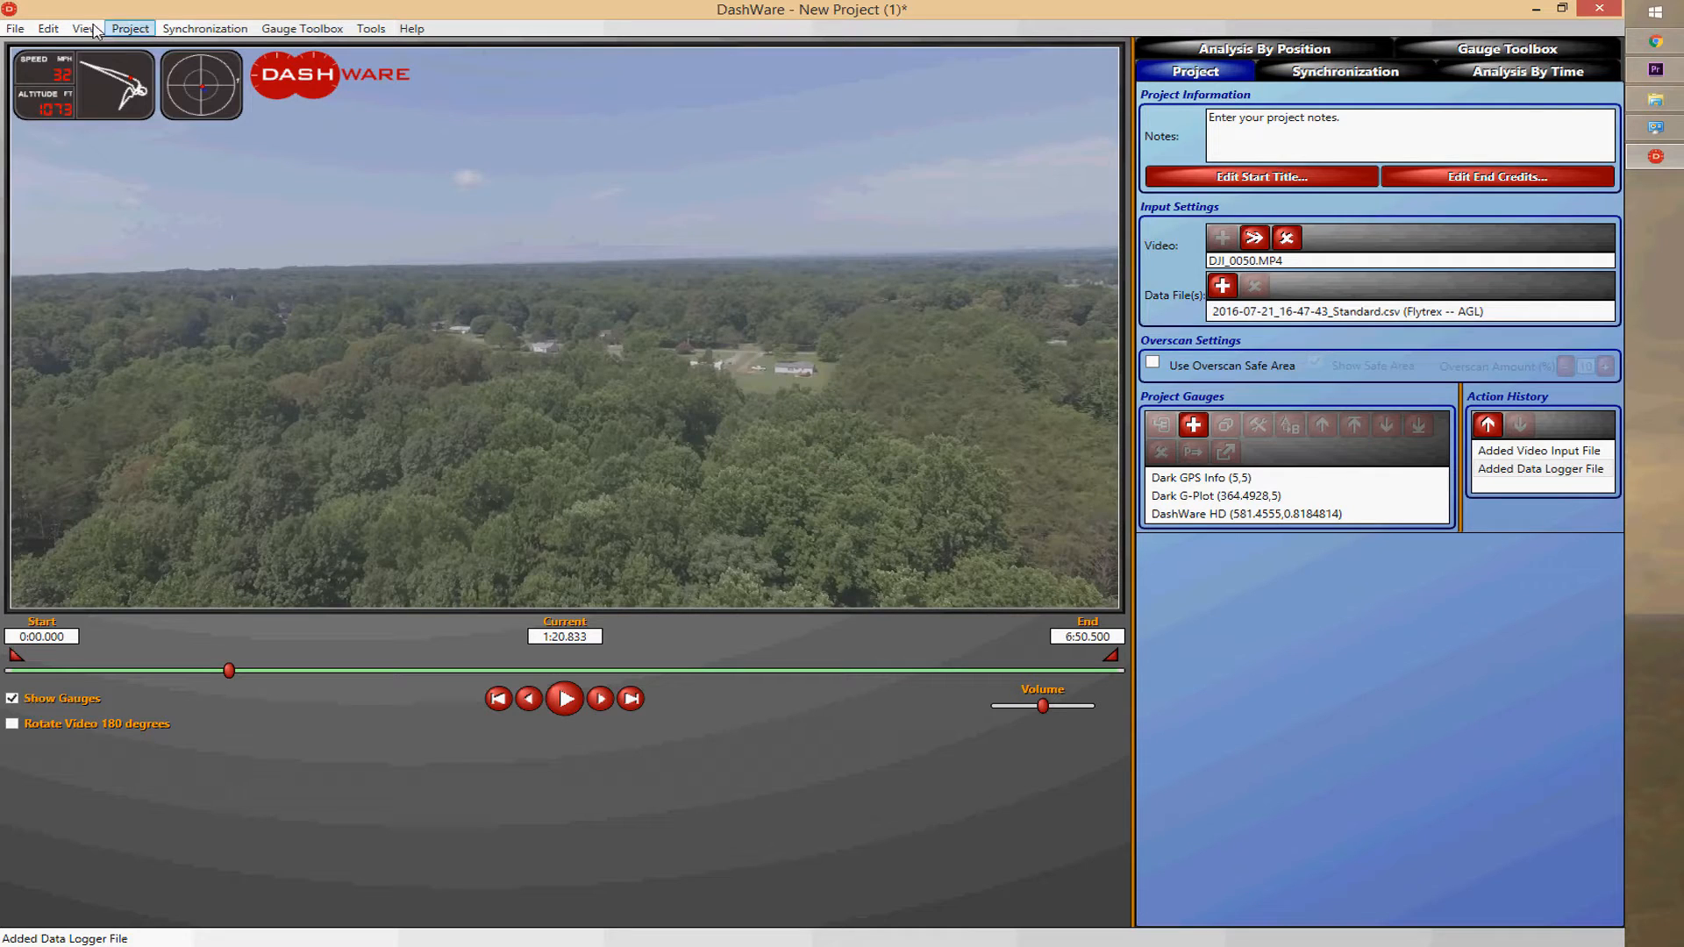
# Try to create the overlay video from the DJI_0050.MP4 project with the FFmpeg (Preferred) encoder and automatic output settings
pyautogui.click(23, 31)
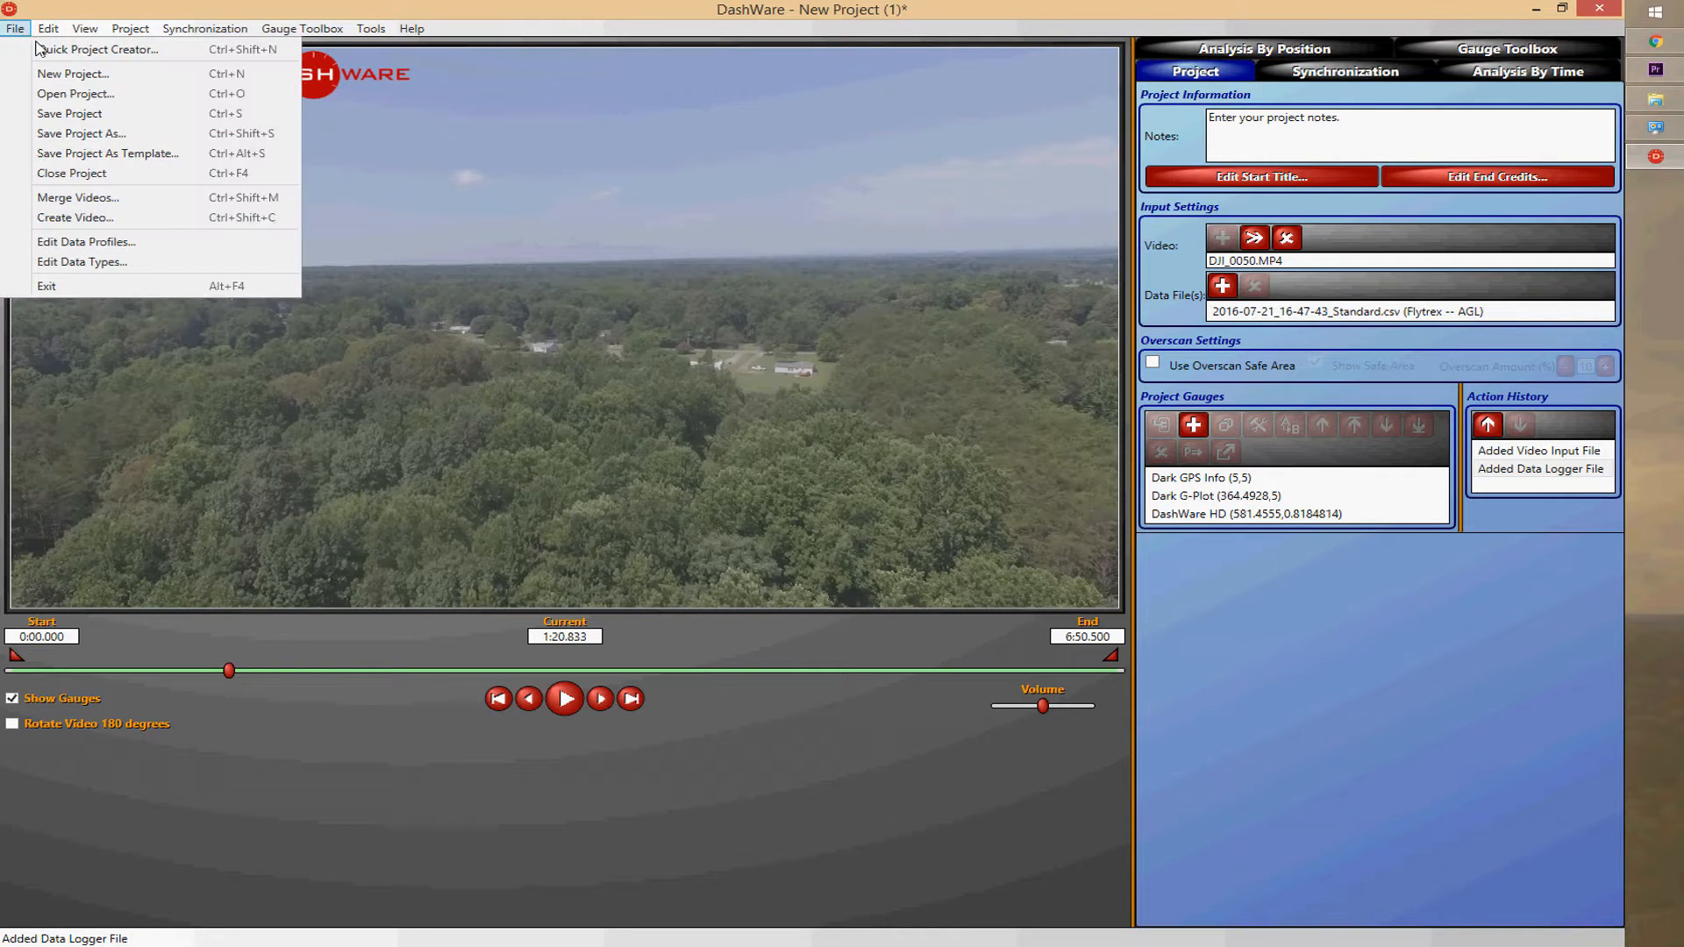
pyautogui.click(207, 218)
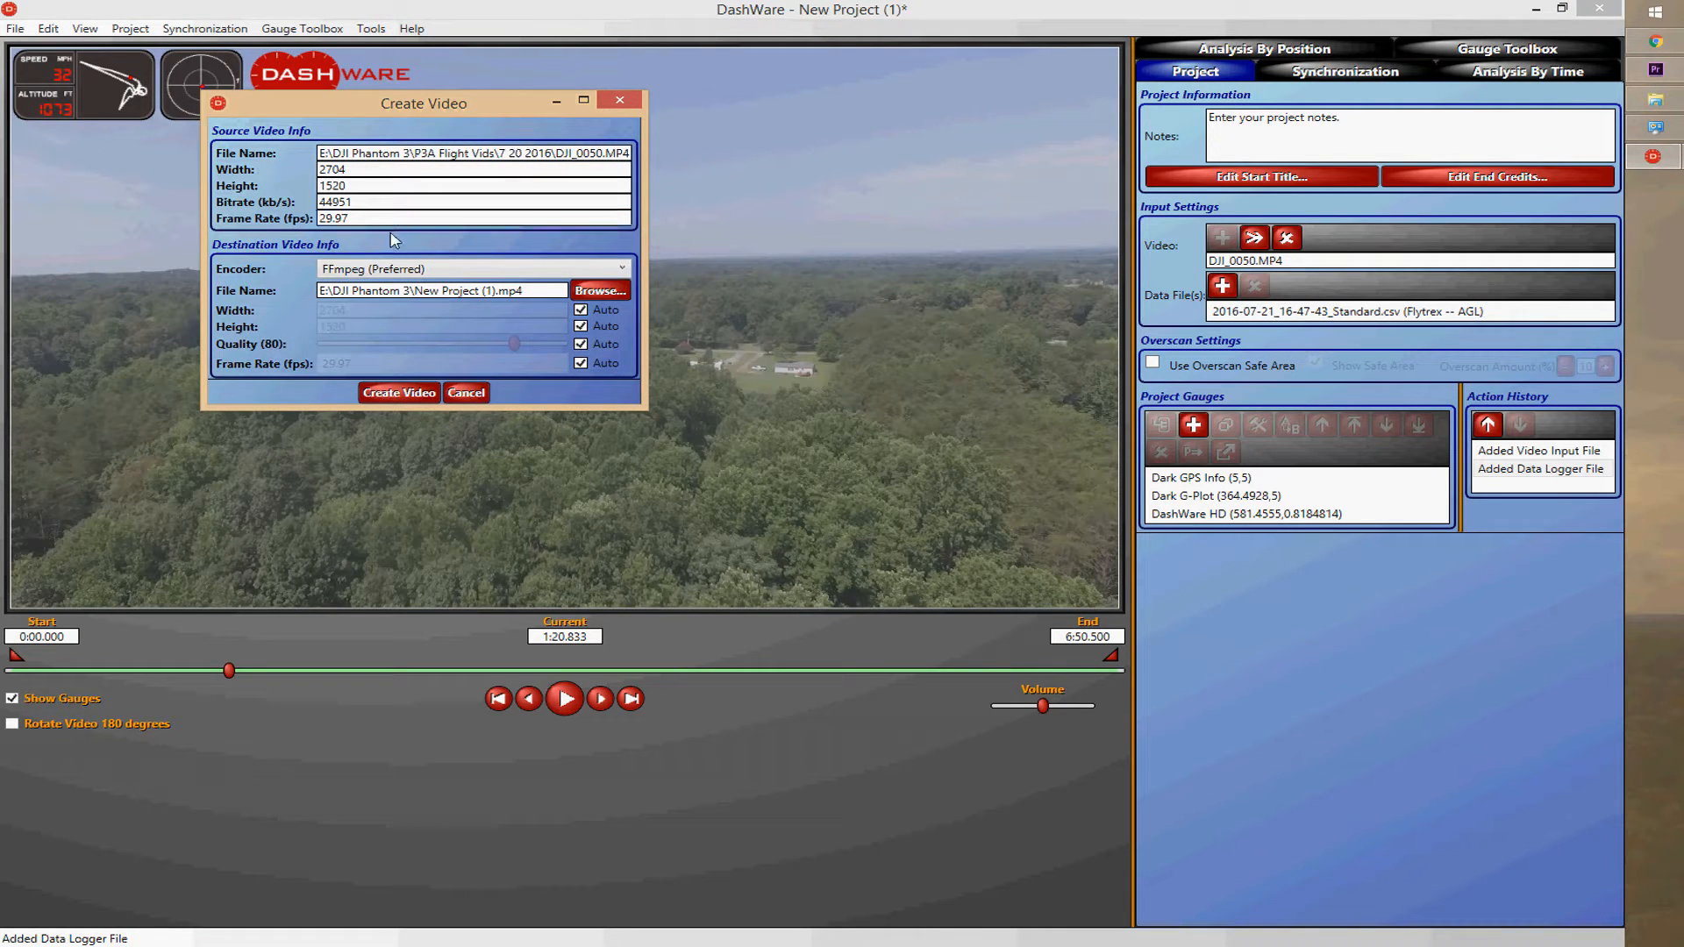
pyautogui.click(403, 395)
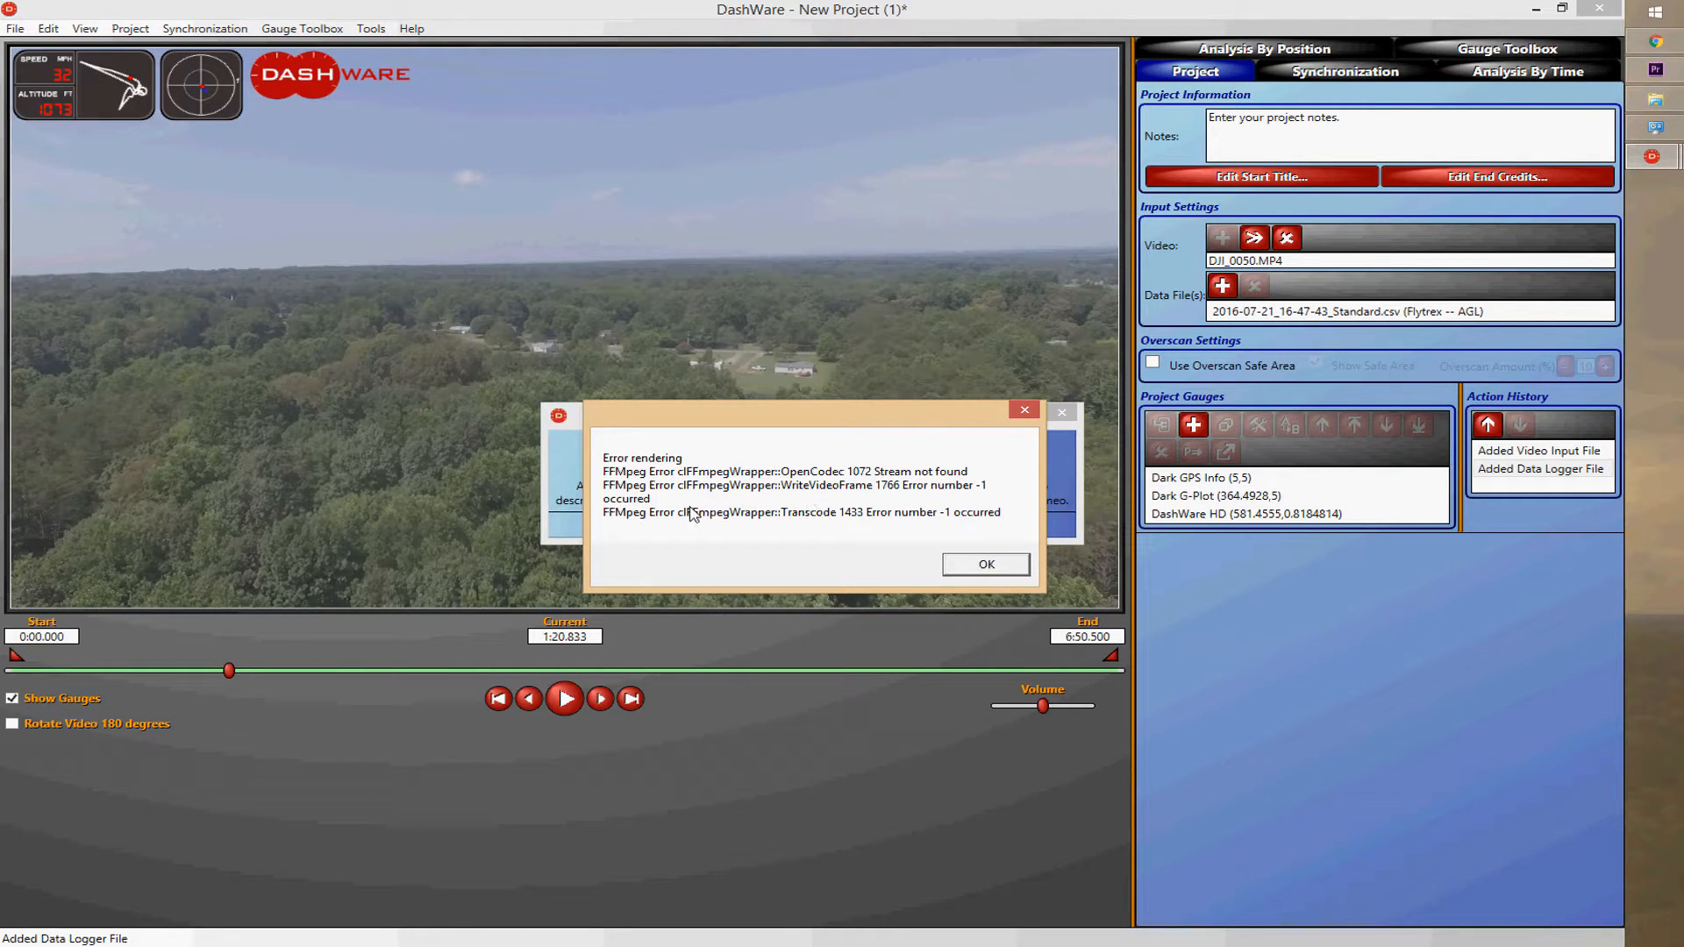
pyautogui.click(983, 566)
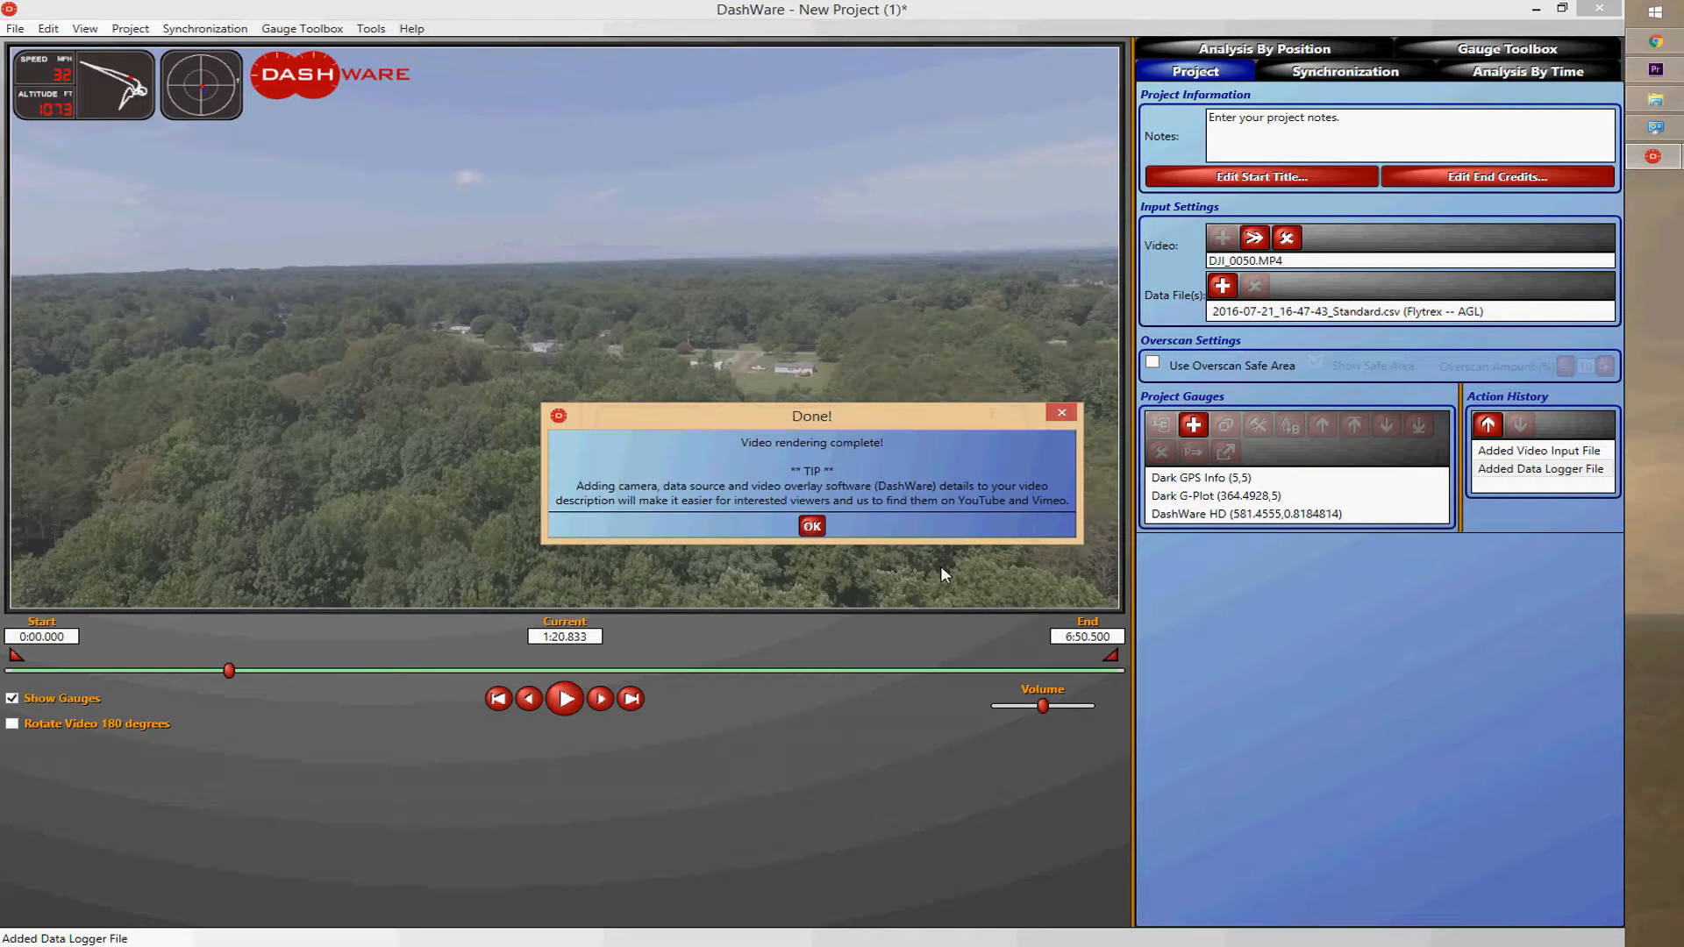
pyautogui.click(812, 527)
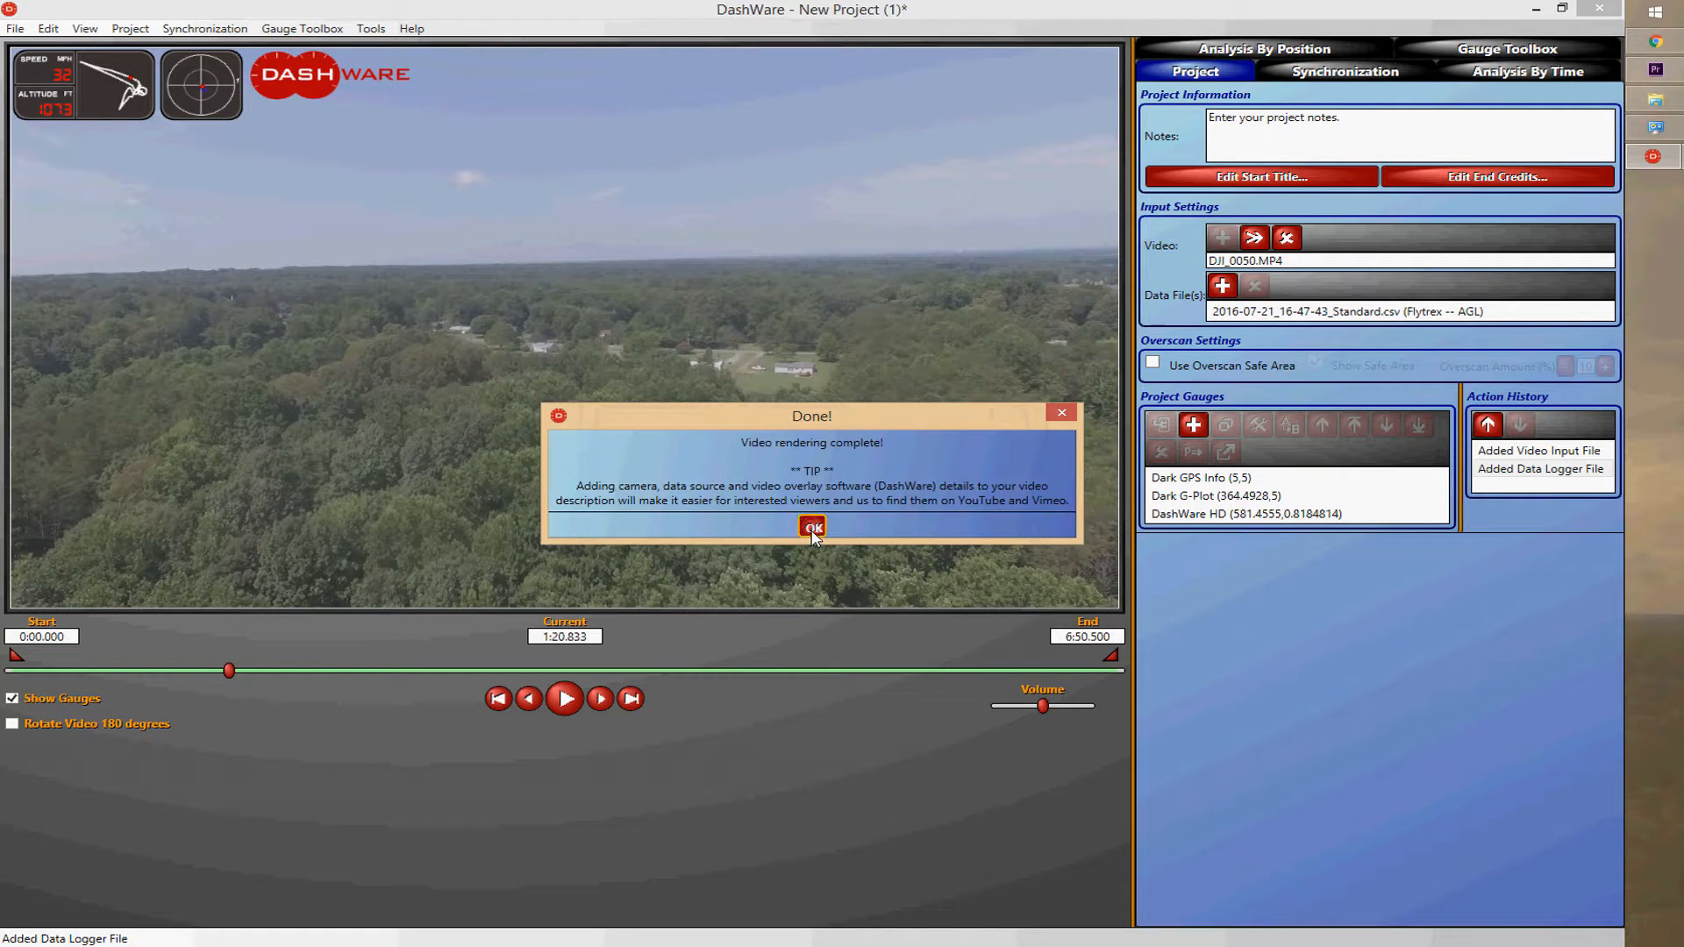
# Switch to Adobe Premiere Pro and place 1st WP Mission.mp4 at the start of tracks V1 and A1 in the 1st WP Mission sequence
pyautogui.click(1654, 72)
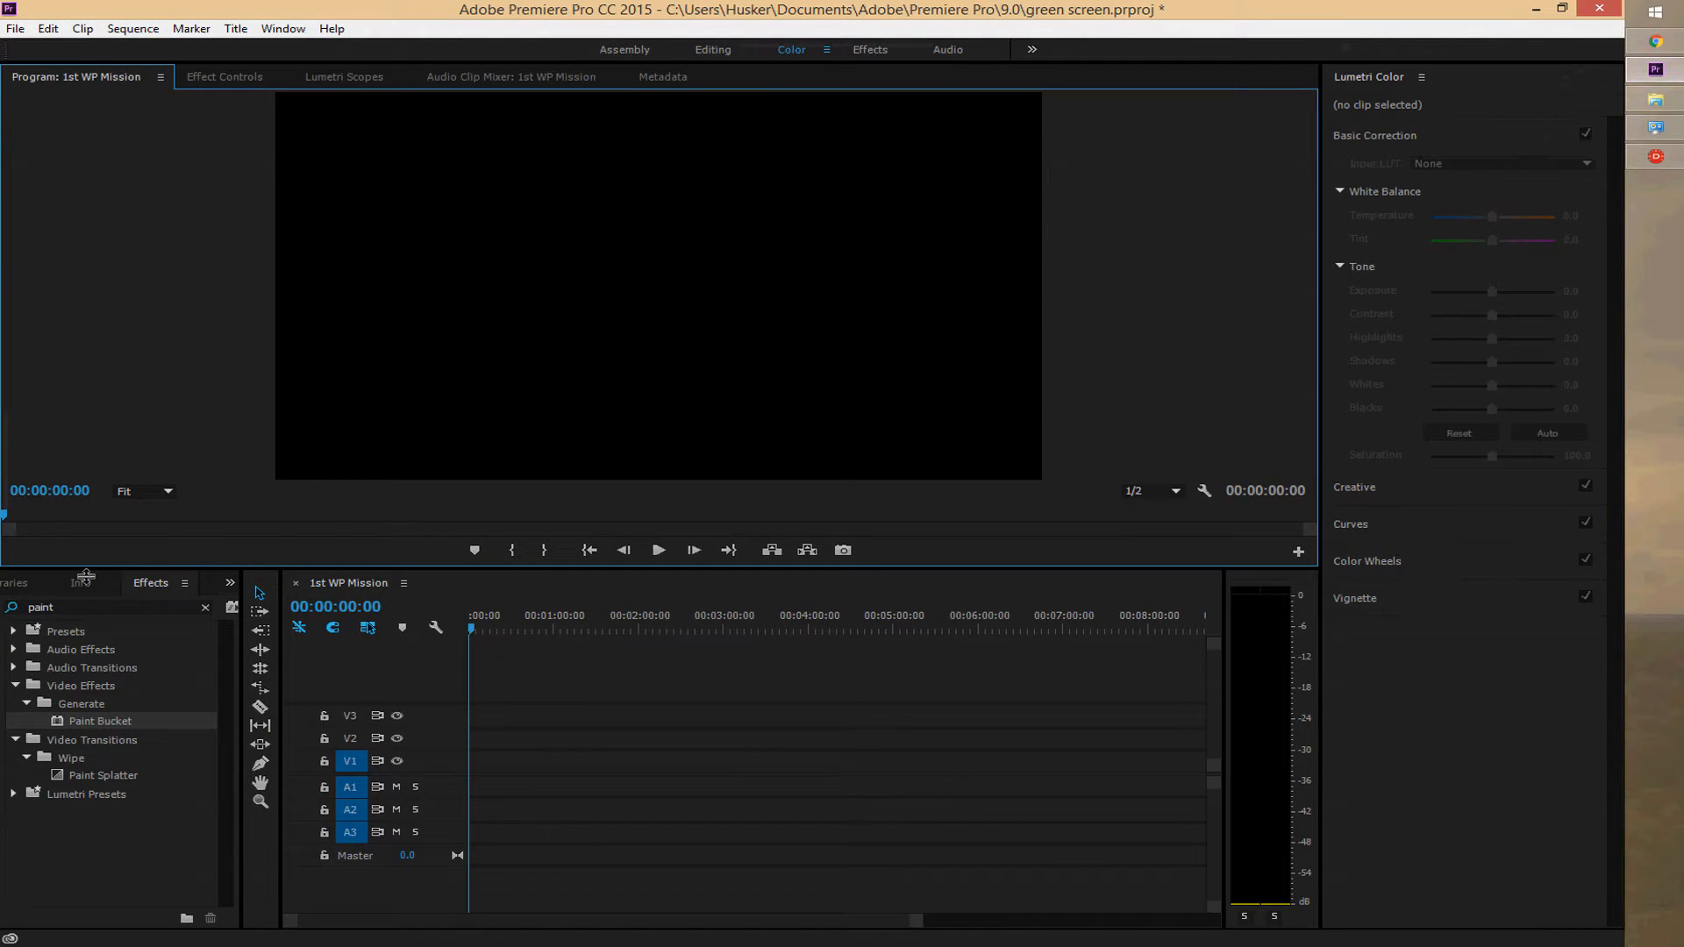
pyautogui.click(230, 583)
pyautogui.click(257, 605)
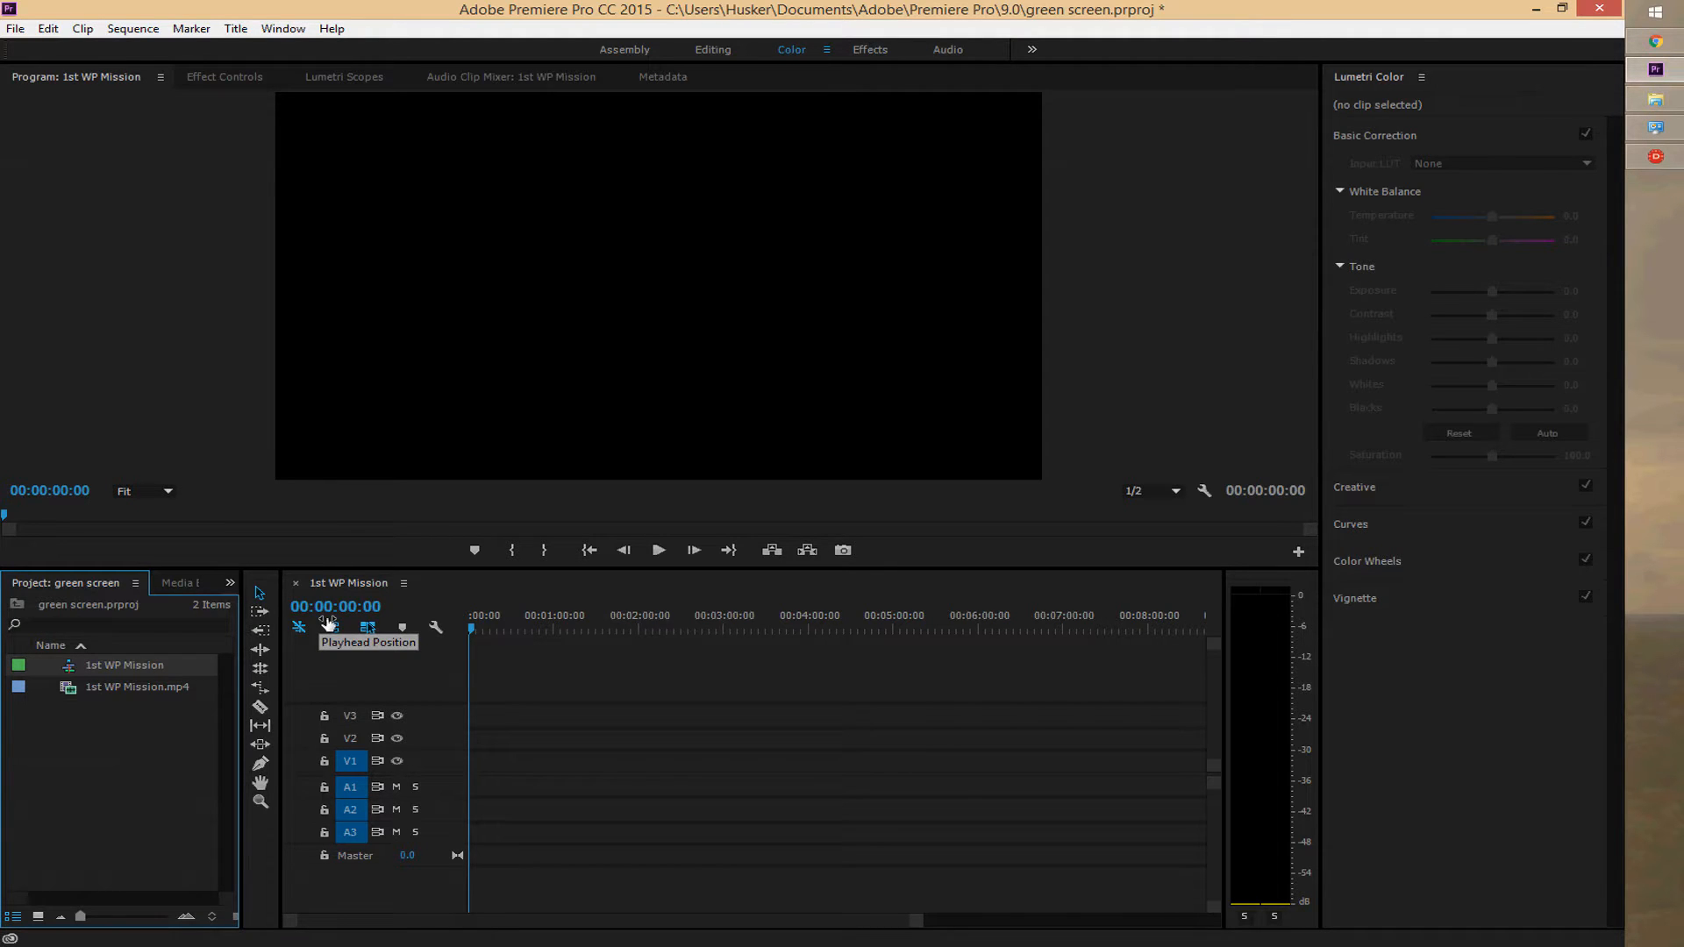
pyautogui.click(172, 687)
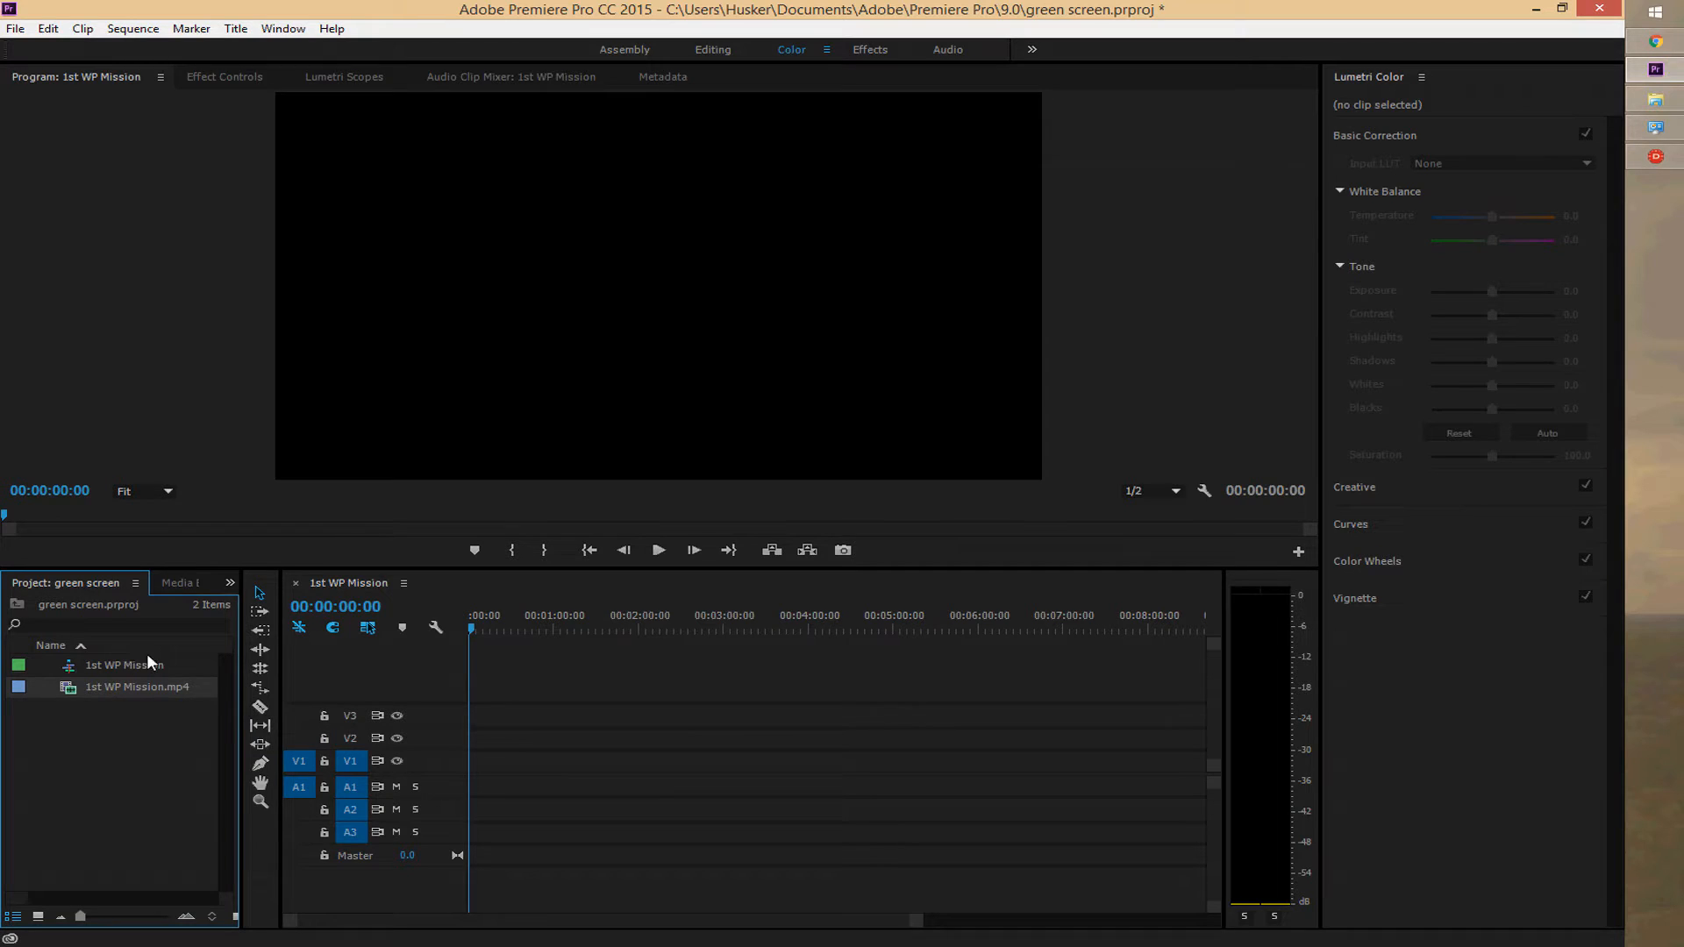
pyautogui.click(143, 668)
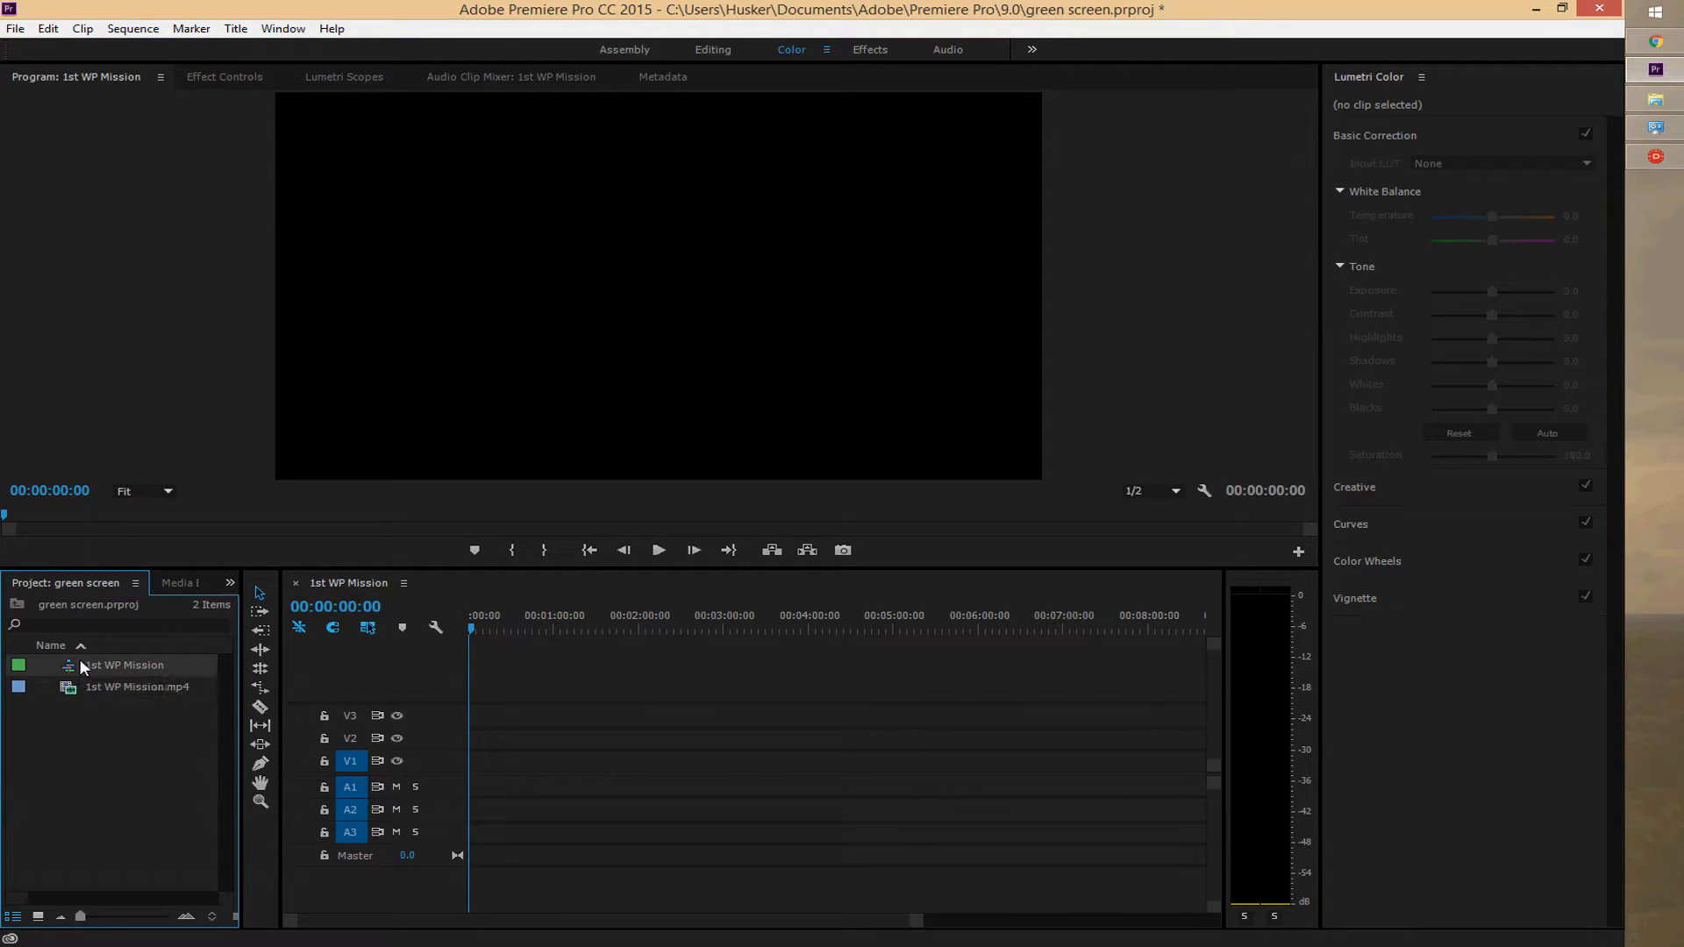
pyautogui.moveTo(146, 674); pyautogui.dragTo(414, 779)
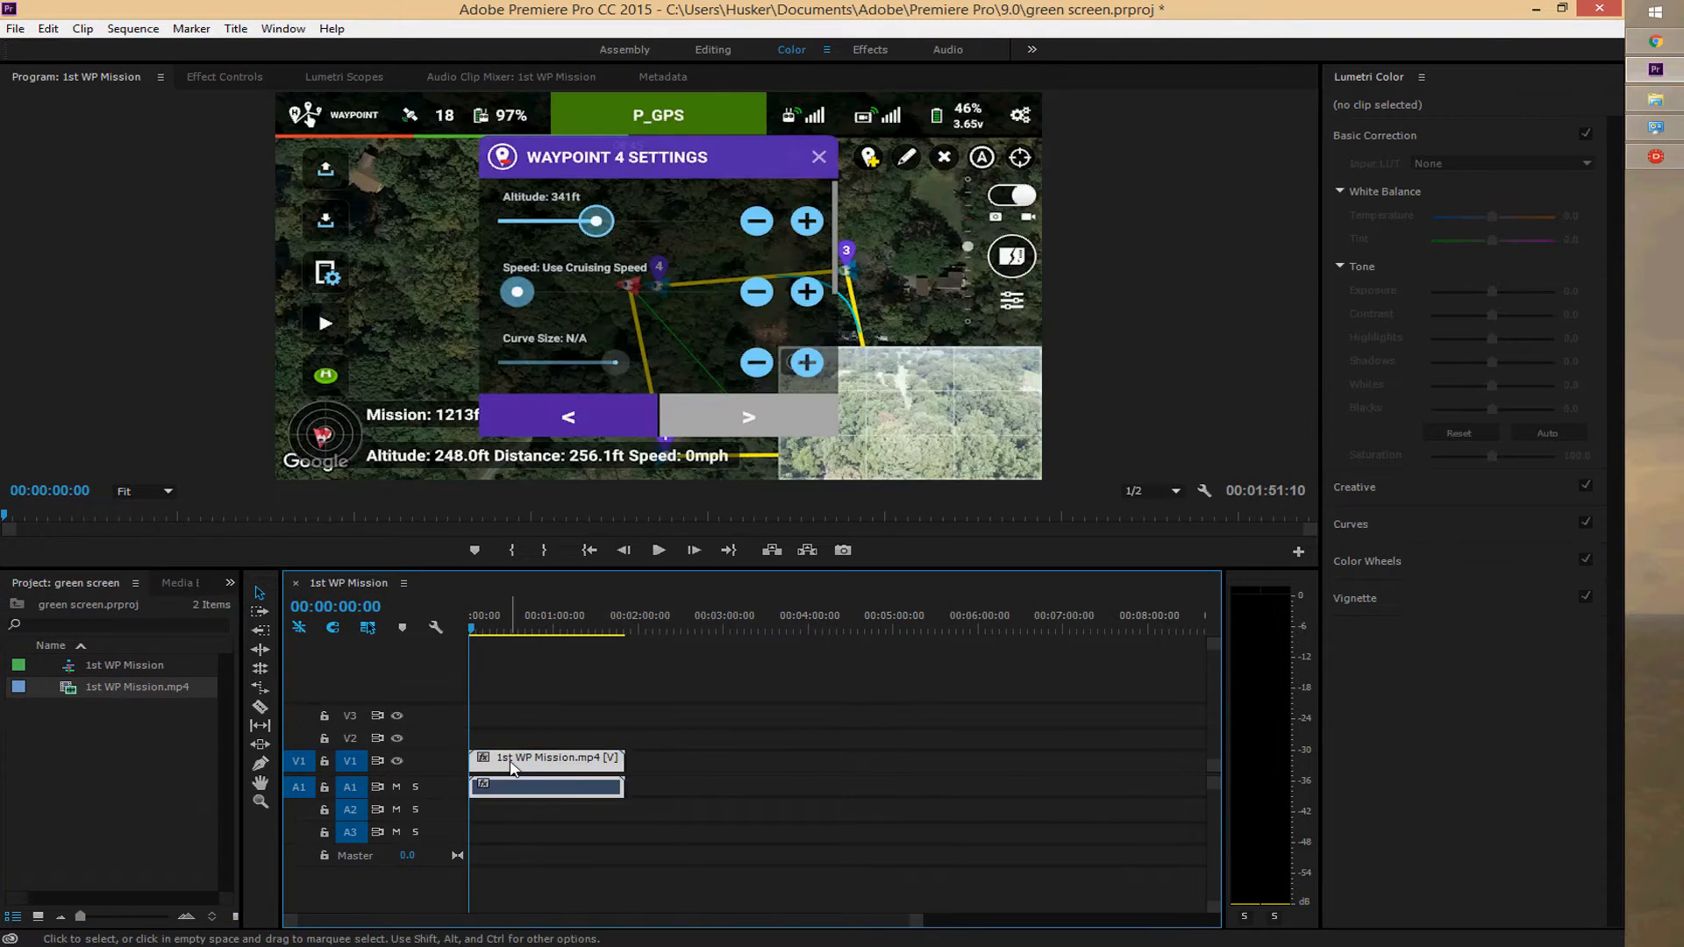
# Preview the 1st WP Mission.mp4 clip at 00:01:15:12
pyautogui.click(662, 623)
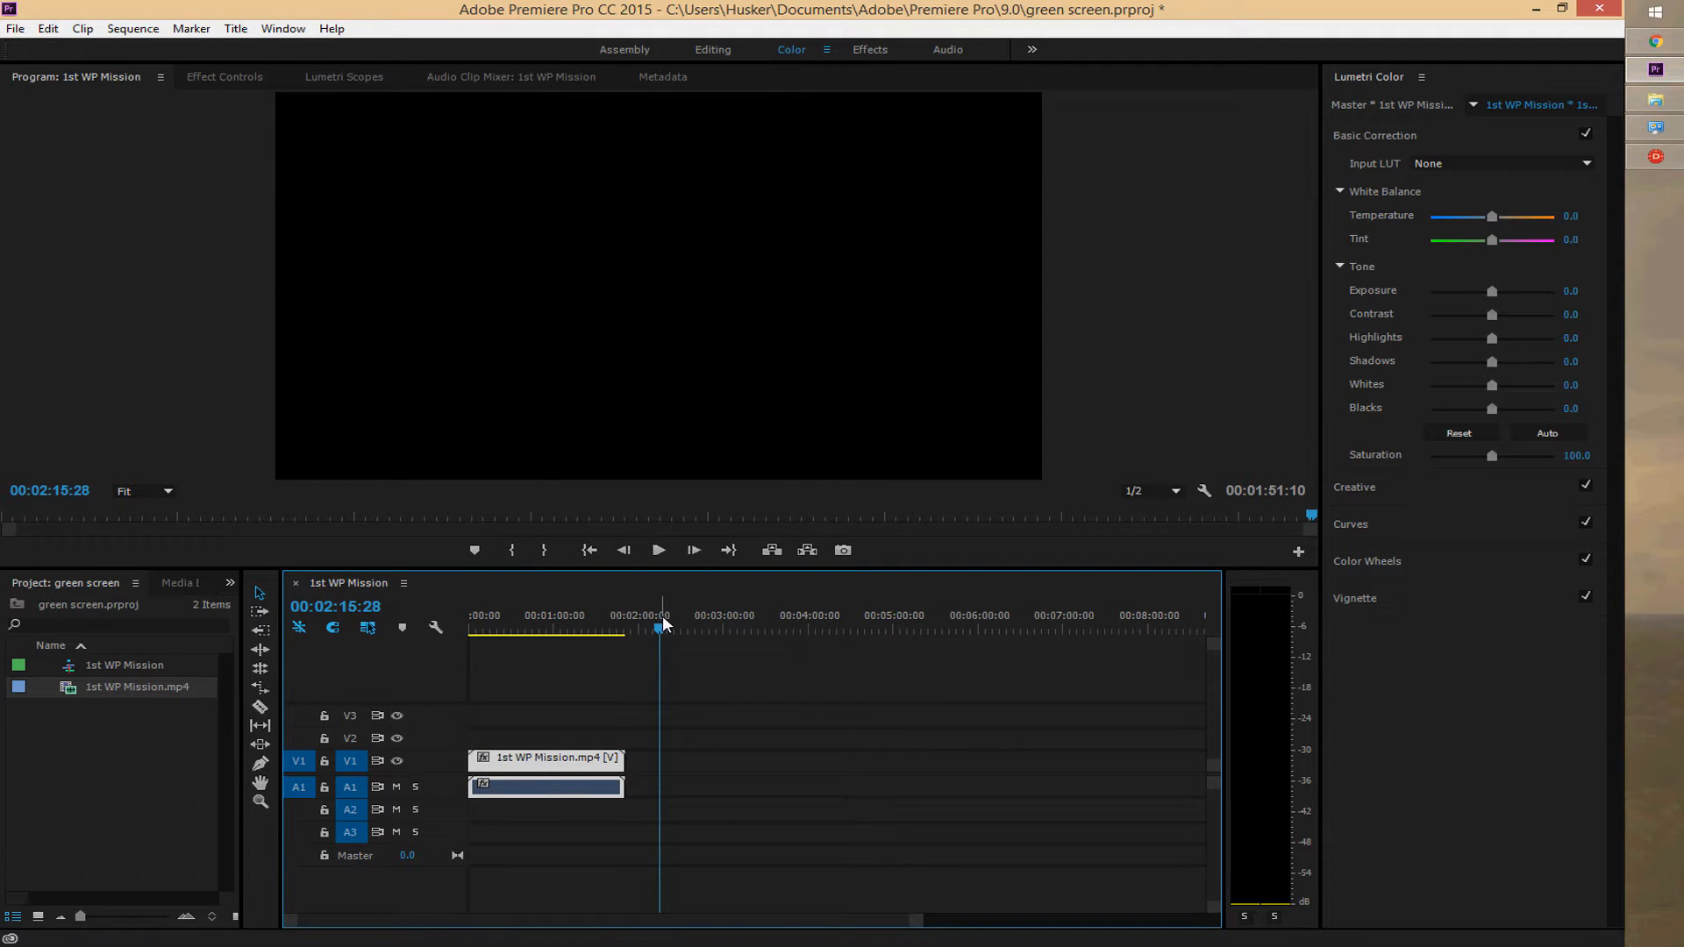
pyautogui.moveTo(584, 625); pyautogui.dragTo(582, 628)
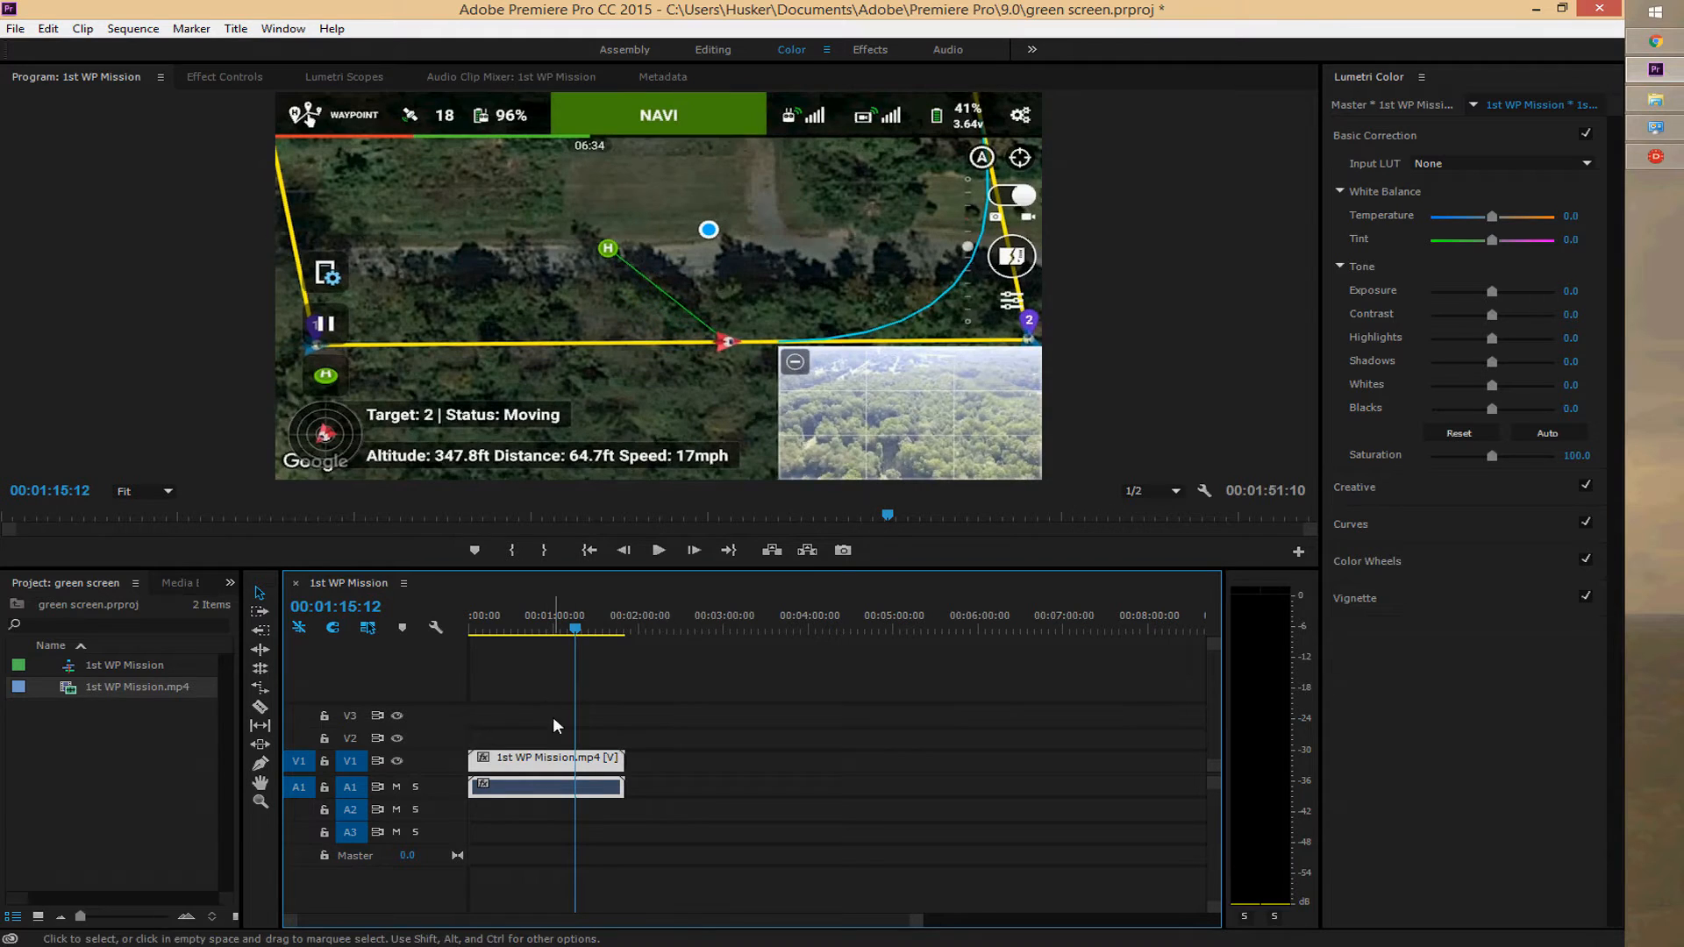
pyautogui.click(496, 704)
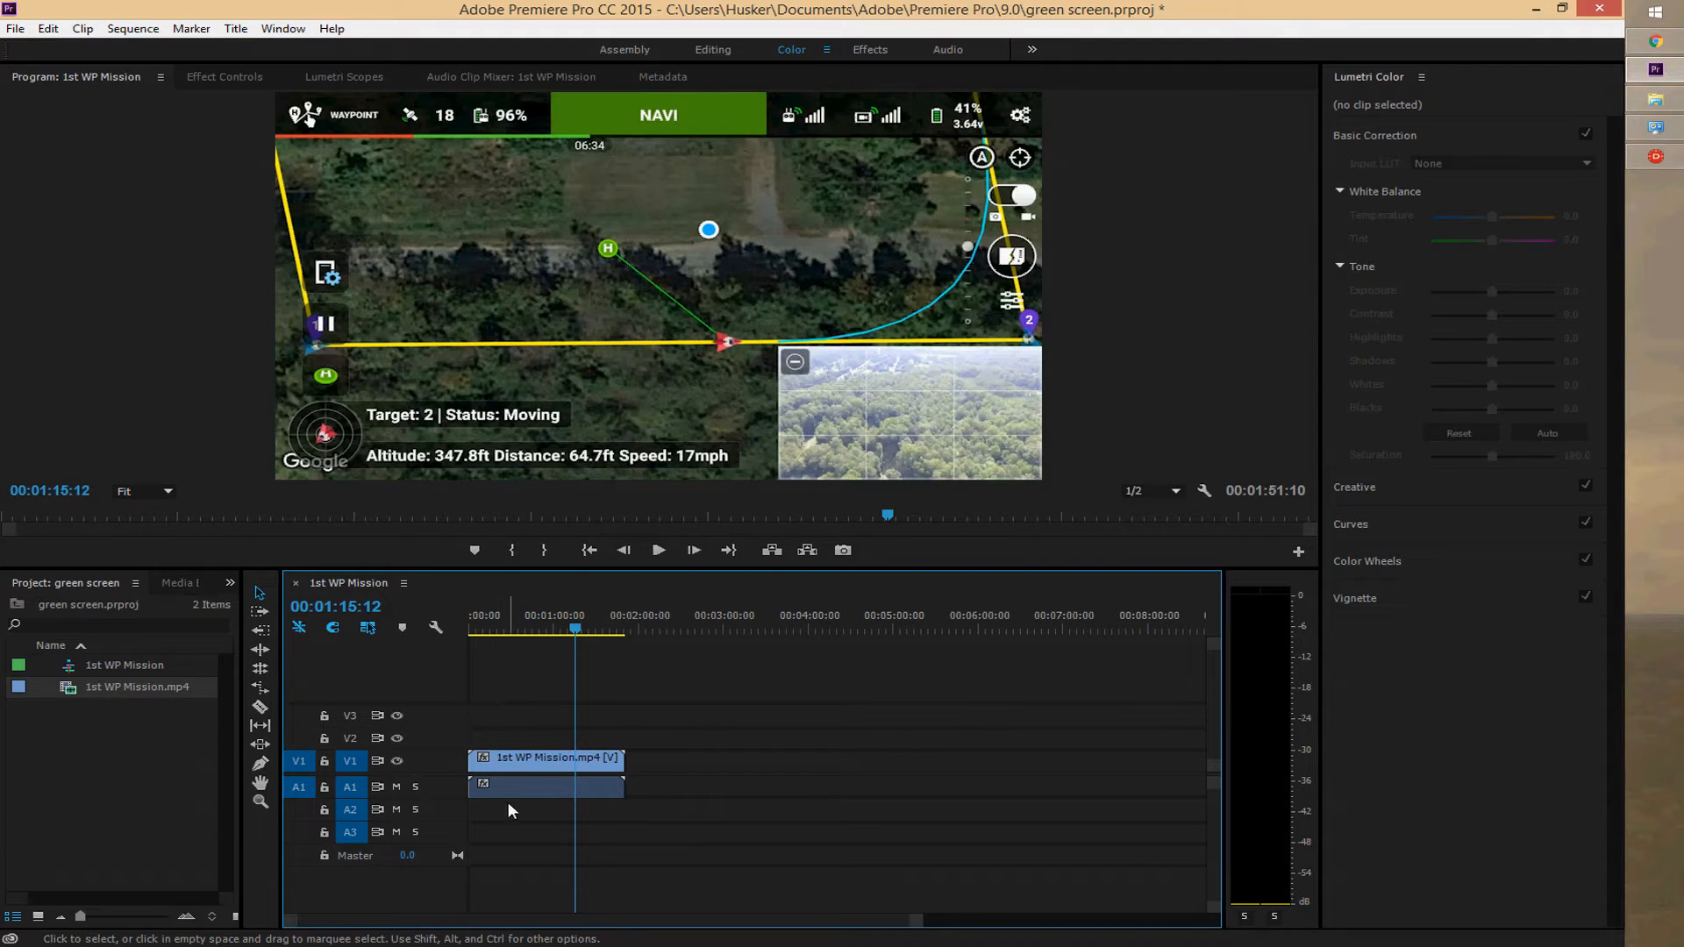
# Copy the 1st WP Mission.mp4 clip and paste four copies in a row further along the same tracks
pyautogui.click(504, 770)
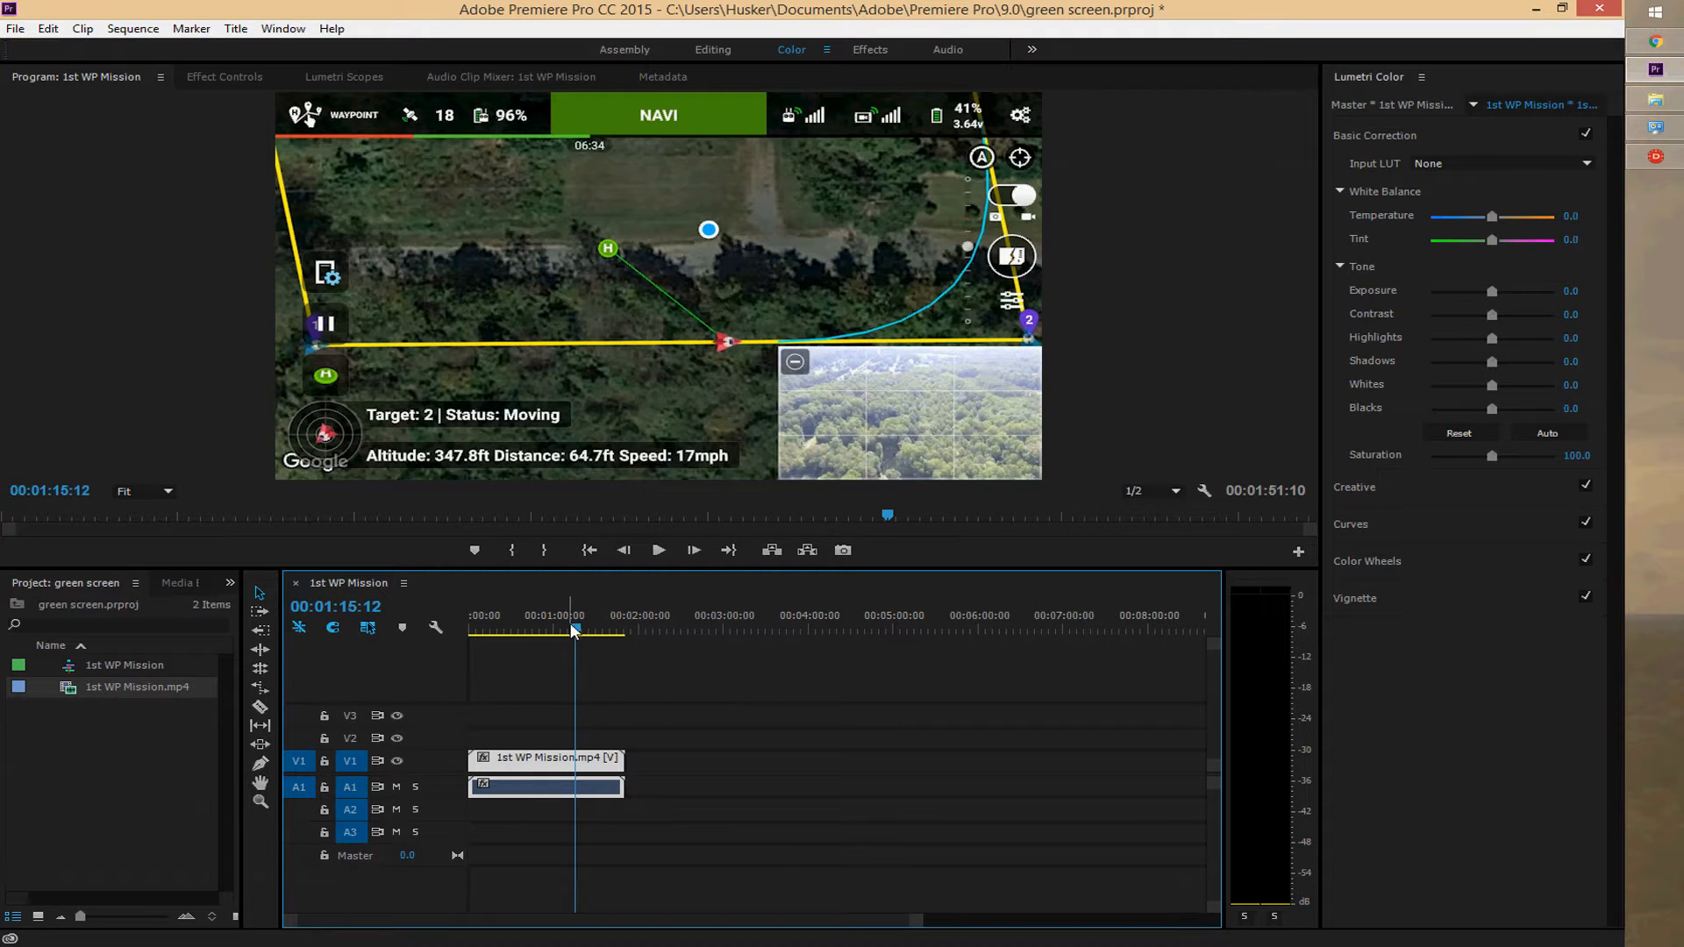
pyautogui.moveTo(576, 628)
pyautogui.mouseDown()
pyautogui.moveTo(613, 628)
pyautogui.moveTo(577, 630)
pyautogui.mouseUp()
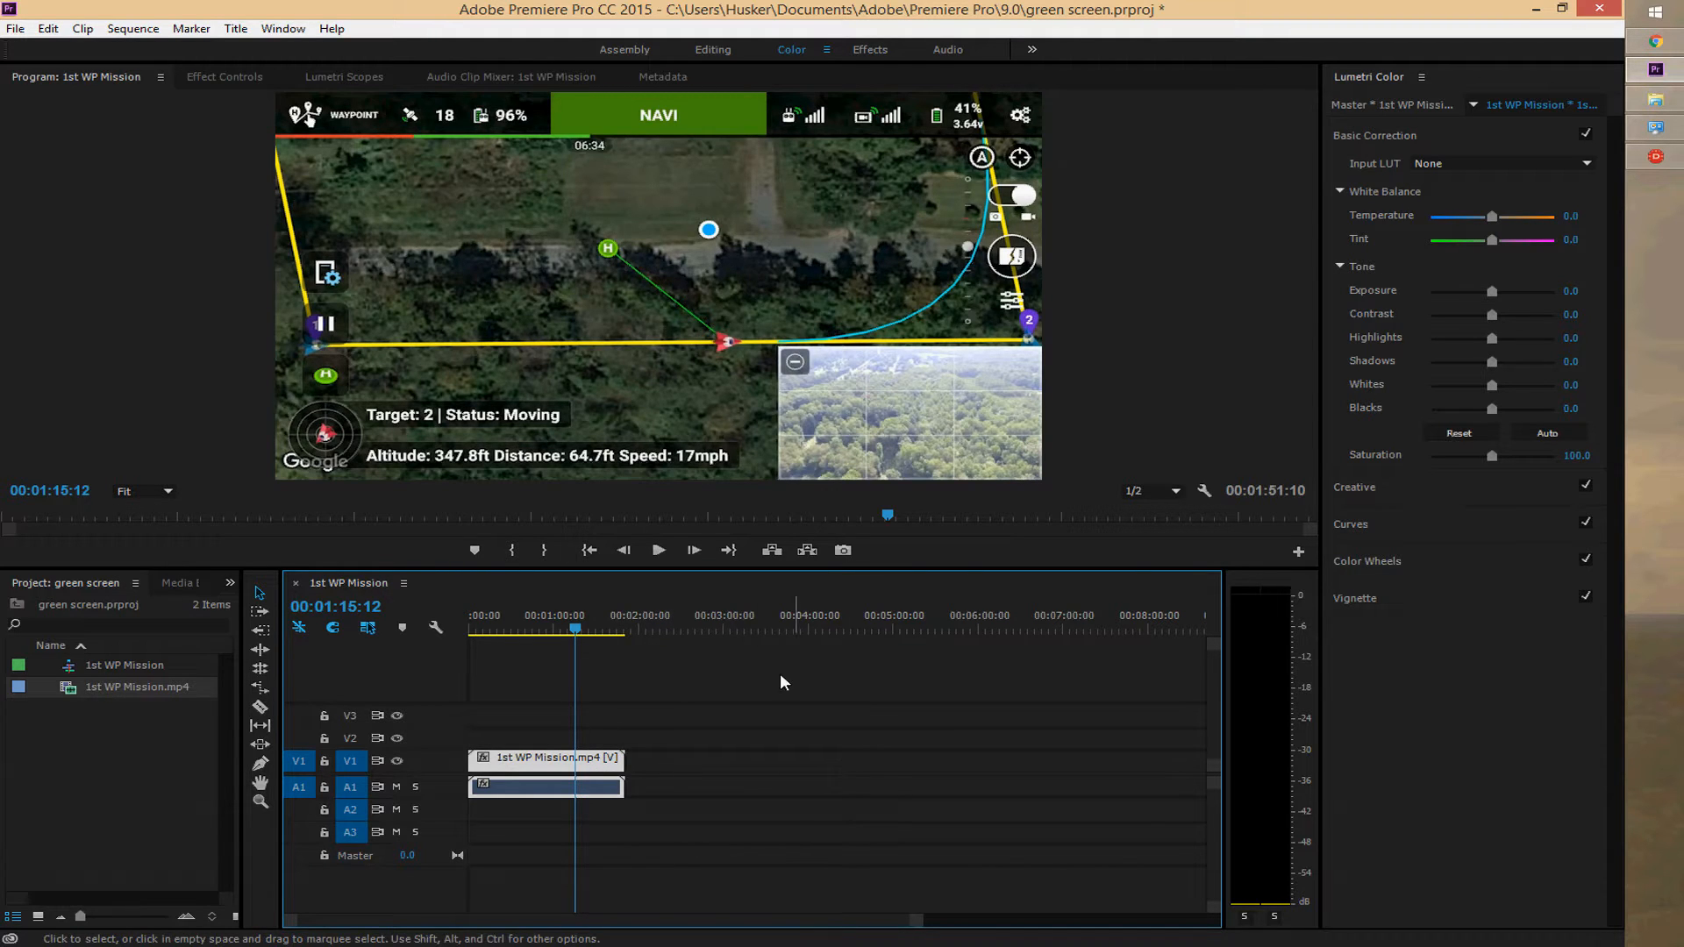
pyautogui.click(734, 618)
pyautogui.hotkey('ctrl', 'v')
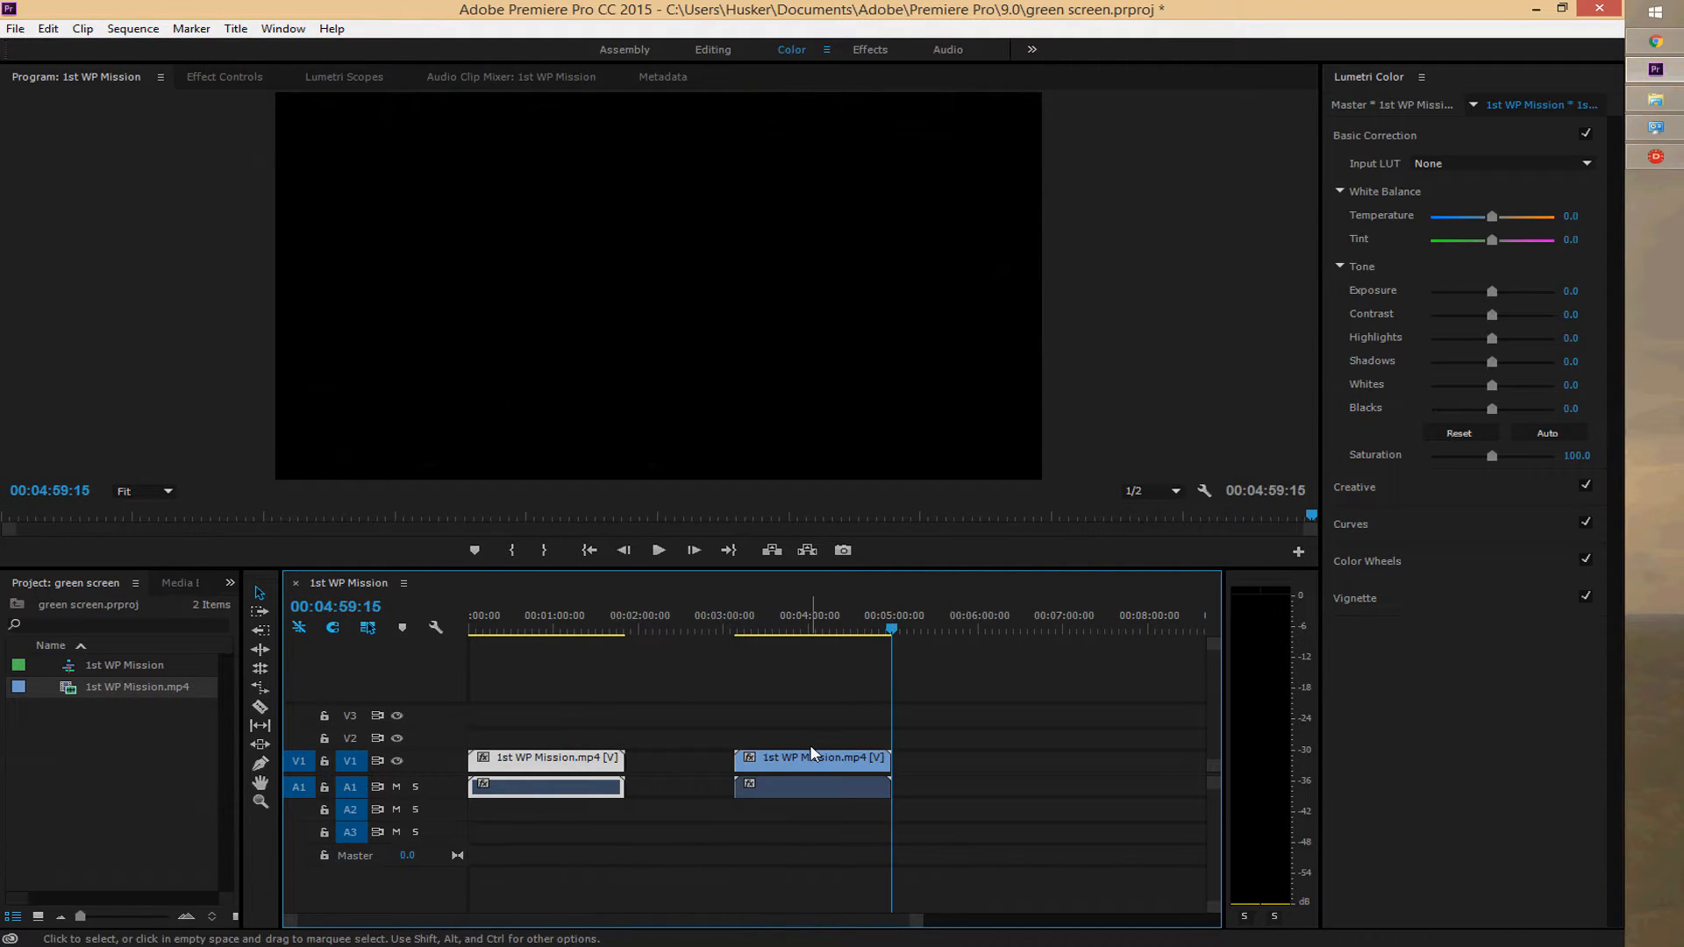
pyautogui.hotkey('ctrl', 'v')
pyautogui.hotkey('ctrl', 'v')
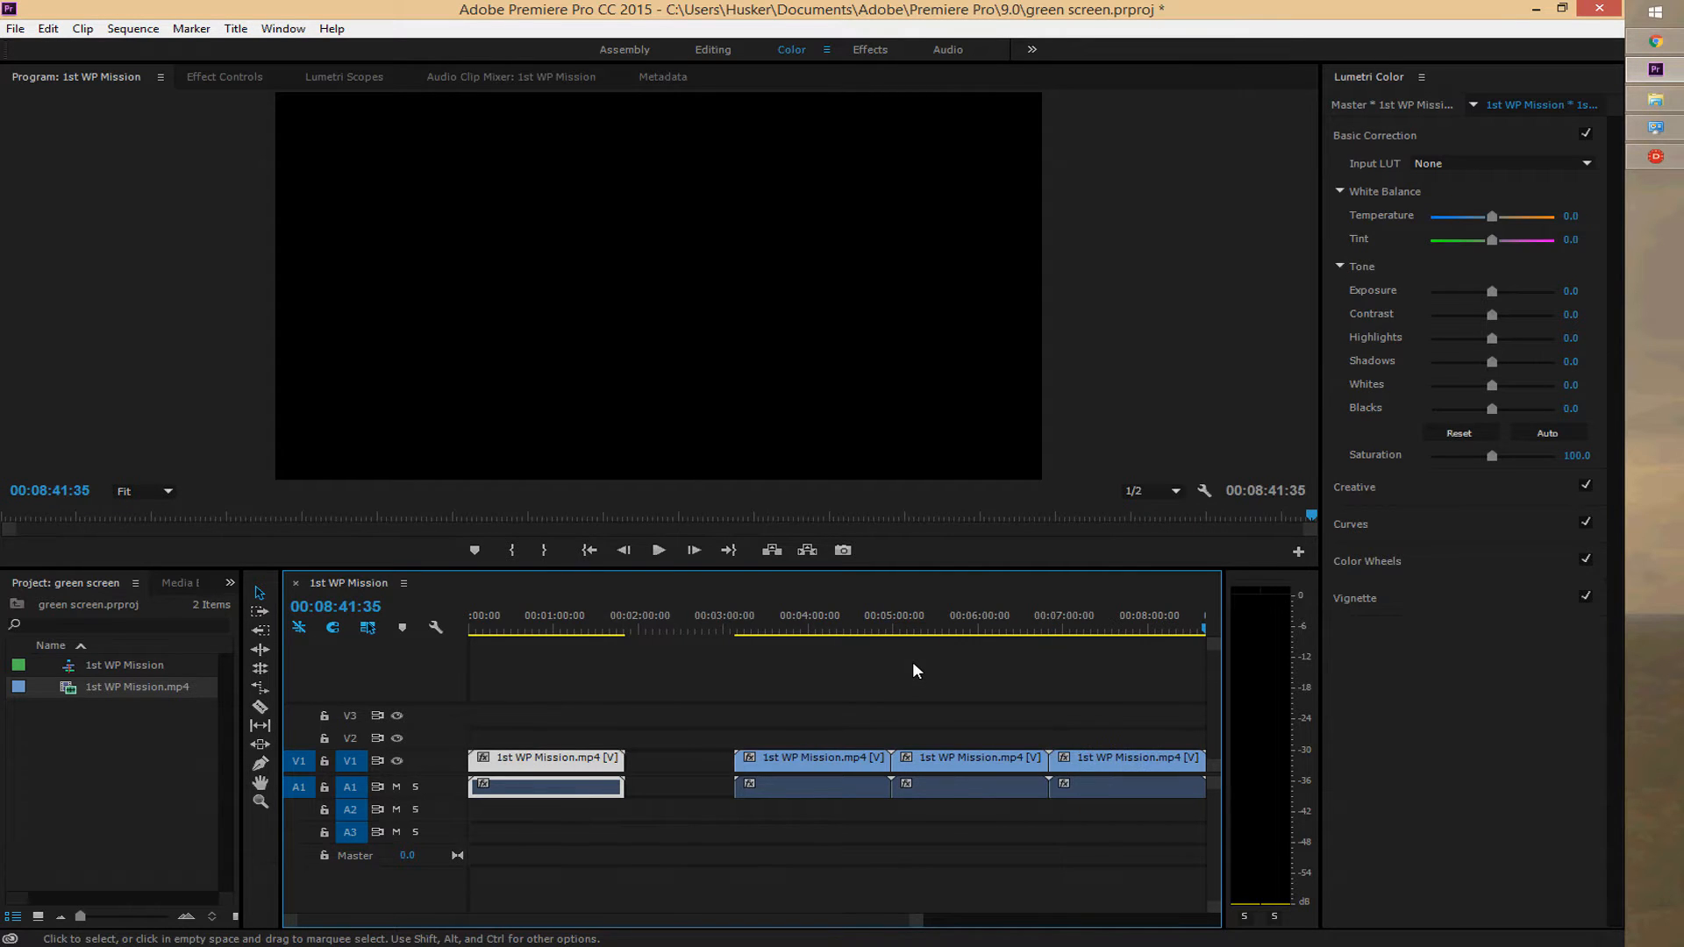
pyautogui.hotkey('ctrl', 'v')
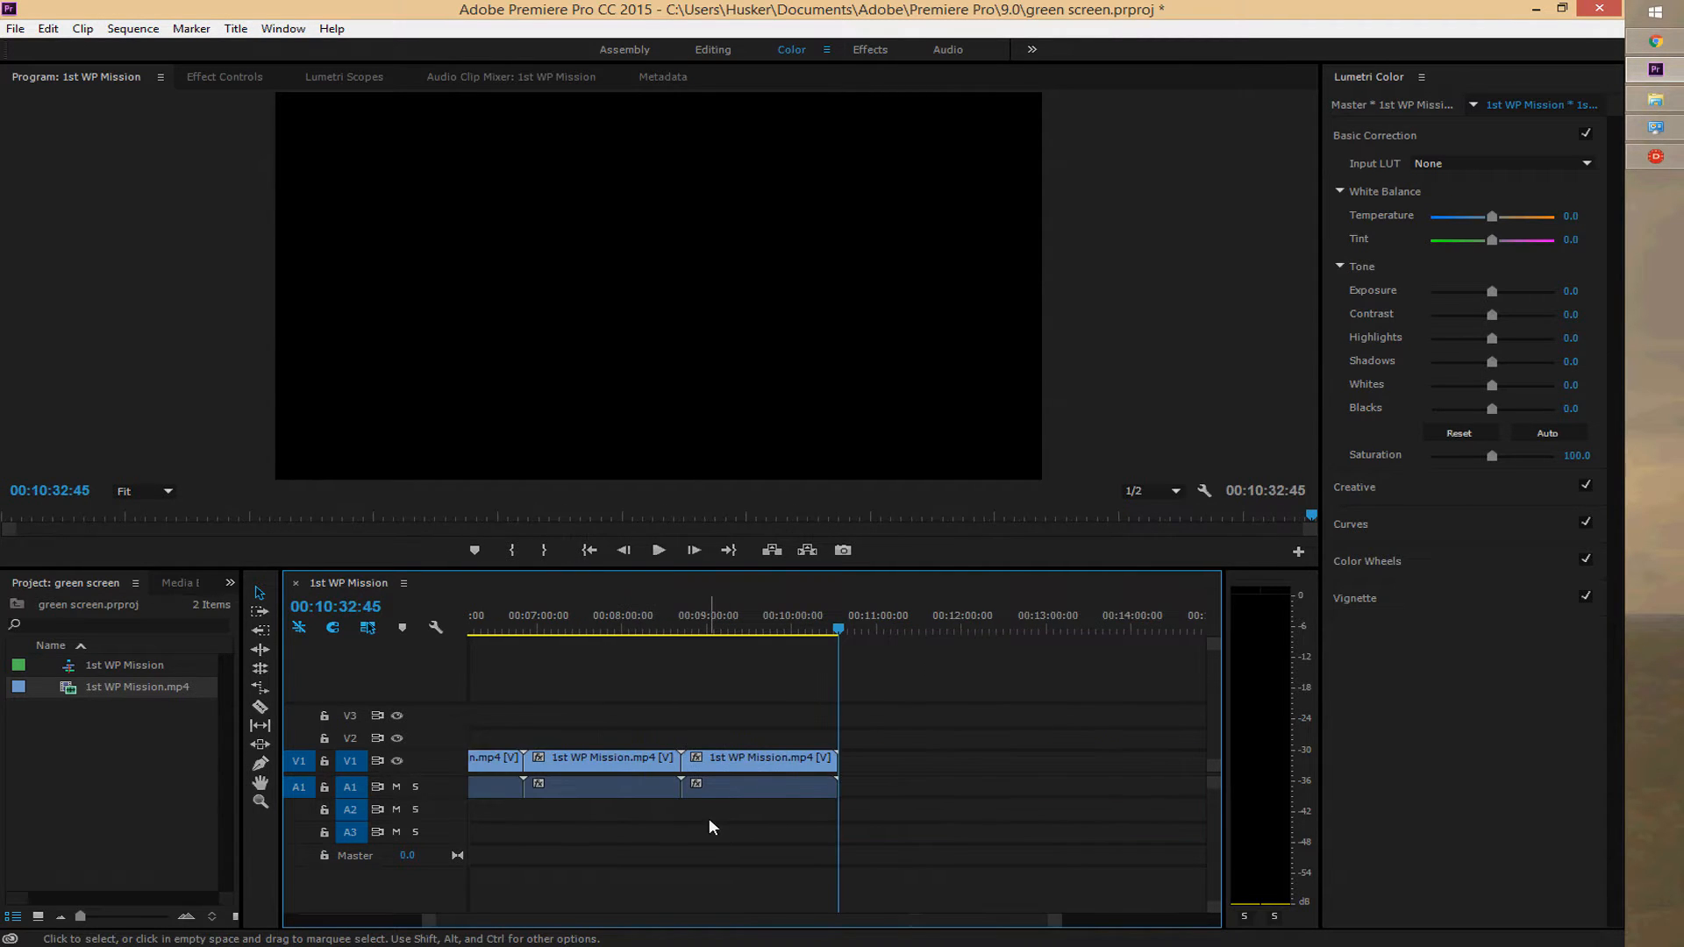
# Move the four pasted clips together so they directly follow the original clip without a gap
pyautogui.press('-')
pyautogui.press('-')
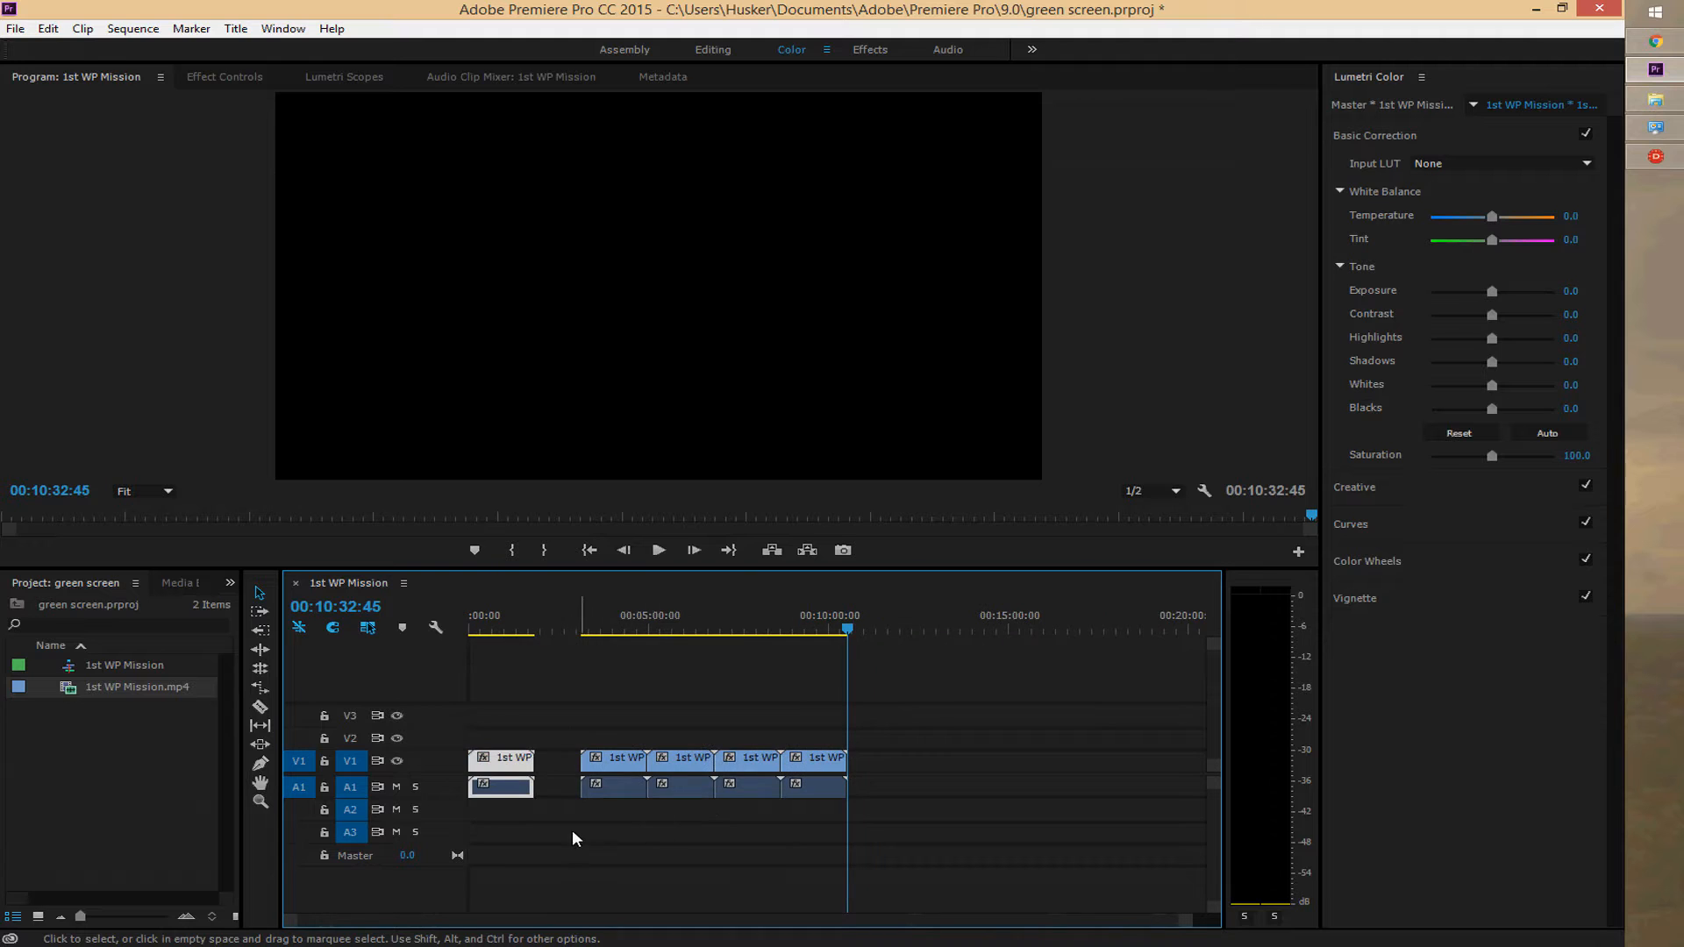
pyautogui.moveTo(533, 837); pyautogui.dragTo(774, 762)
# Check the joined clips at several points, then select the first clip and park the playhead at 00:00:50:34
pyautogui.click(719, 629)
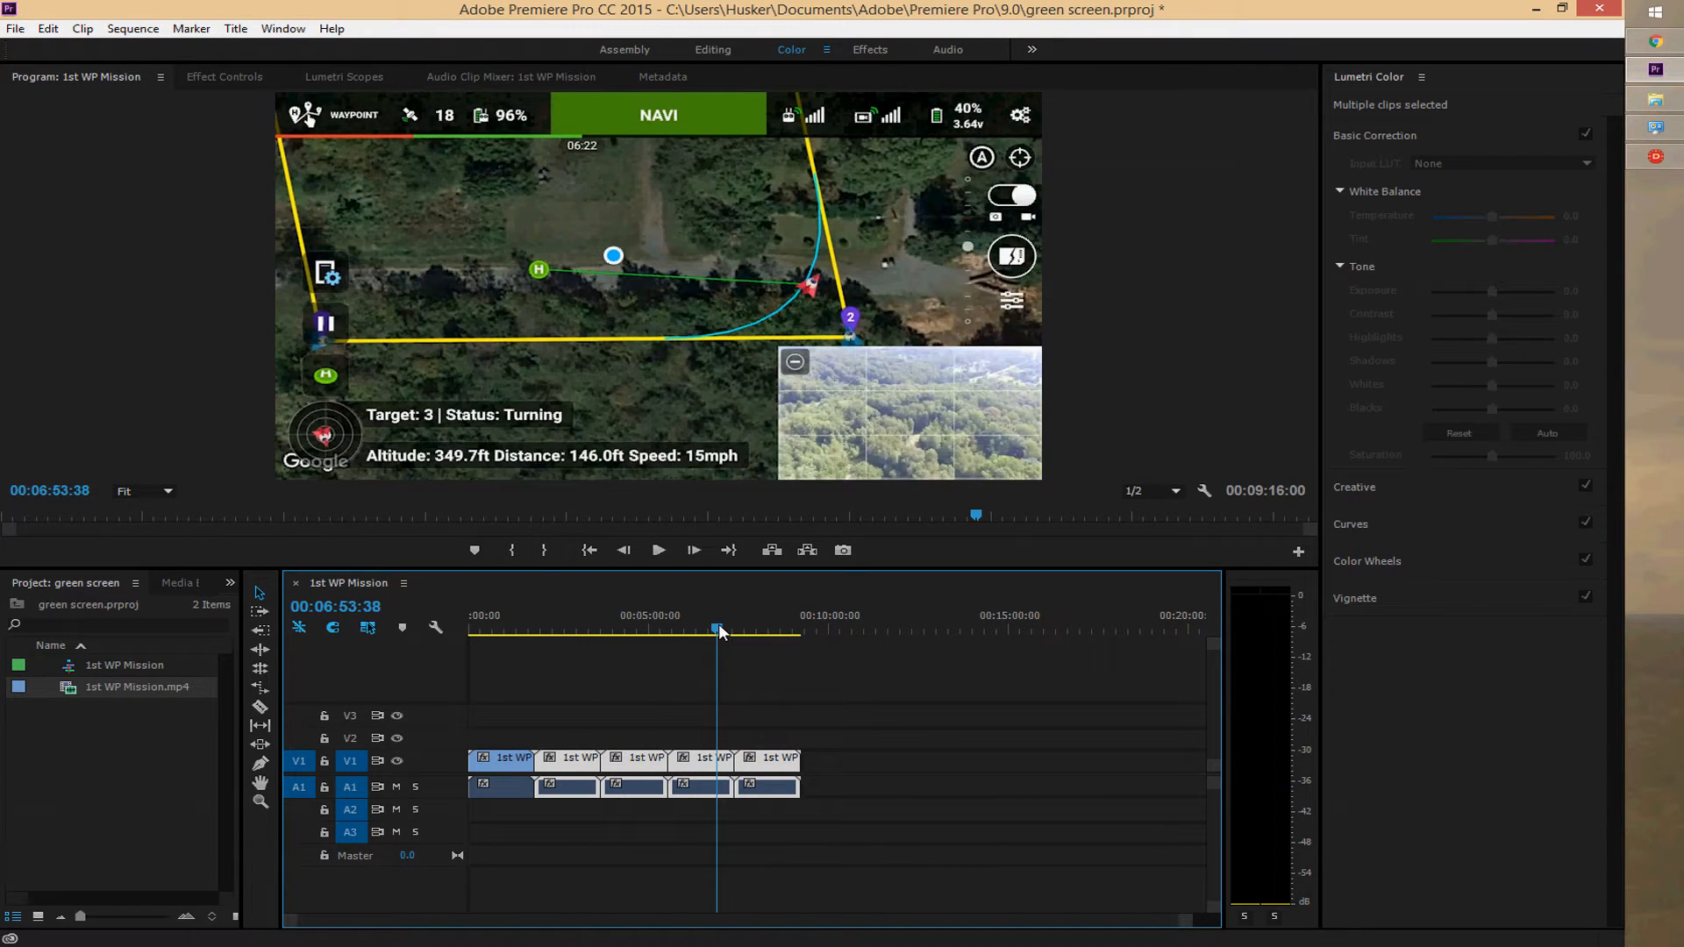
pyautogui.click(688, 626)
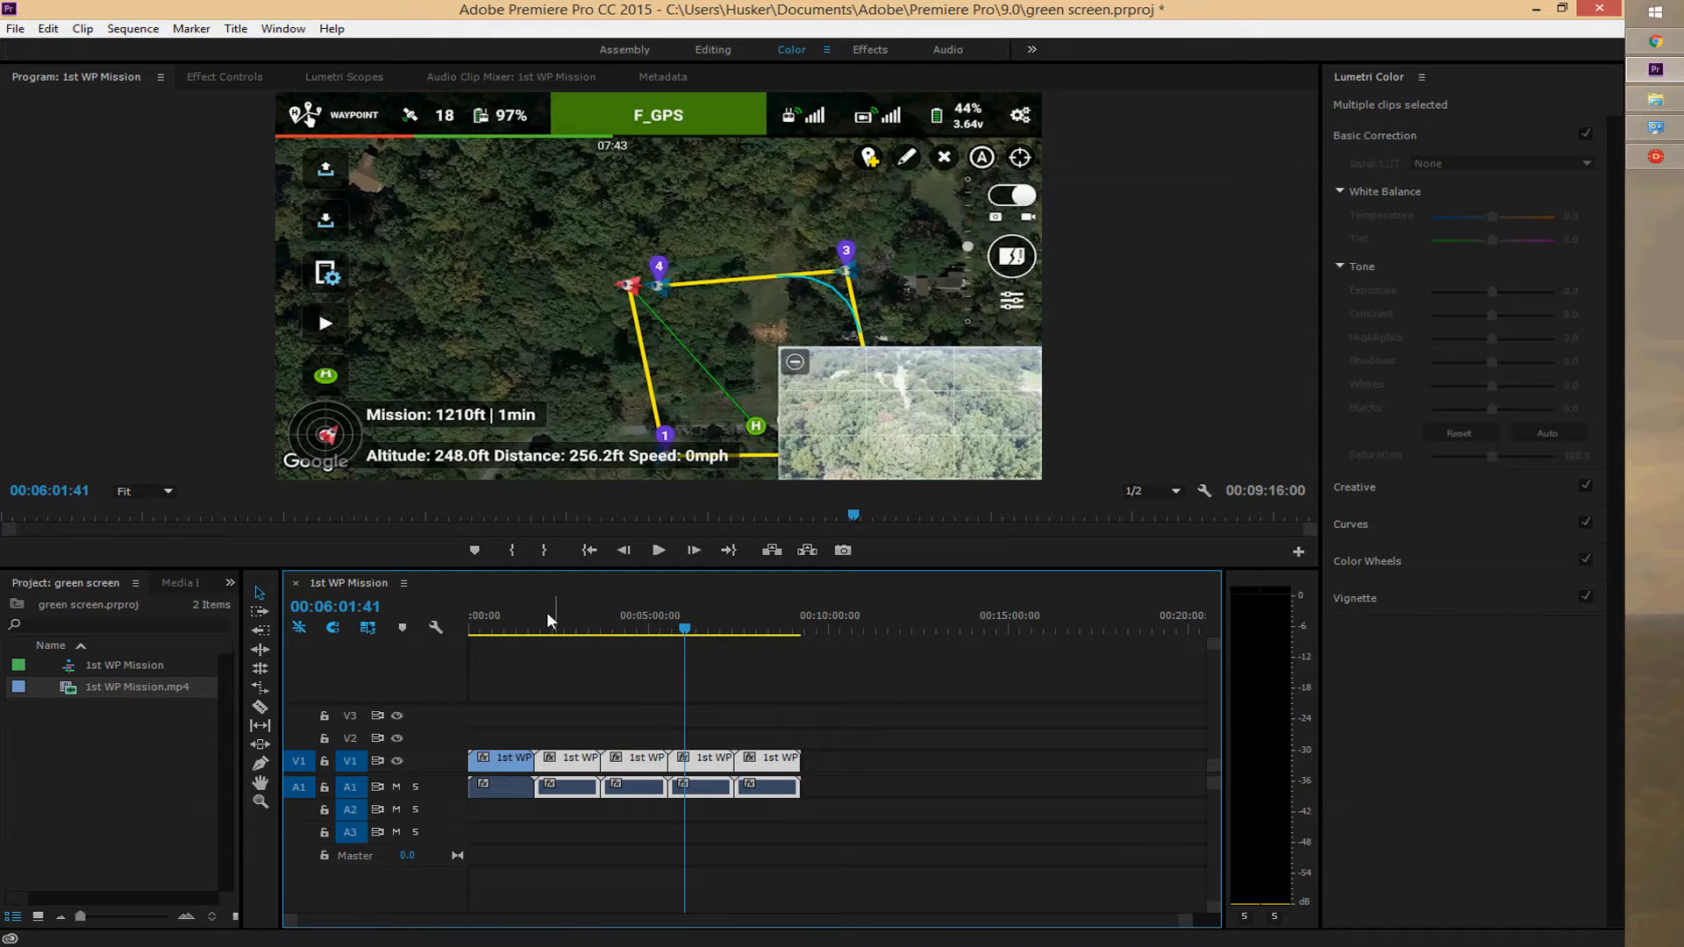
pyautogui.click(512, 618)
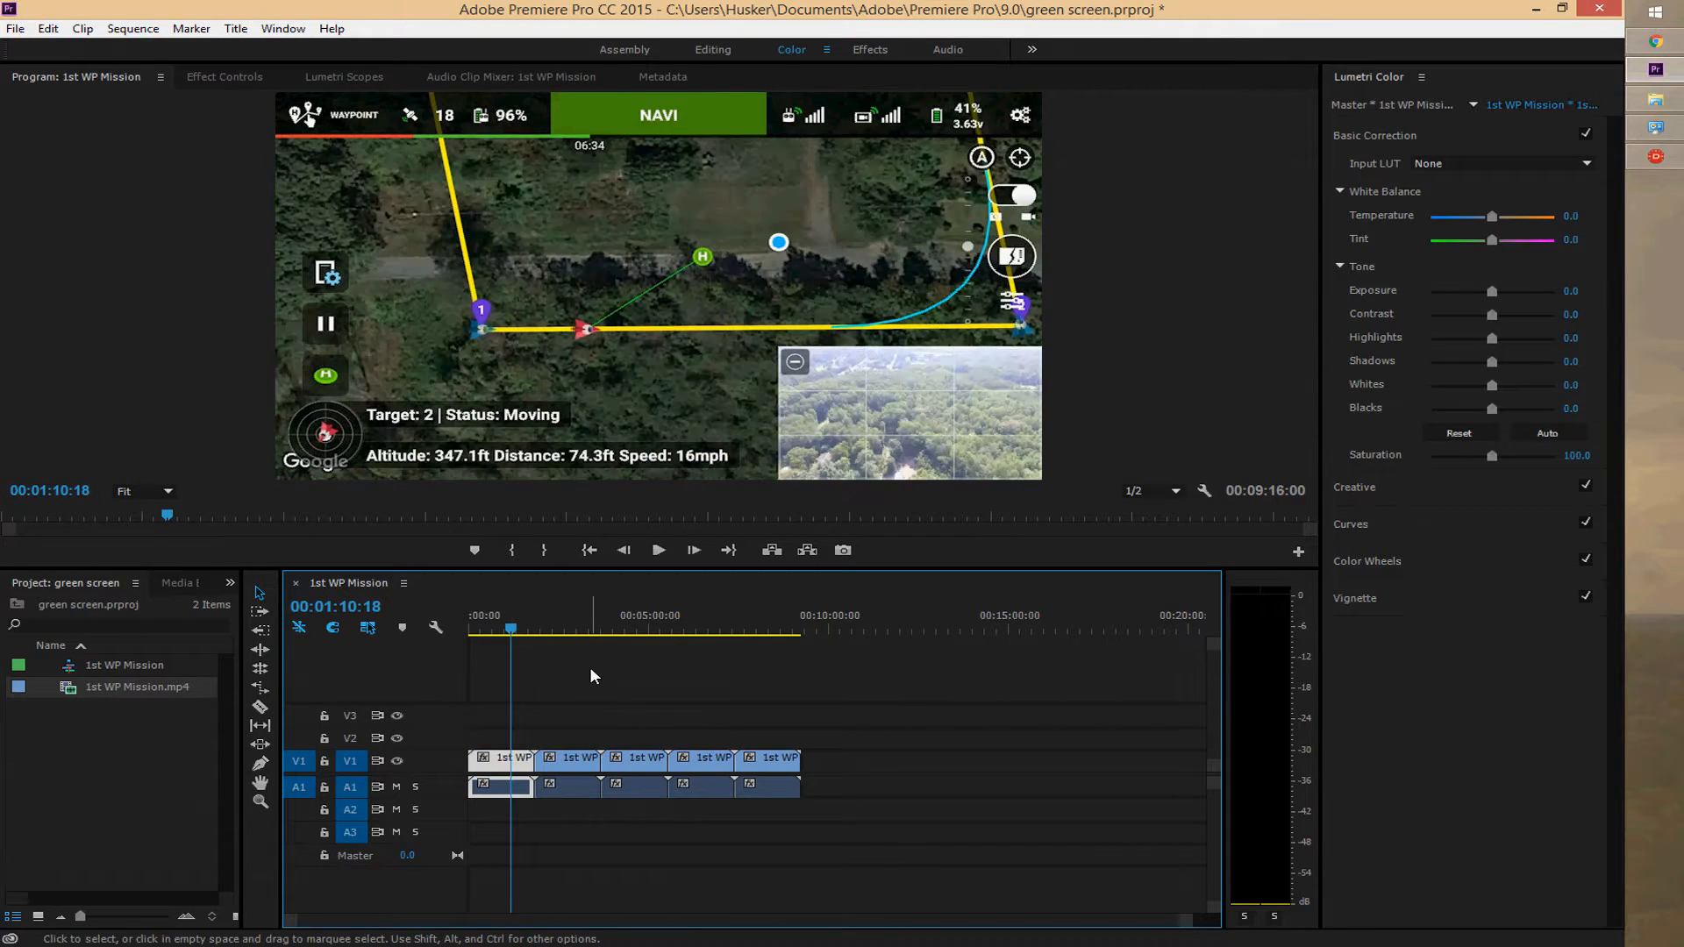
pyautogui.press('=')
pyautogui.press('=')
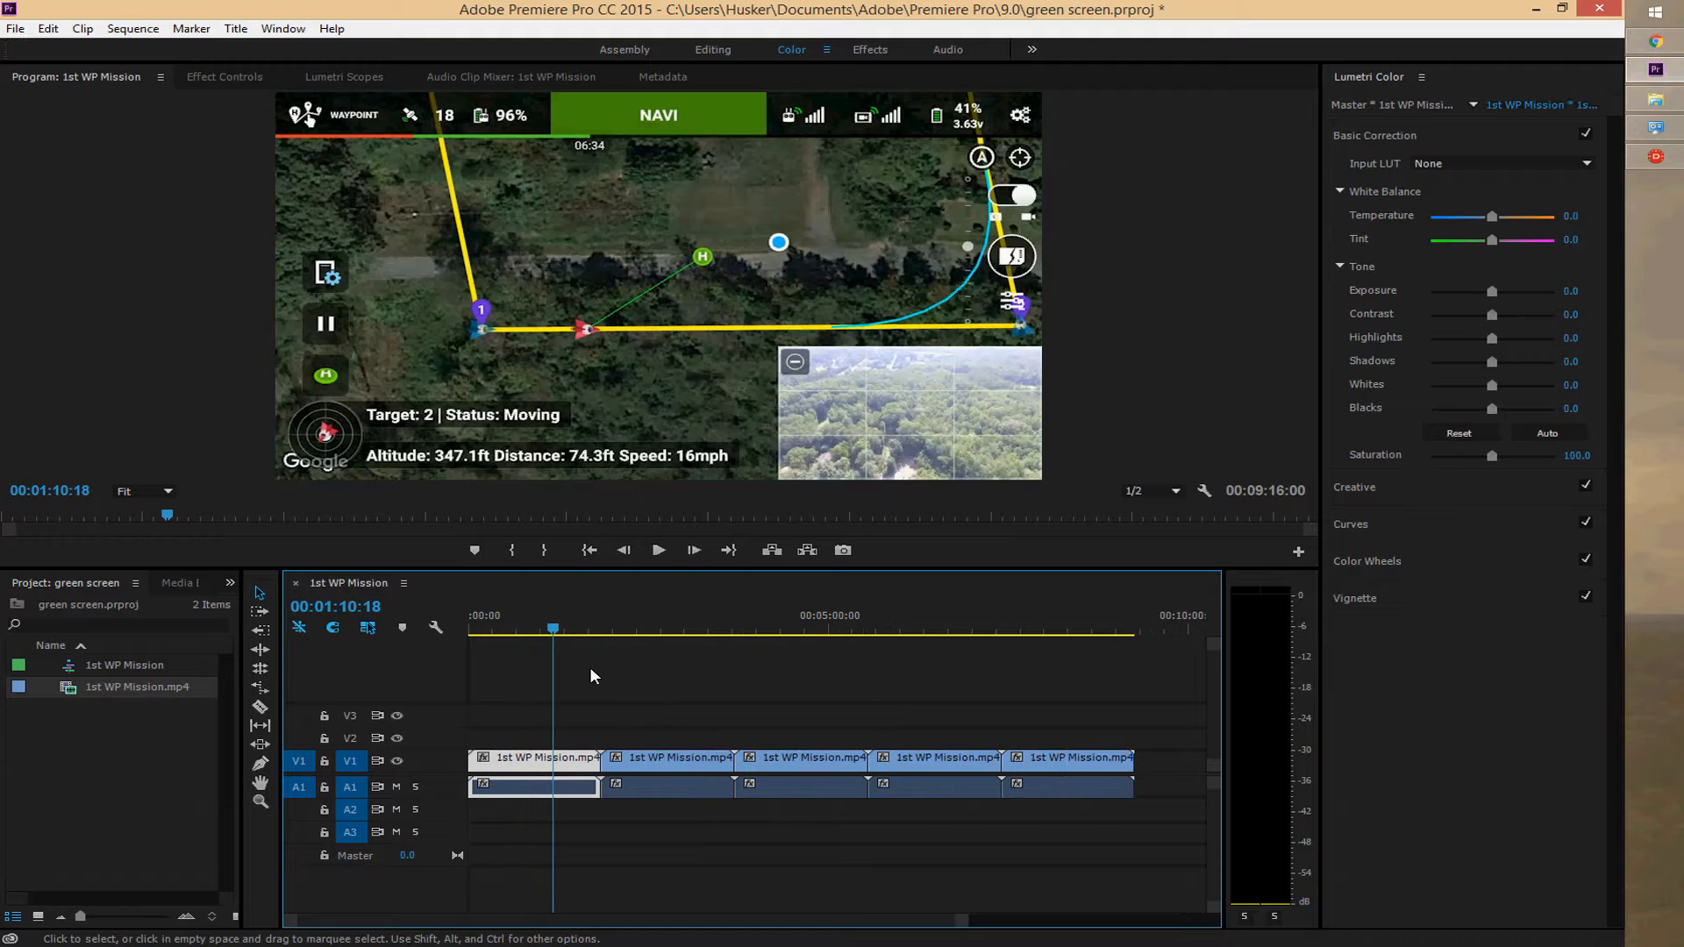
pyautogui.click(591, 622)
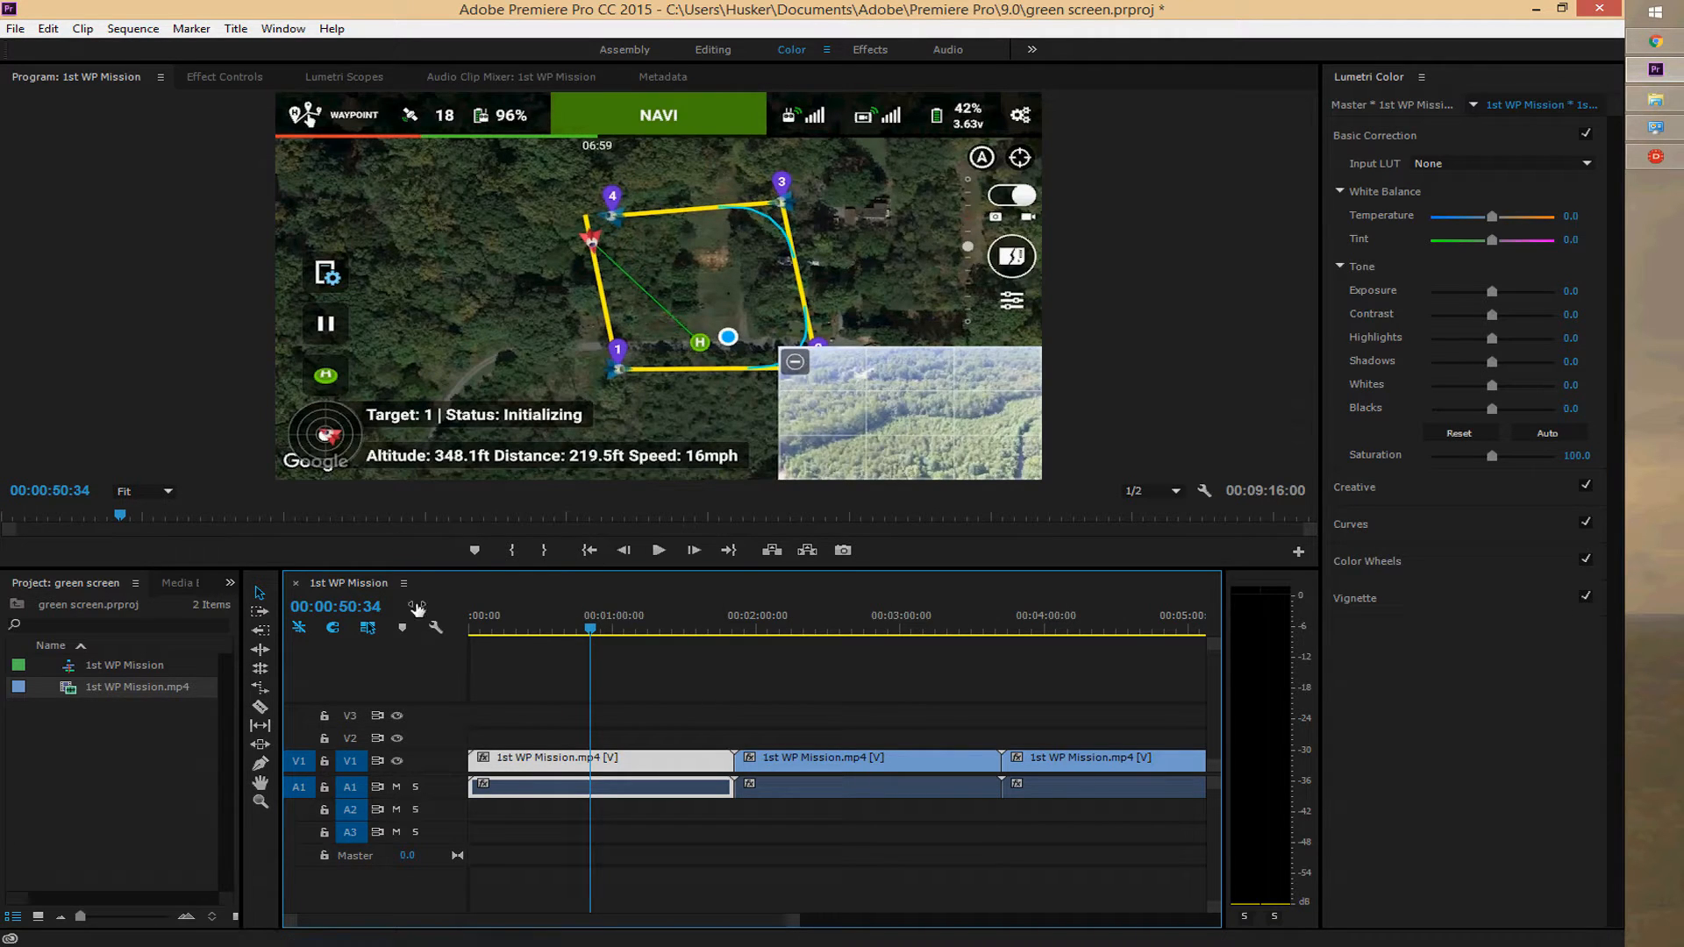
# Search the effects for "paint" and apply the Paint Bucket video effect to the first clip
pyautogui.click(231, 583)
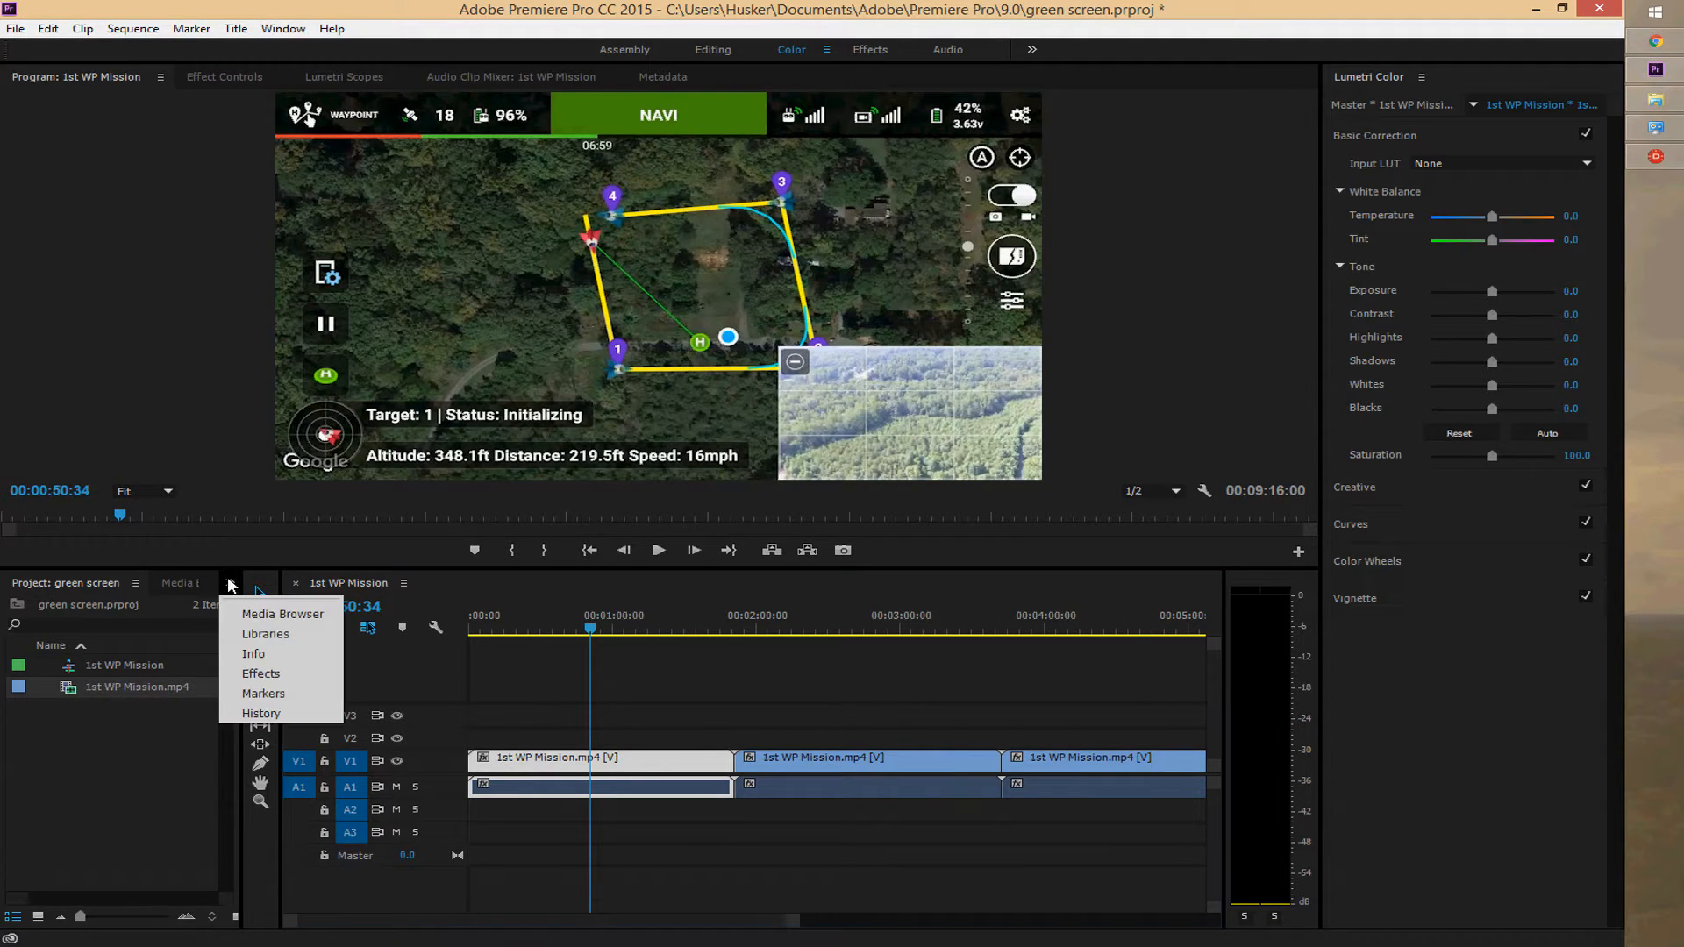
pyautogui.click(254, 677)
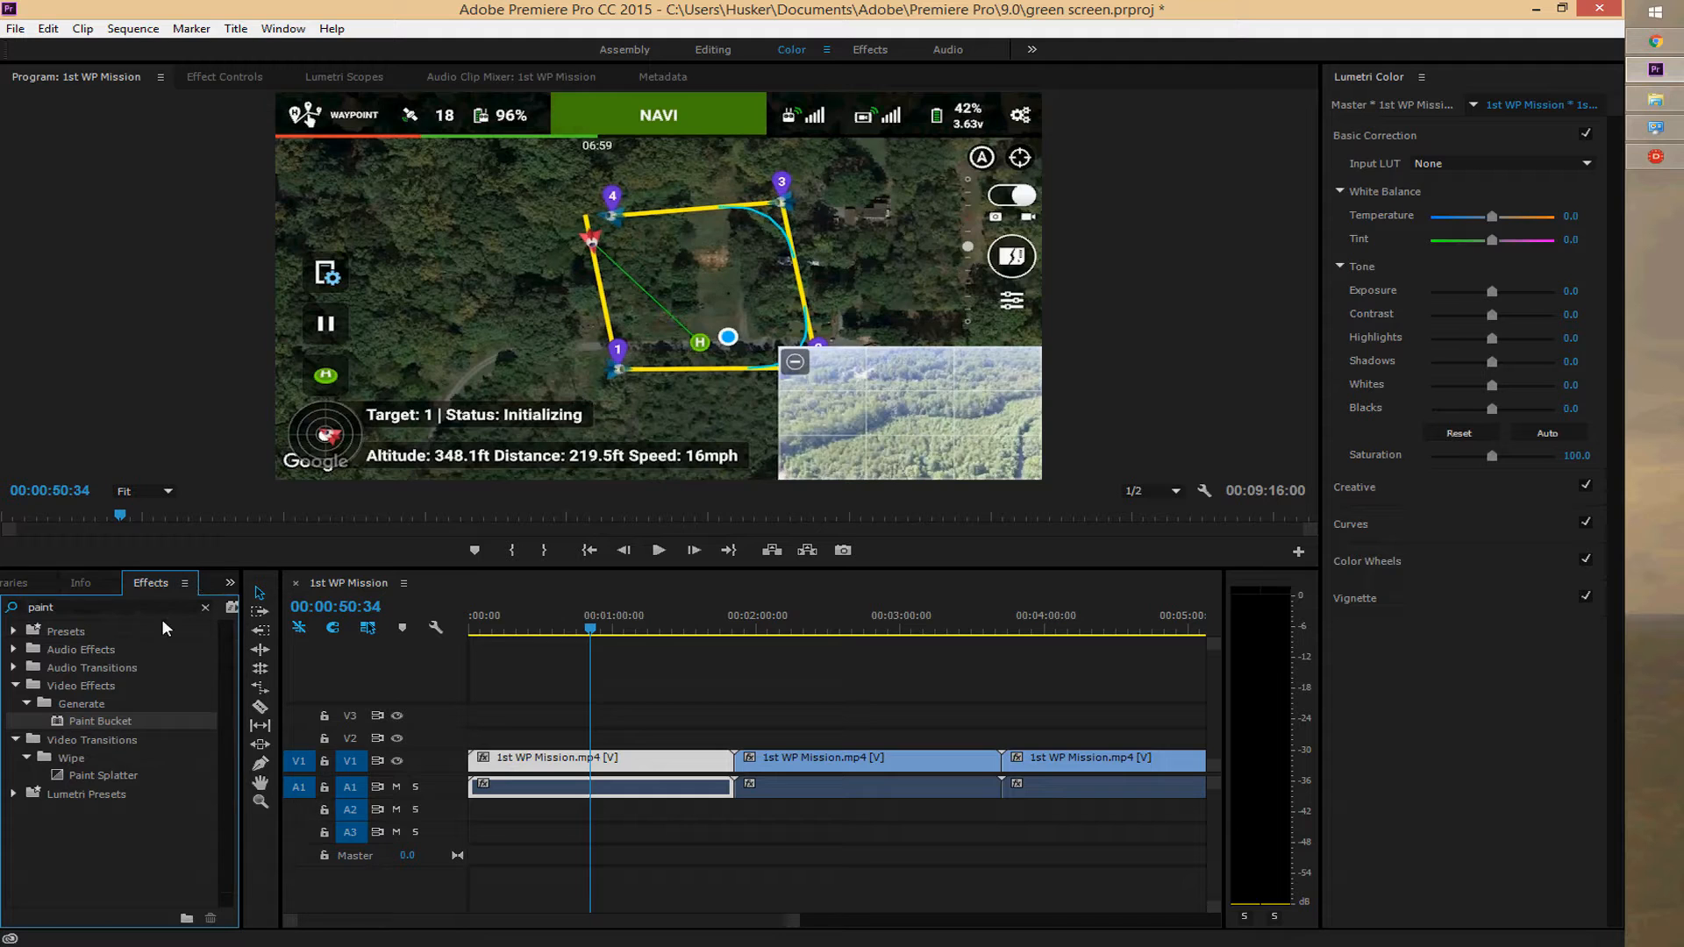
pyautogui.doubleClick(66, 610)
pyautogui.write('p')
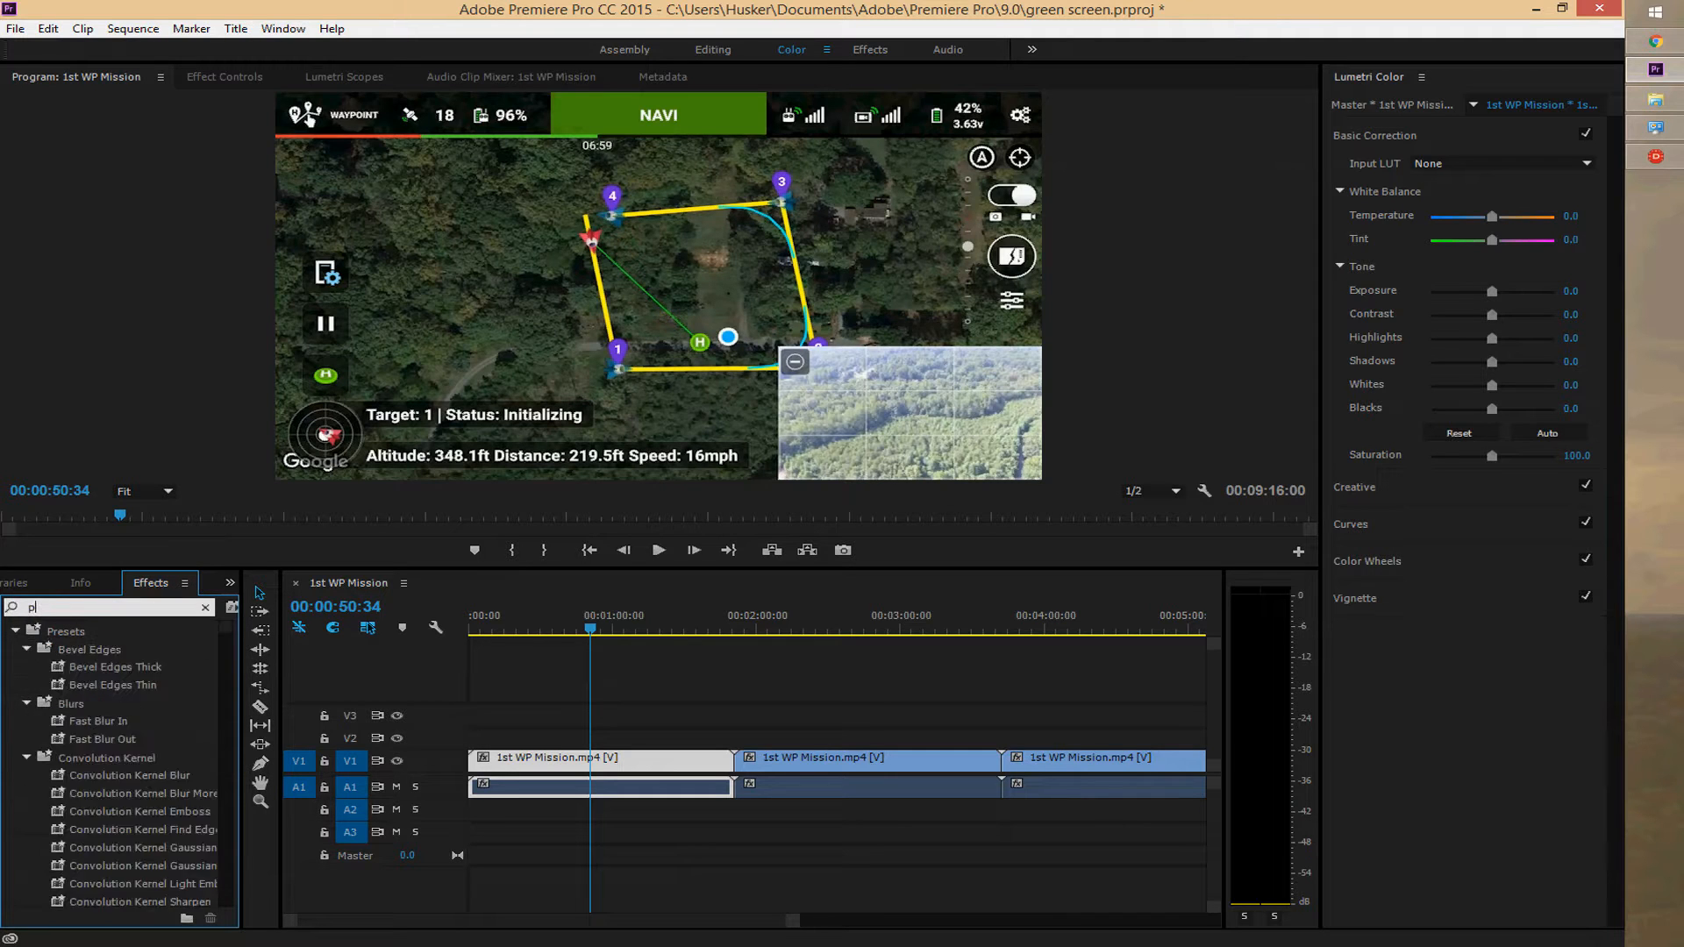
pyautogui.write('aint')
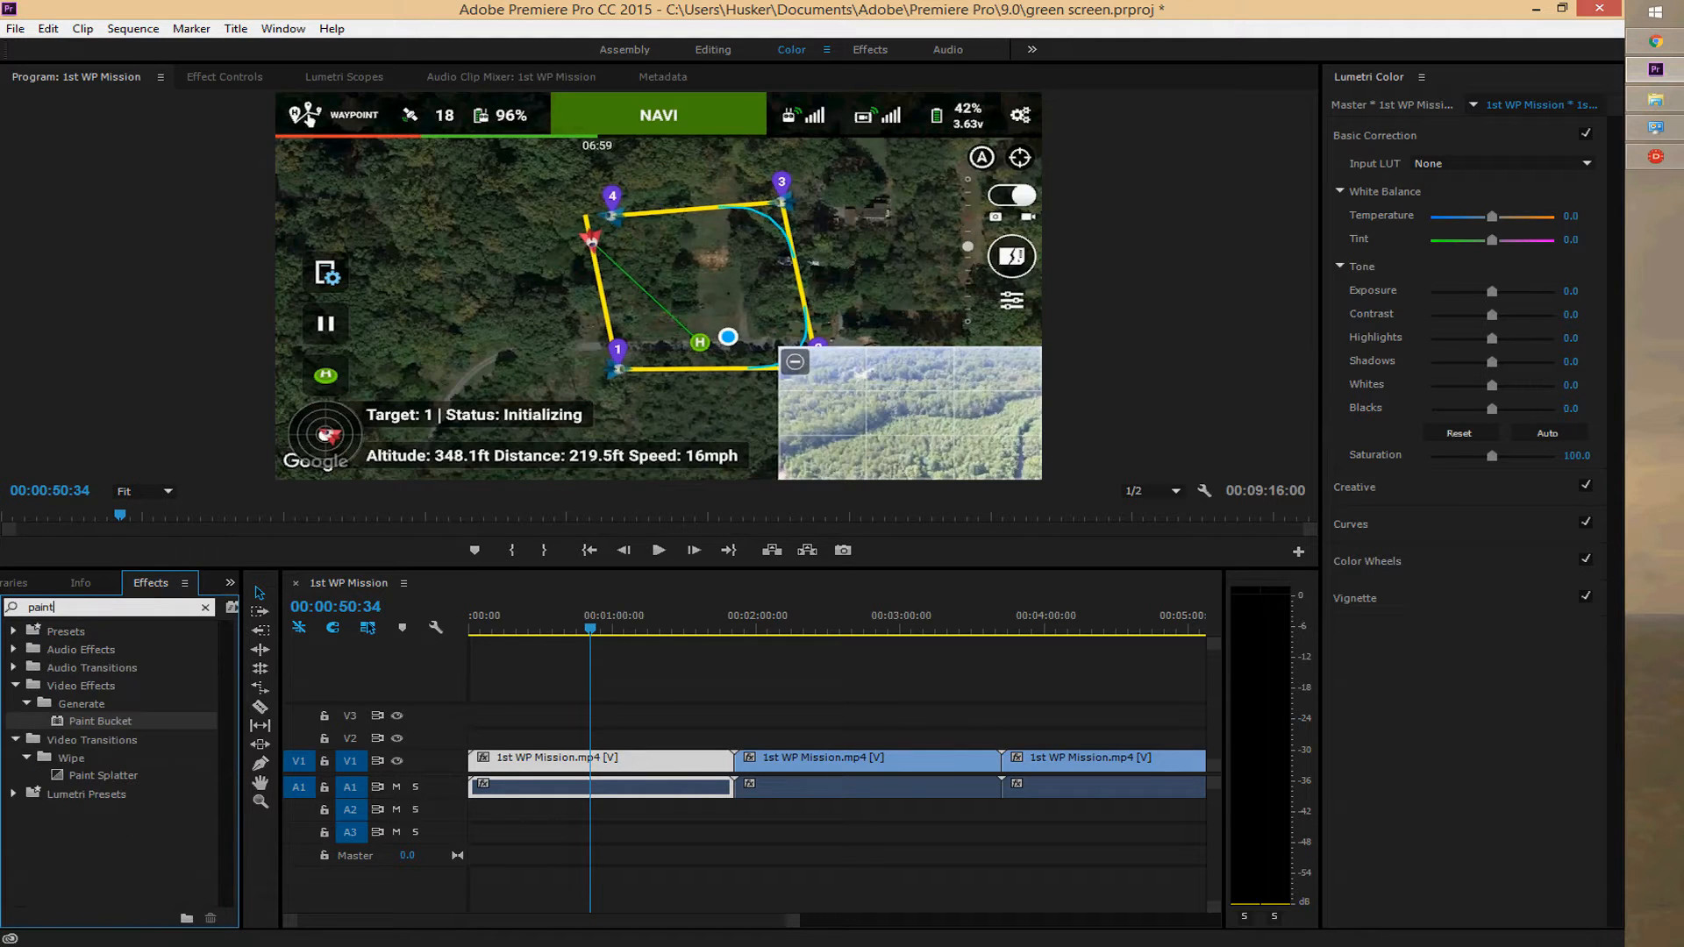
pyautogui.click(122, 723)
pyautogui.moveTo(77, 721)
pyautogui.mouseDown()
pyautogui.moveTo(399, 776)
pyautogui.moveTo(529, 773)
pyautogui.mouseUp()
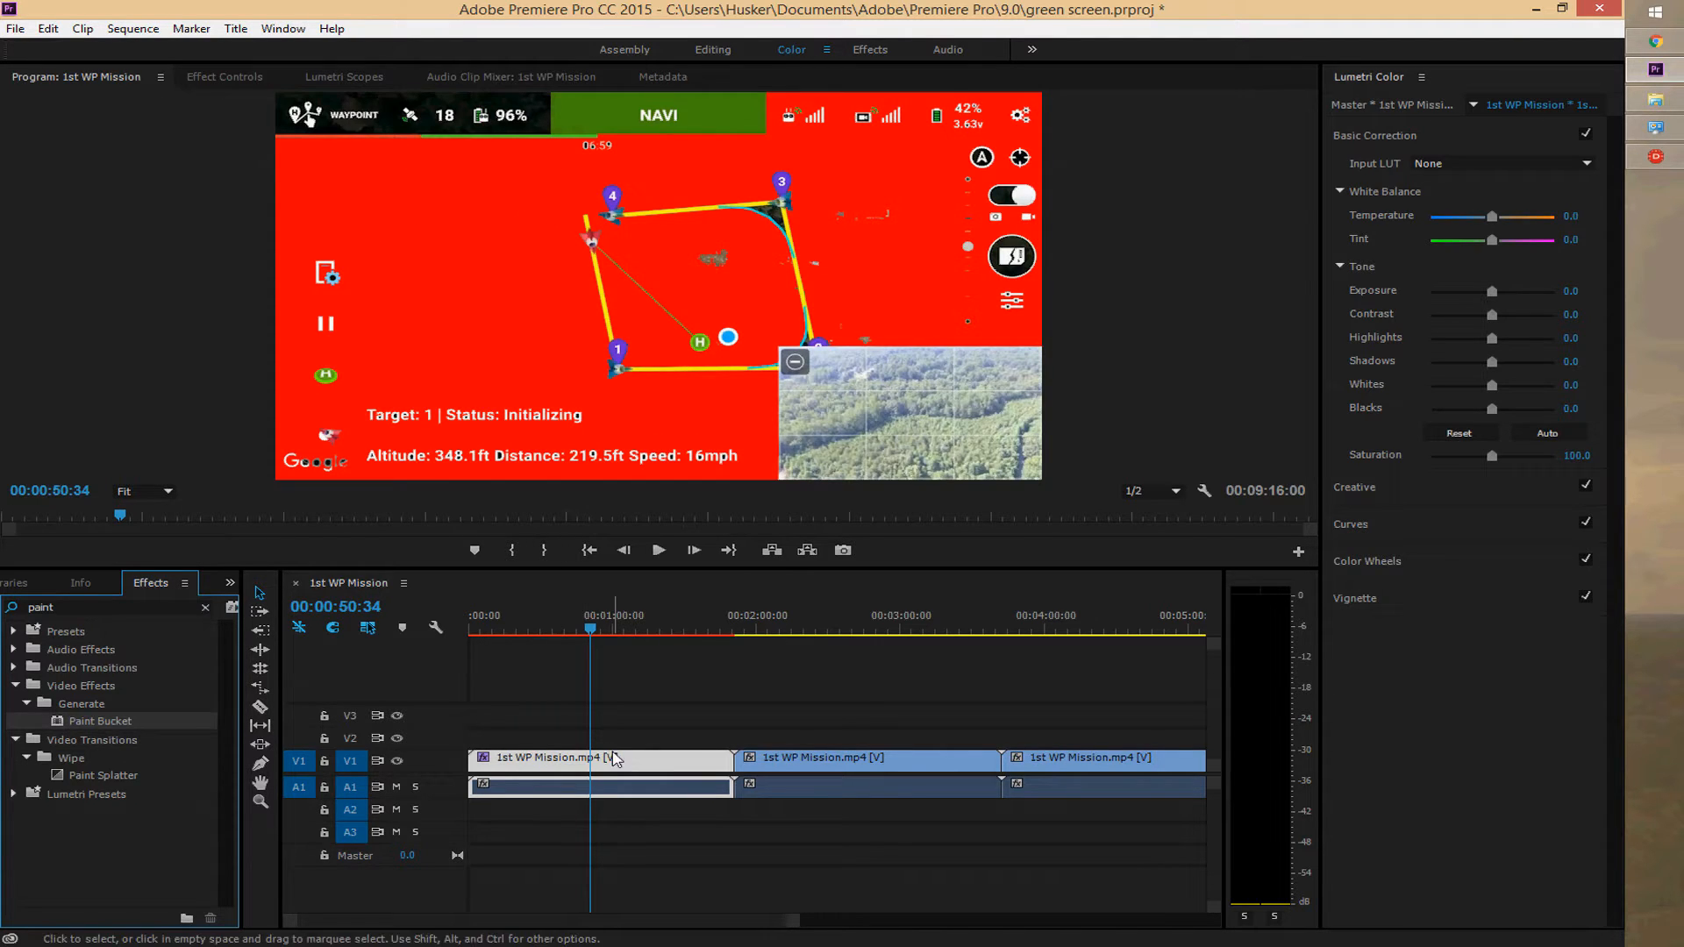
# Set the Paint Bucket effect's Tolerance to 255 on the first clip
pyautogui.click(230, 77)
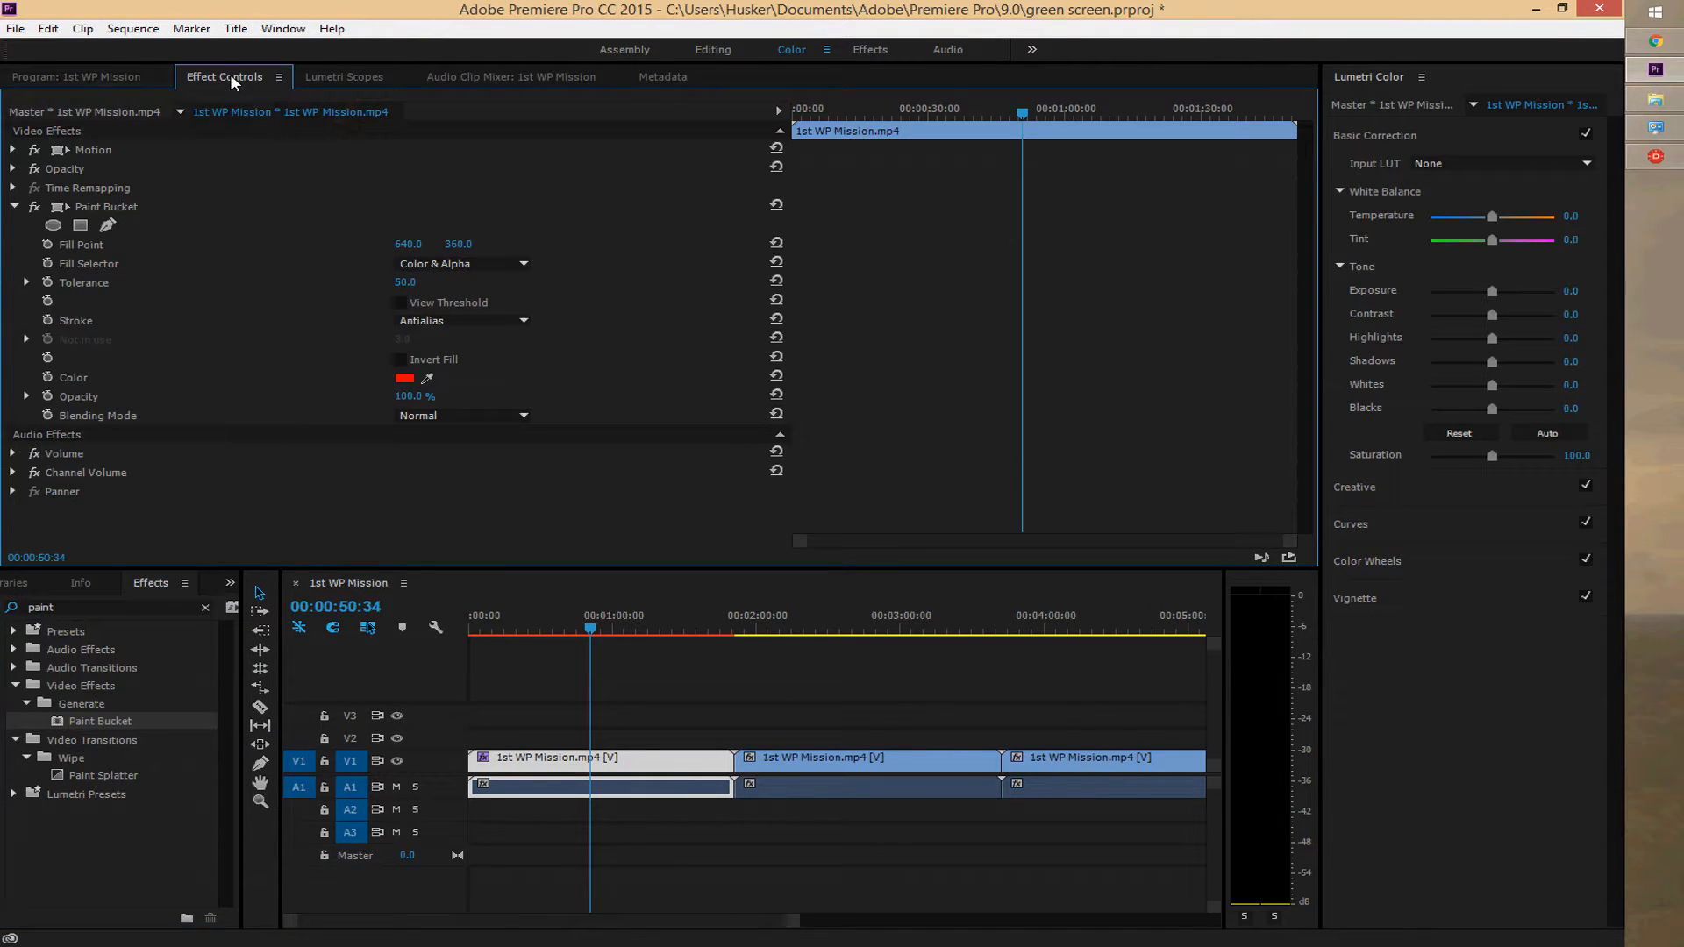
pyautogui.click(147, 207)
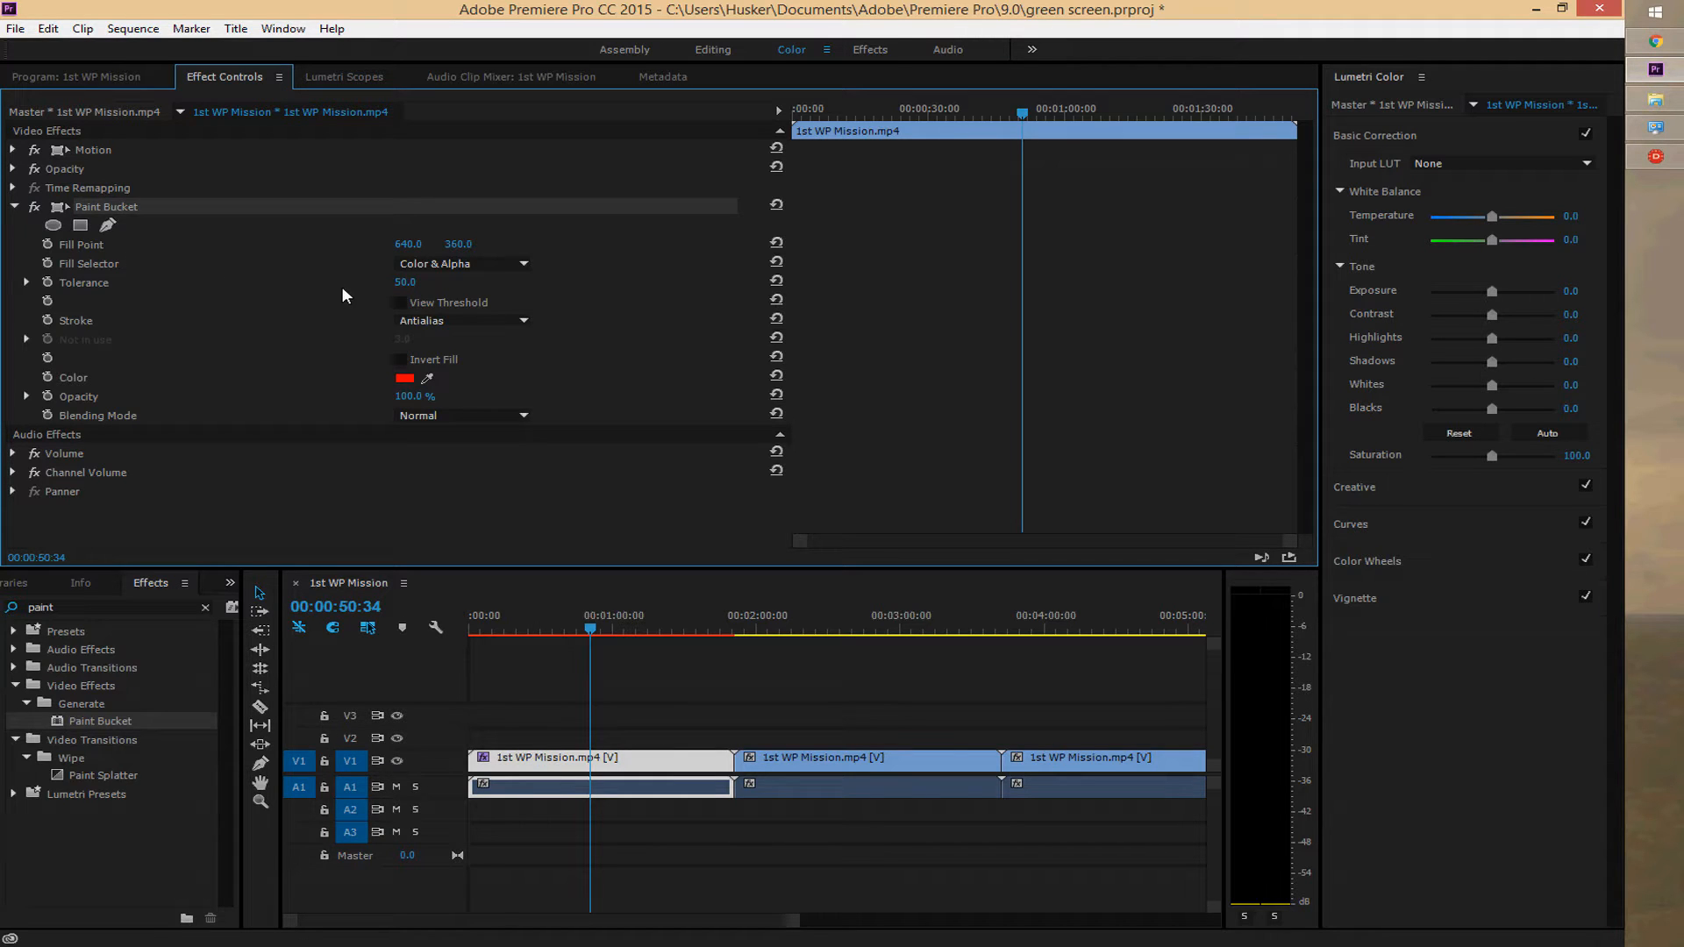
pyautogui.click(406, 284)
pyautogui.write('255')
pyautogui.press('Return')
# Change the Paint Bucket fill colour to the video-safe green 42EE01
pyautogui.click(405, 377)
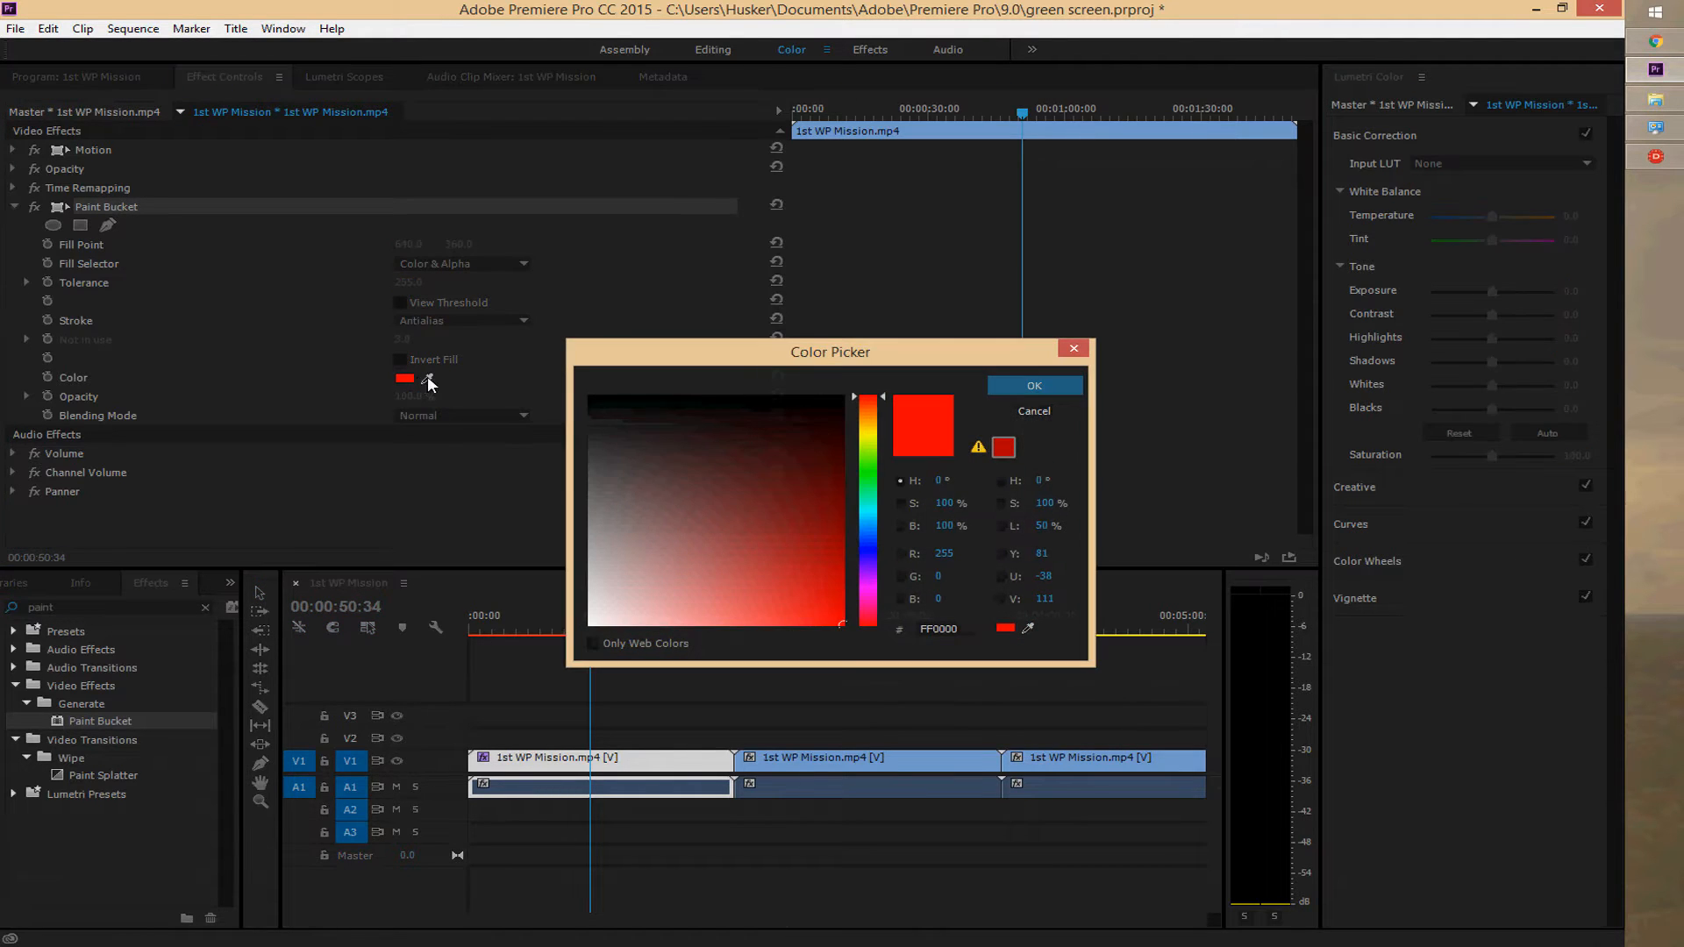
pyautogui.click(865, 465)
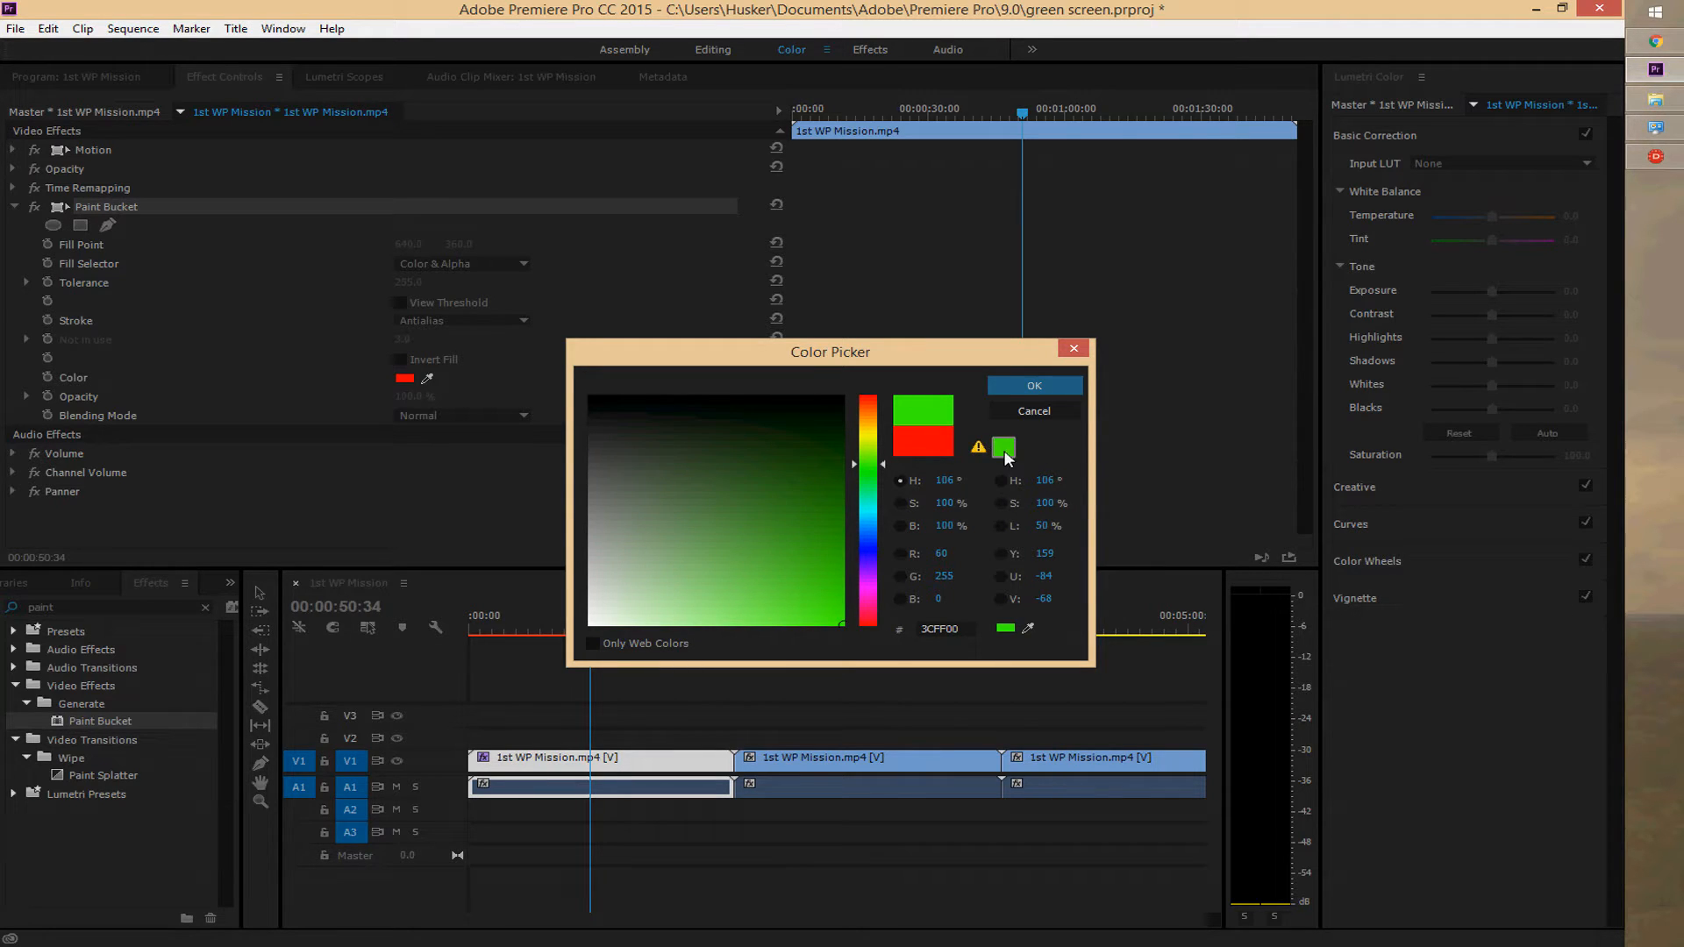
pyautogui.click(1004, 449)
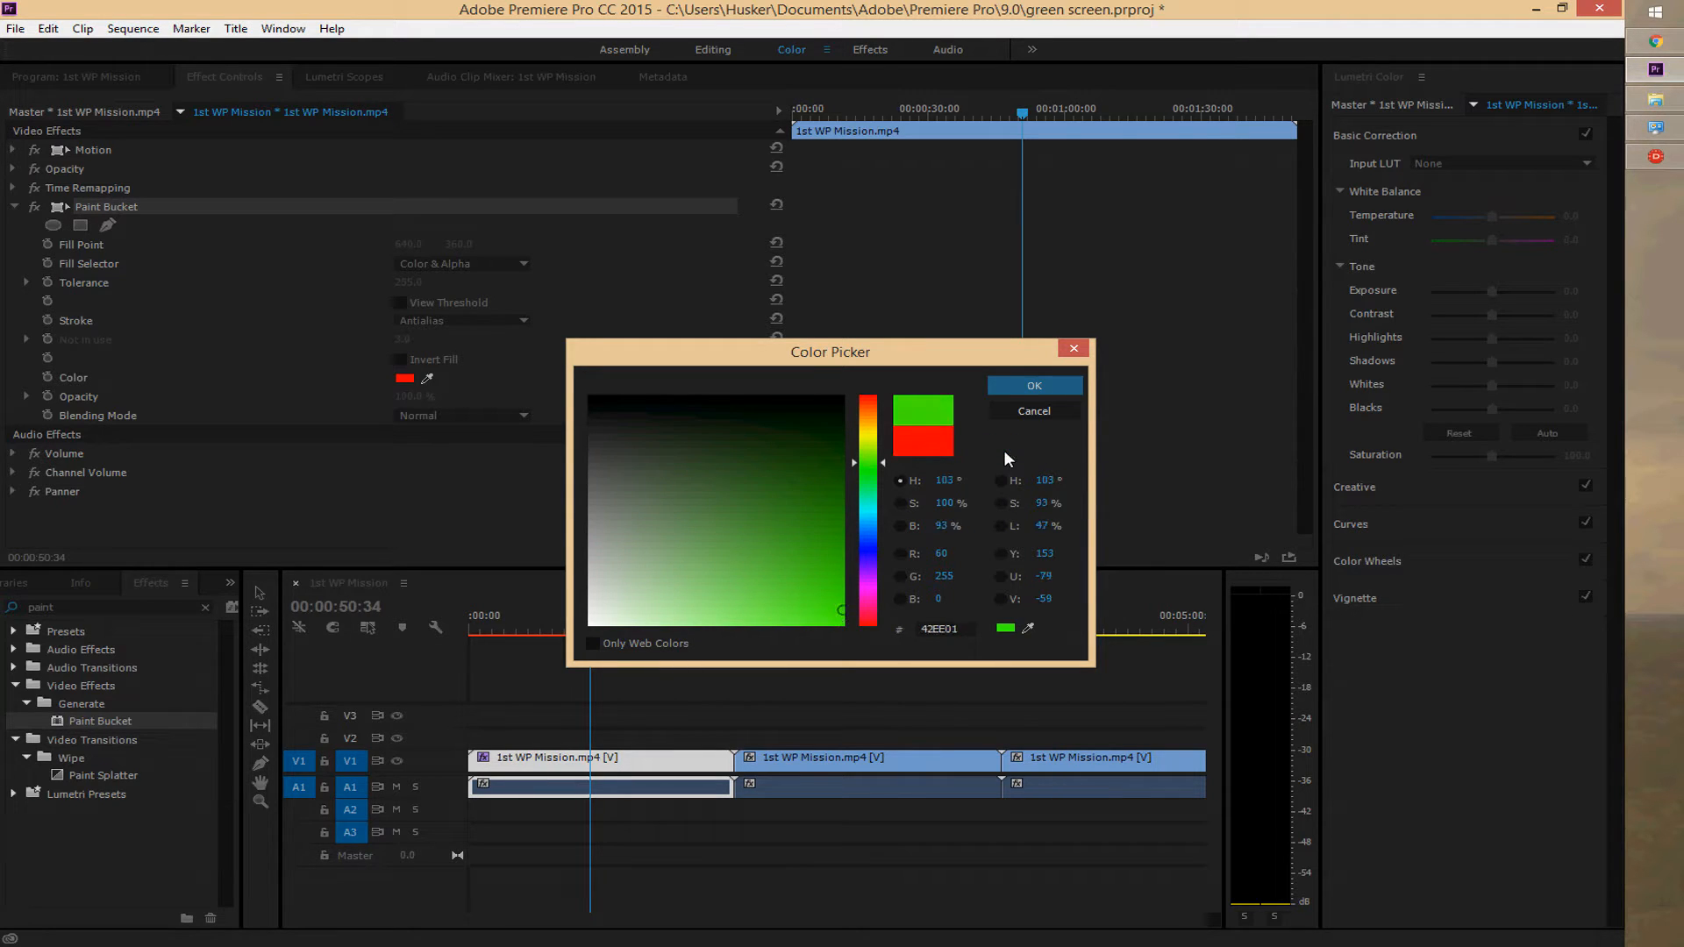
pyautogui.click(1035, 386)
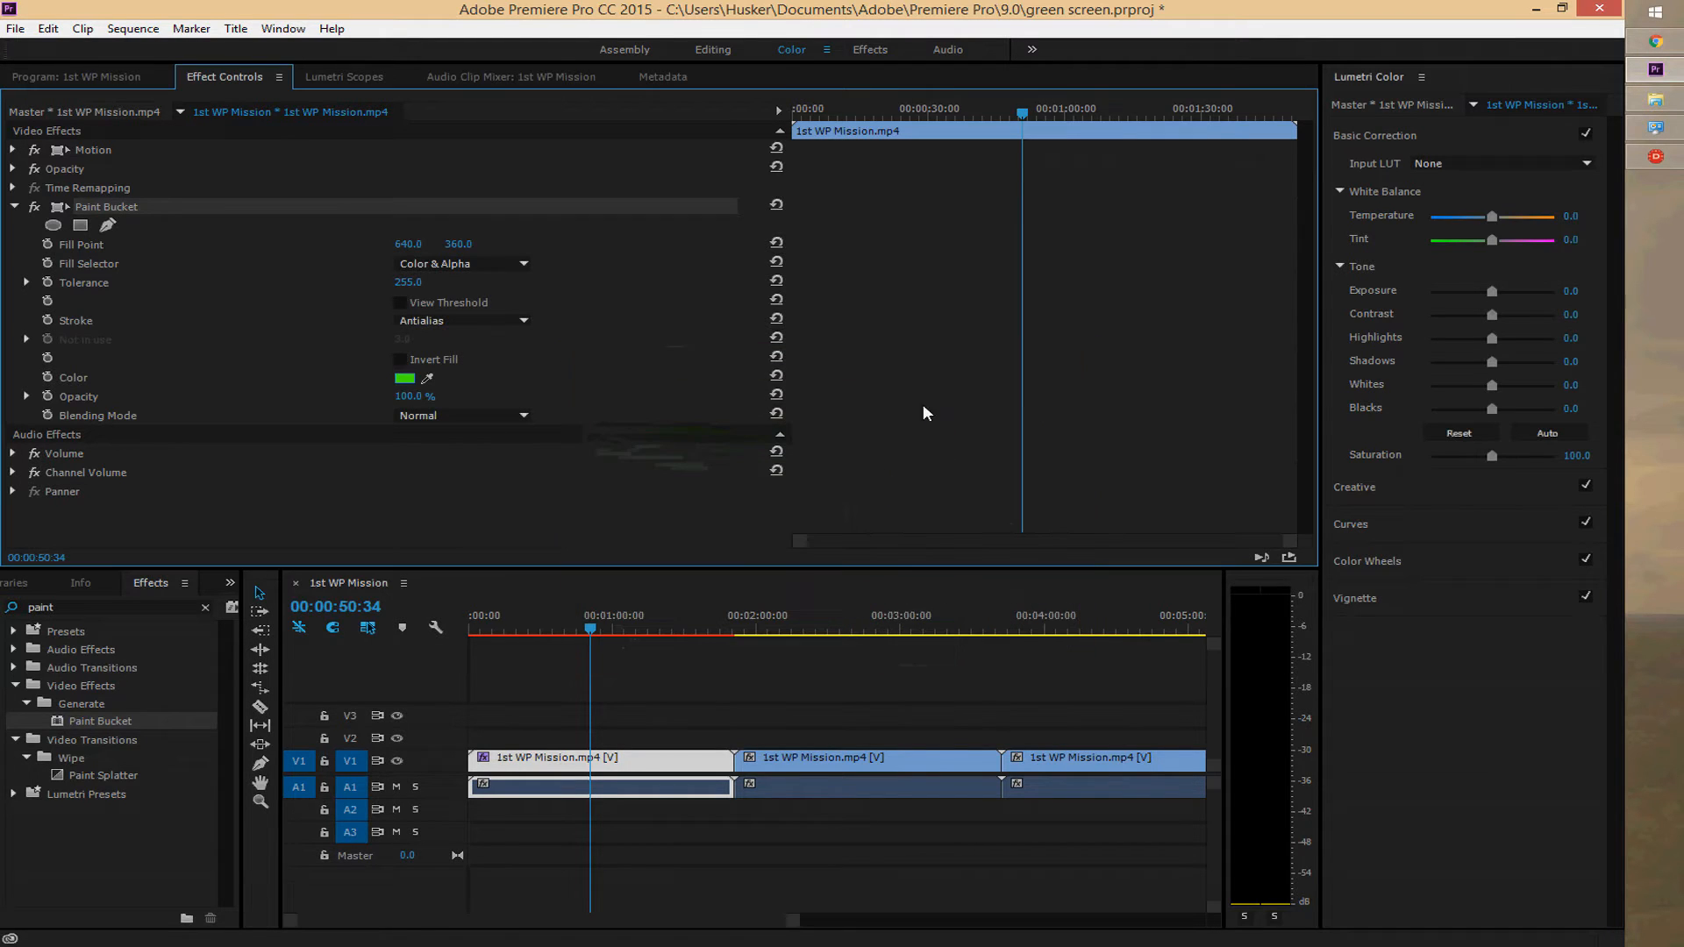
# Copy the first clip in the timeline and paste its attributes, including the Paint Bucket effect, onto the second clip
pyautogui.click(95, 77)
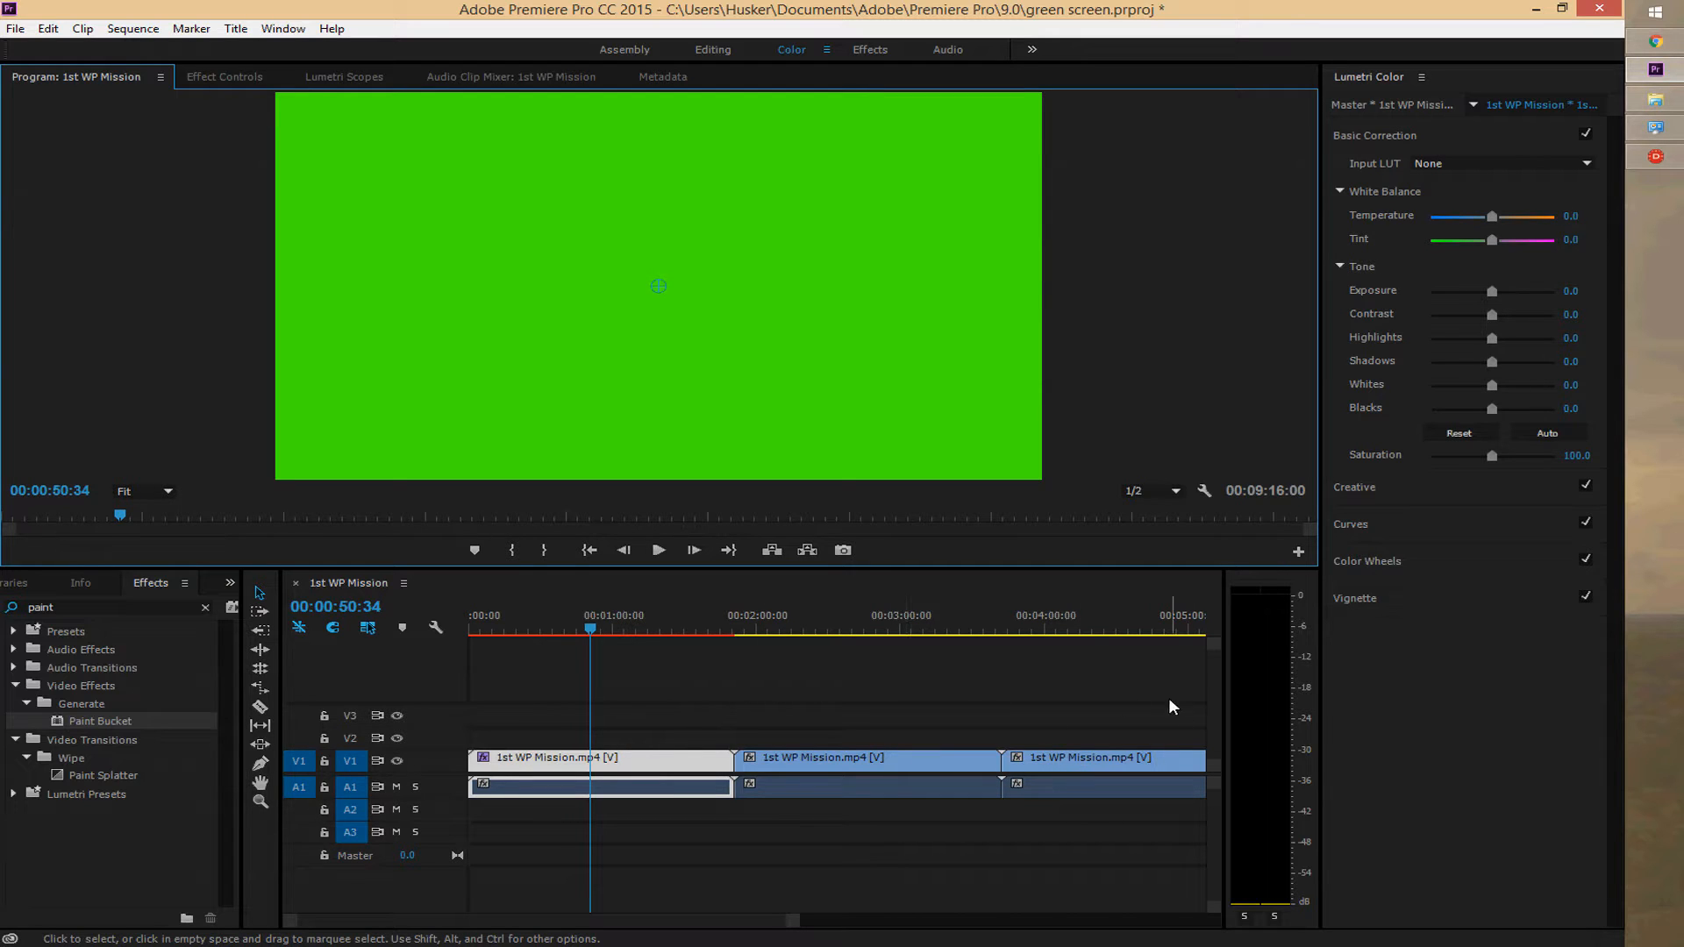
pyautogui.rightClick(651, 769)
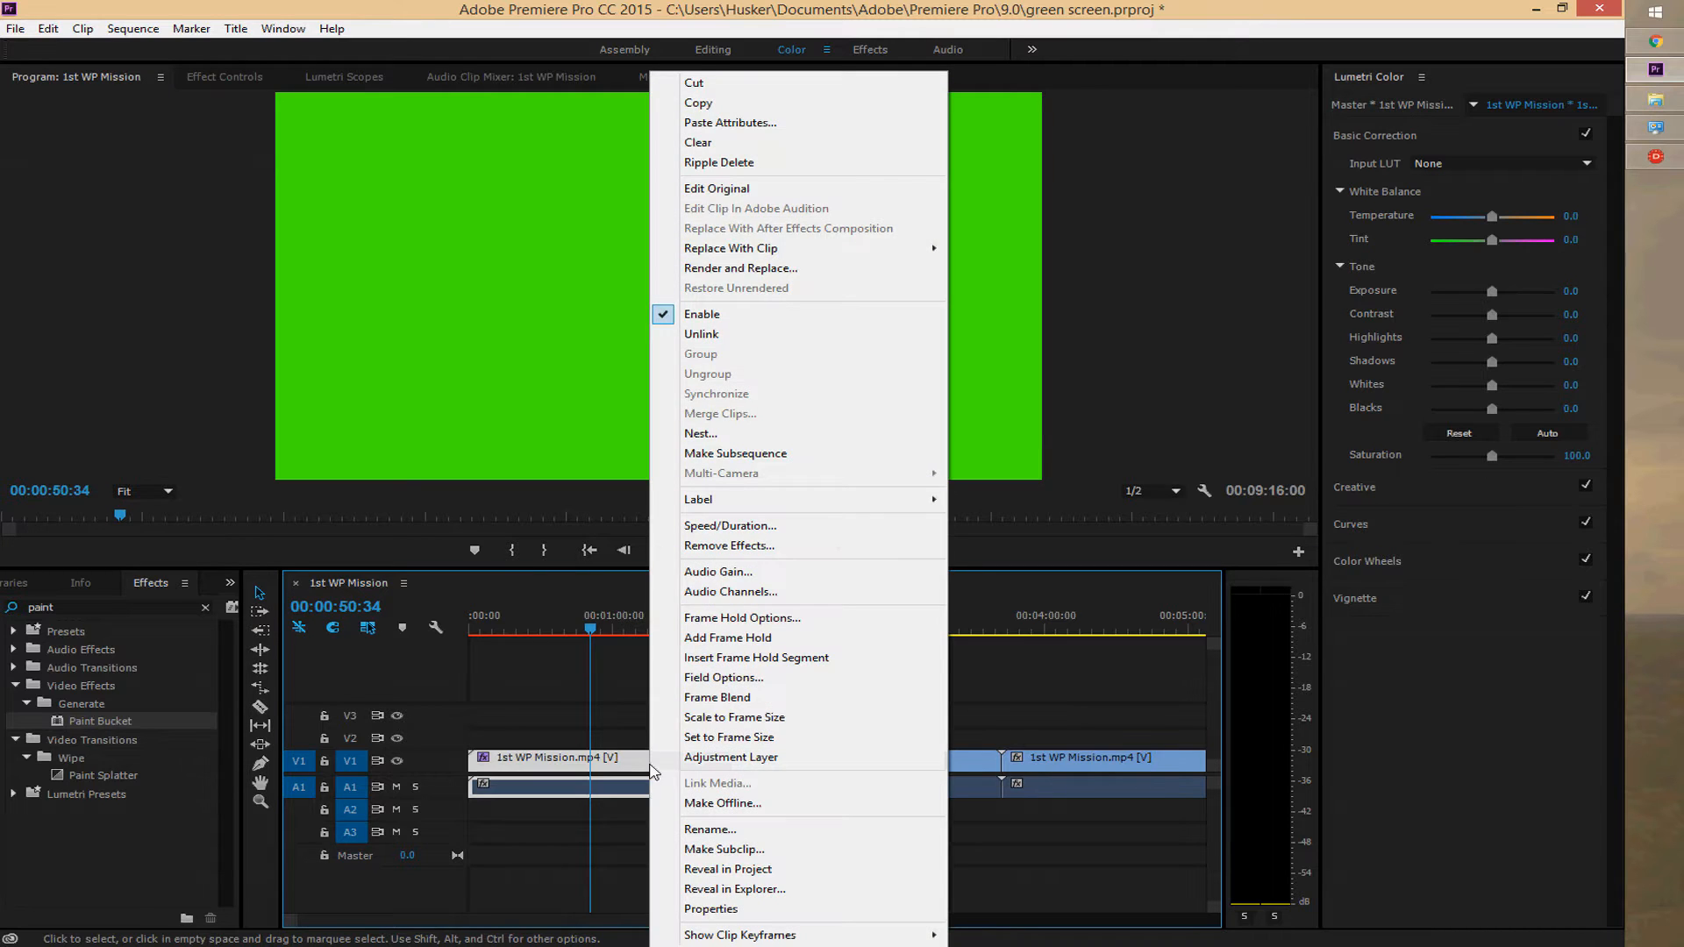
pyautogui.click(702, 102)
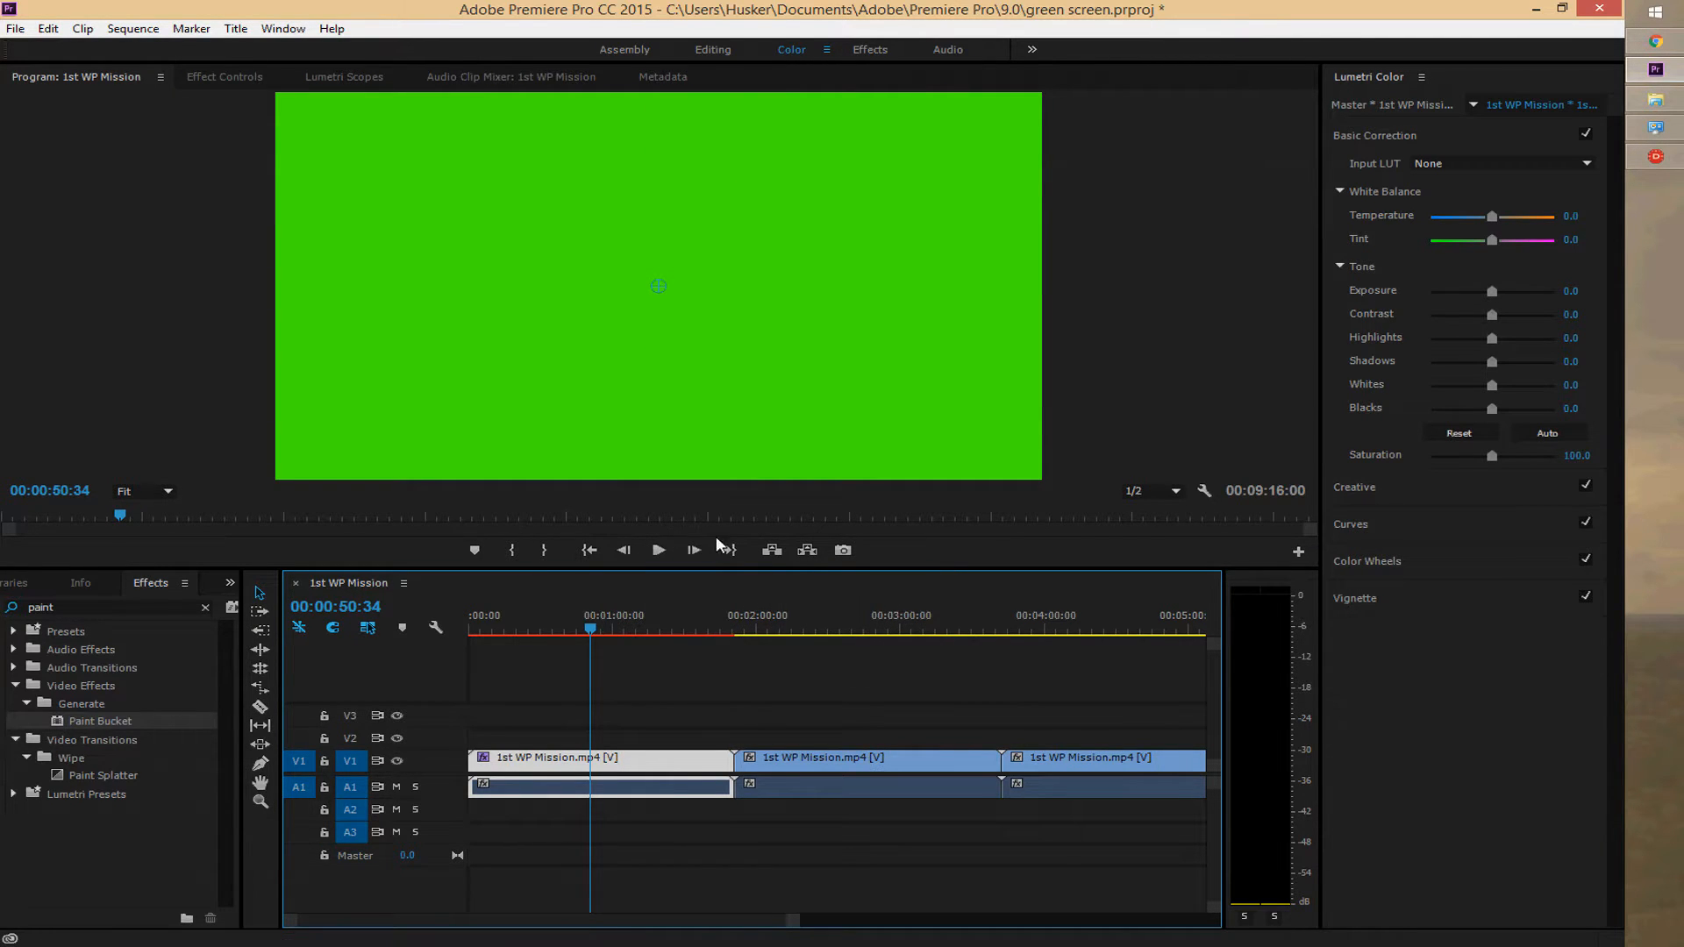
pyautogui.click(870, 626)
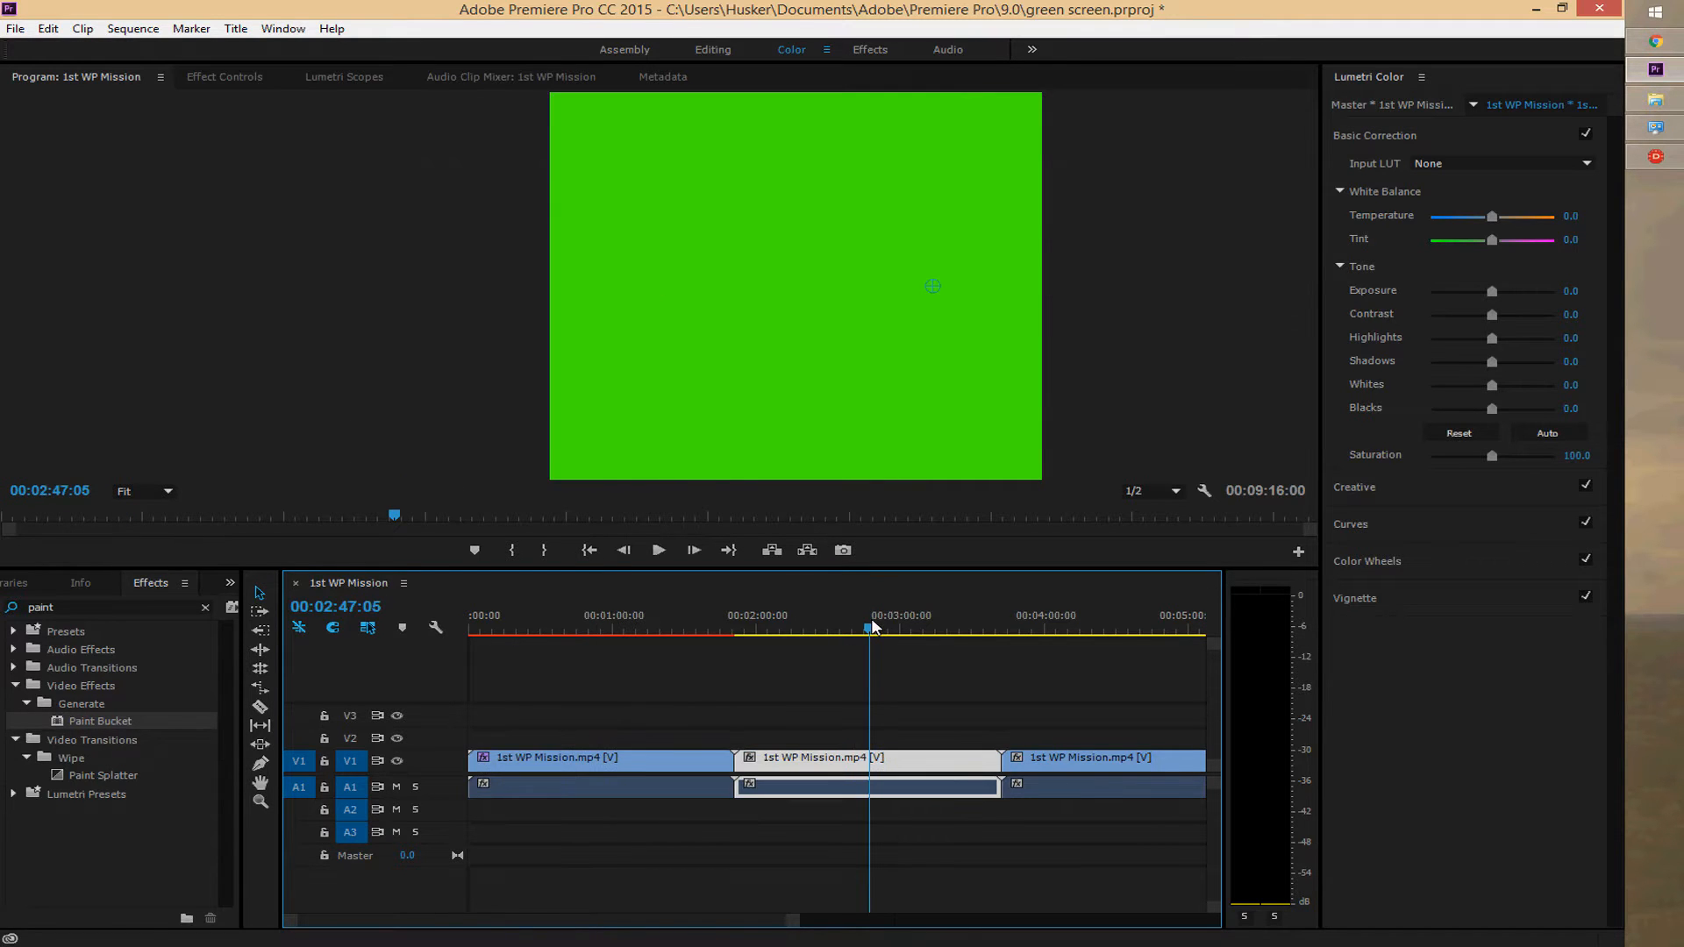
pyautogui.rightClick(841, 759)
pyautogui.click(916, 123)
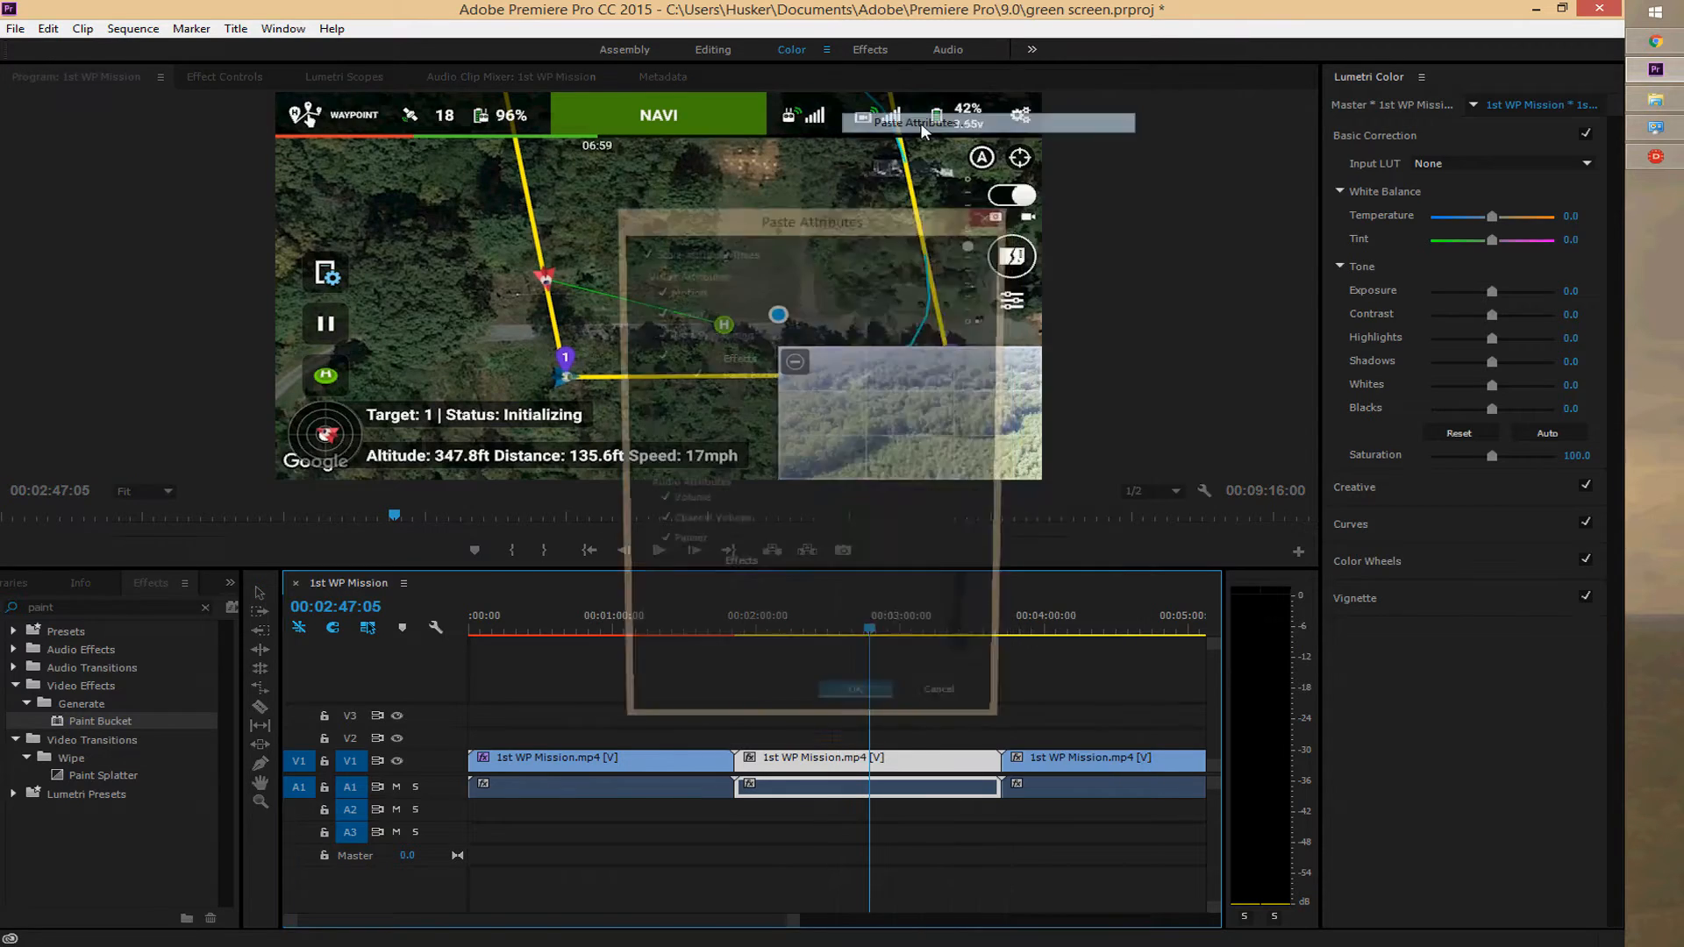
pyautogui.click(860, 699)
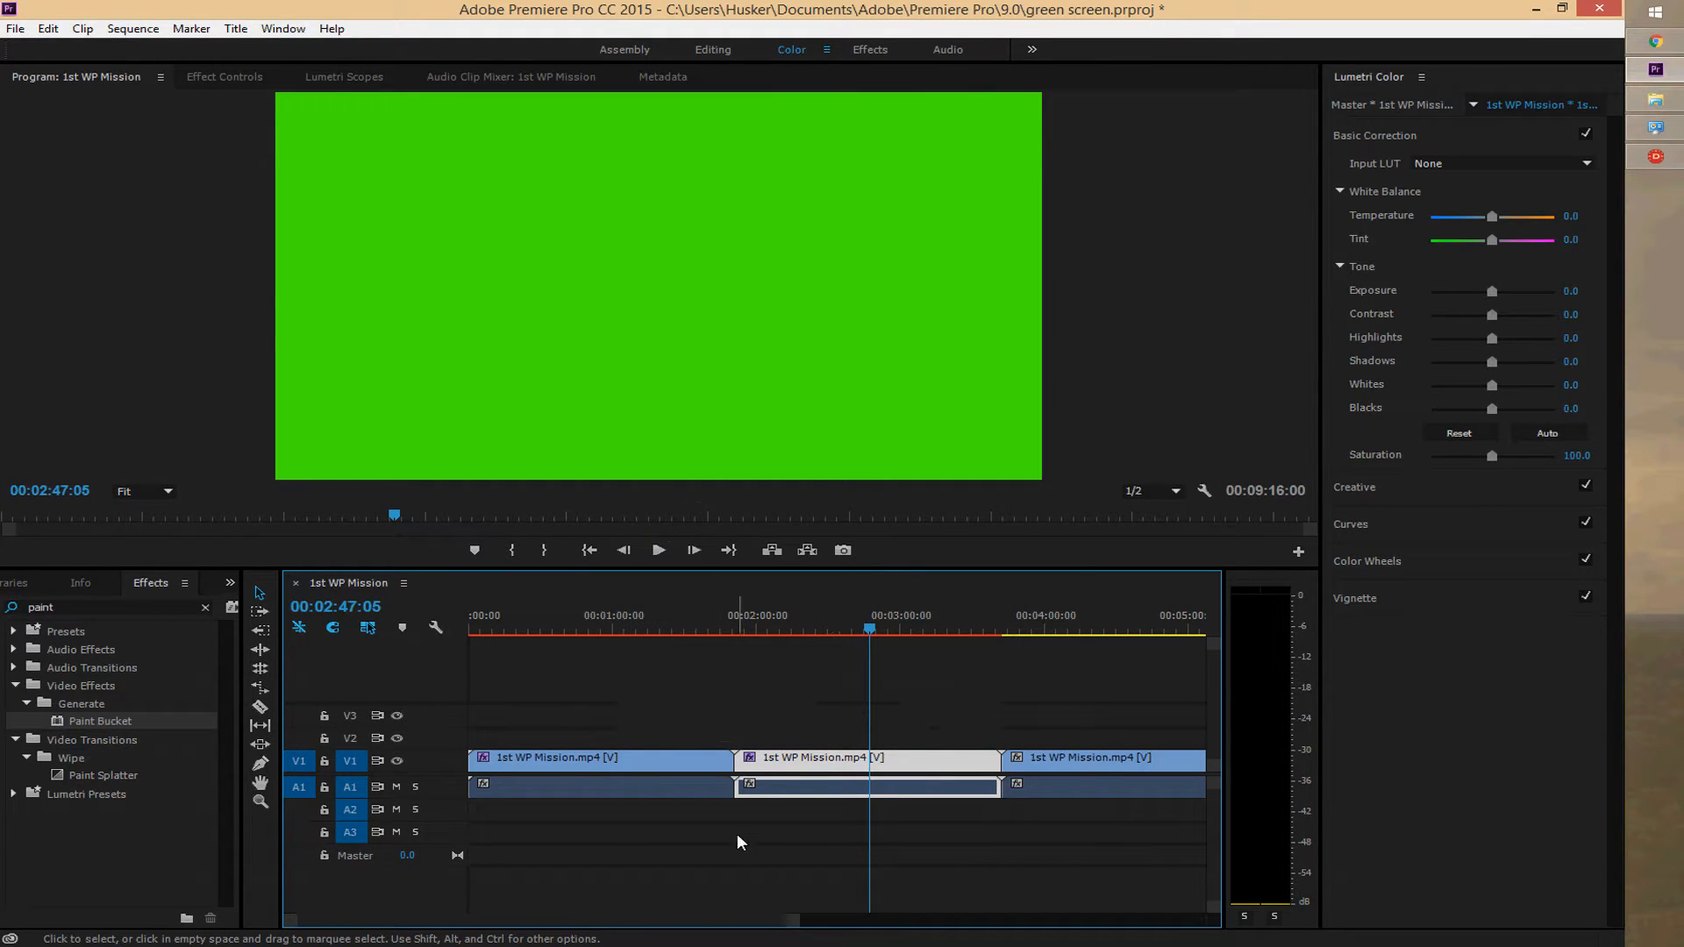
# Paste the copied attributes with Paint Bucket onto the third and fourth clips, and scrub back through the sequence to check the fill
pyautogui.scroll(-3, 737, 833)
pyautogui.scroll(-6, 737, 833)
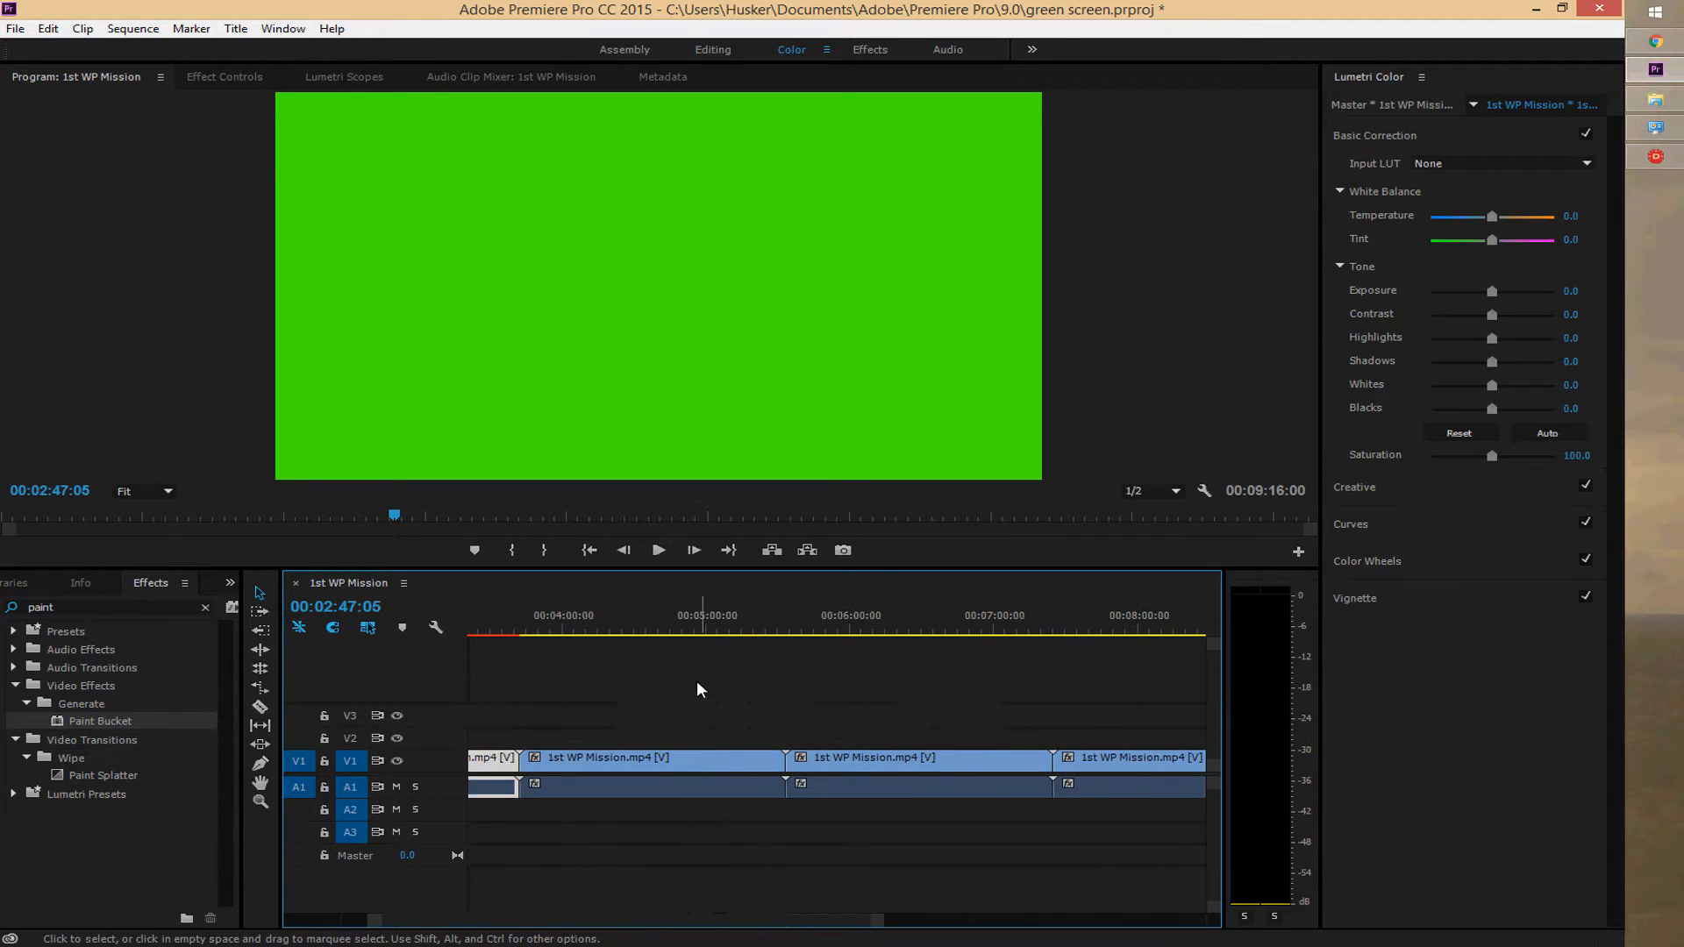
pyautogui.rightClick(699, 766)
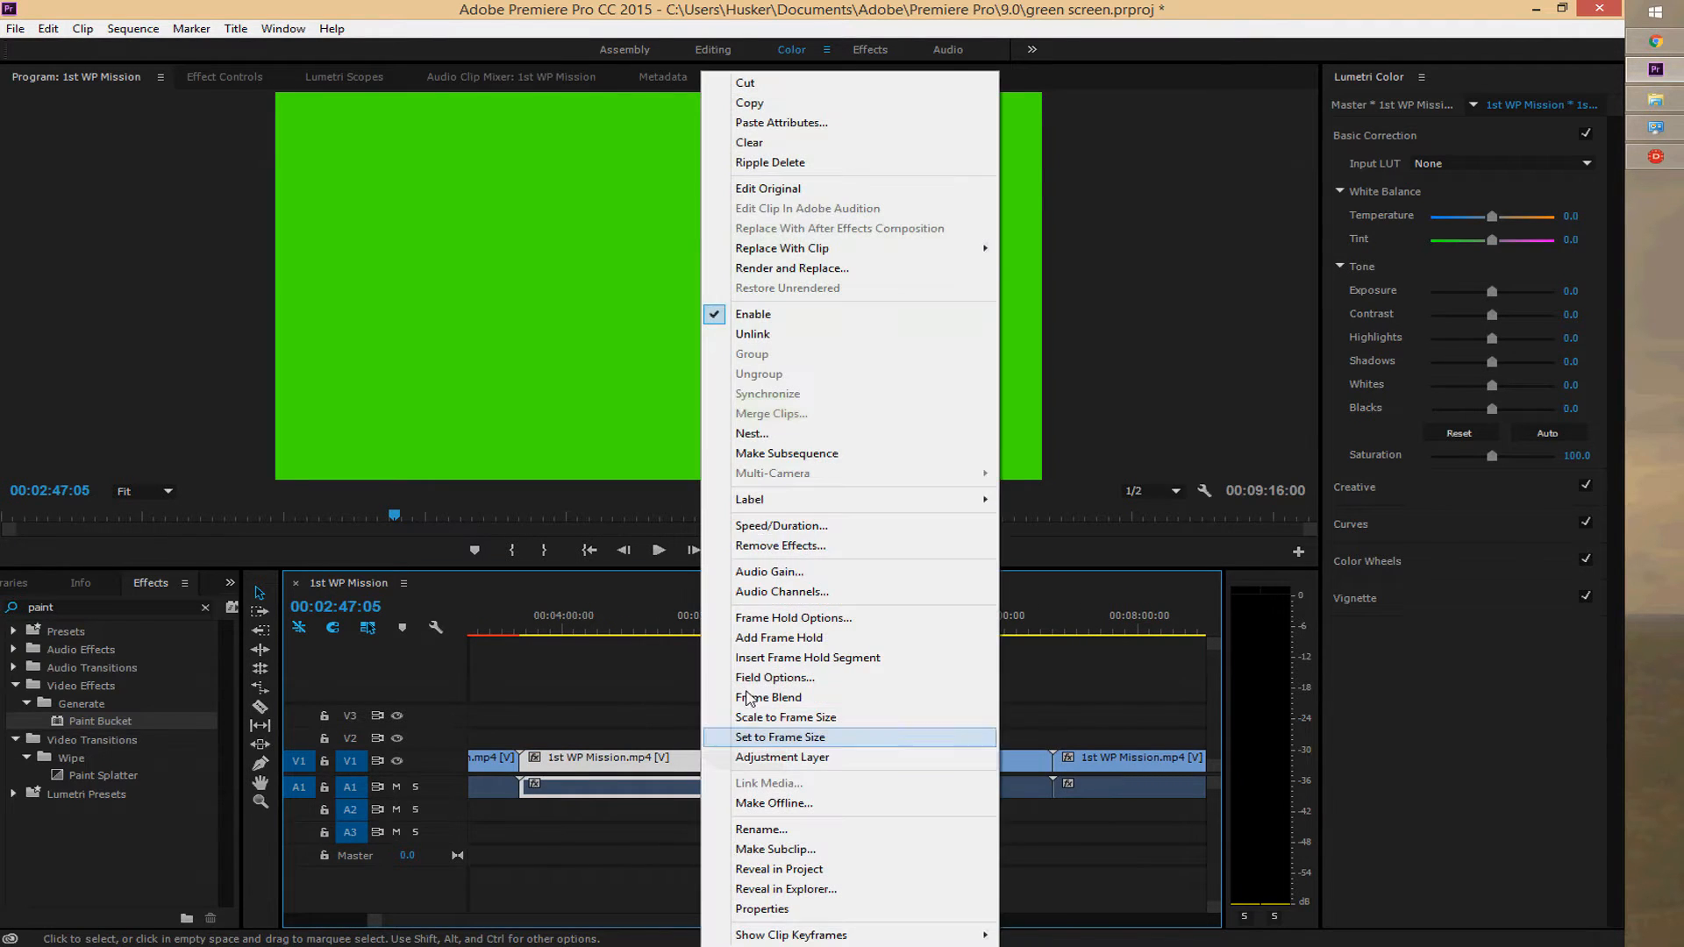
pyautogui.click(847, 125)
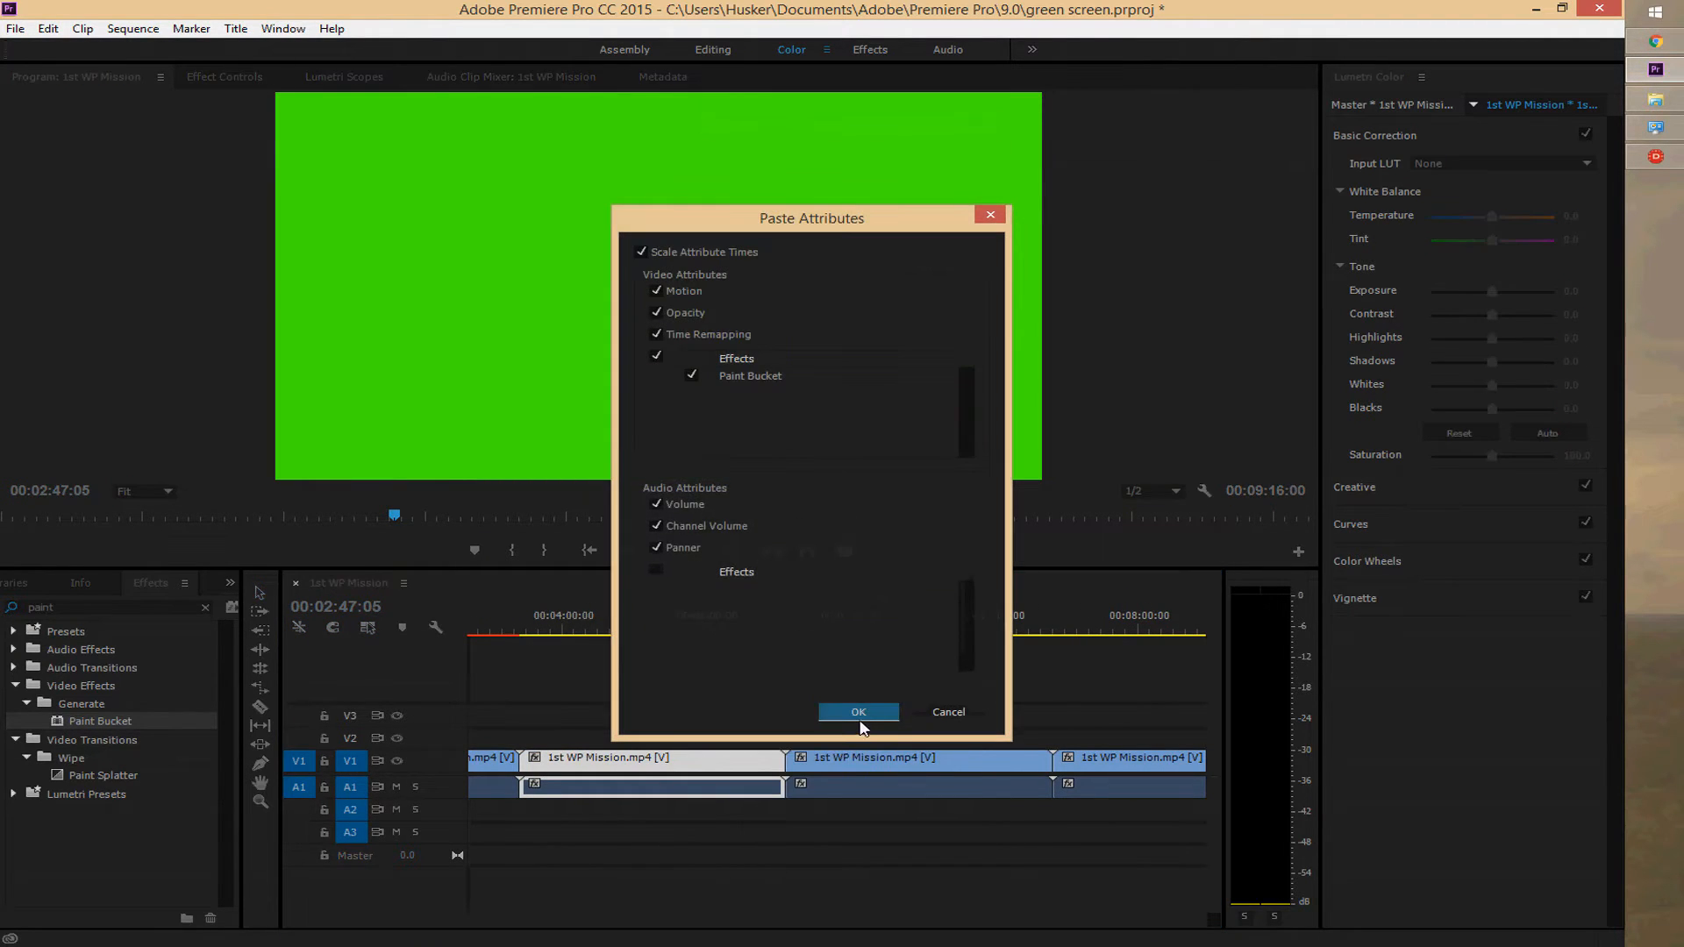
pyautogui.click(860, 719)
pyautogui.rightClick(898, 766)
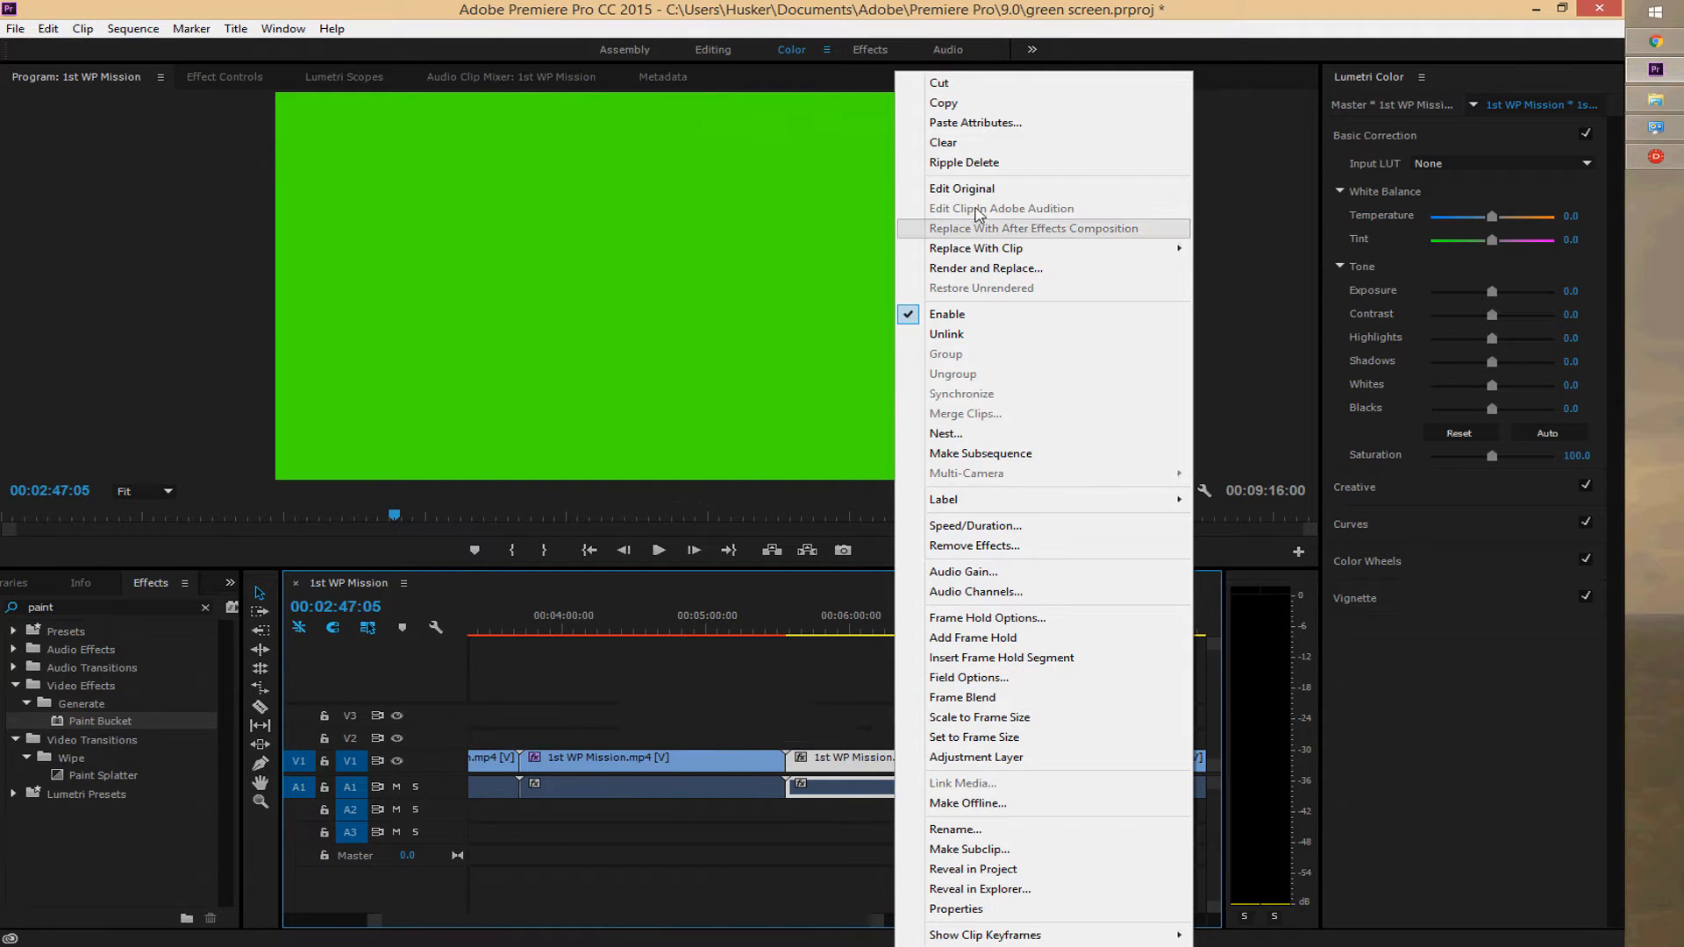
pyautogui.click(965, 123)
pyautogui.click(856, 717)
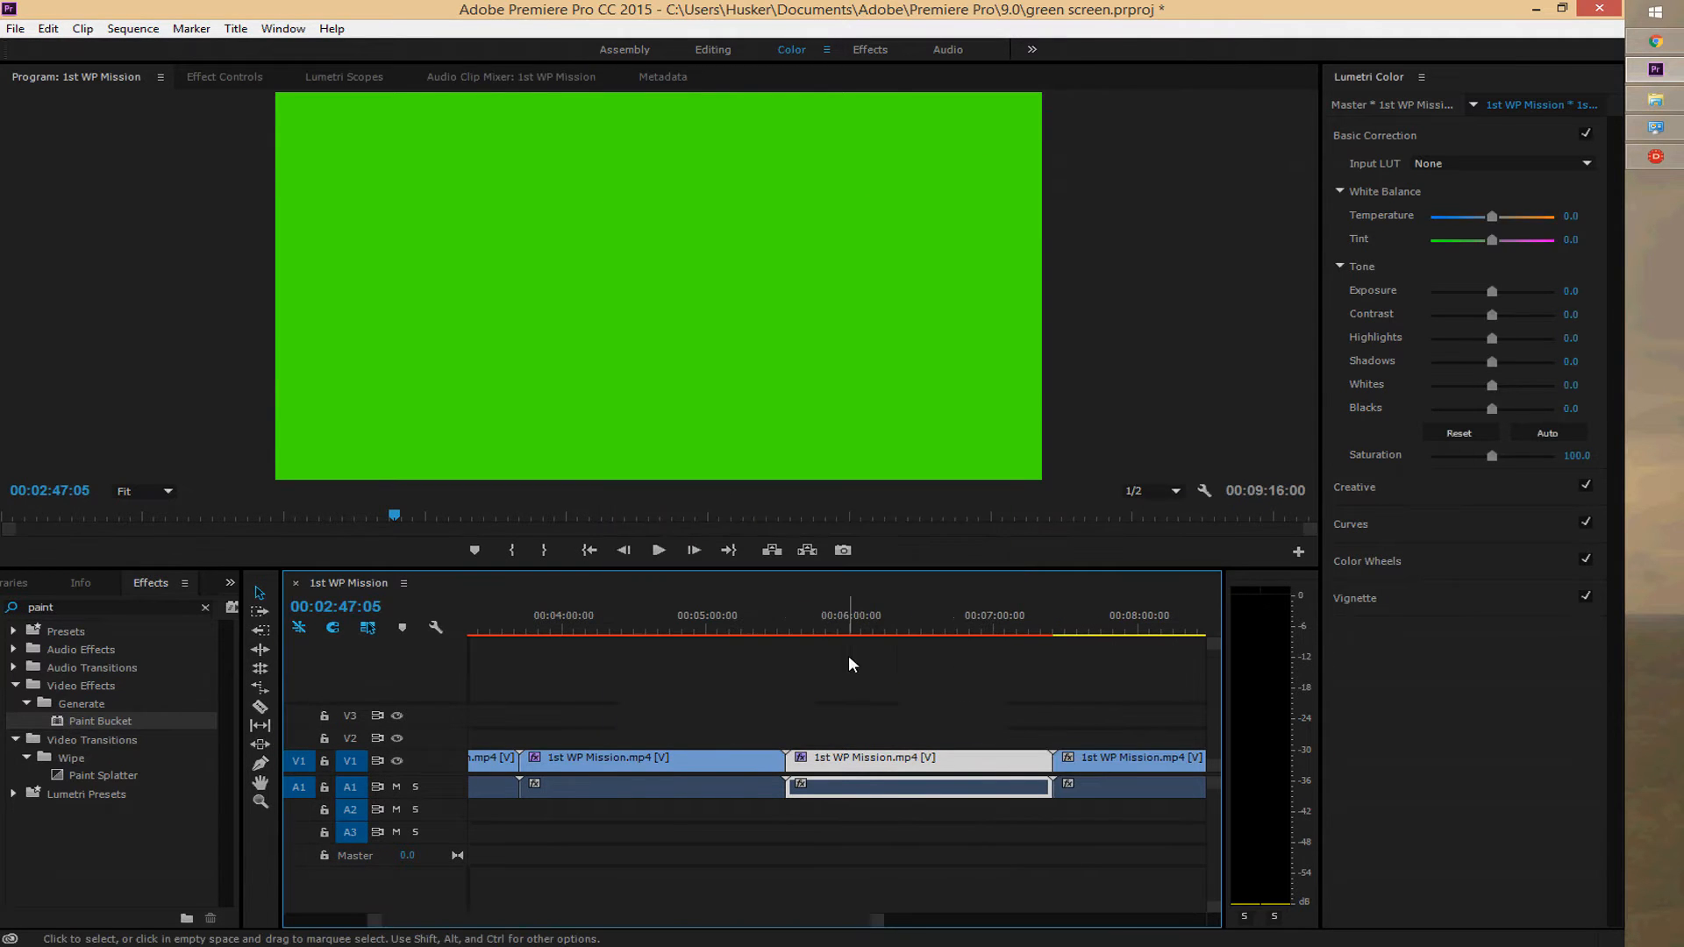
pyautogui.click(846, 613)
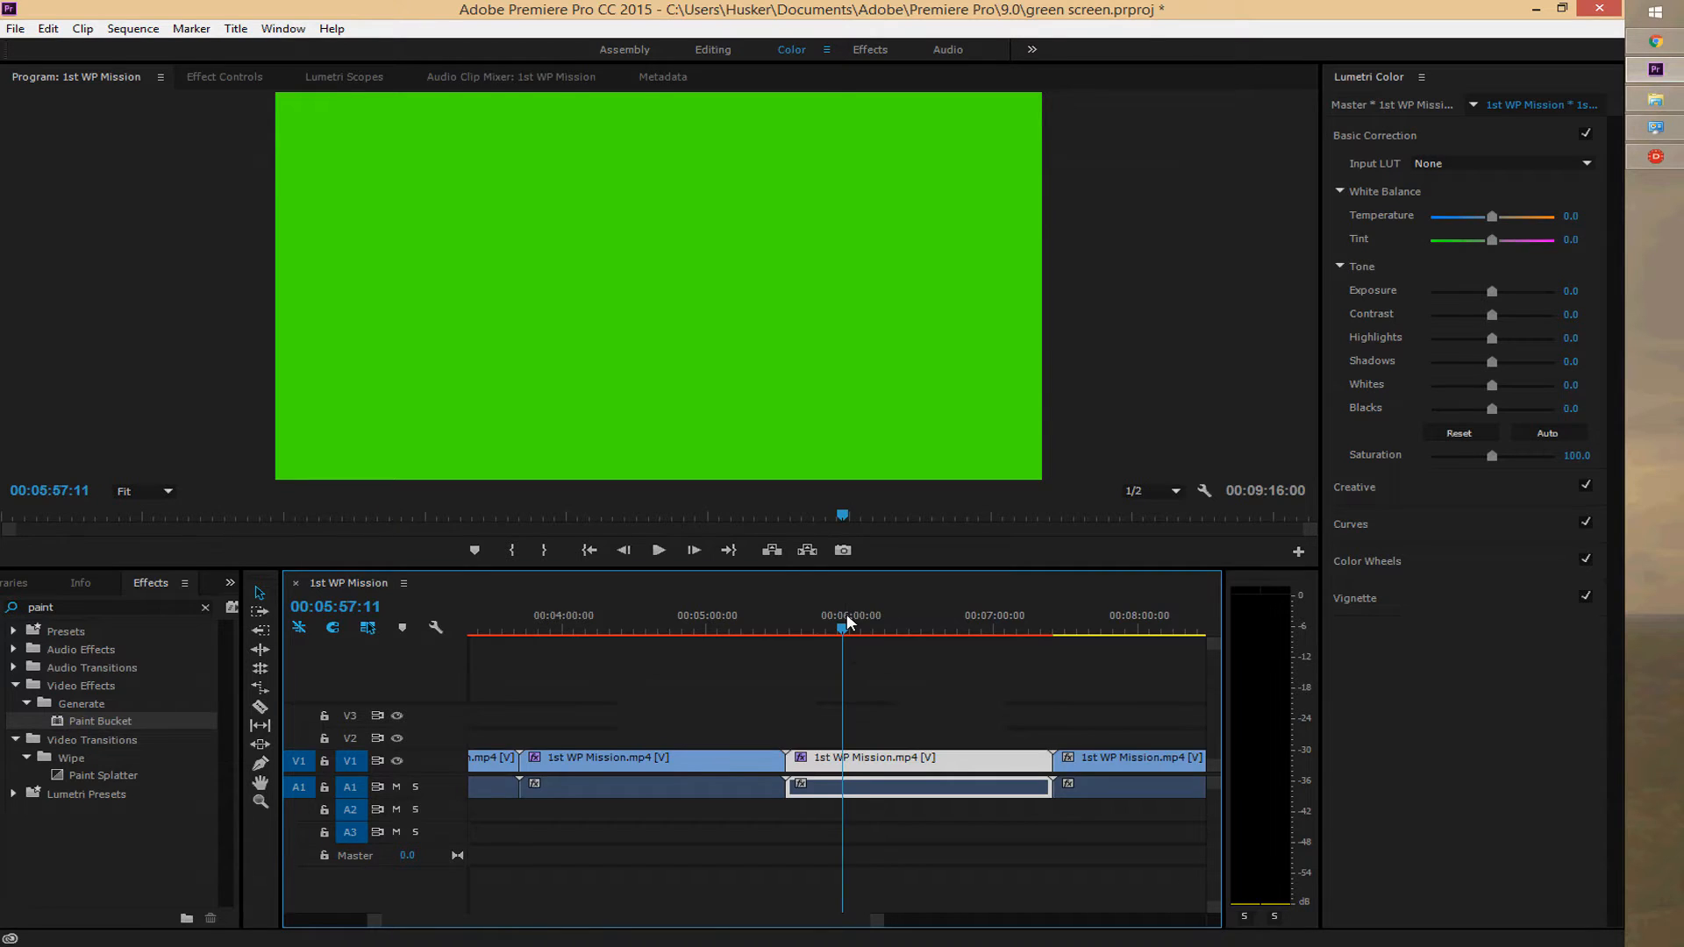
pyautogui.press('-')
pyautogui.moveTo(701, 628); pyautogui.dragTo(565, 635)
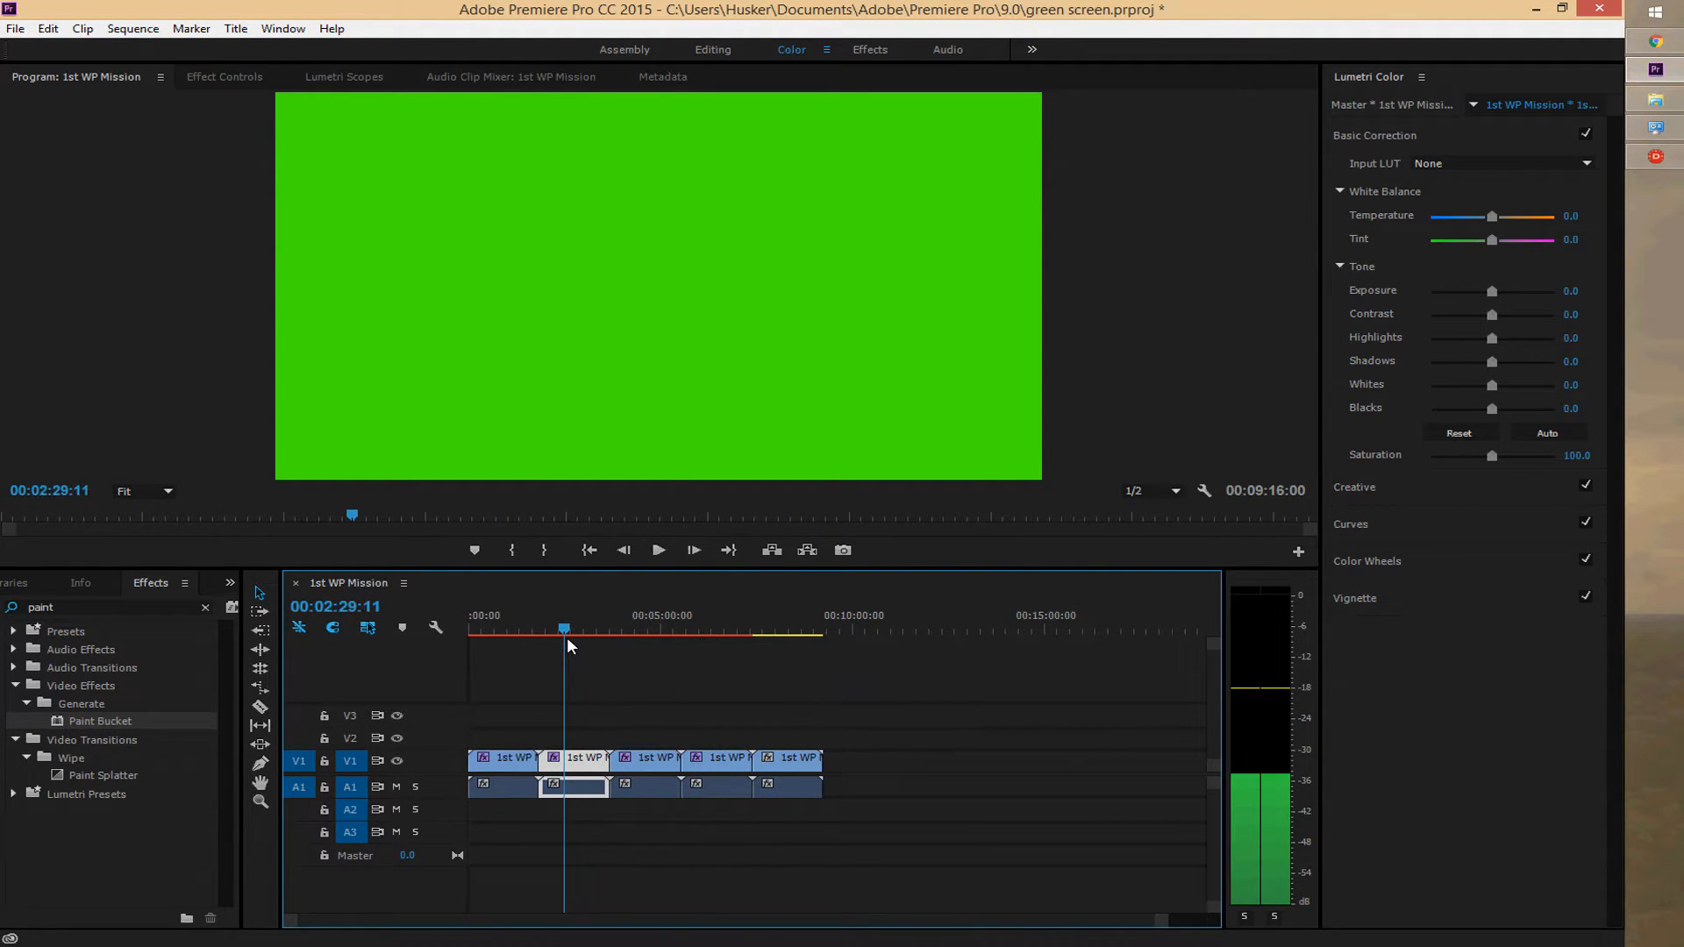
# Select the audio portions of all five clips on track A1 and delete them, keeping the video
pyautogui.press('=')
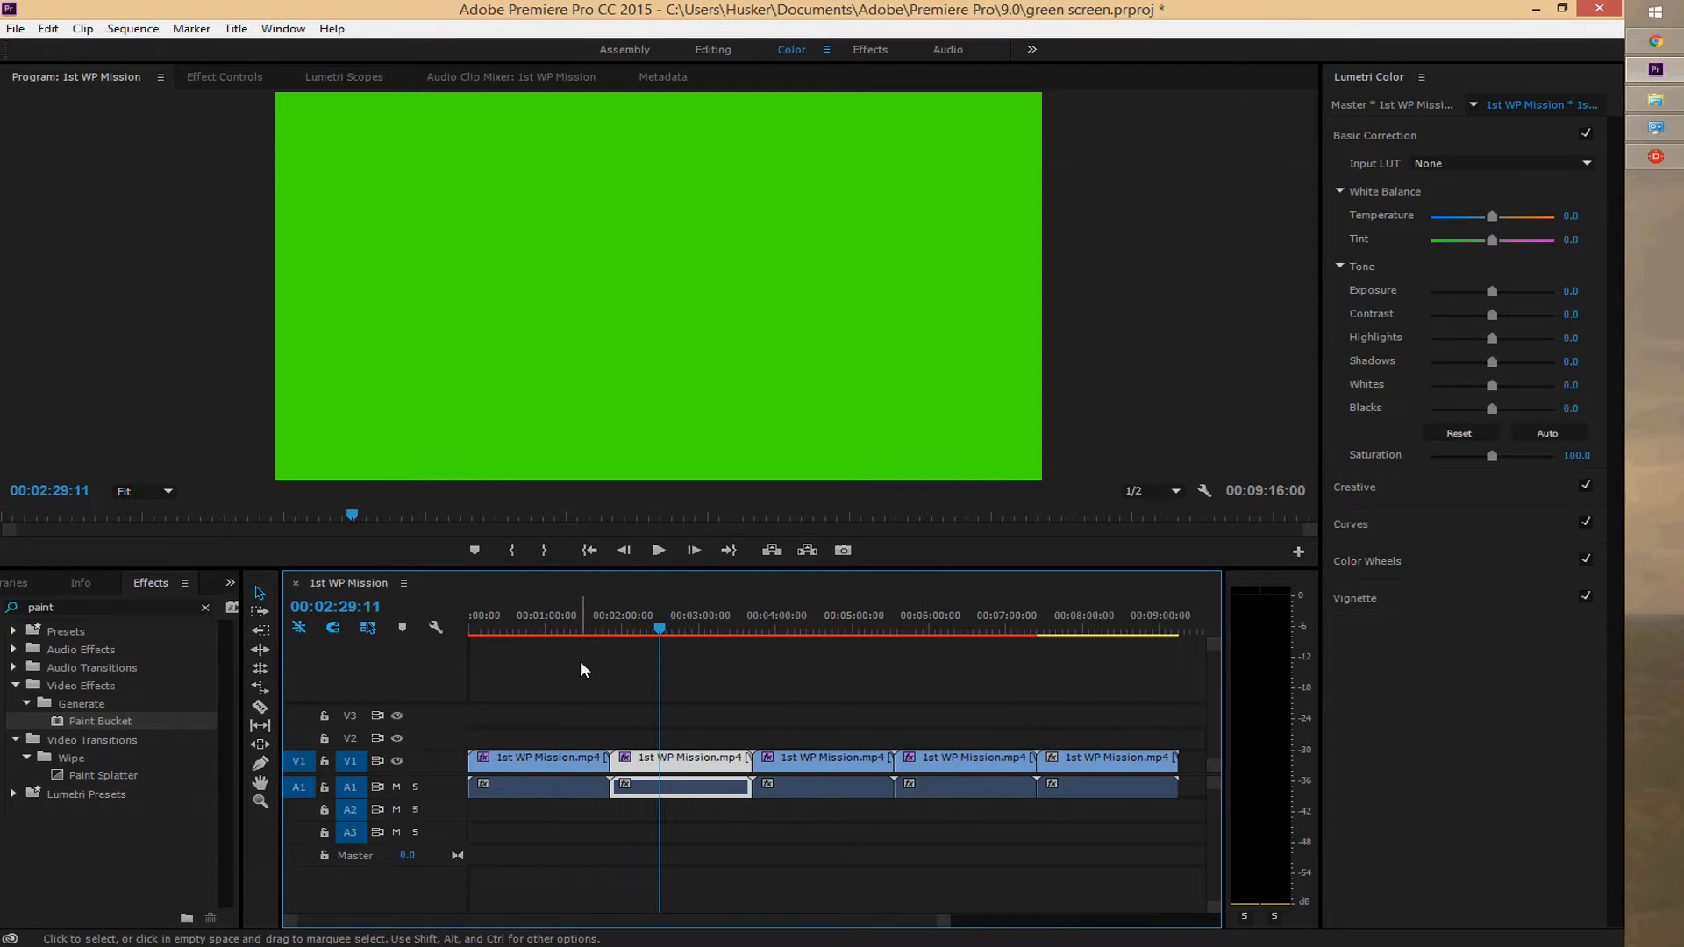
pyautogui.click(538, 730)
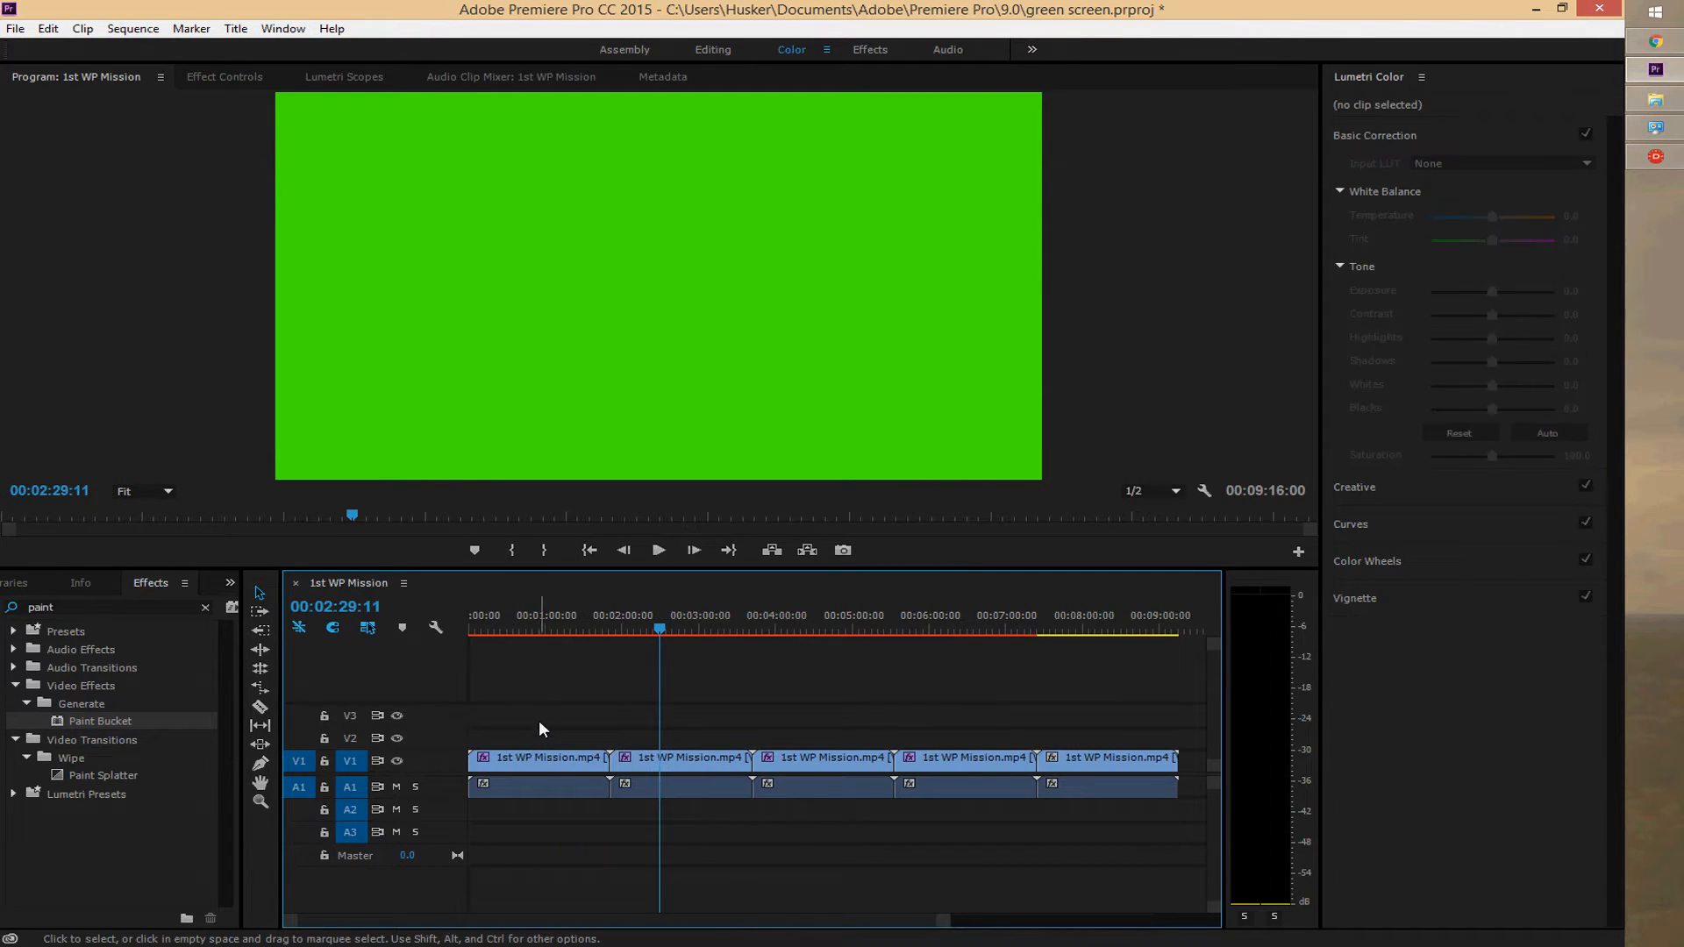
pyautogui.click(553, 789)
pyautogui.click(628, 781)
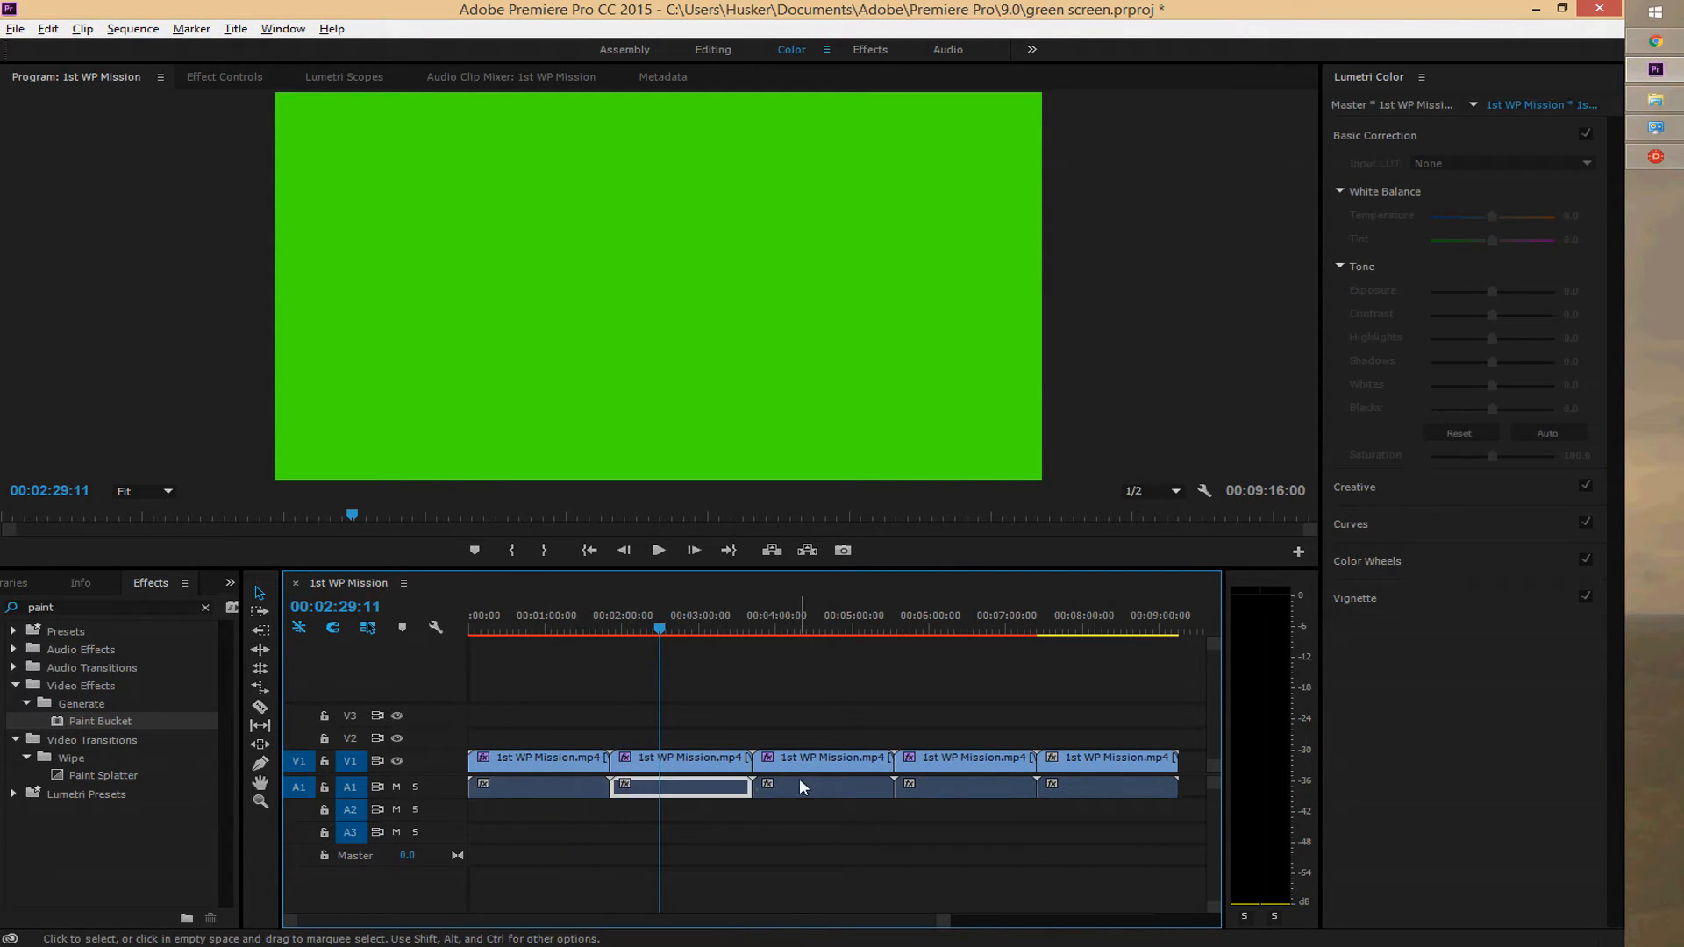
pyautogui.keyDown('shift'); pyautogui.click(577, 788); pyautogui.keyUp('shift')
pyautogui.keyDown('shift'); pyautogui.click(780, 792); pyautogui.keyUp('shift')
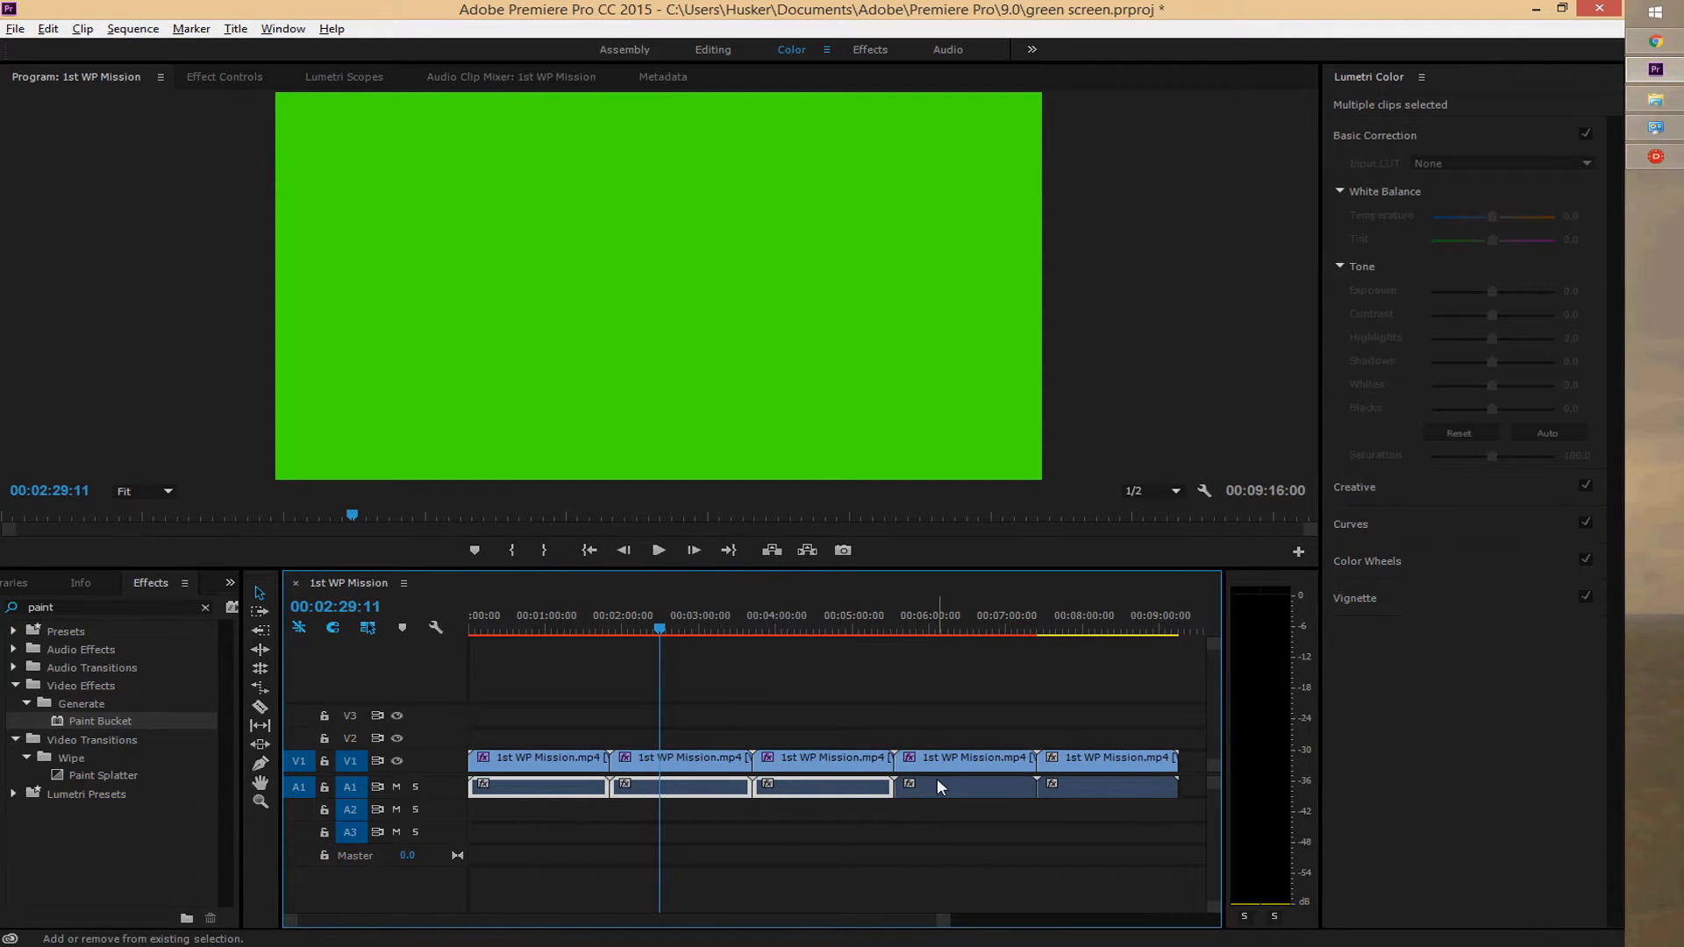
pyautogui.keyDown('shift'); pyautogui.click(937, 783); pyautogui.keyUp('shift')
pyautogui.keyDown('shift'); pyautogui.click(1058, 785); pyautogui.keyUp('shift')
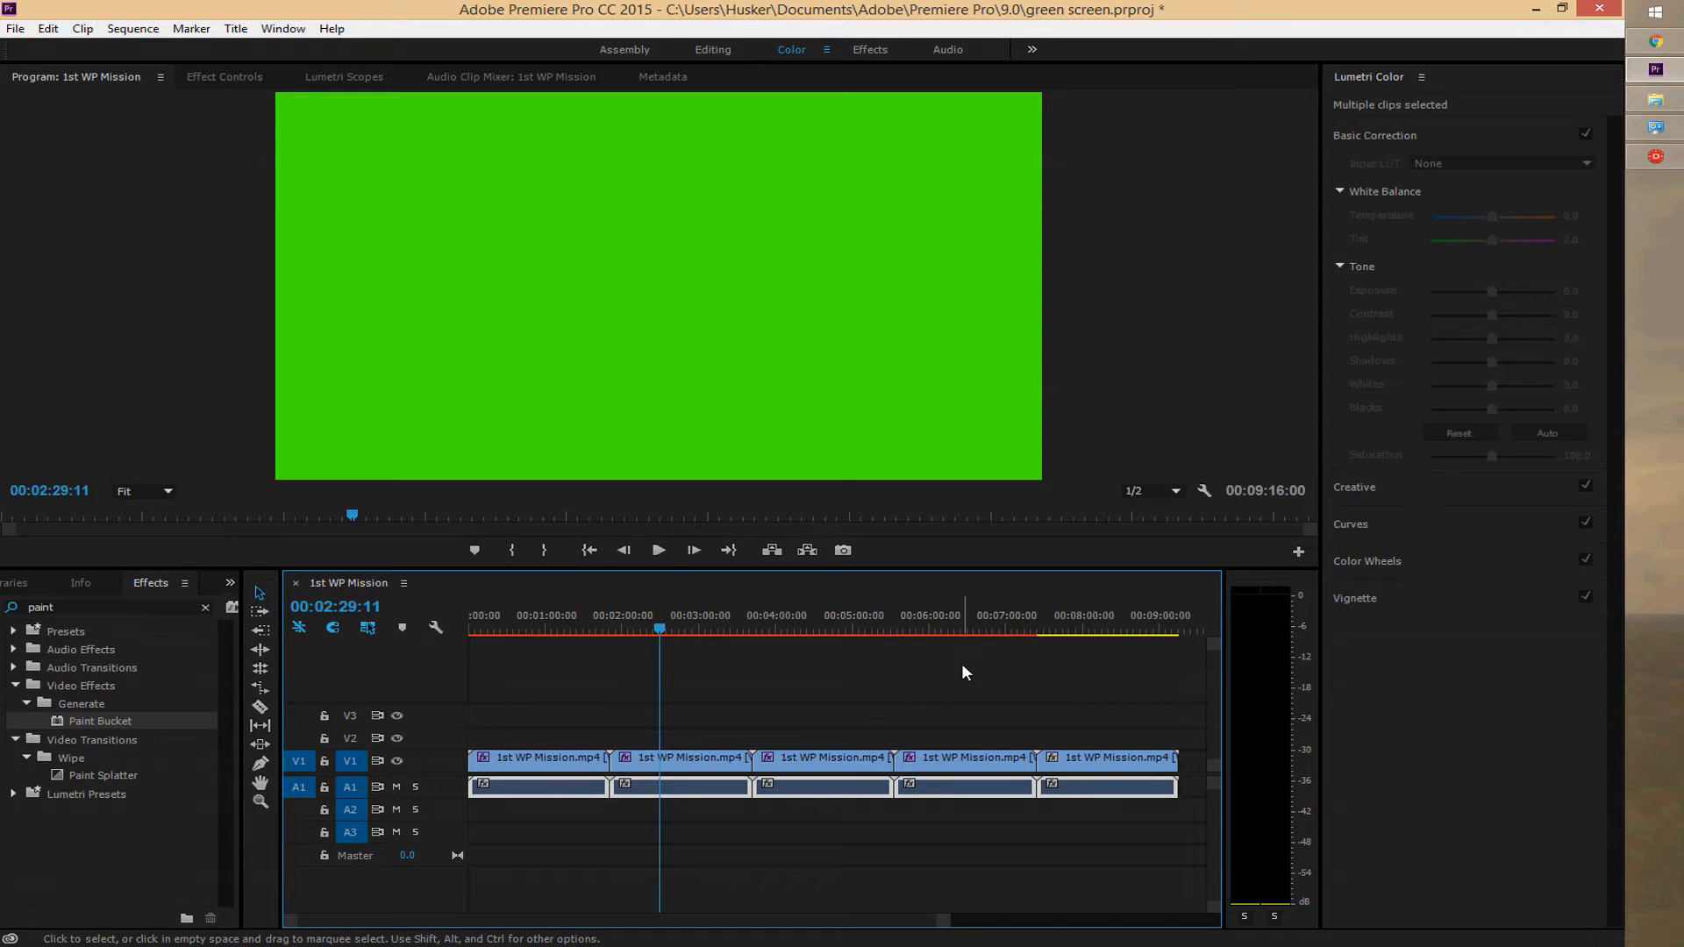
pyautogui.press('Delete')
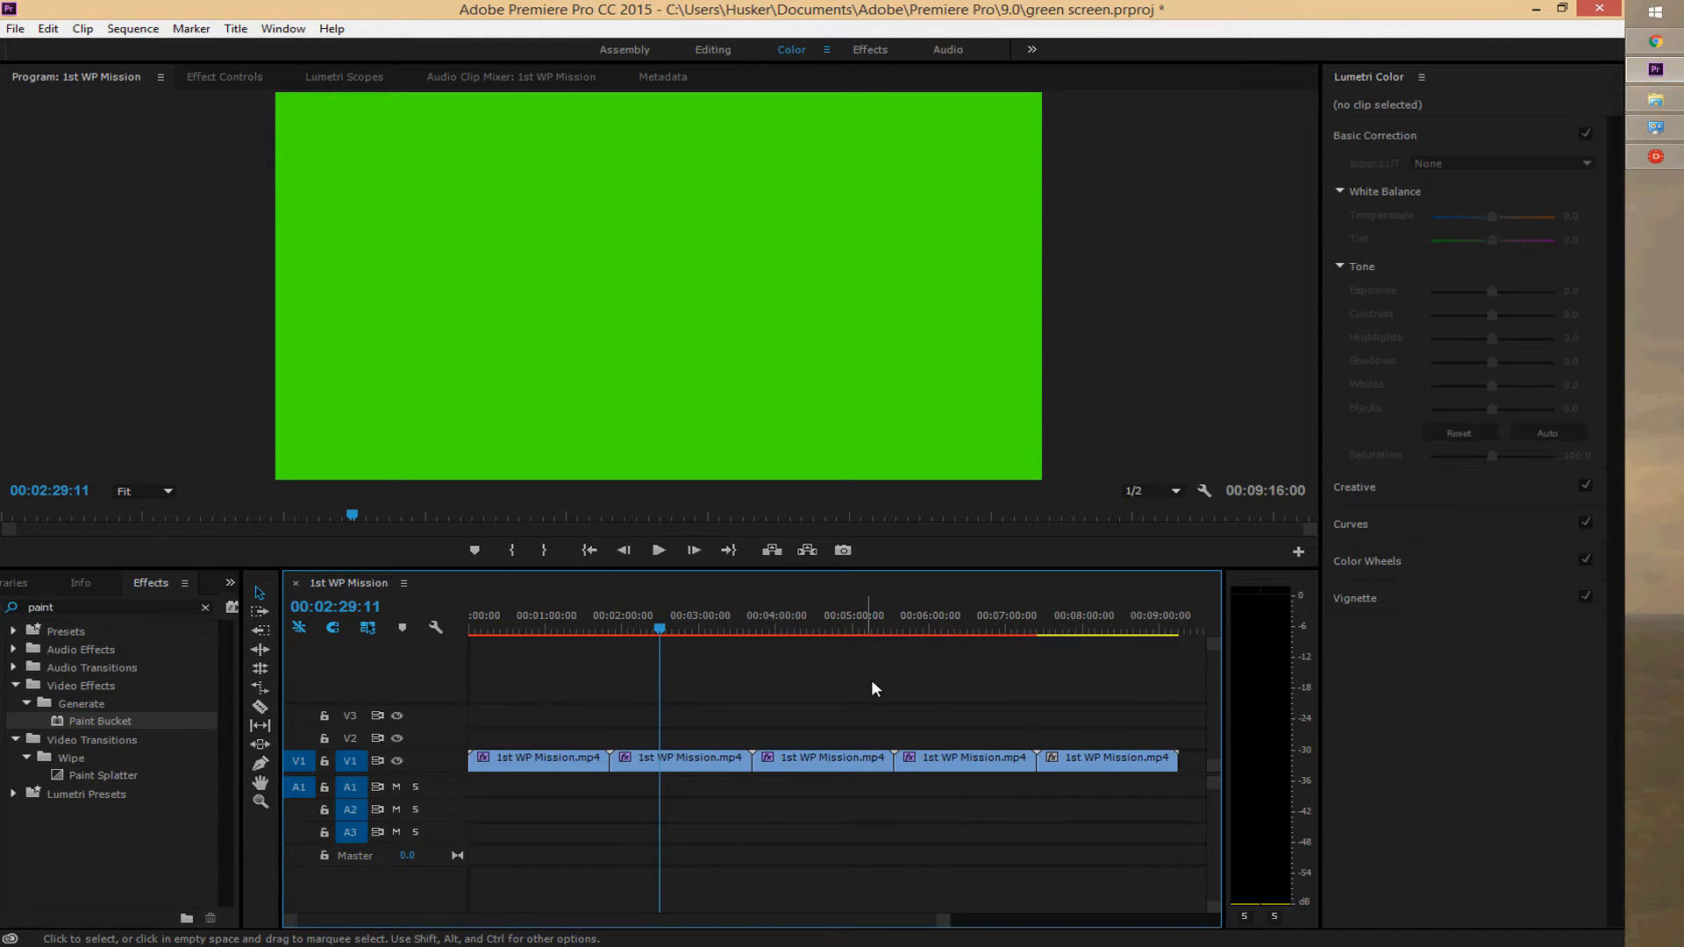
# Paste the copied attributes, including the Paint Bucket effect, onto the fifth and last clip
pyautogui.click(1104, 763)
pyautogui.rightClick(1076, 772)
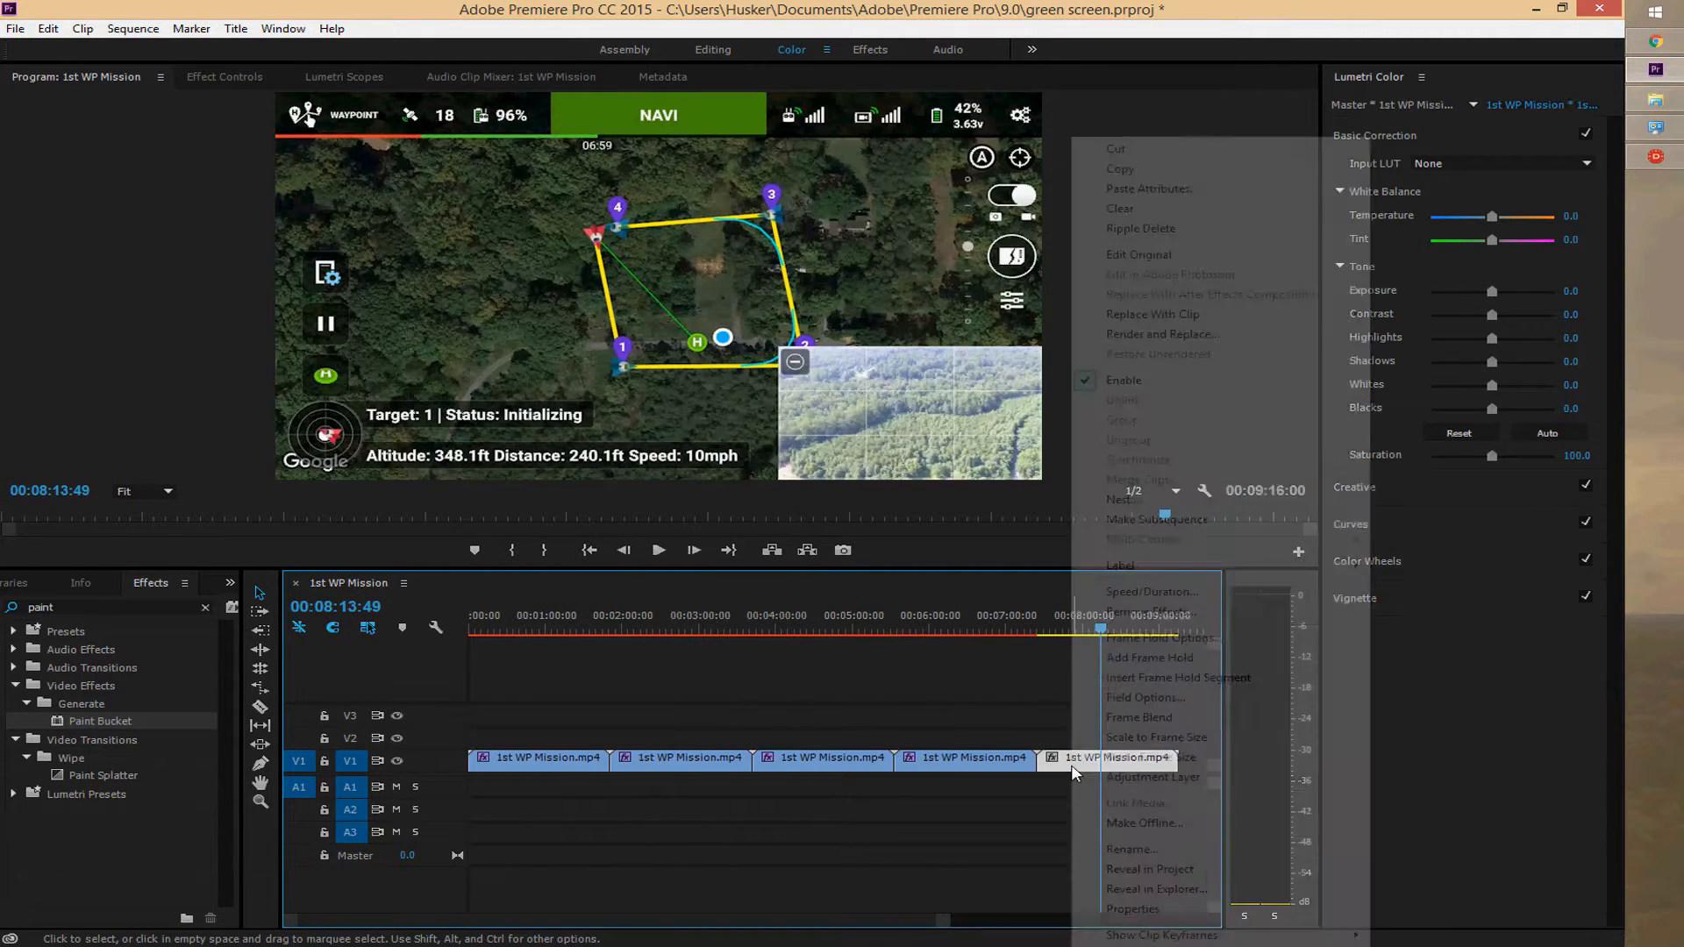
pyautogui.click(1188, 195)
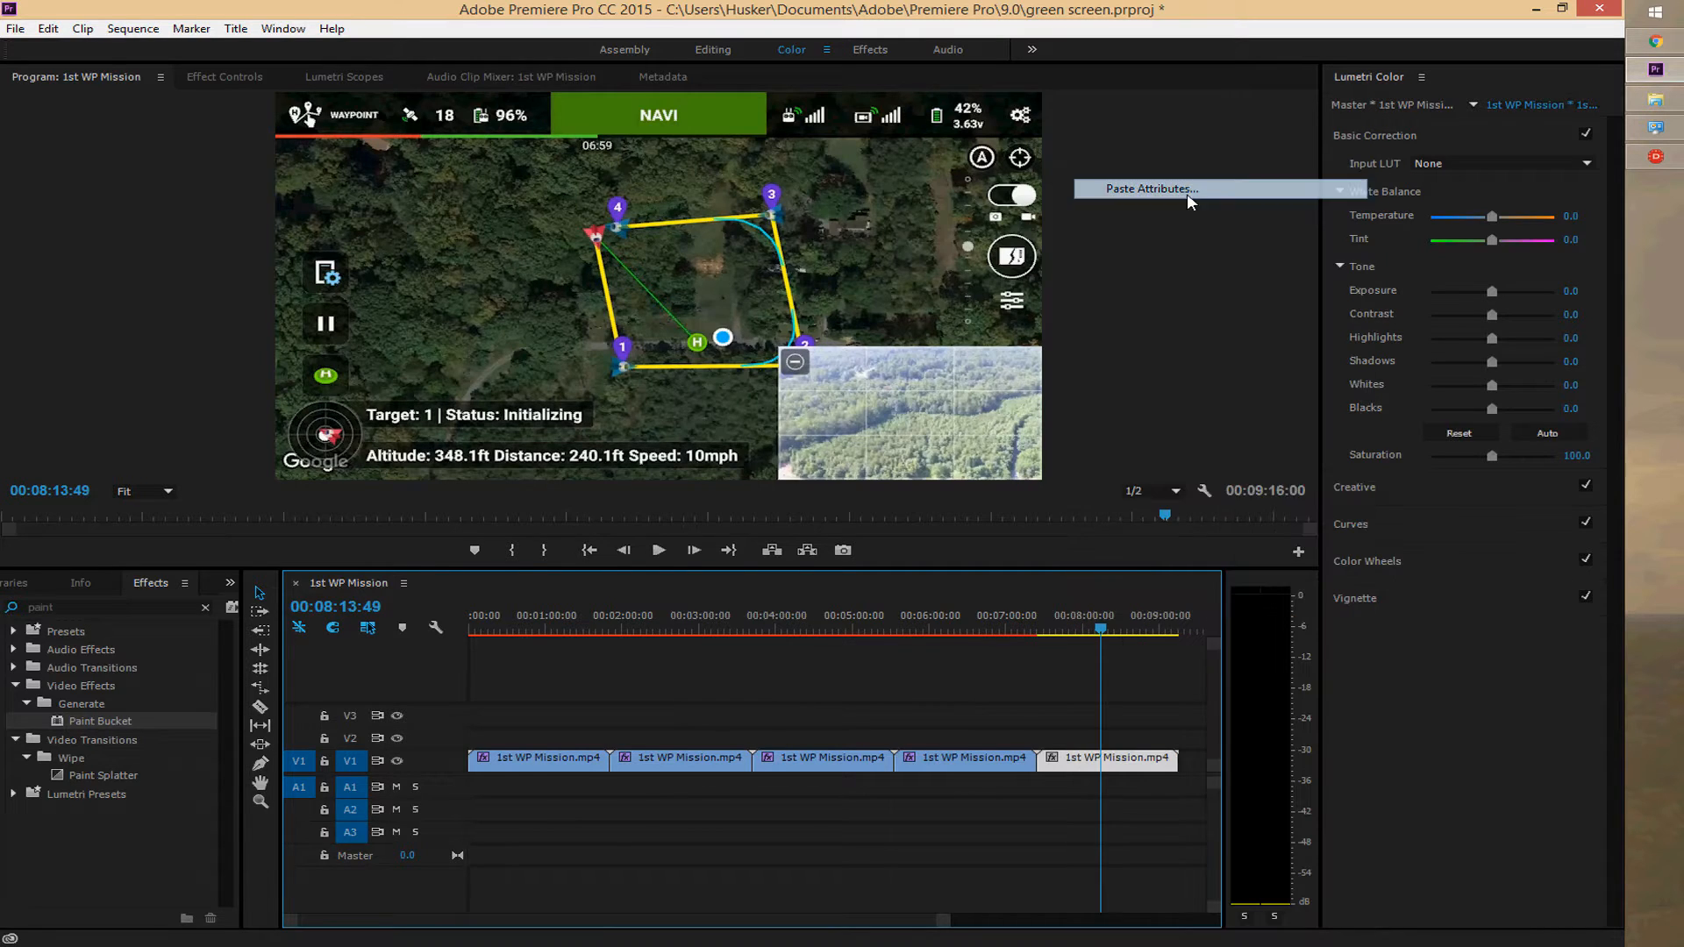
pyautogui.click(834, 707)
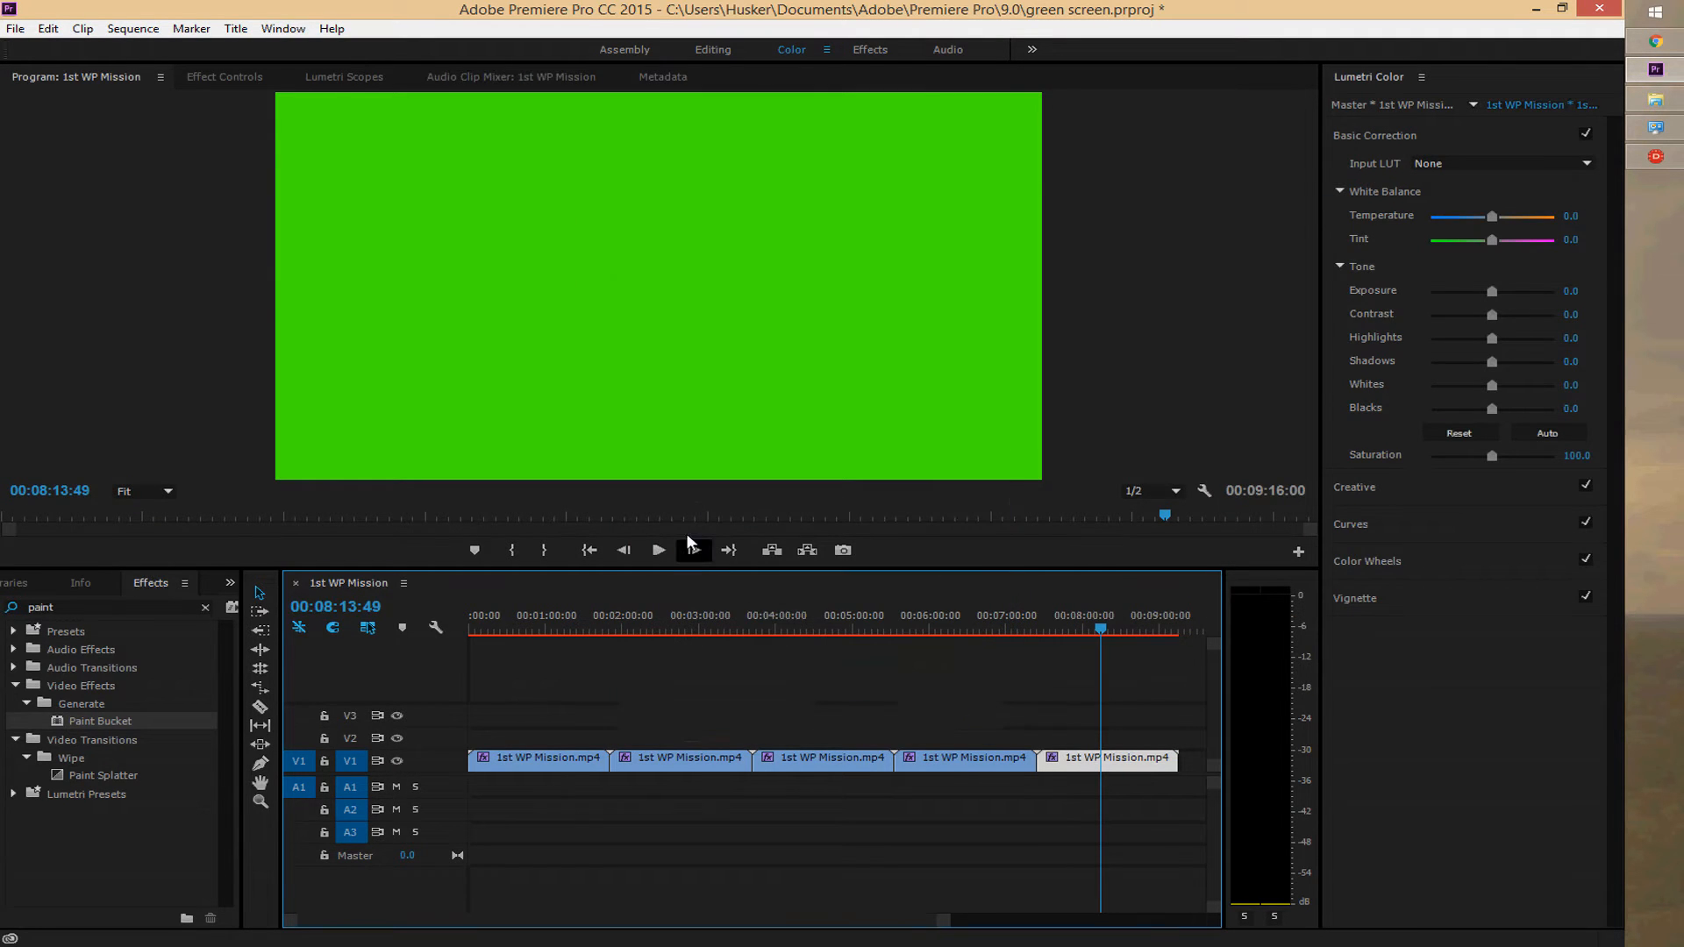
# Open the media export settings for the sequence, unlink the frame size from the source and set it to 1920 x 1080
pyautogui.click(16, 28)
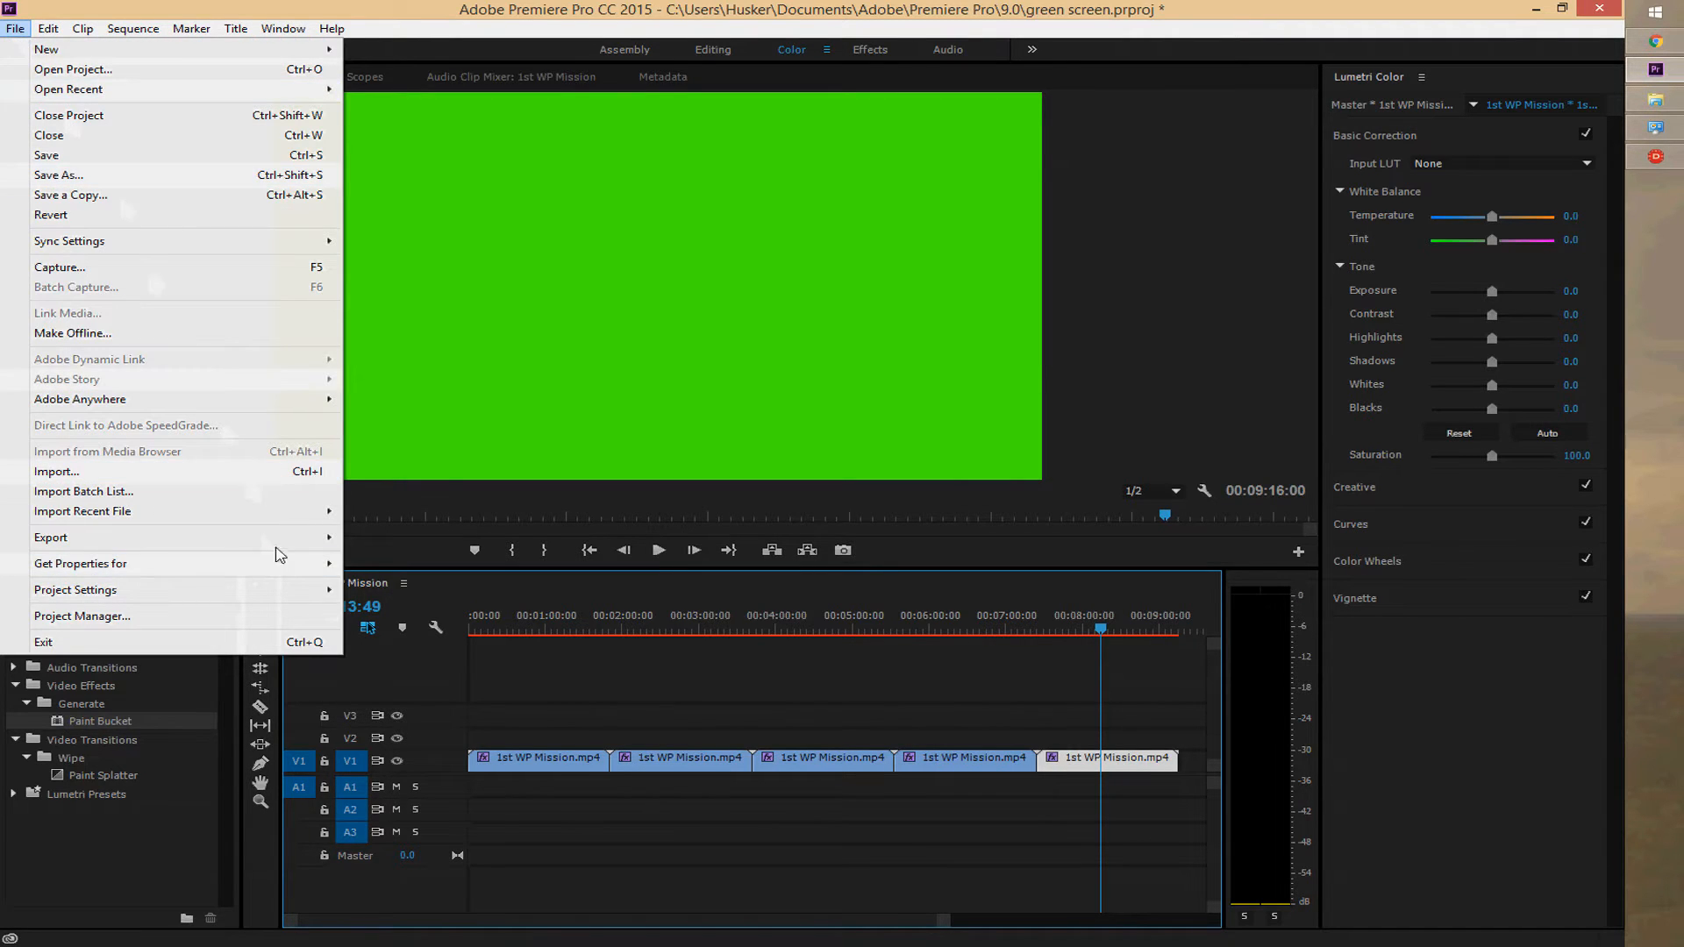
pyautogui.moveTo(289, 537)
pyautogui.click(386, 535)
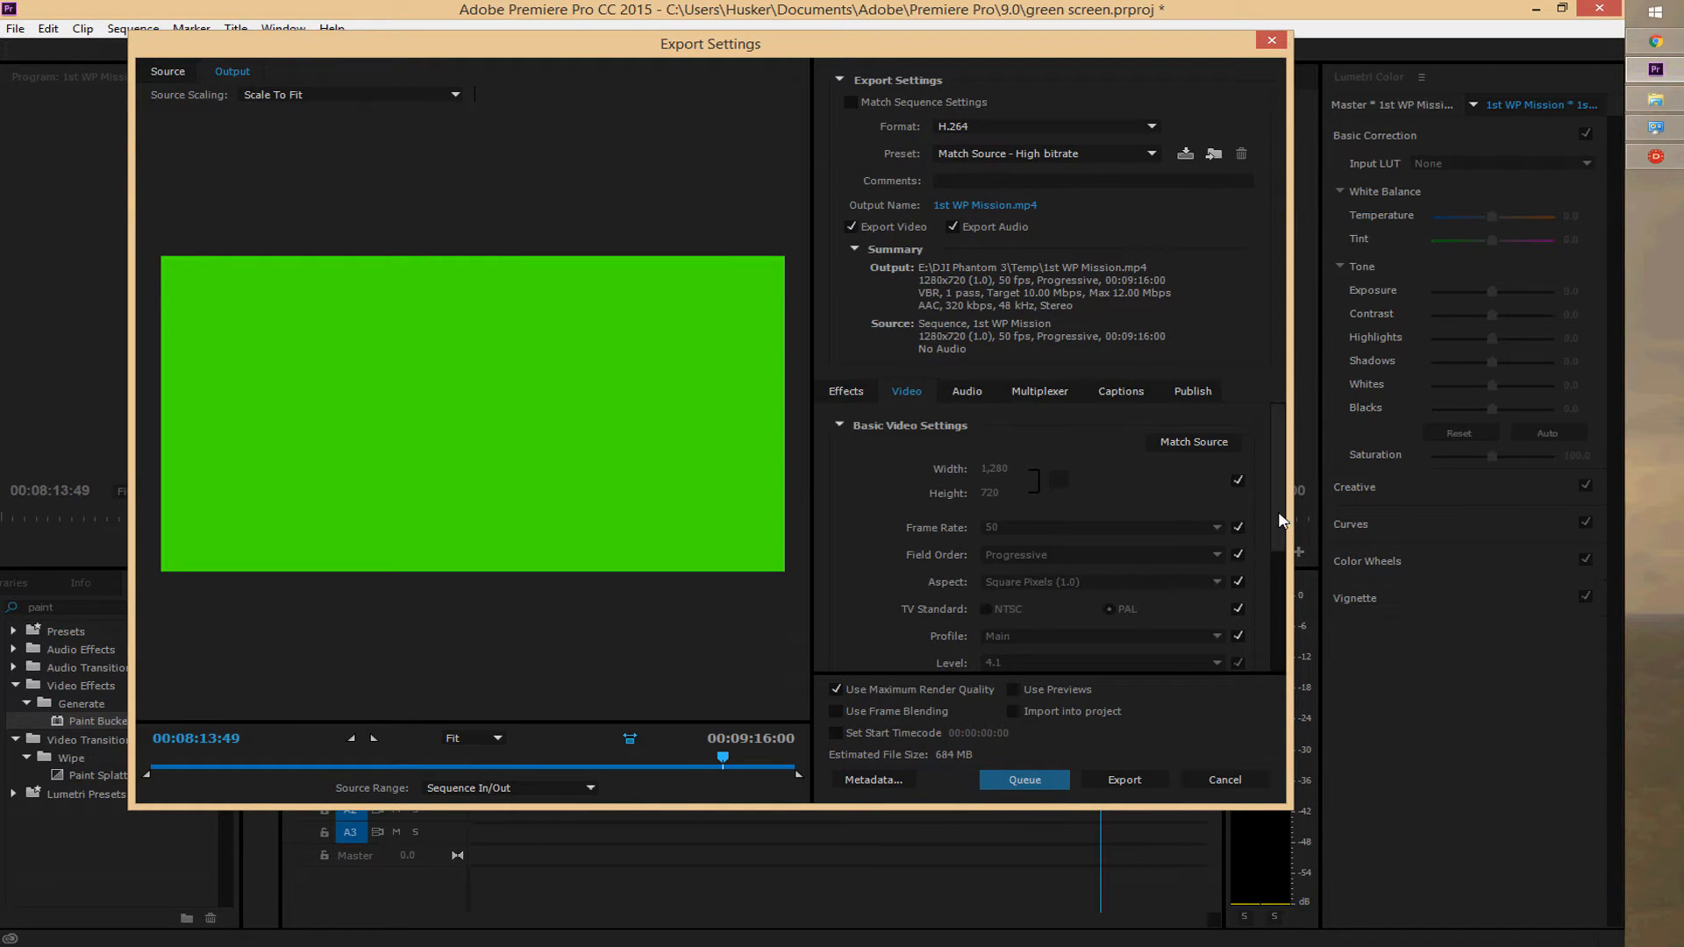
pyautogui.moveTo(1278, 512); pyautogui.dragTo(1277, 465)
pyautogui.click(1236, 484)
pyautogui.click(1015, 471)
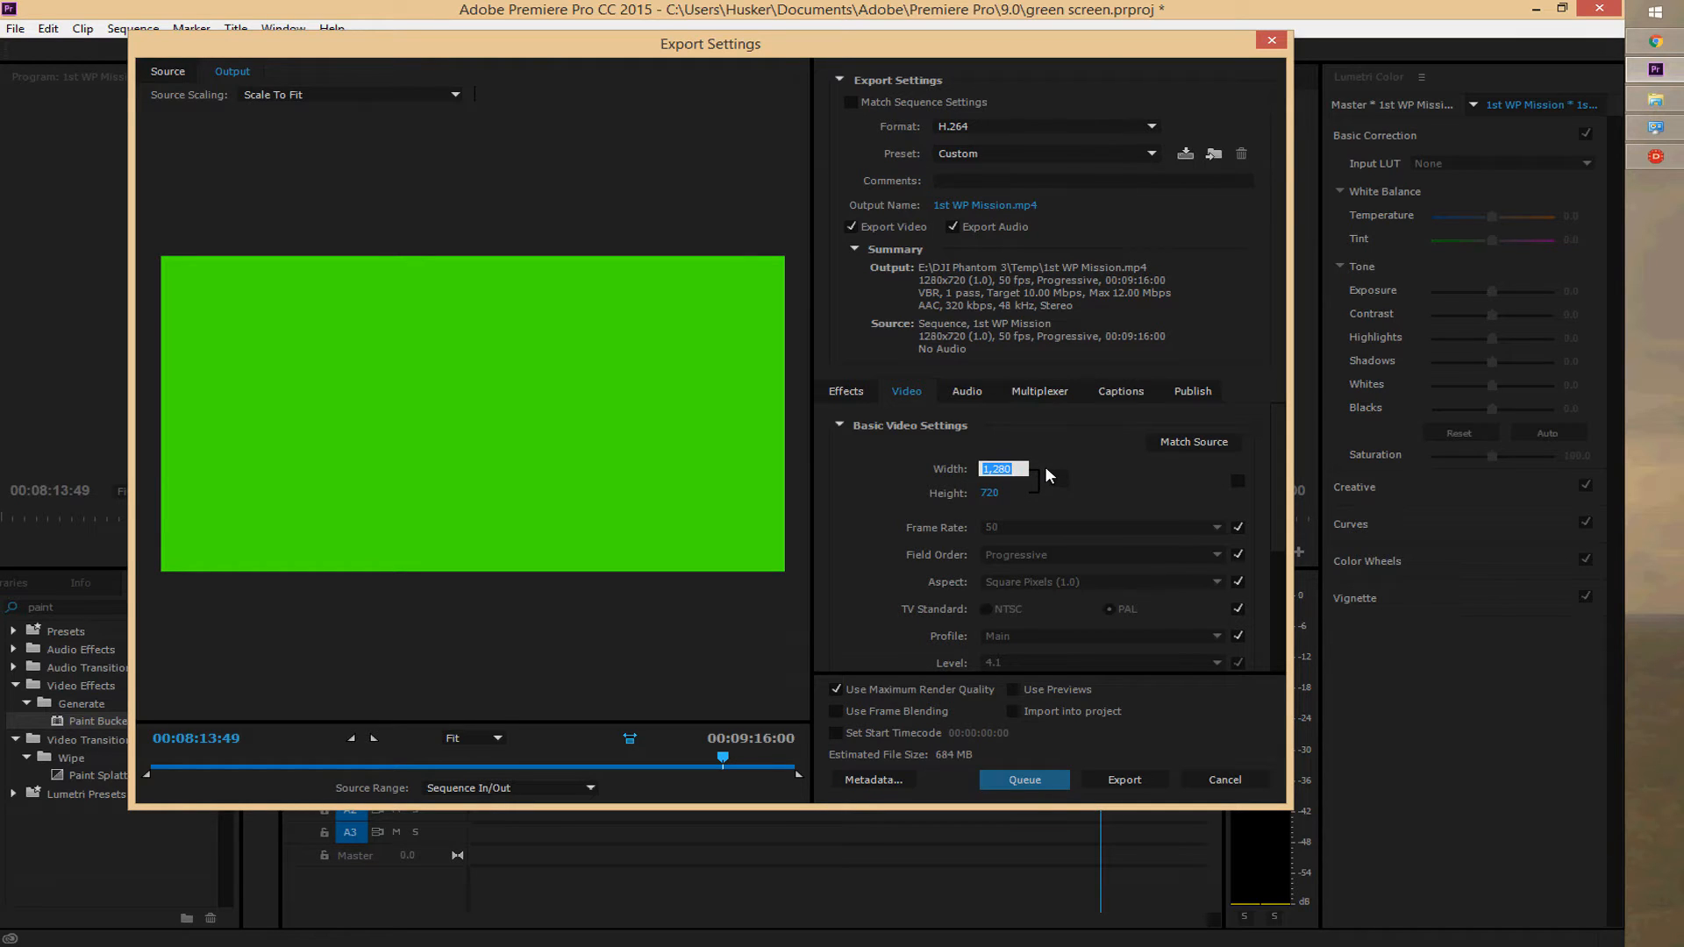
pyautogui.write('1920')
pyautogui.click(1007, 495)
pyautogui.write('1080')
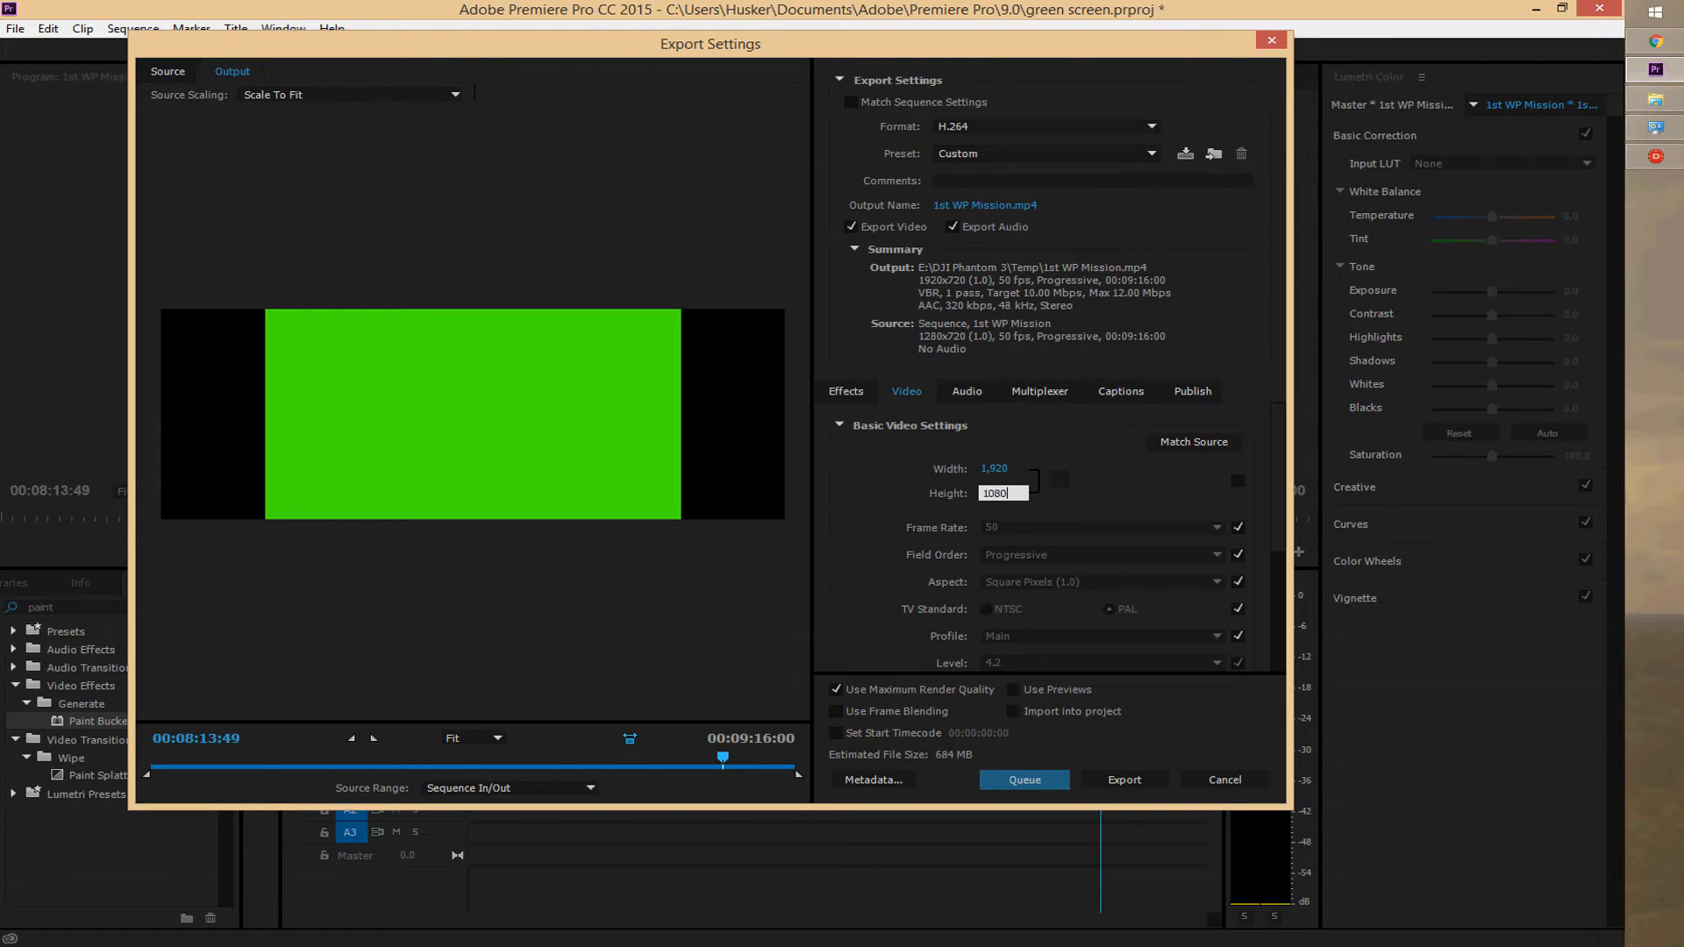
pyautogui.press('Return')
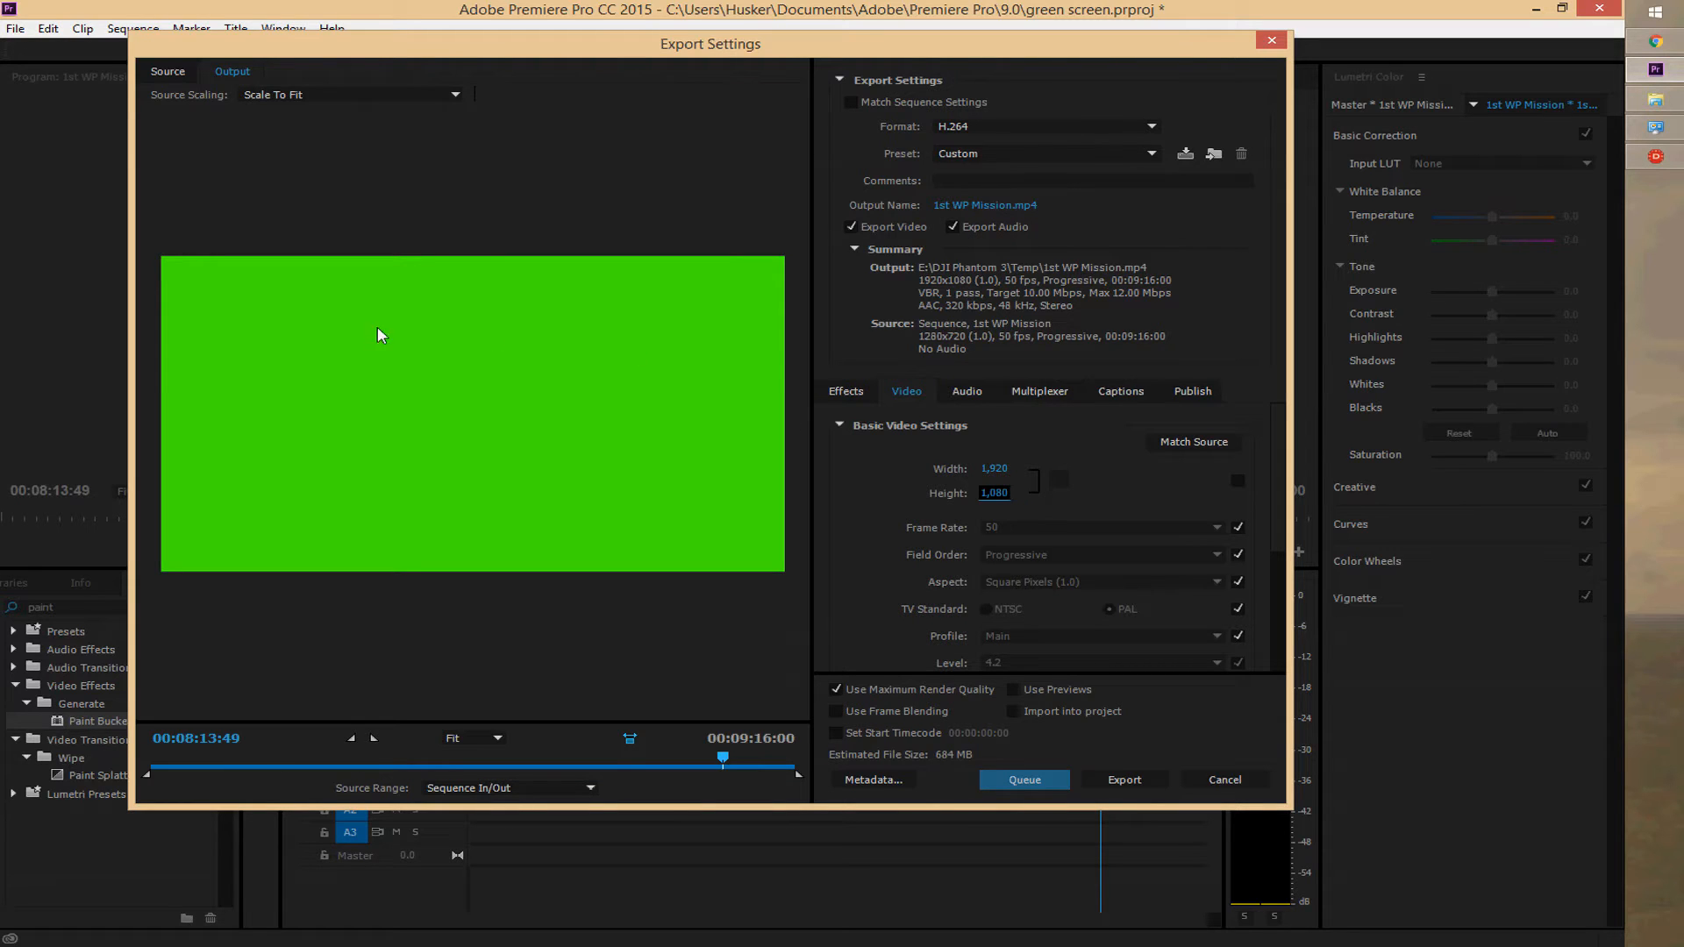
# Check the export preview at 00:06:19:33 and open the output file's name and save location
pyautogui.moveTo(722, 758); pyautogui.dragTo(591, 756)
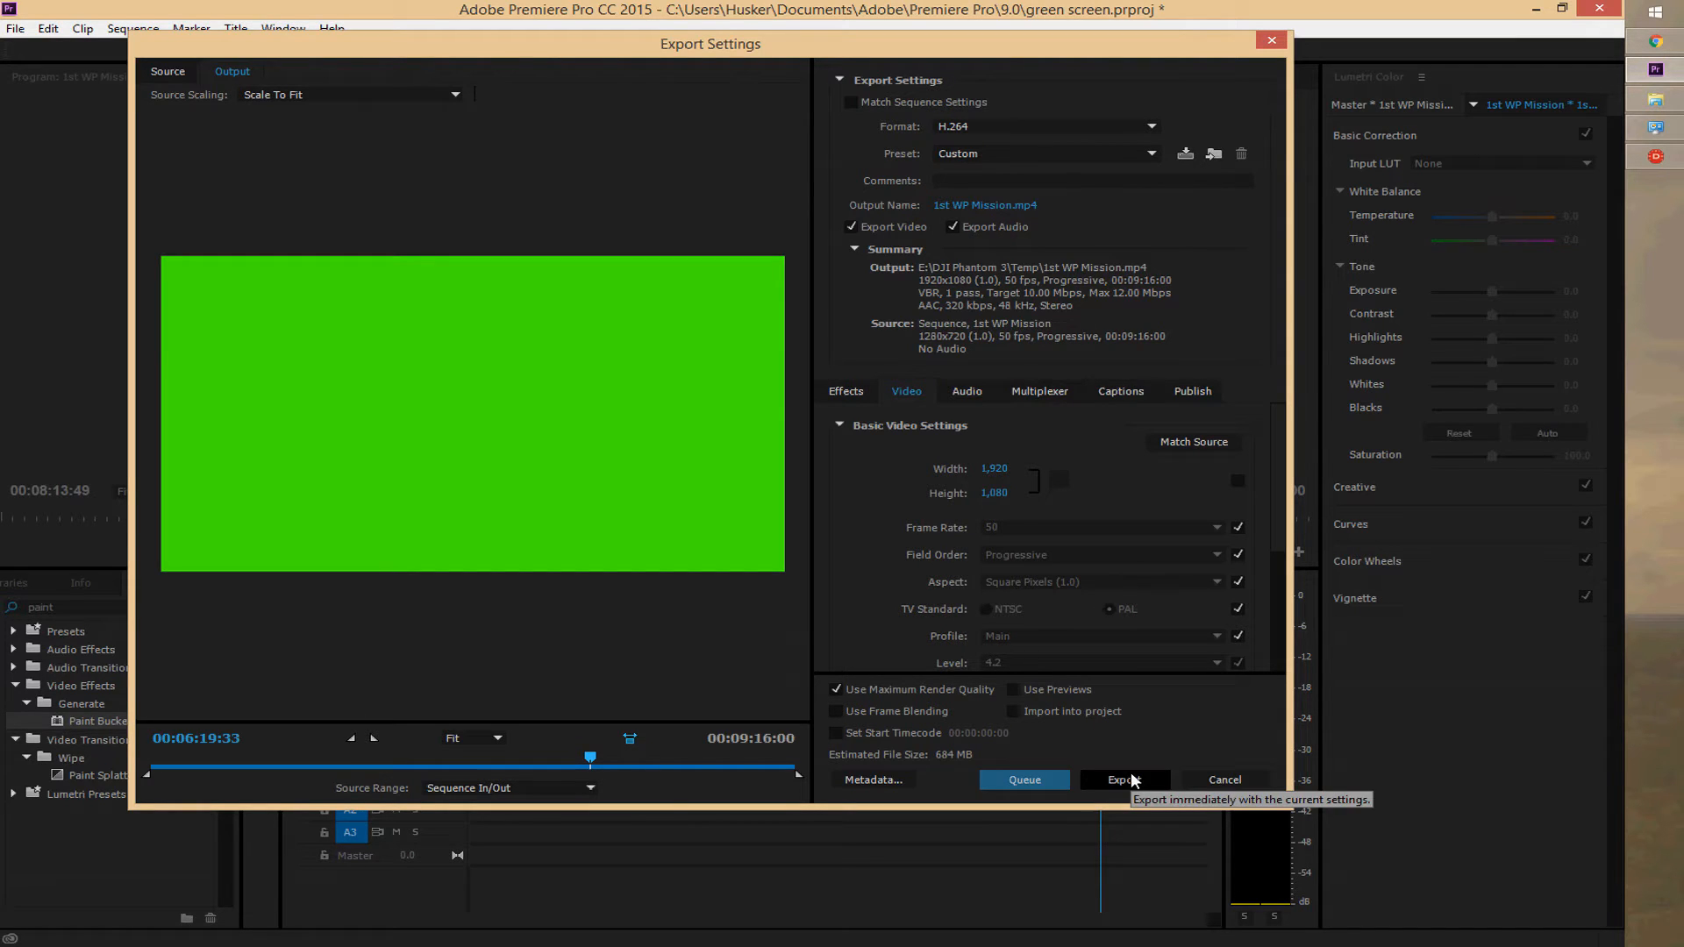
pyautogui.click(992, 207)
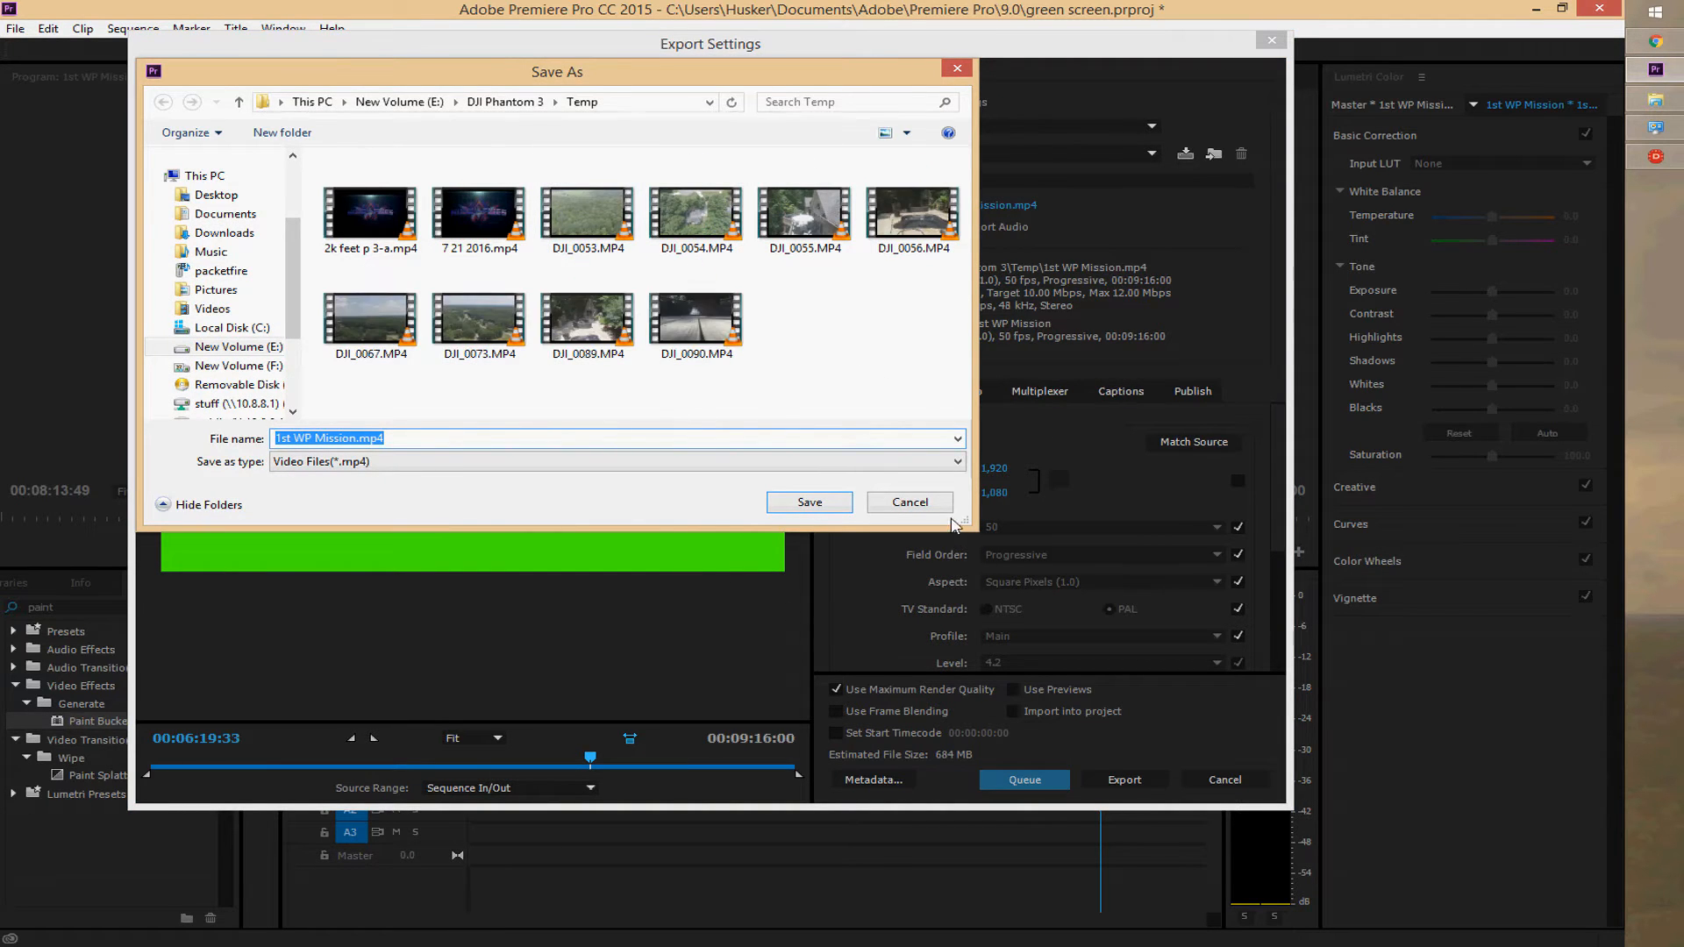
pyautogui.press('Return')
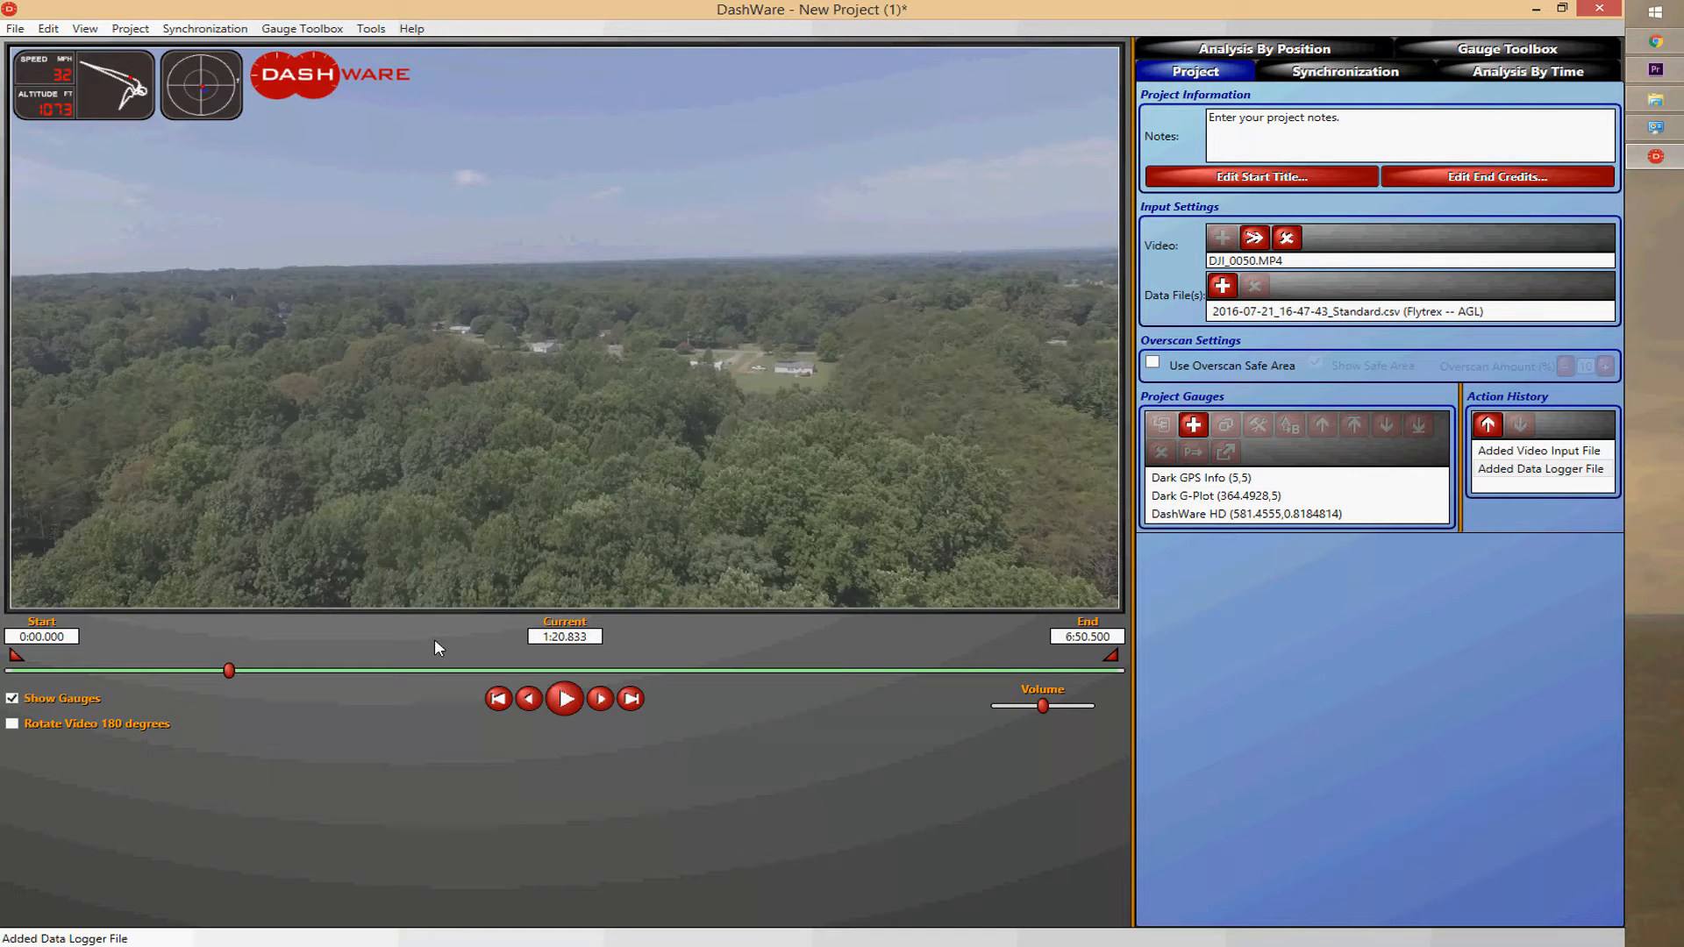
# Switch to DashWare and replace the project's input video DJI_0050.MP4 with 1080p Green Screen.mp4
pyautogui.click(1287, 239)
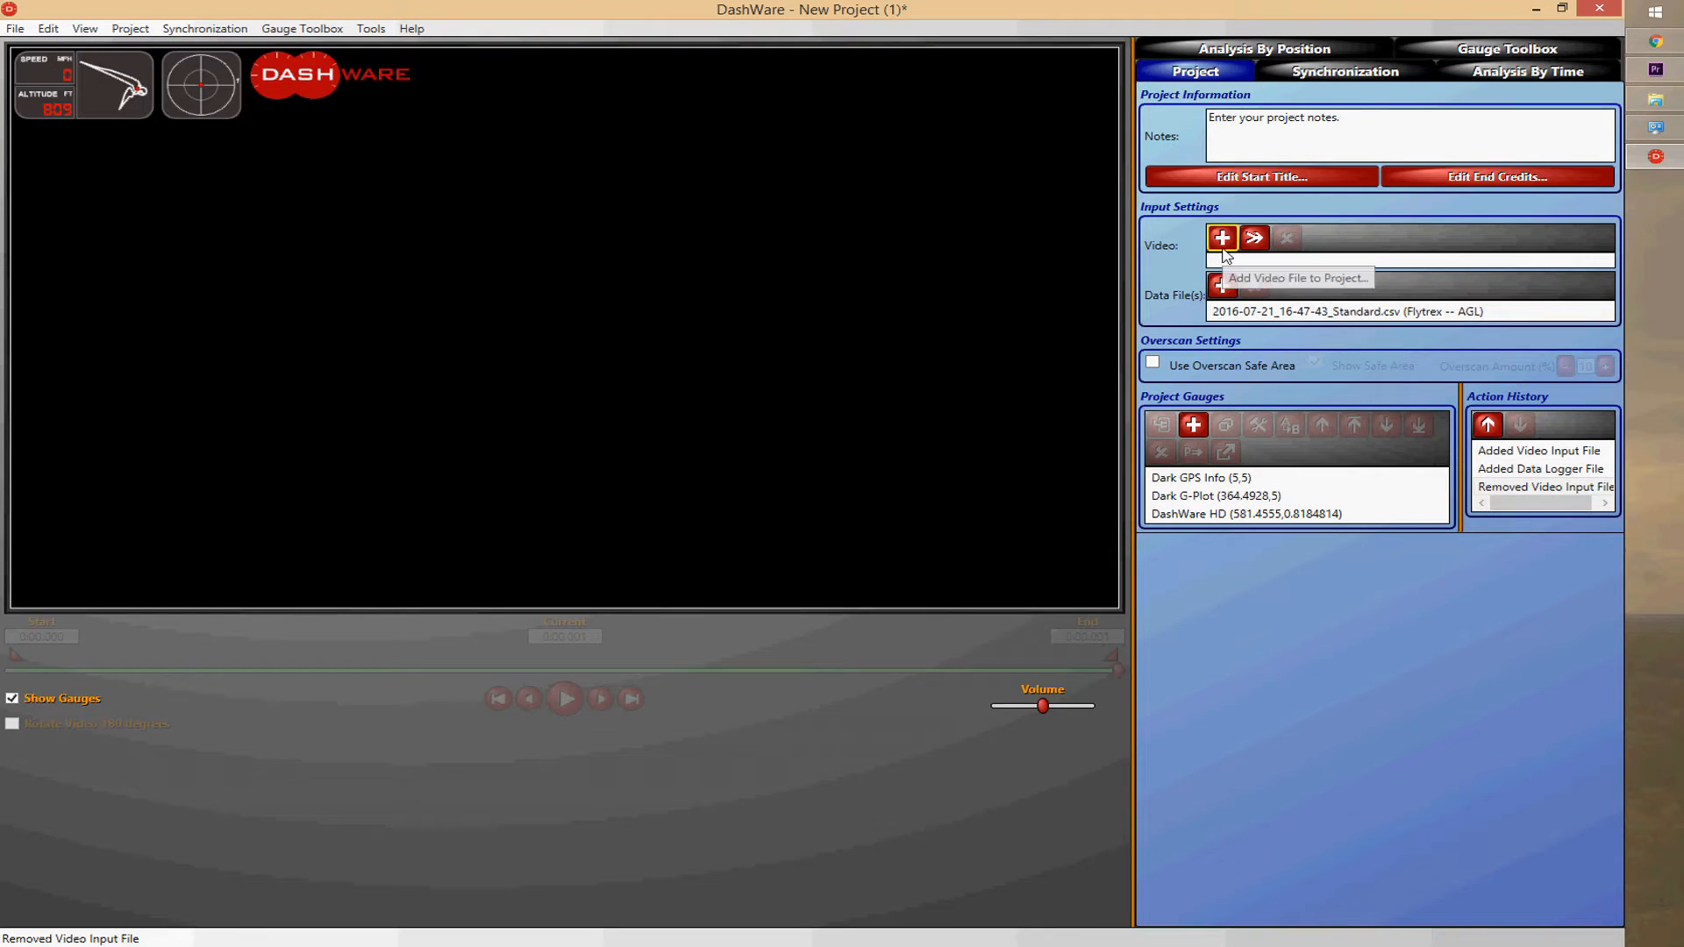
pyautogui.click(1224, 245)
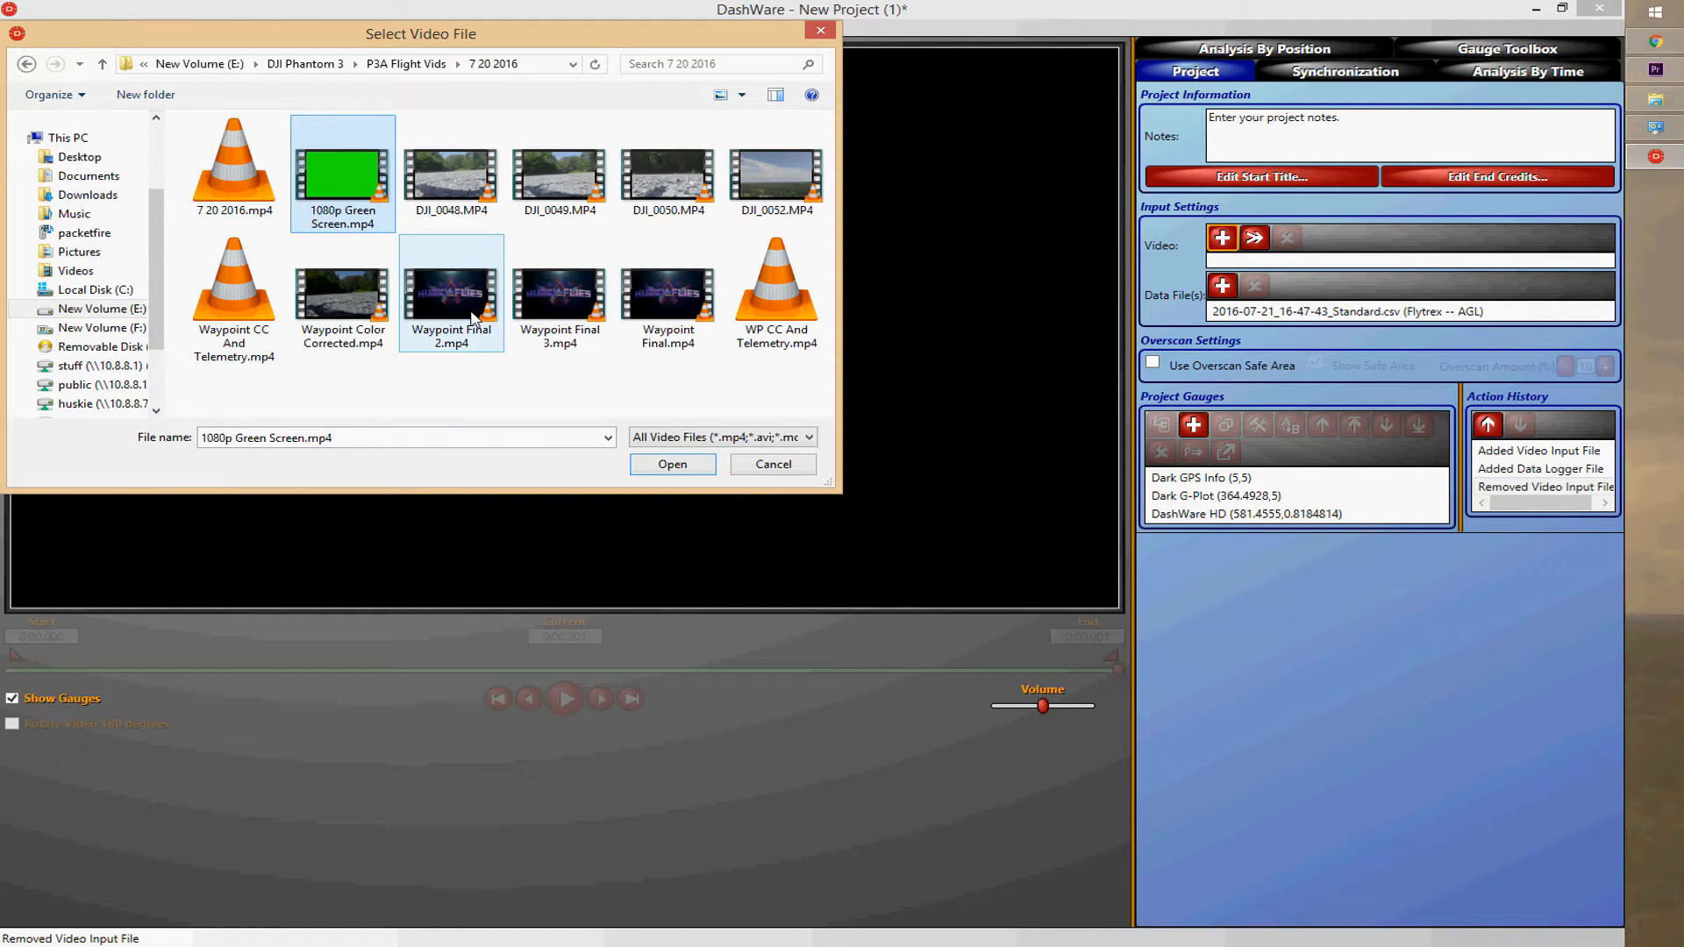
pyautogui.click(673, 464)
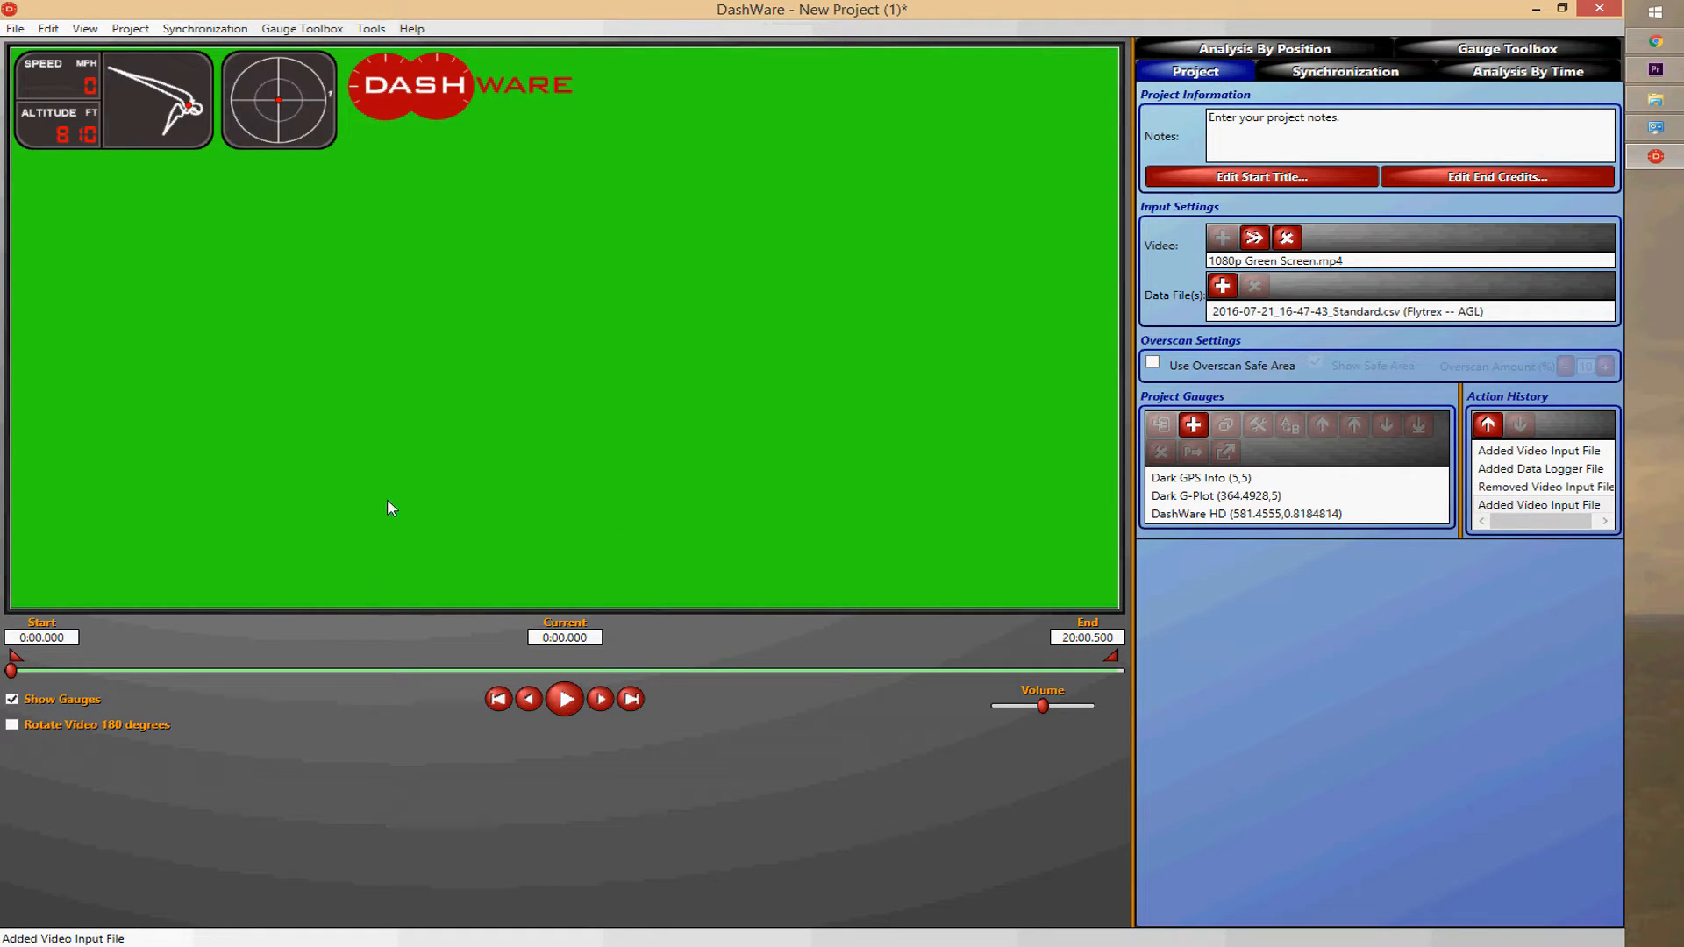
# Move the playback position to 5:26.815 and delete all three default gauges from the green-screen video
pyautogui.moveTo(12, 670); pyautogui.dragTo(314, 674)
pyautogui.click(193, 136)
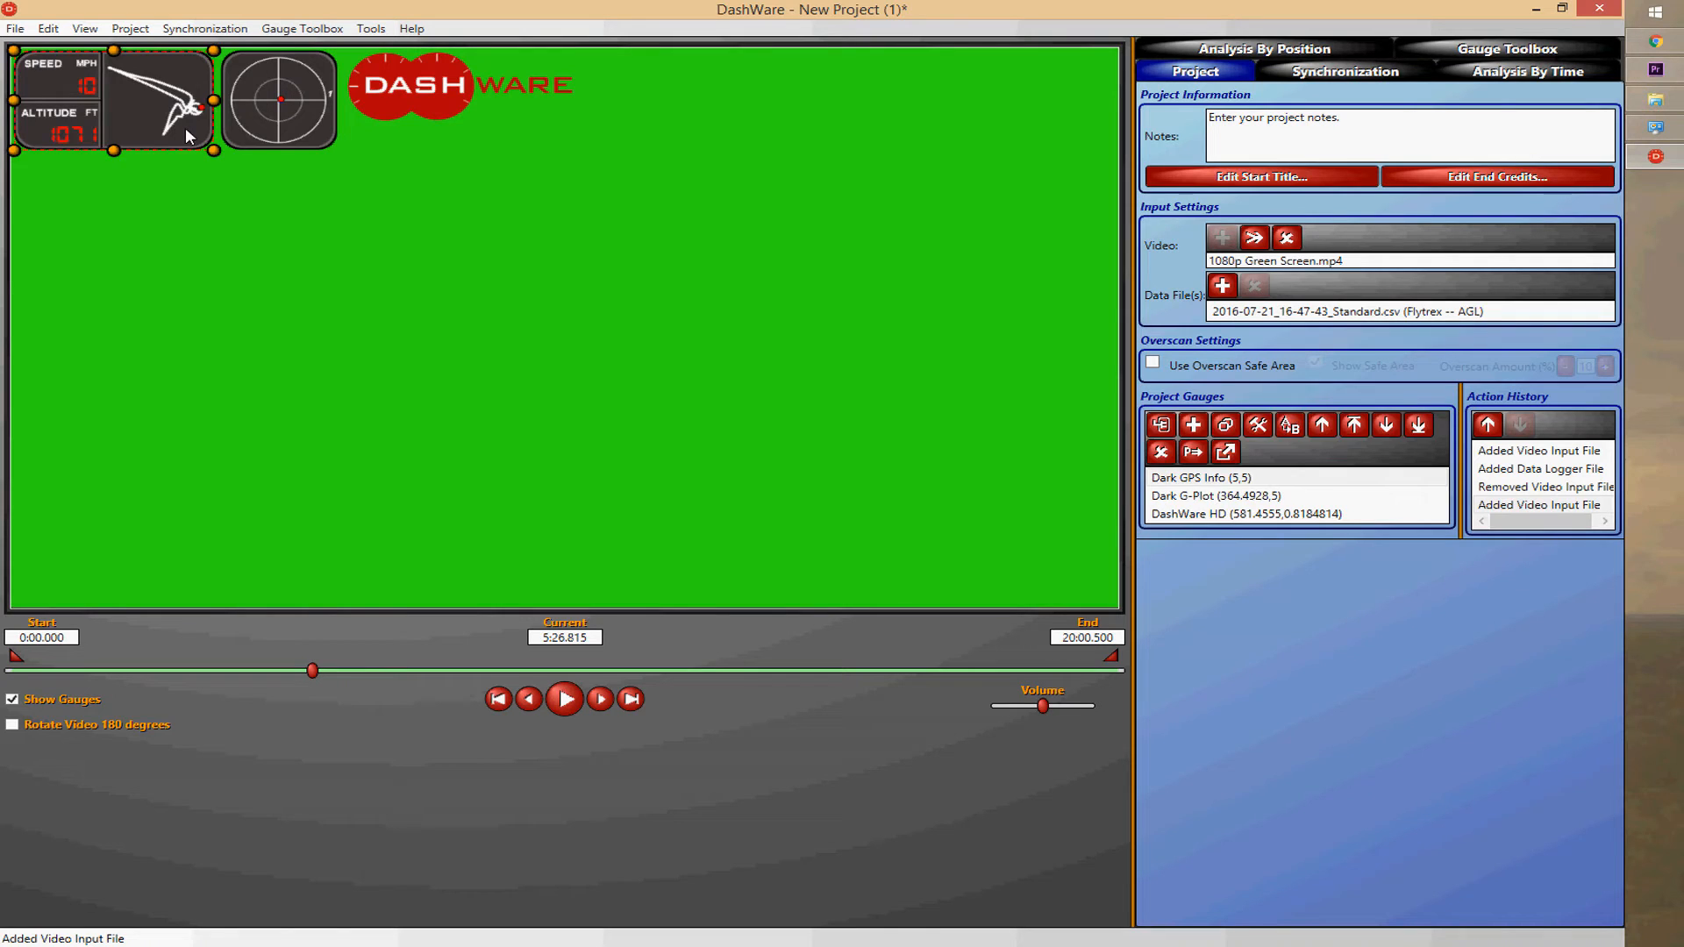
pyautogui.press('Delete')
pyautogui.click(246, 123)
pyautogui.press('Delete')
pyautogui.press('Delete')
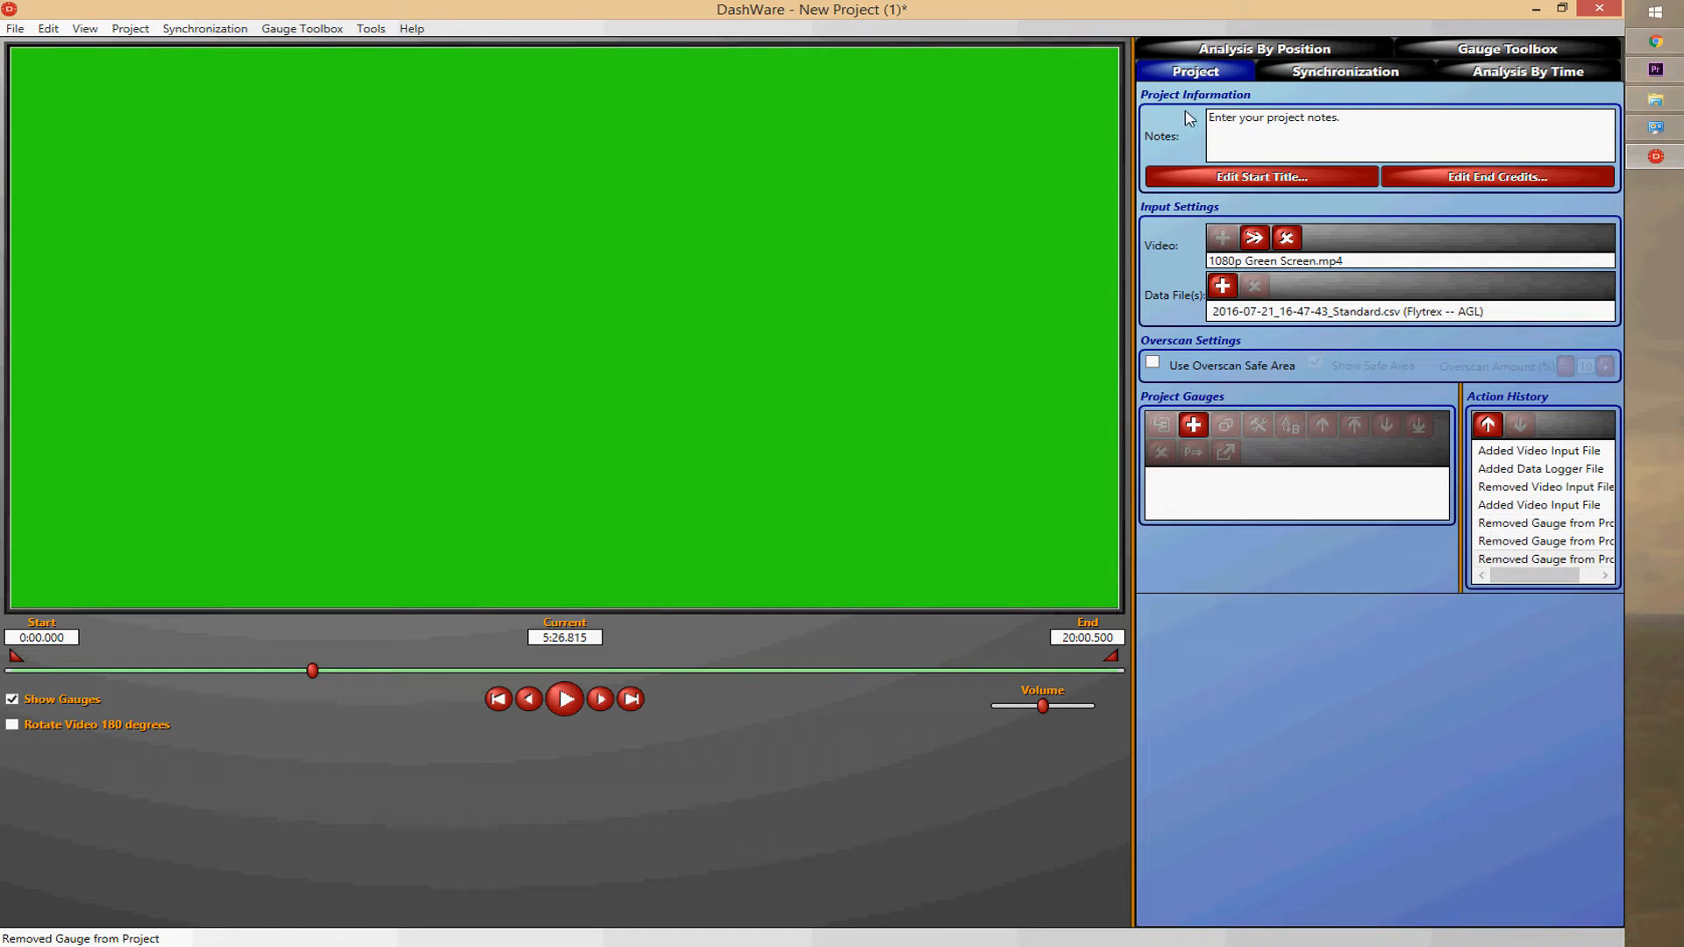
# Find the UAV H Tapes gauge with the filter "uav h", add it along the video's lower edge and stretch it to full frame width
pyautogui.click(1507, 50)
pyautogui.click(1354, 129)
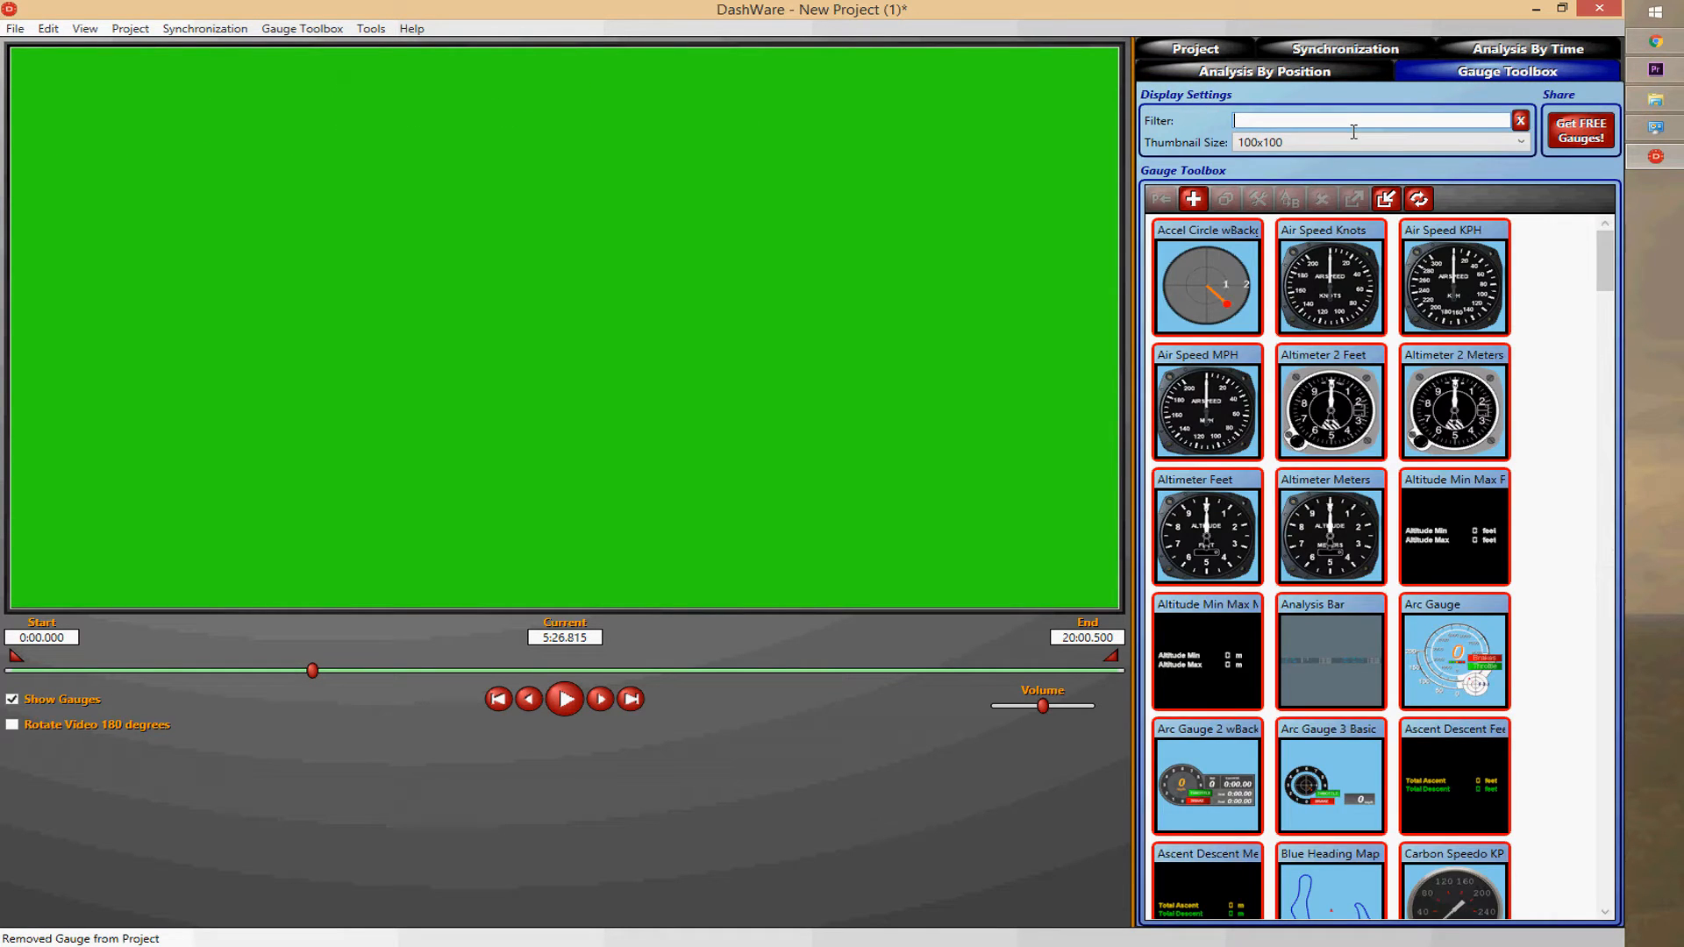
pyautogui.write('uav h')
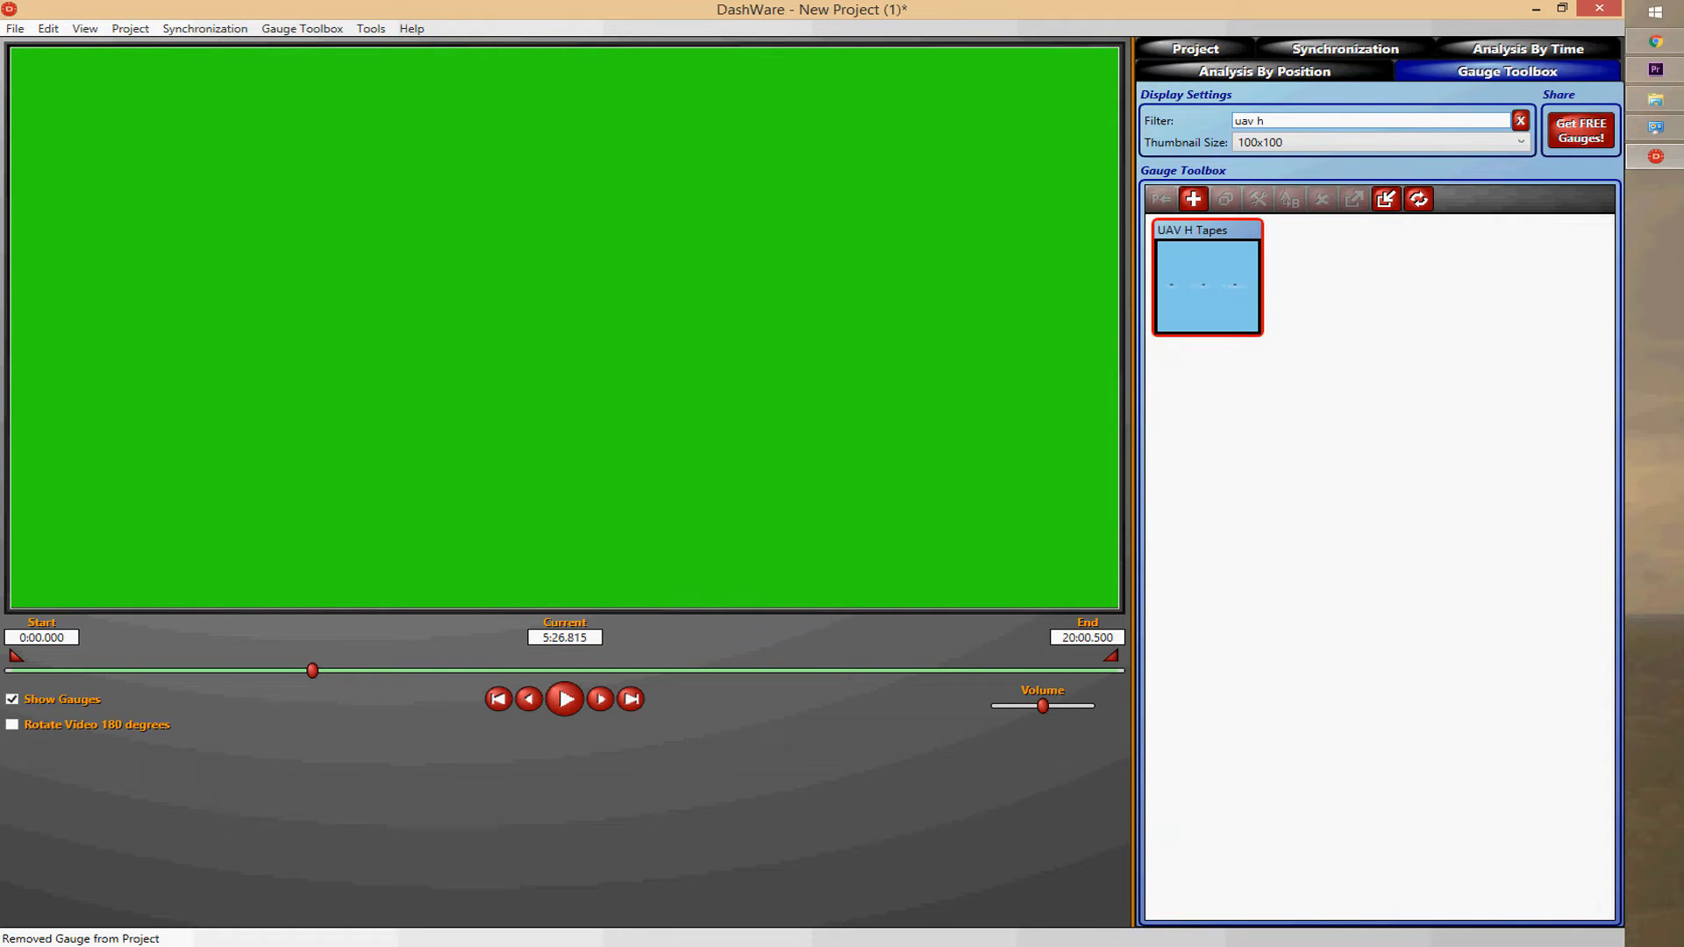
pyautogui.moveTo(1241, 282); pyautogui.dragTo(601, 591)
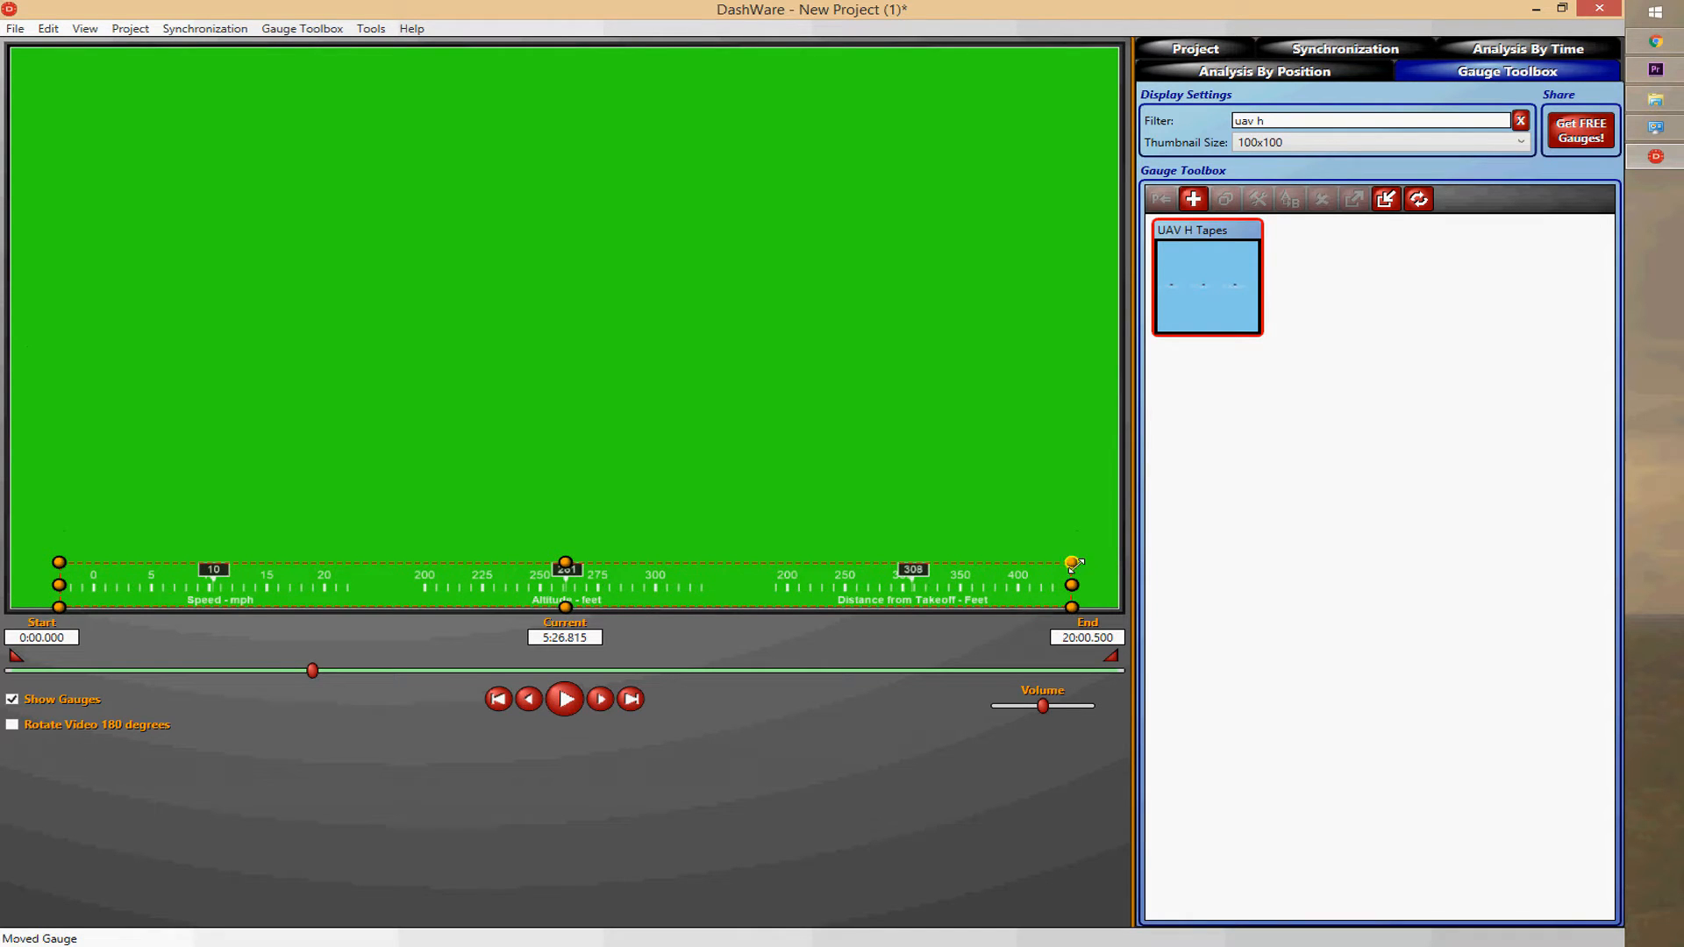
pyautogui.moveTo(1072, 562); pyautogui.dragTo(1117, 560)
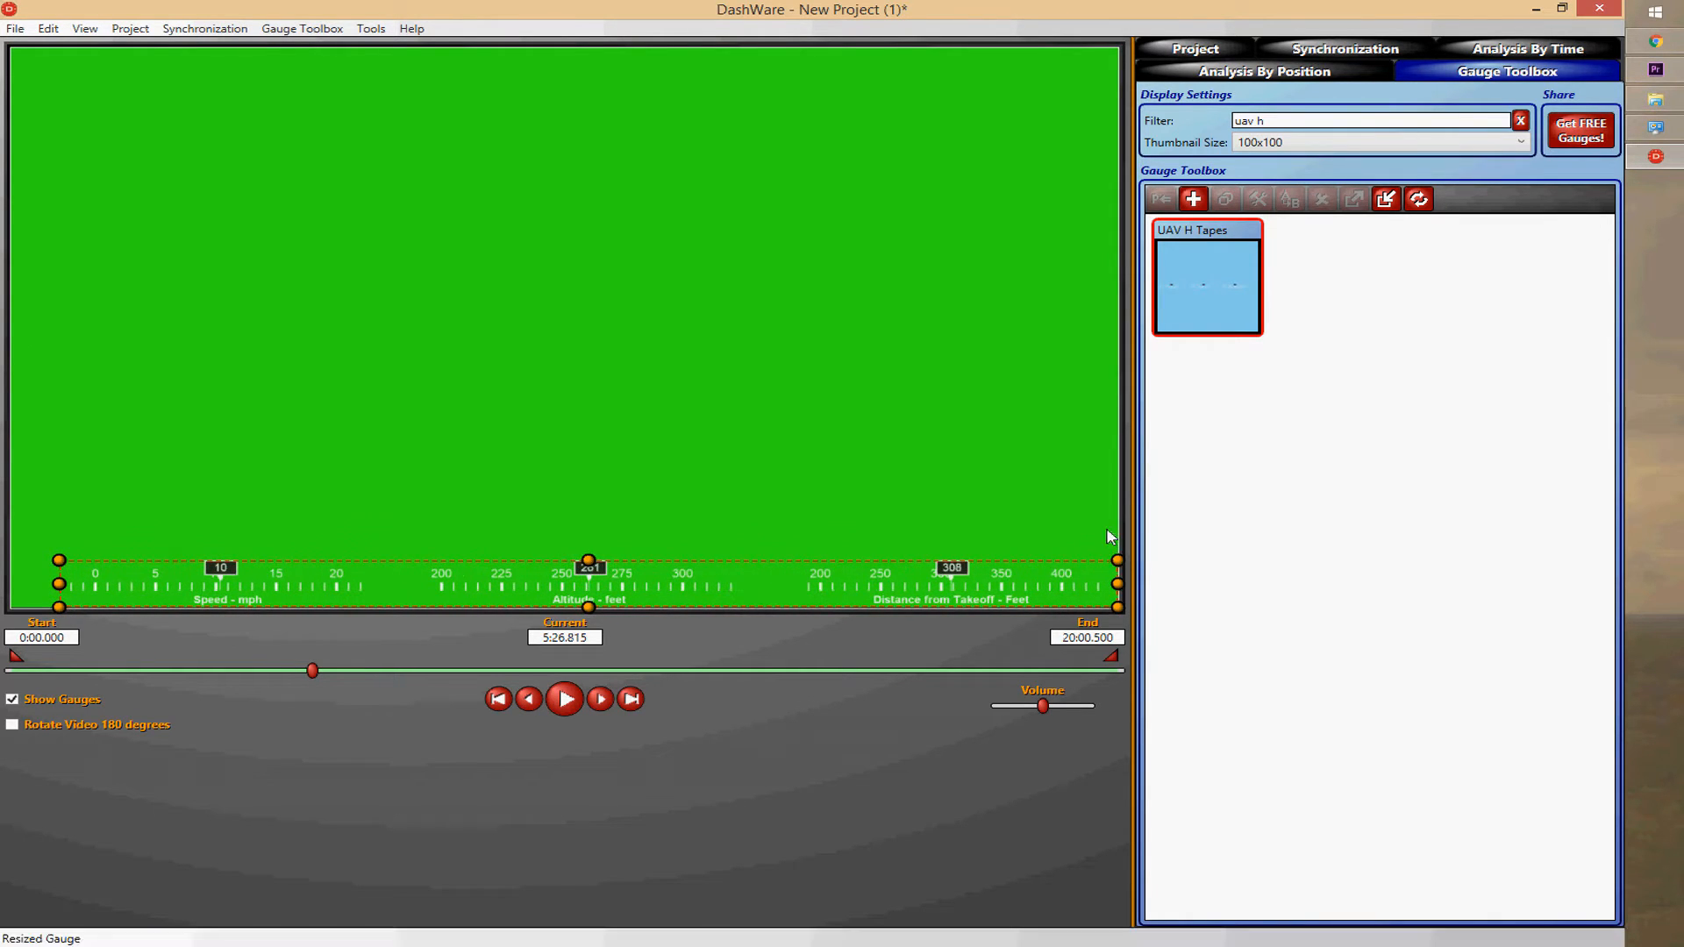
pyautogui.moveTo(59, 559); pyautogui.dragTo(24, 540)
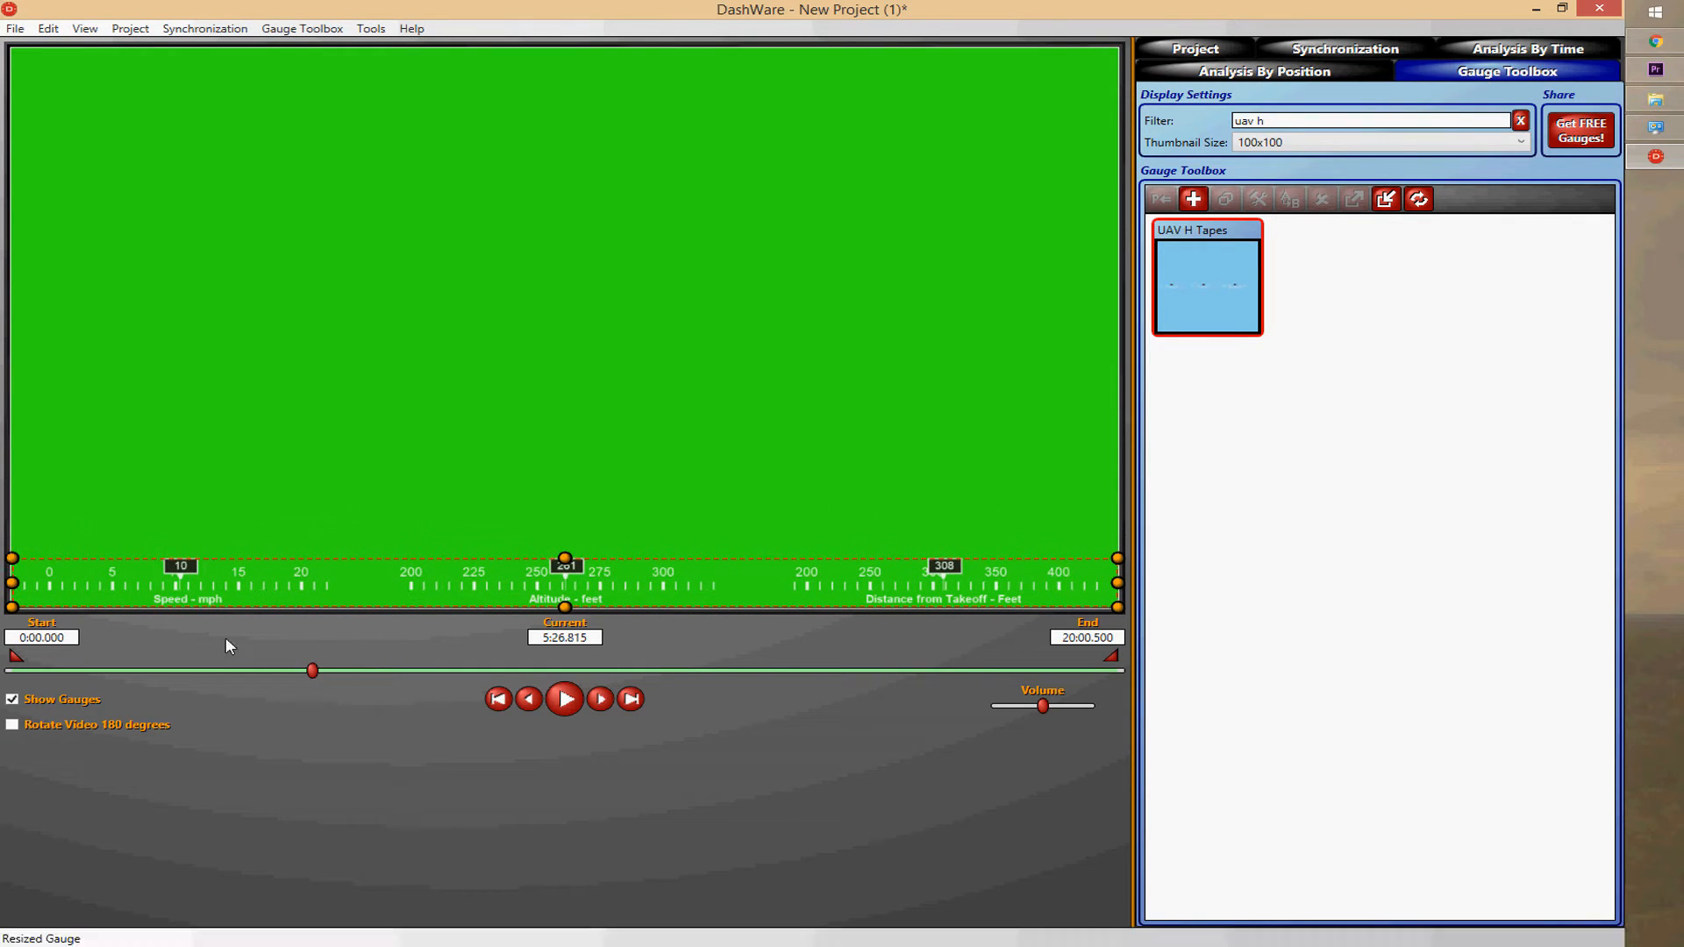
# Scrub through the flight telemetry to its end, trim the video's end to 11:33.937 and deselect the gauge
pyautogui.moveTo(329, 679)
pyautogui.mouseDown()
pyautogui.moveTo(391, 680)
pyautogui.moveTo(349, 680)
pyautogui.mouseUp()
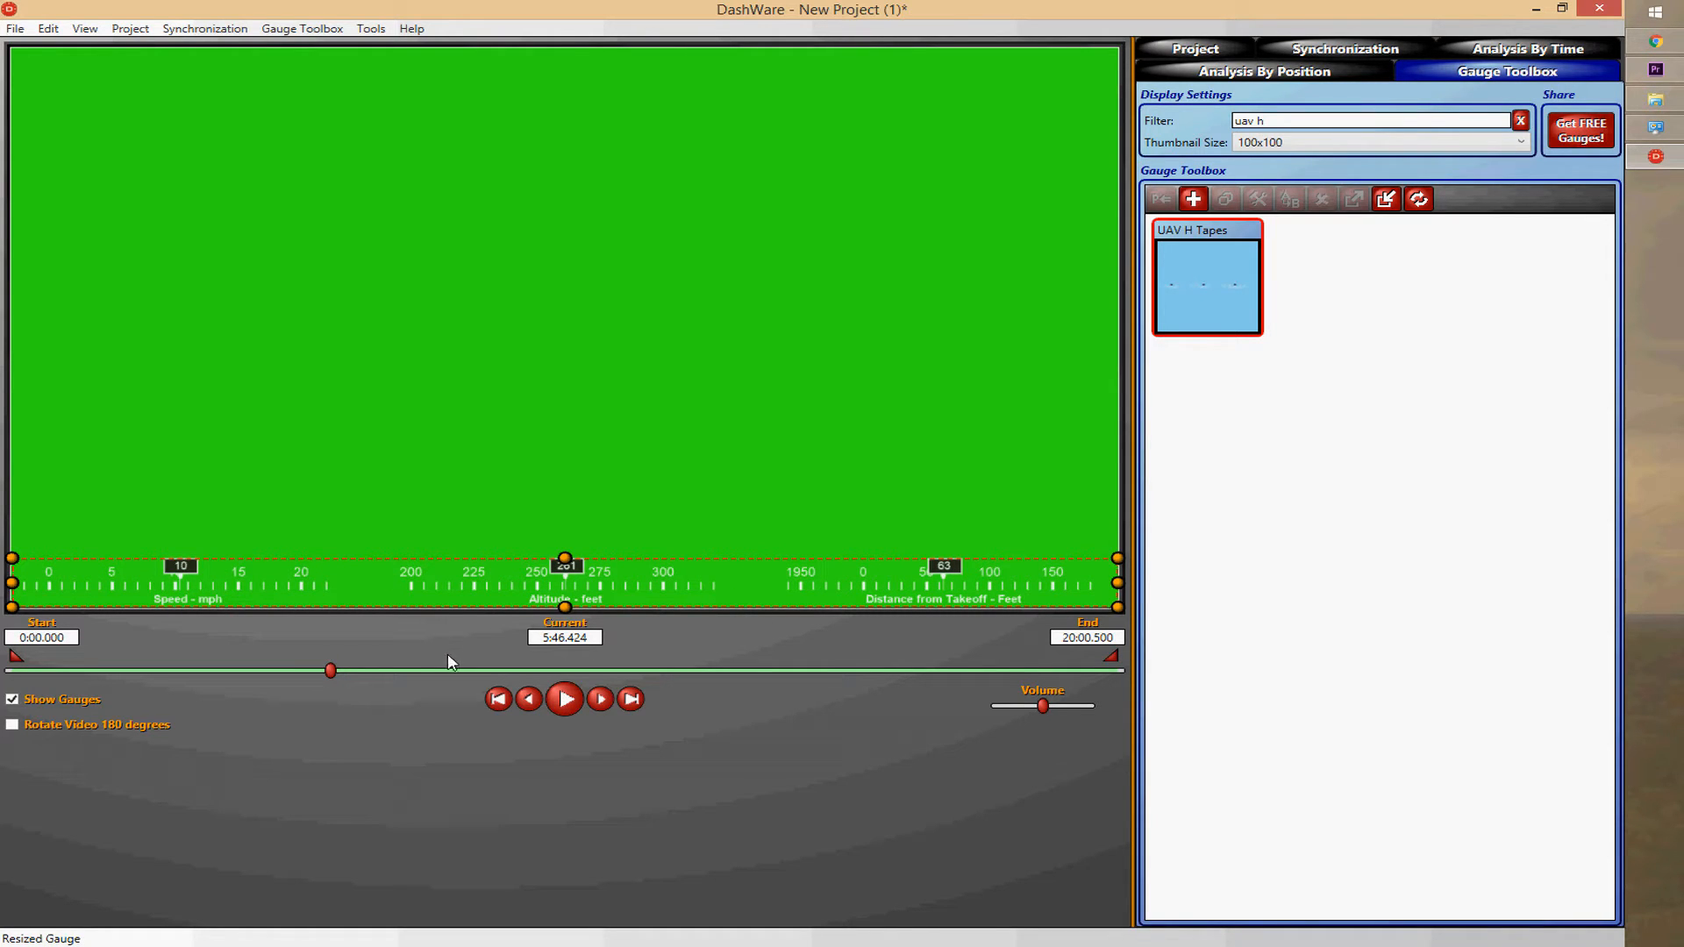
pyautogui.moveTo(332, 671); pyautogui.dragTo(336, 672)
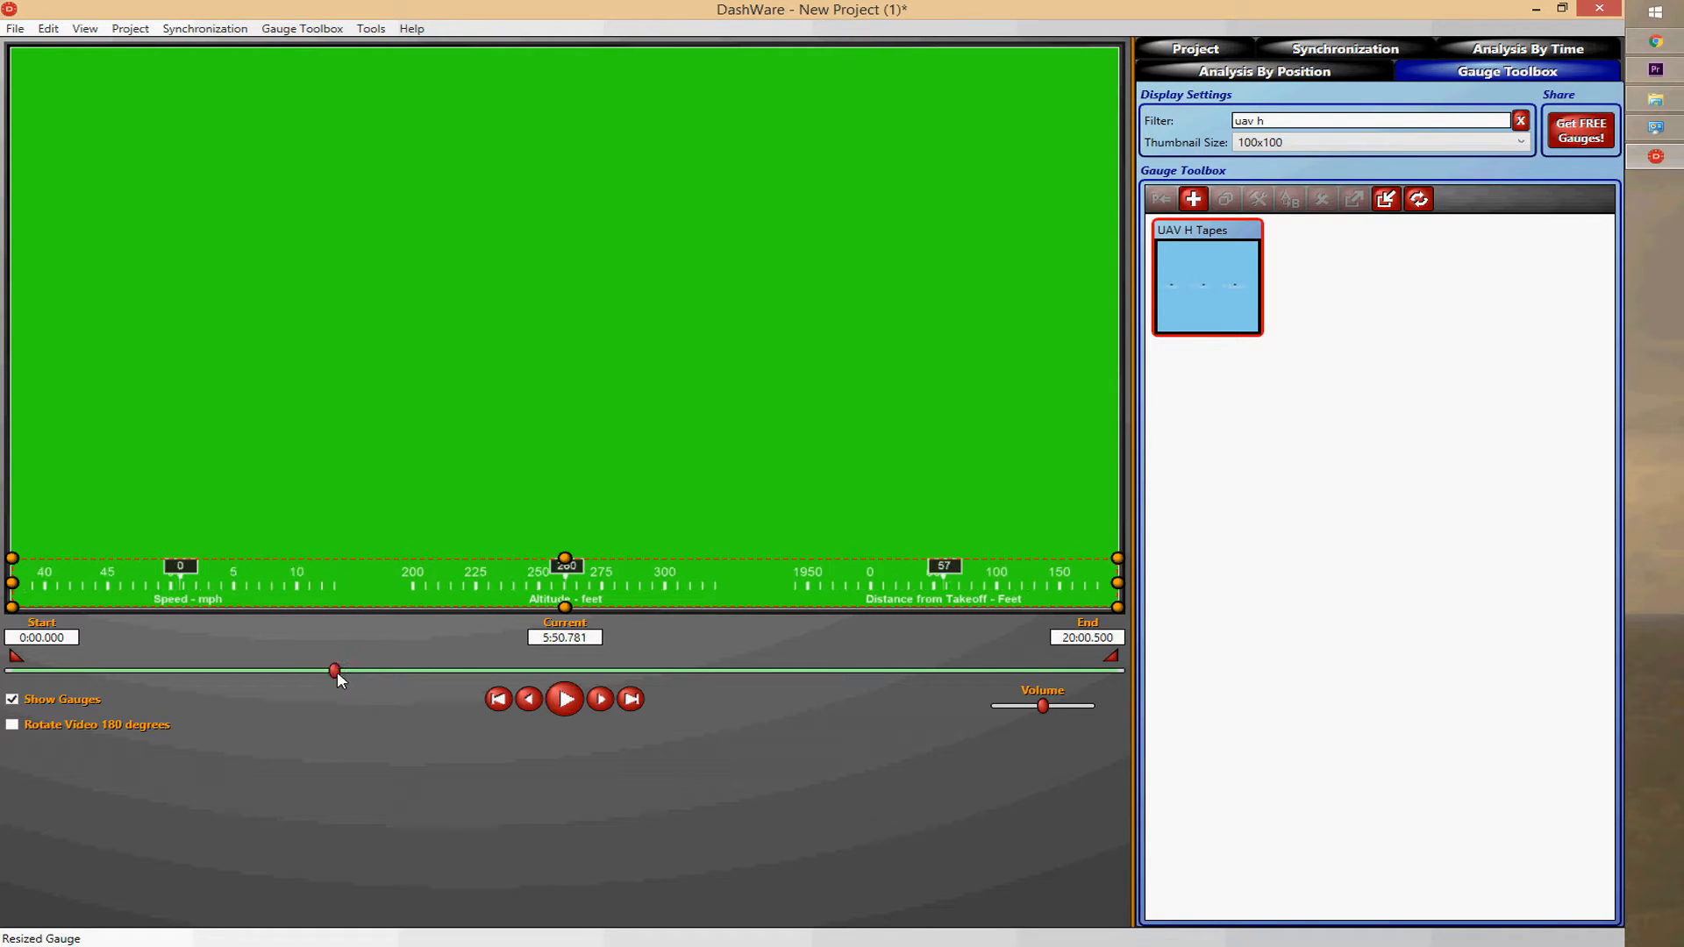
pyautogui.moveTo(334, 676)
pyautogui.moveTo(334, 672); pyautogui.dragTo(458, 670)
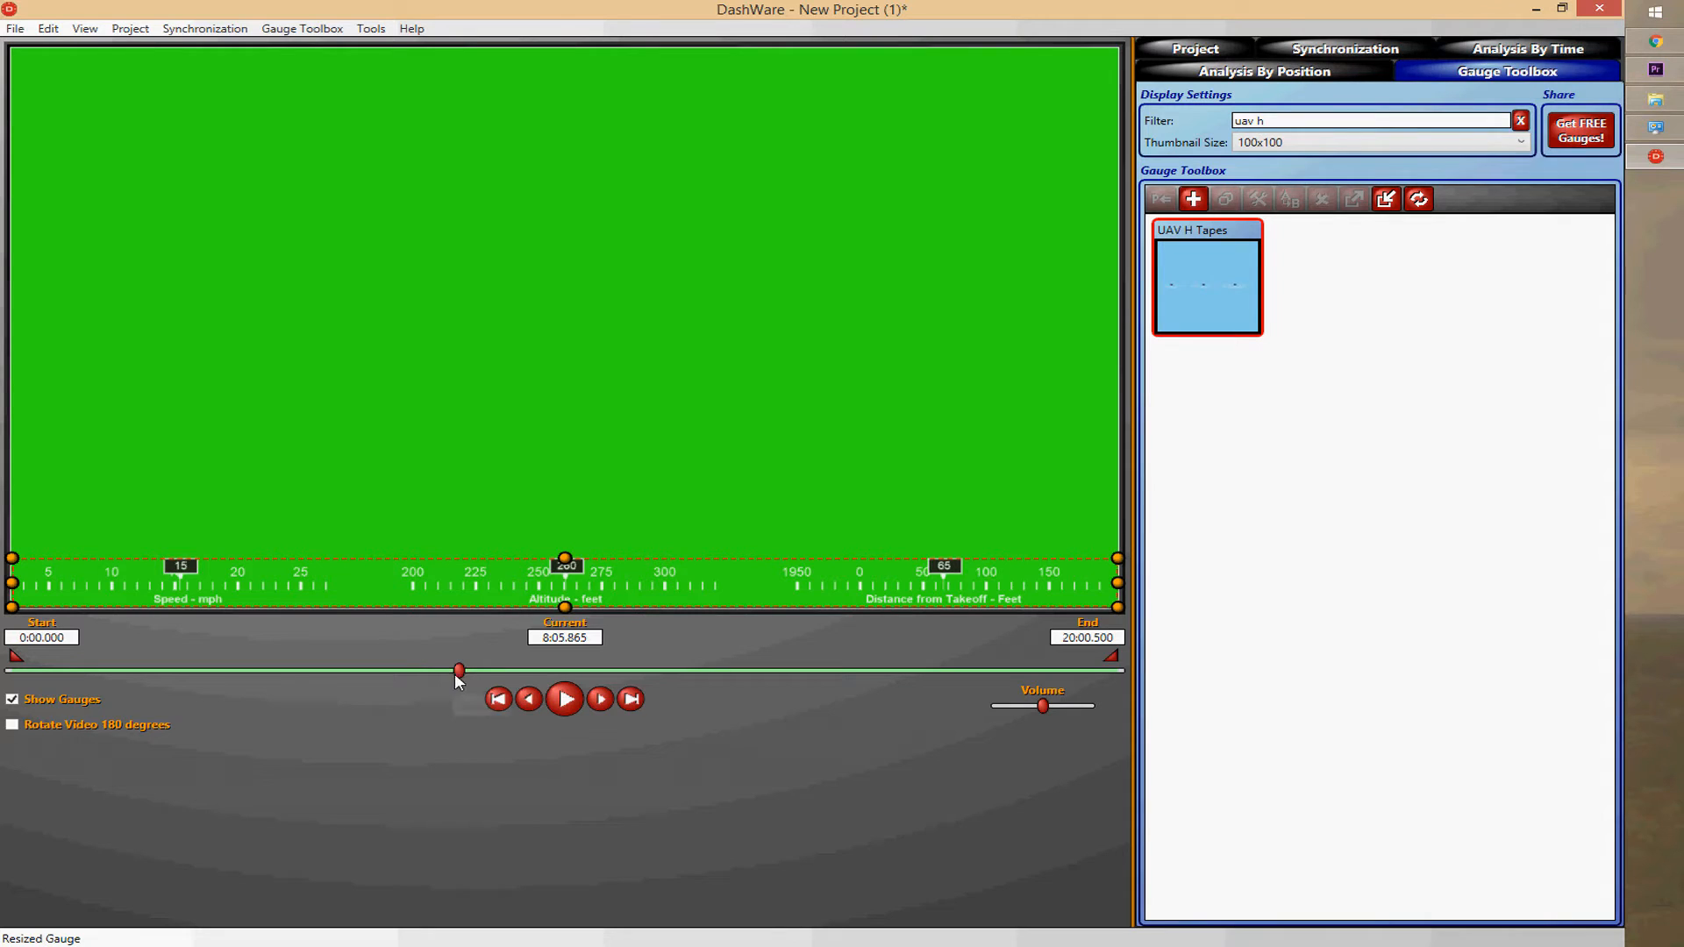
pyautogui.moveTo(458, 671); pyautogui.dragTo(511, 674)
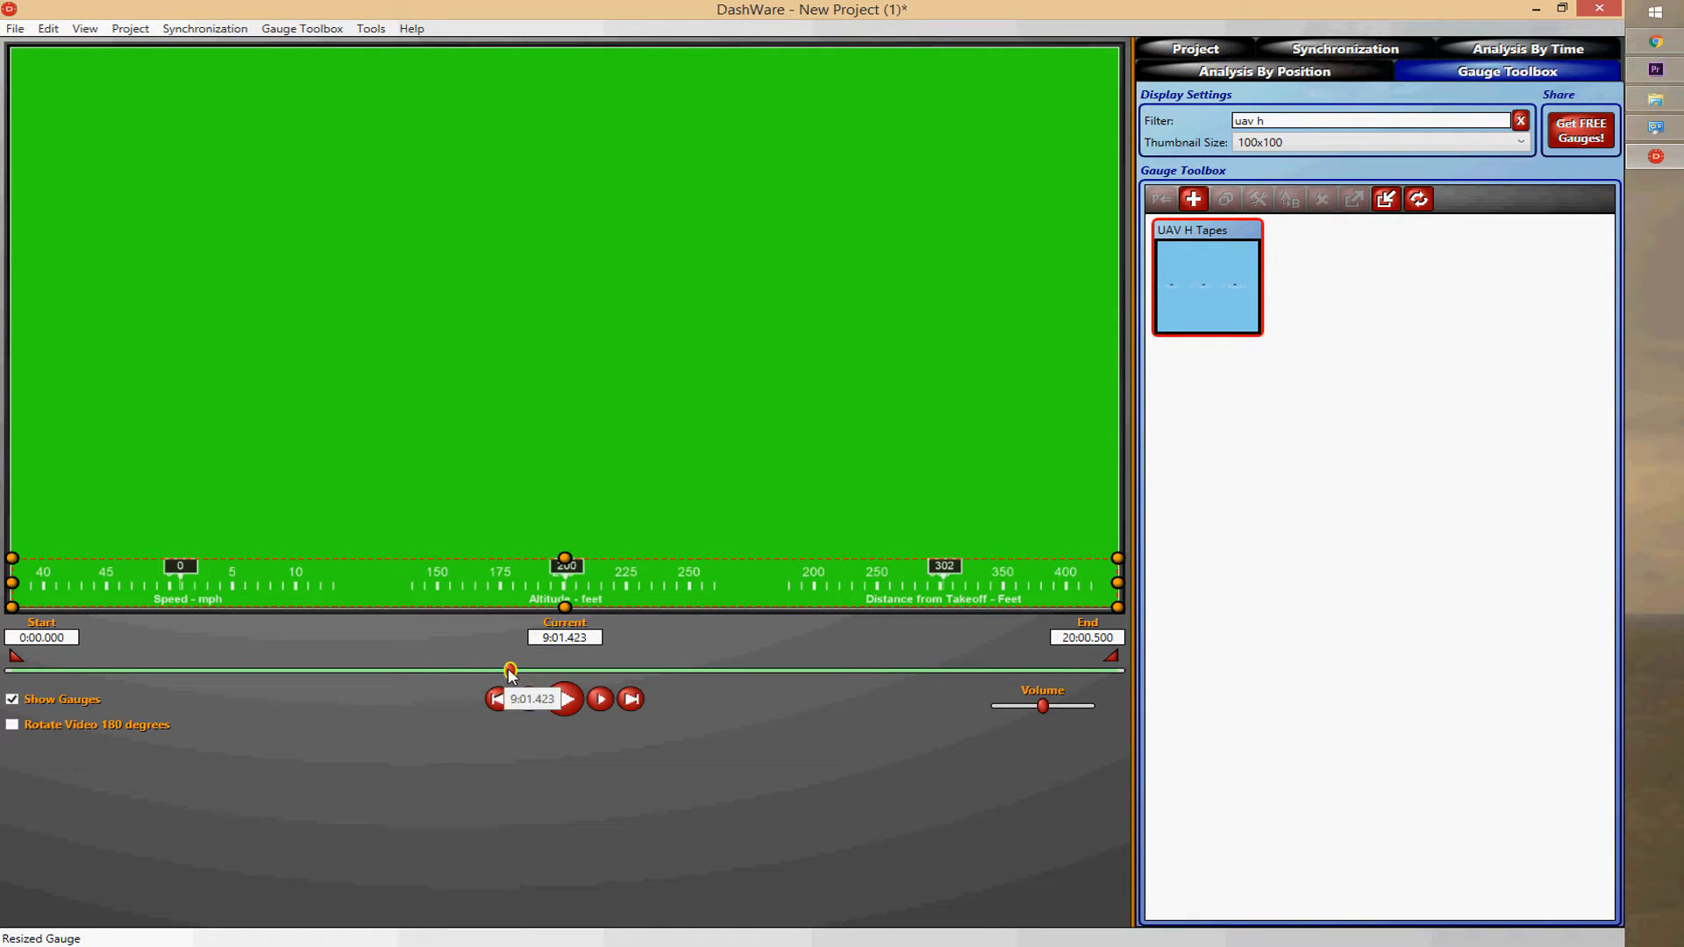
pyautogui.moveTo(508, 673); pyautogui.dragTo(651, 678)
pyautogui.moveTo(1110, 659); pyautogui.dragTo(645, 657)
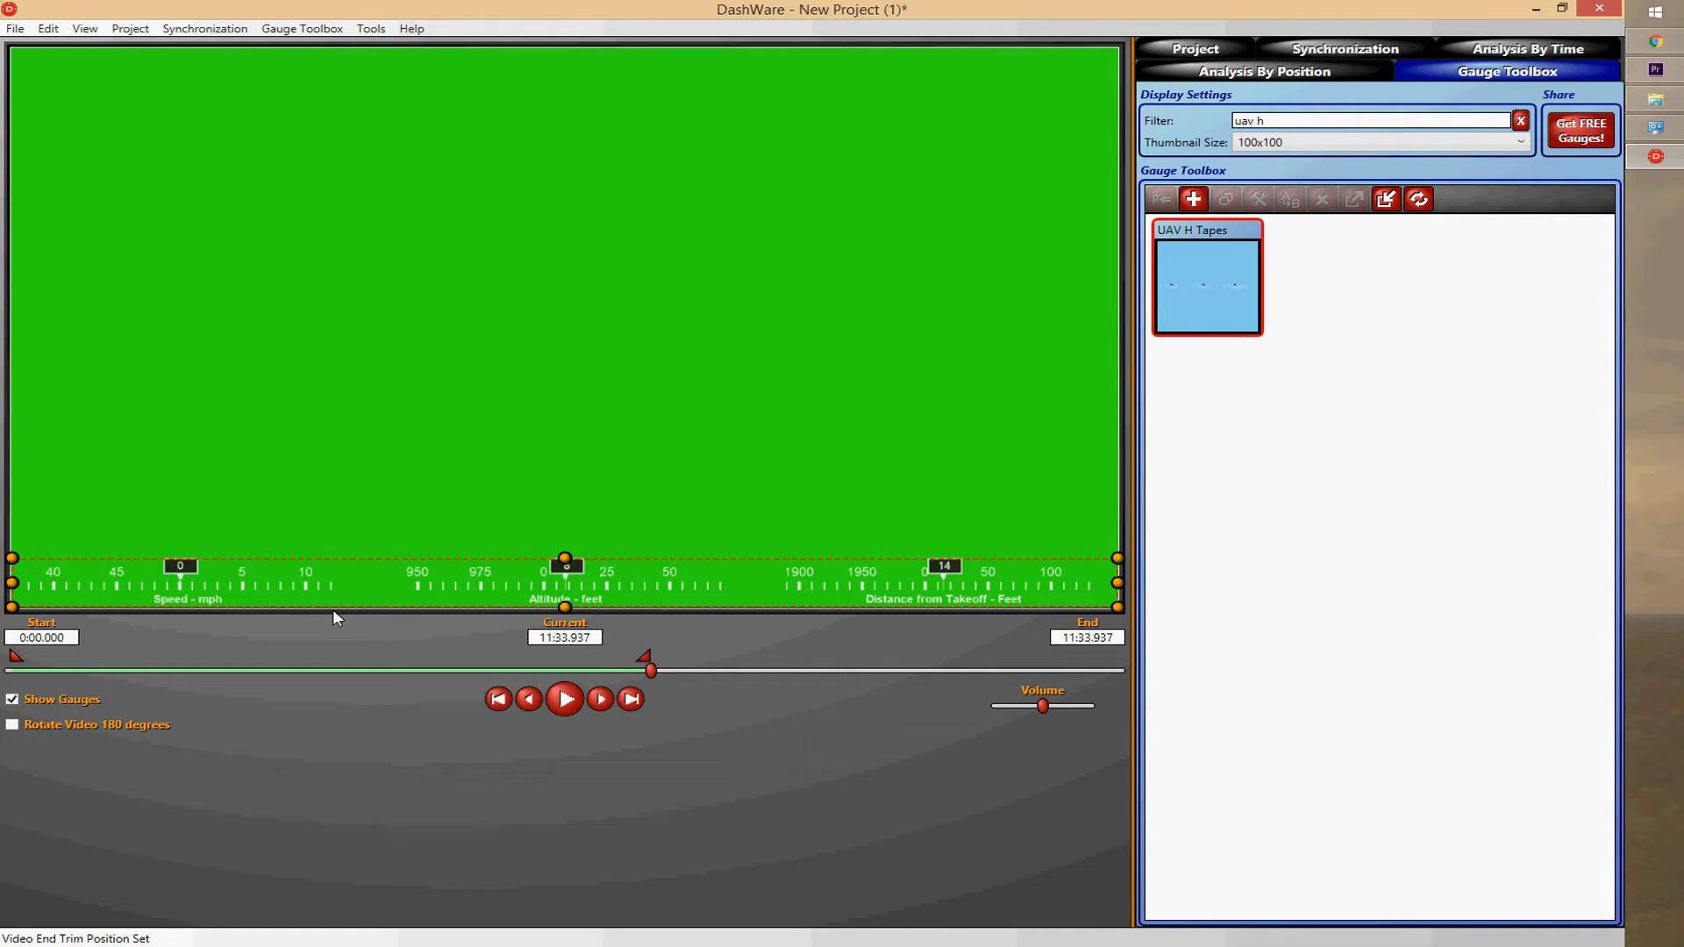
pyautogui.click(891, 509)
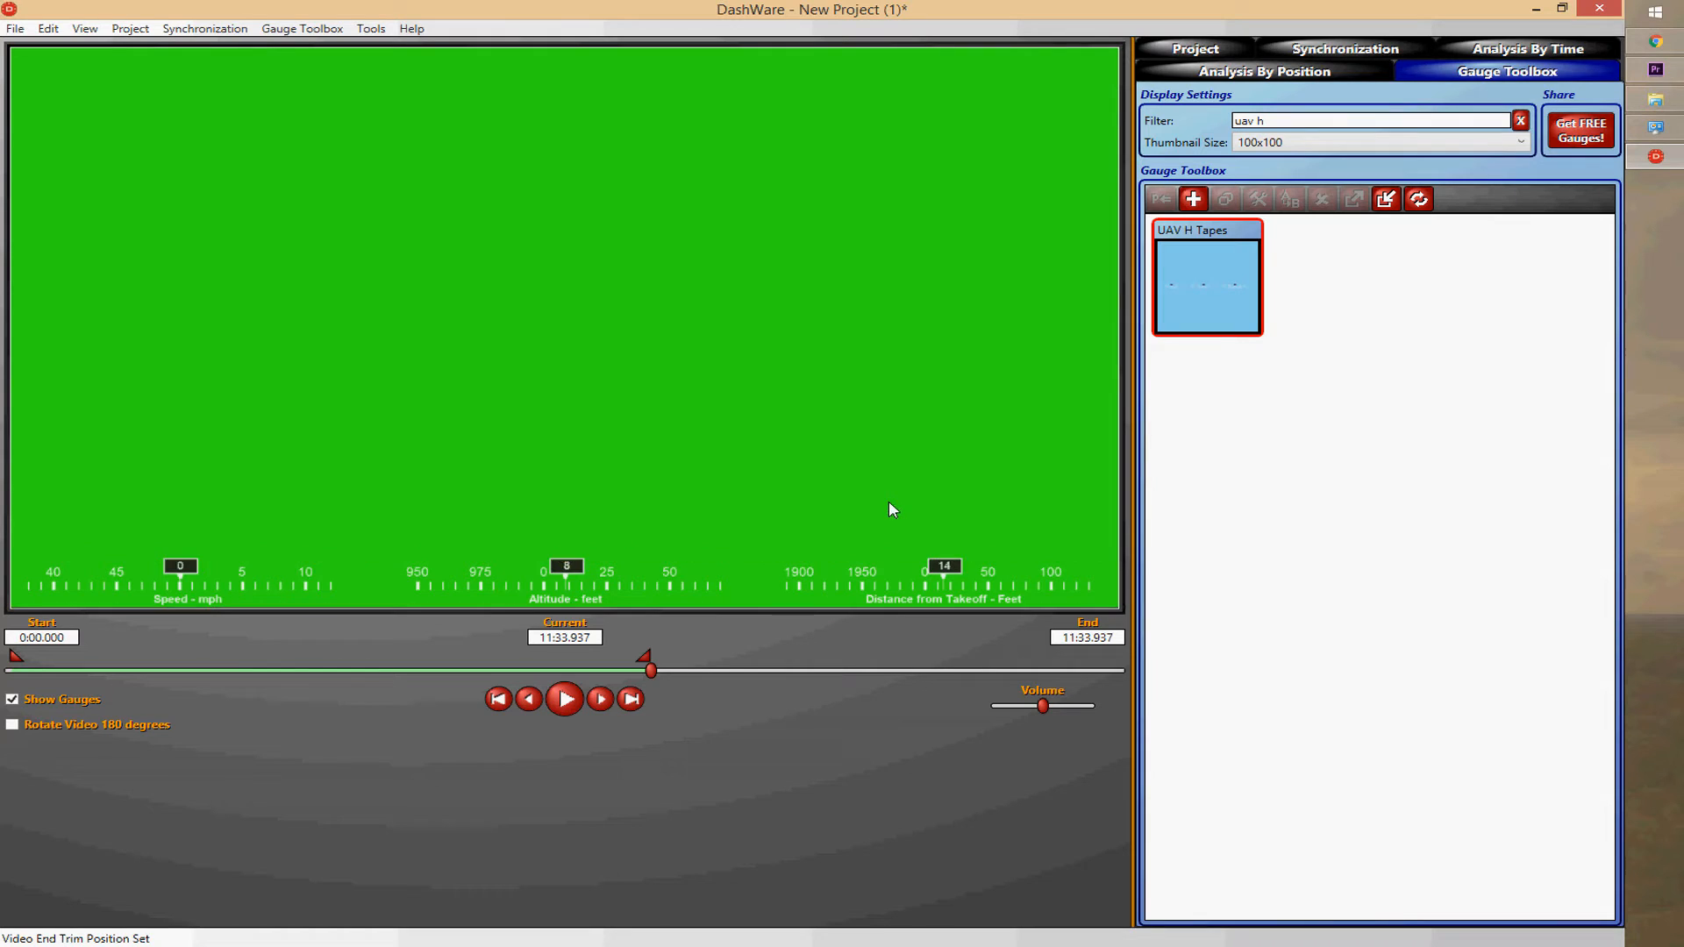
# Create the gauge video with the FFmpeg encoder, saving it over New Project (1).mp4 in the DJI Phantom 3 folder
pyautogui.click(17, 28)
pyautogui.click(94, 218)
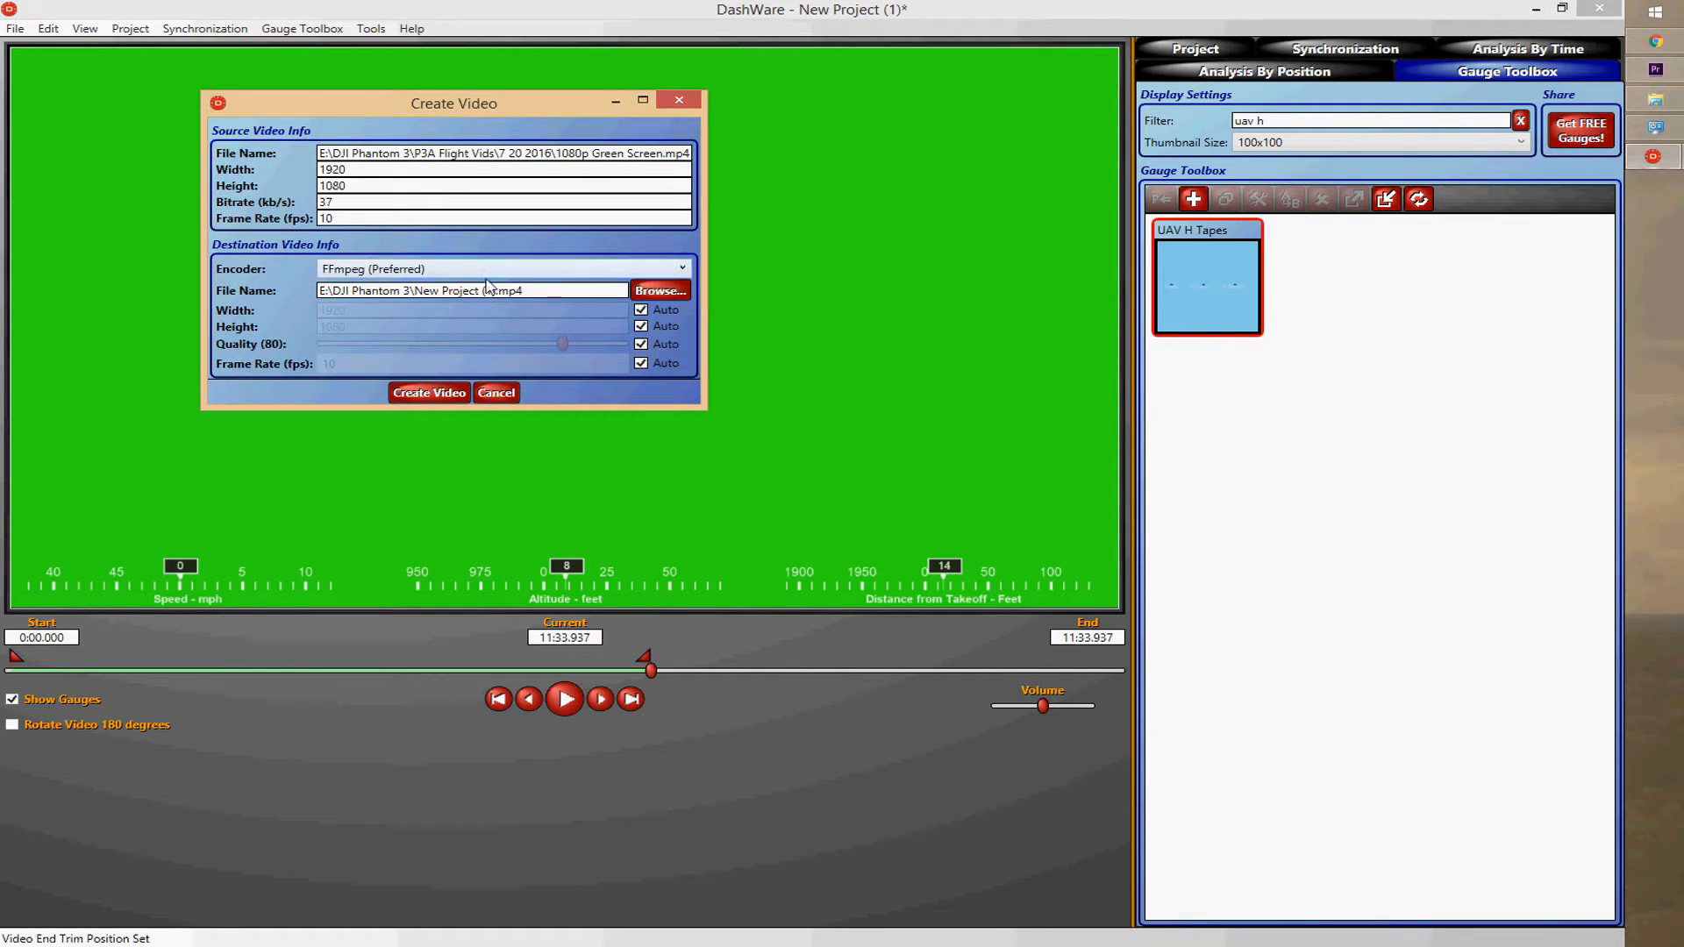
pyautogui.click(637, 292)
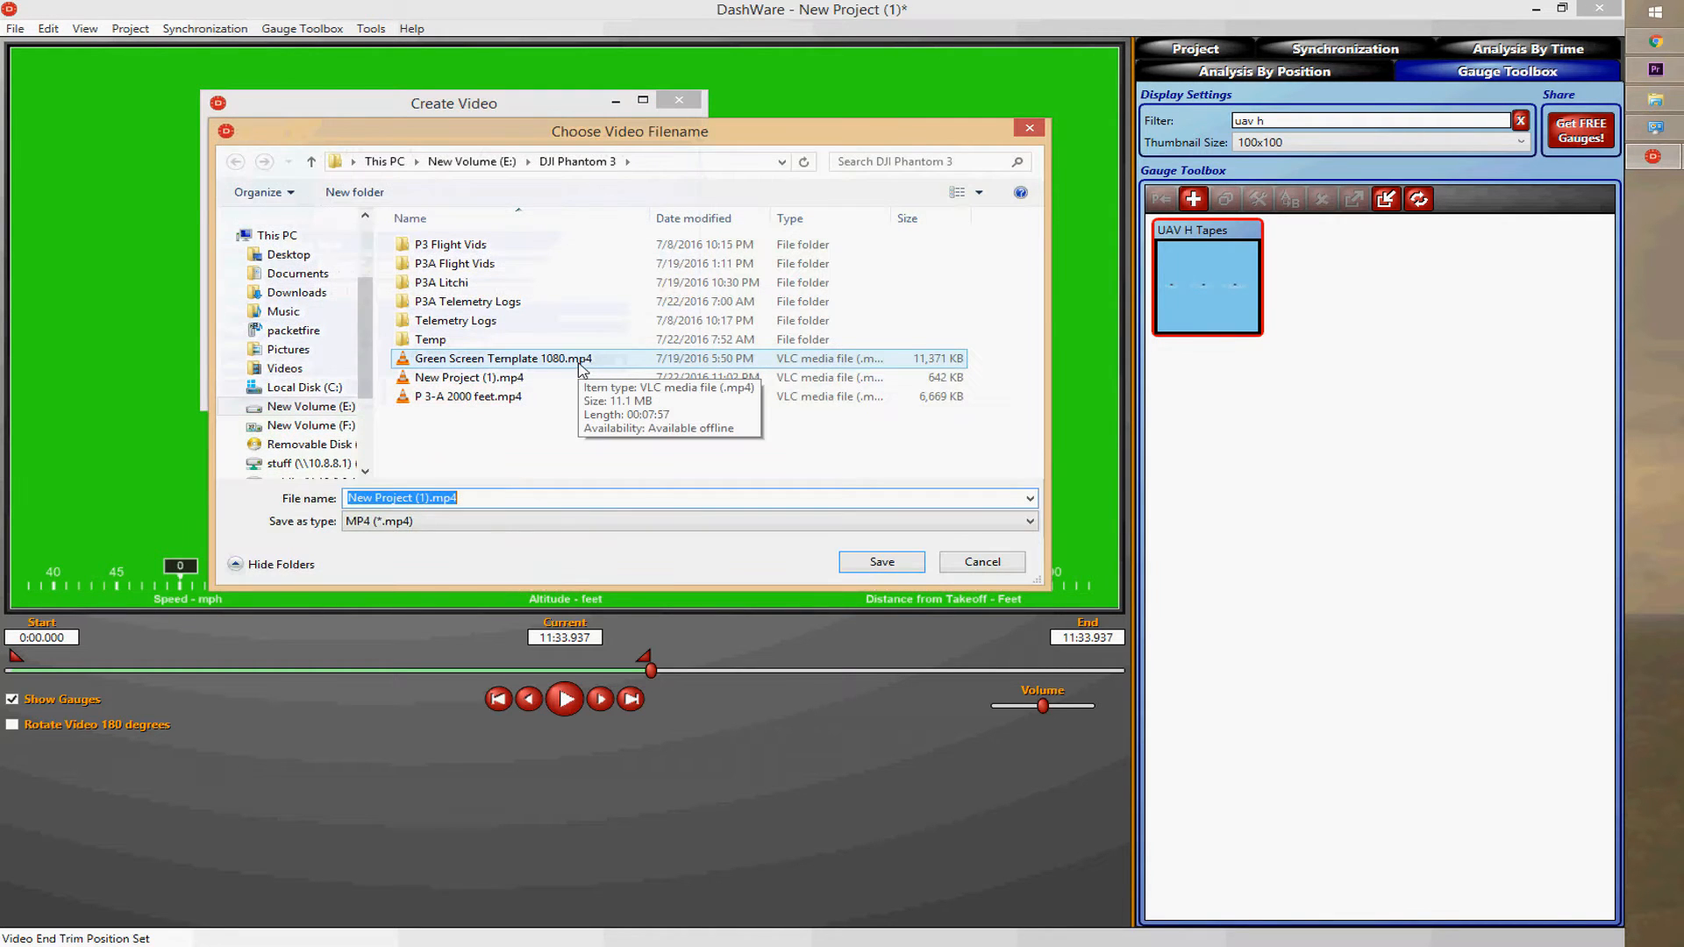
pyautogui.click(561, 379)
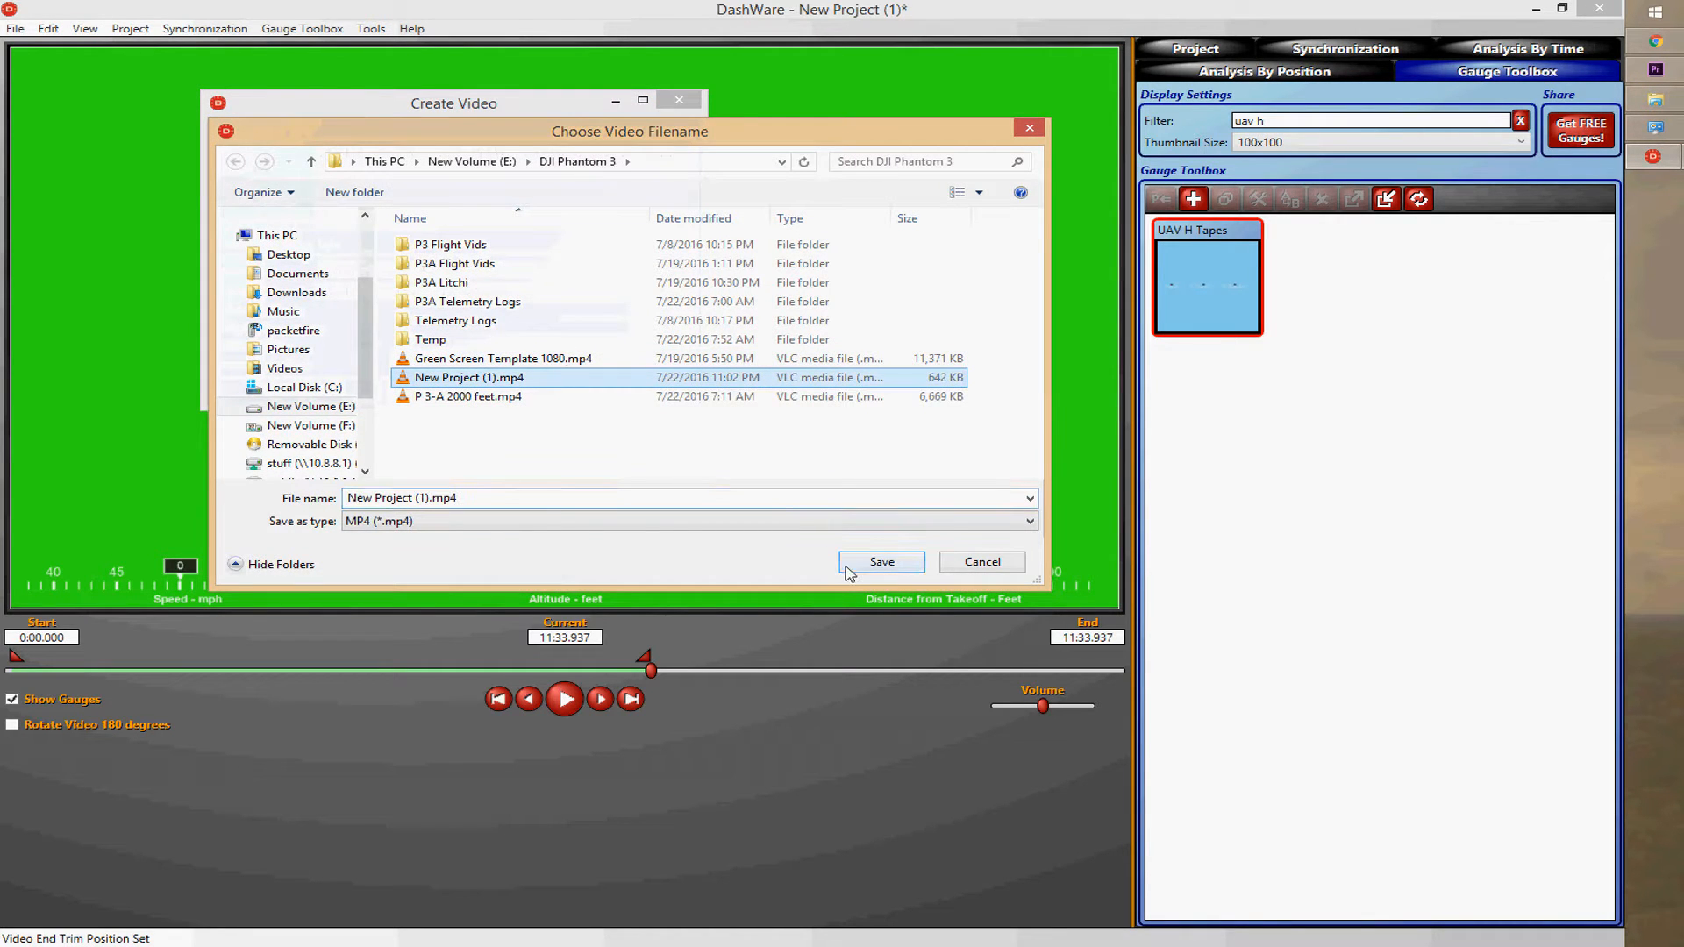
pyautogui.click(847, 565)
pyautogui.click(859, 489)
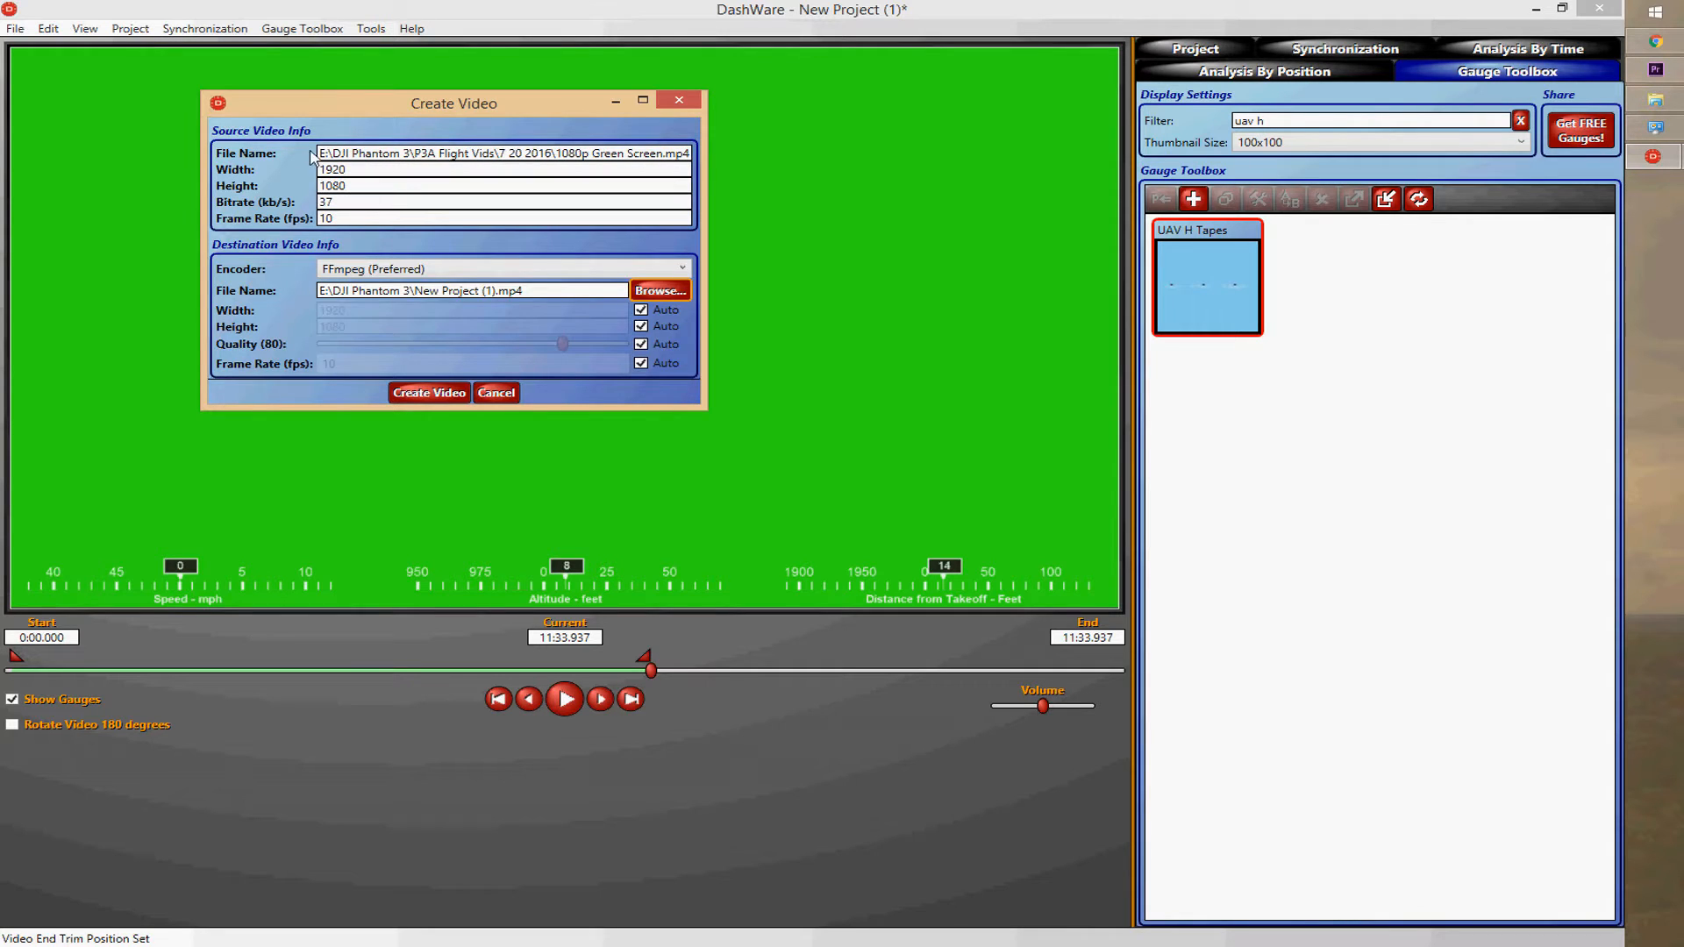
pyautogui.click(429, 392)
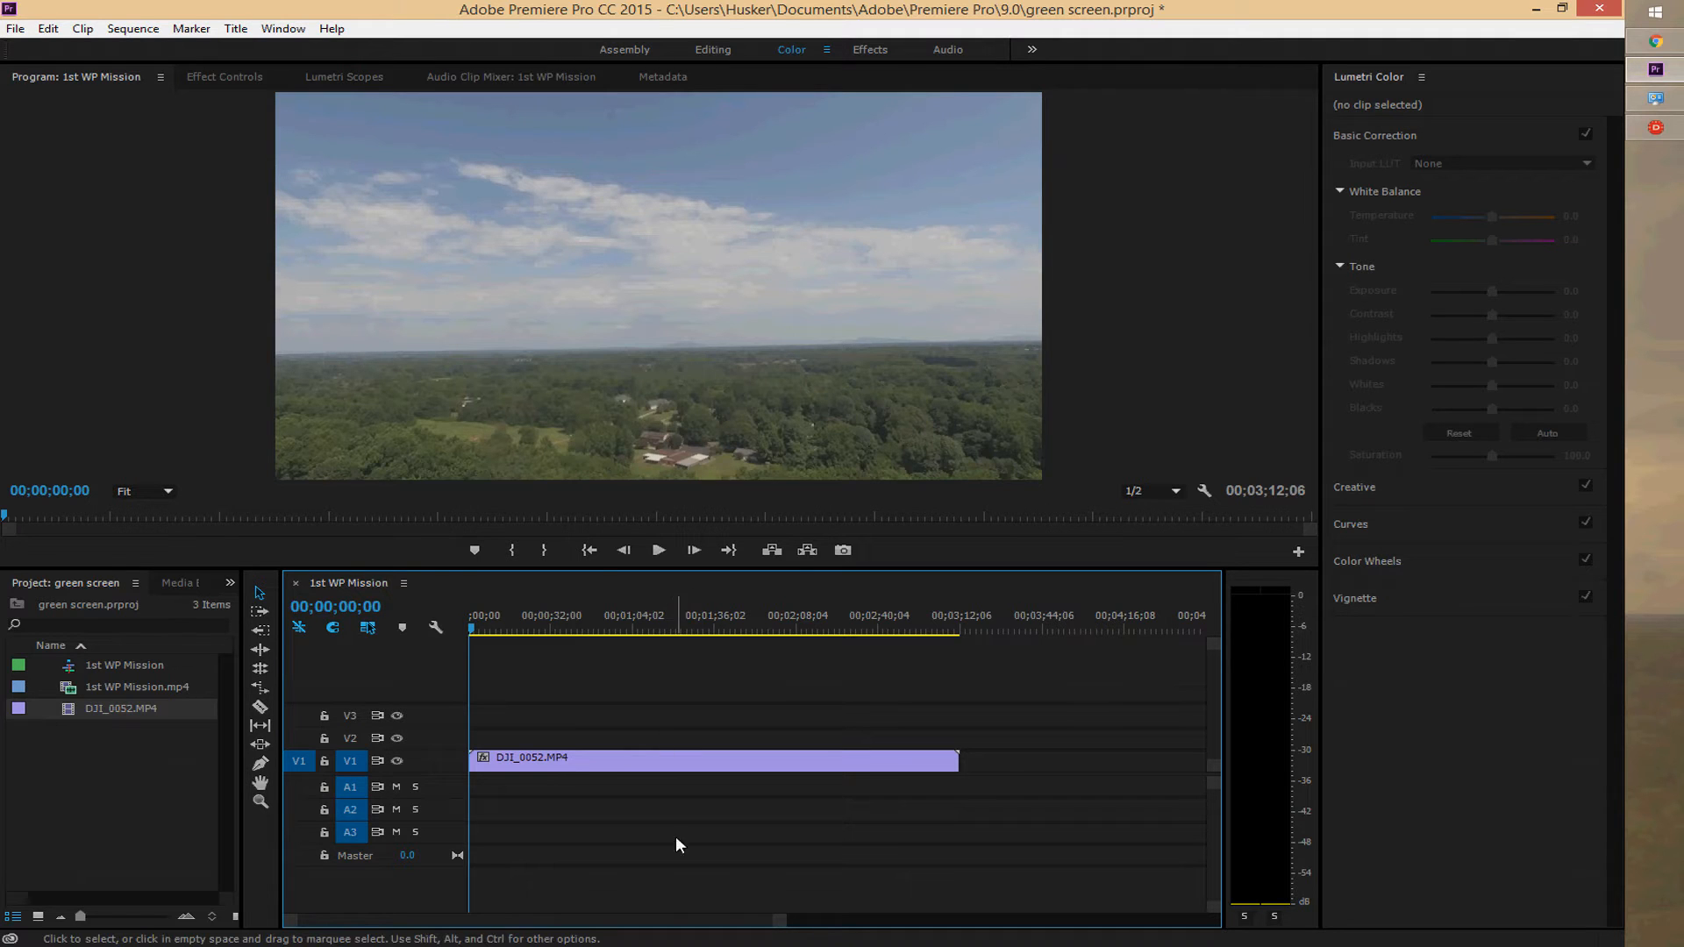
# In Premiere Pro, place Green Screen Template 1080.mp4 on V2 above DJI_0052.MP4 from the sequence start and move the playhead to 00;01;01;20
pyautogui.moveTo(553, 635); pyautogui.dragTo(470, 626)
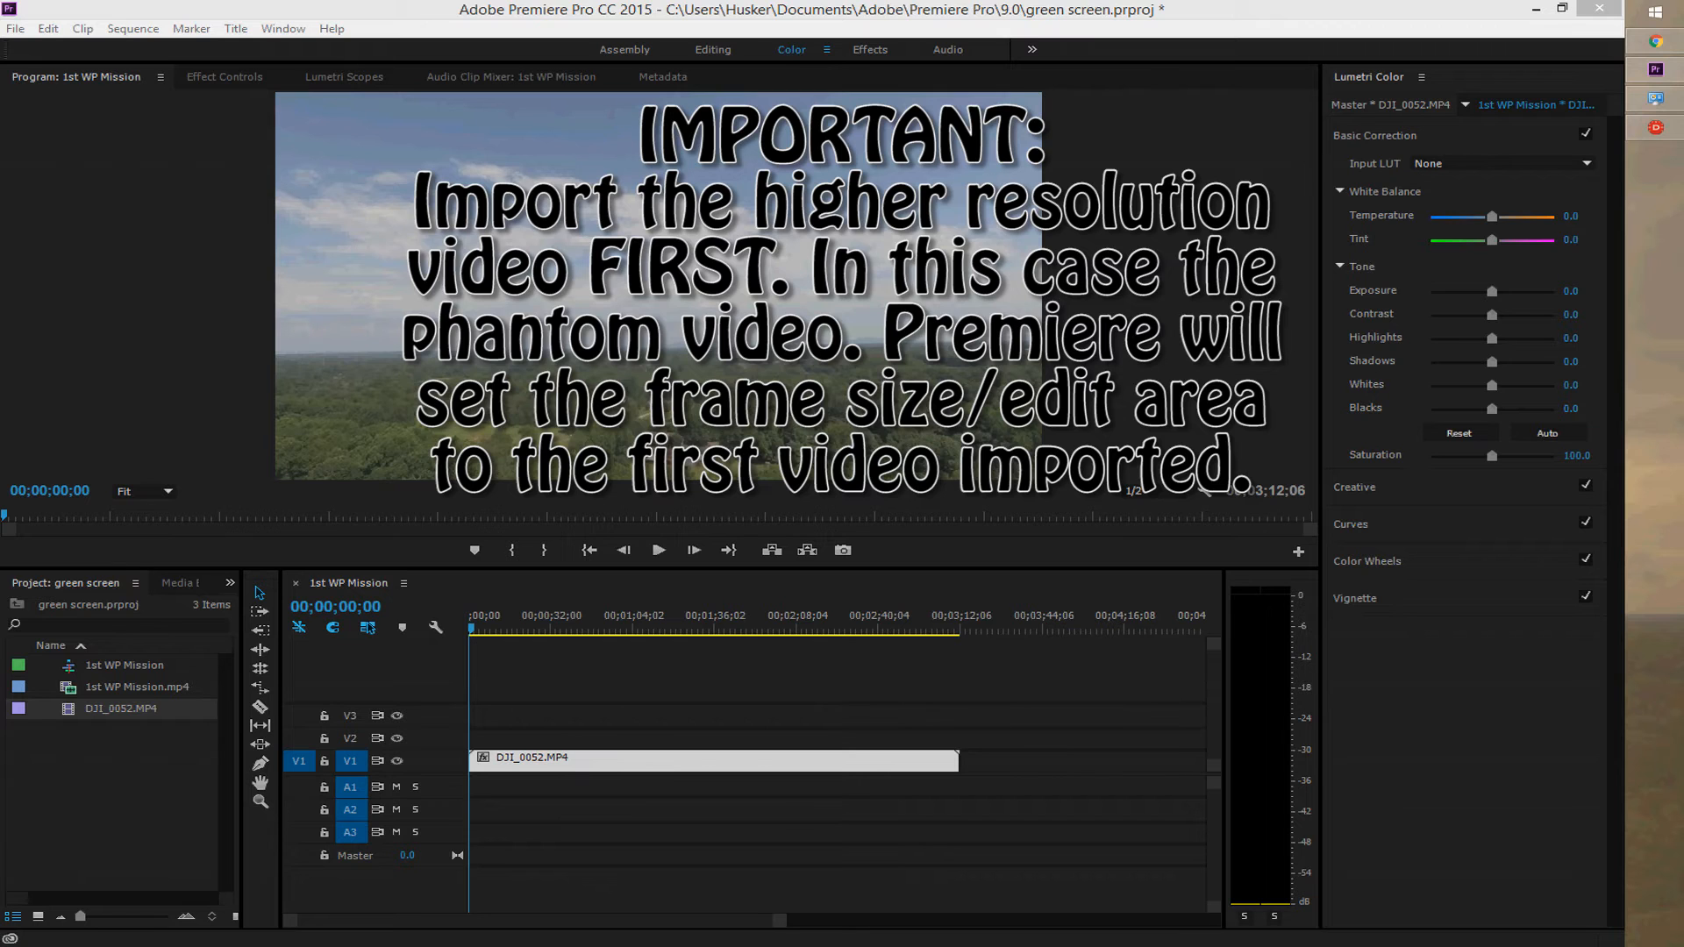
pyautogui.moveTo(1219, 581); pyautogui.dragTo(468, 752)
pyautogui.click(628, 614)
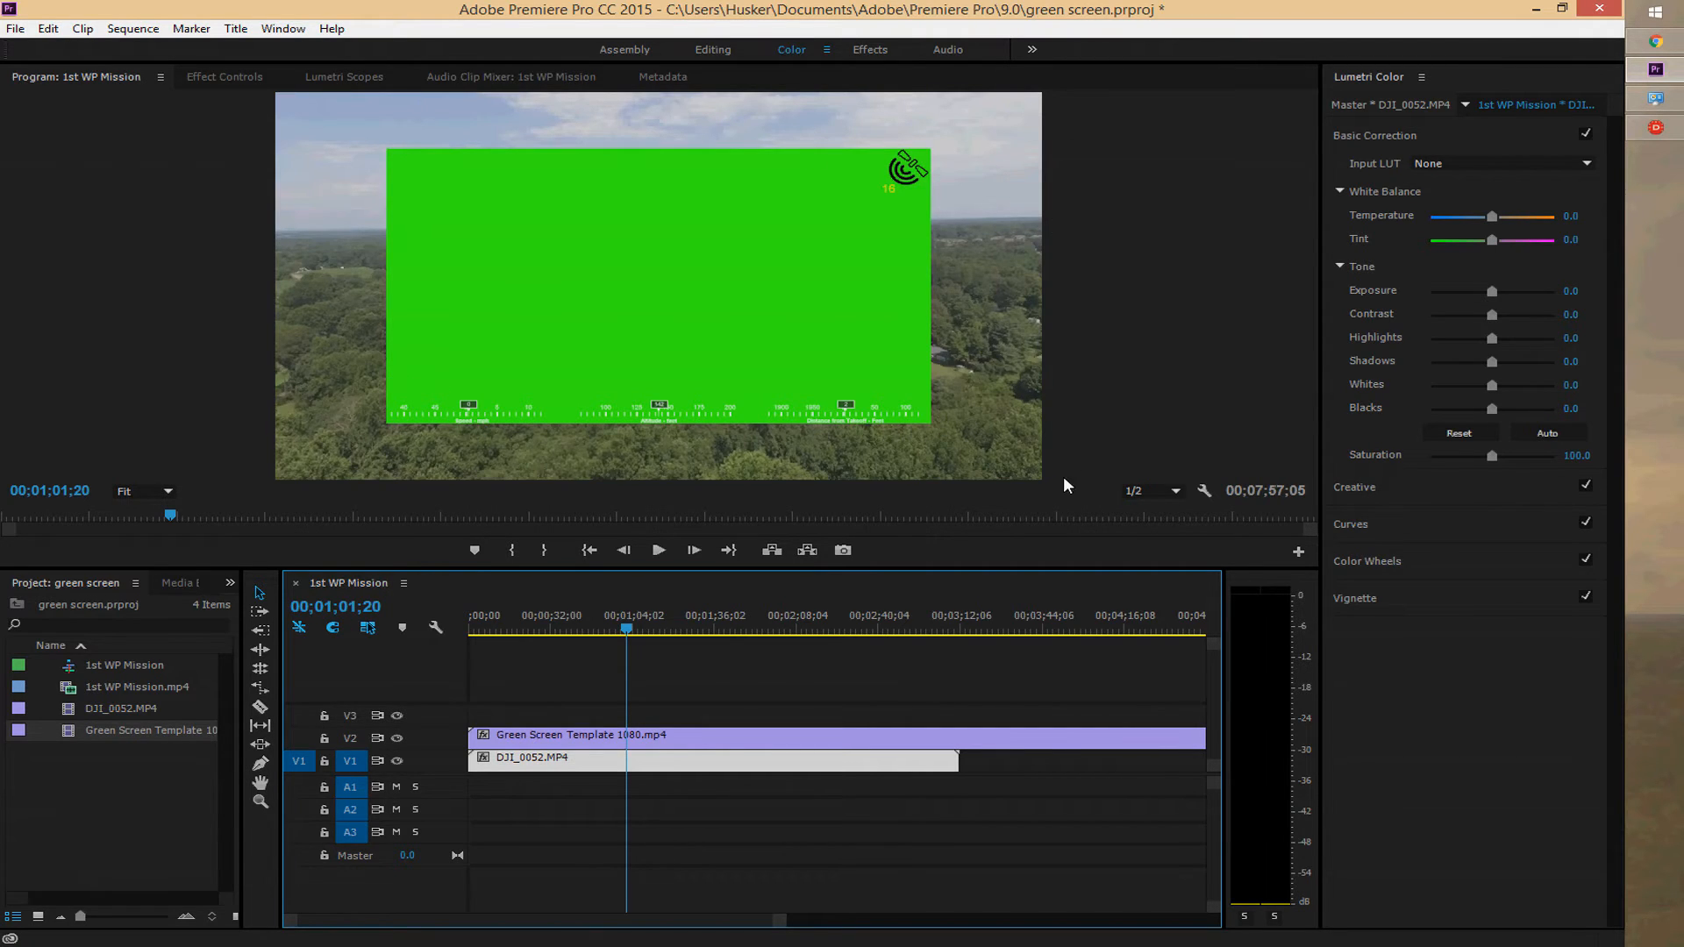
# Expand the Motion settings of the green-screen clip on V2 and float the Program monitor below them
pyautogui.click(625, 739)
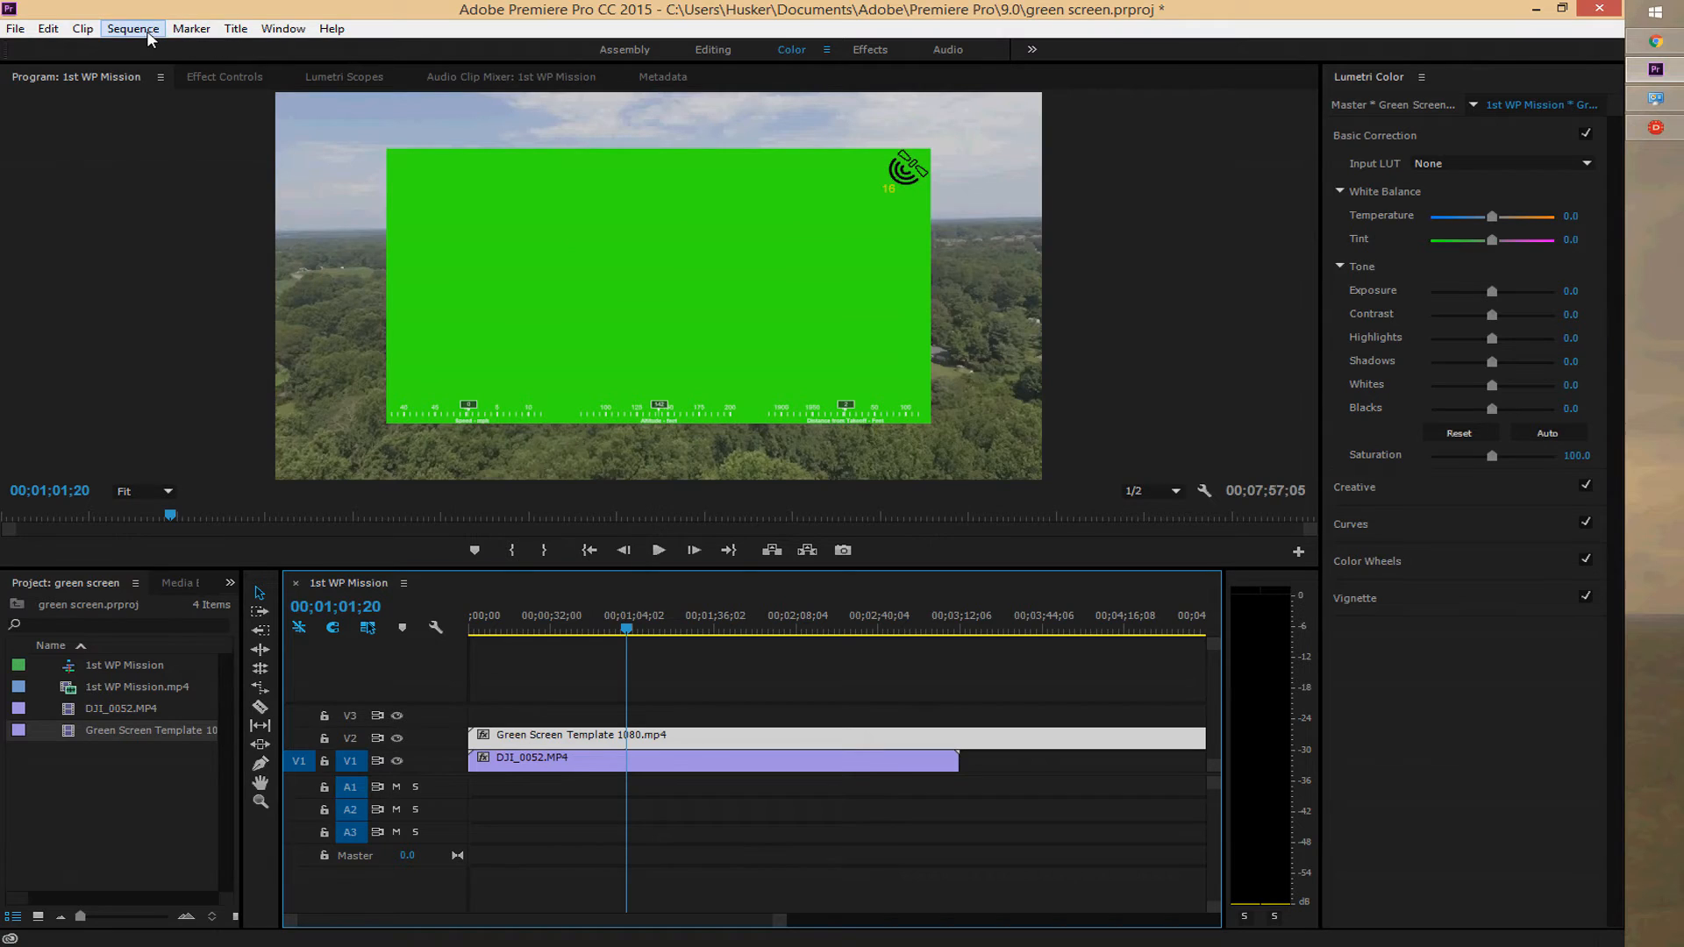
pyautogui.click(230, 79)
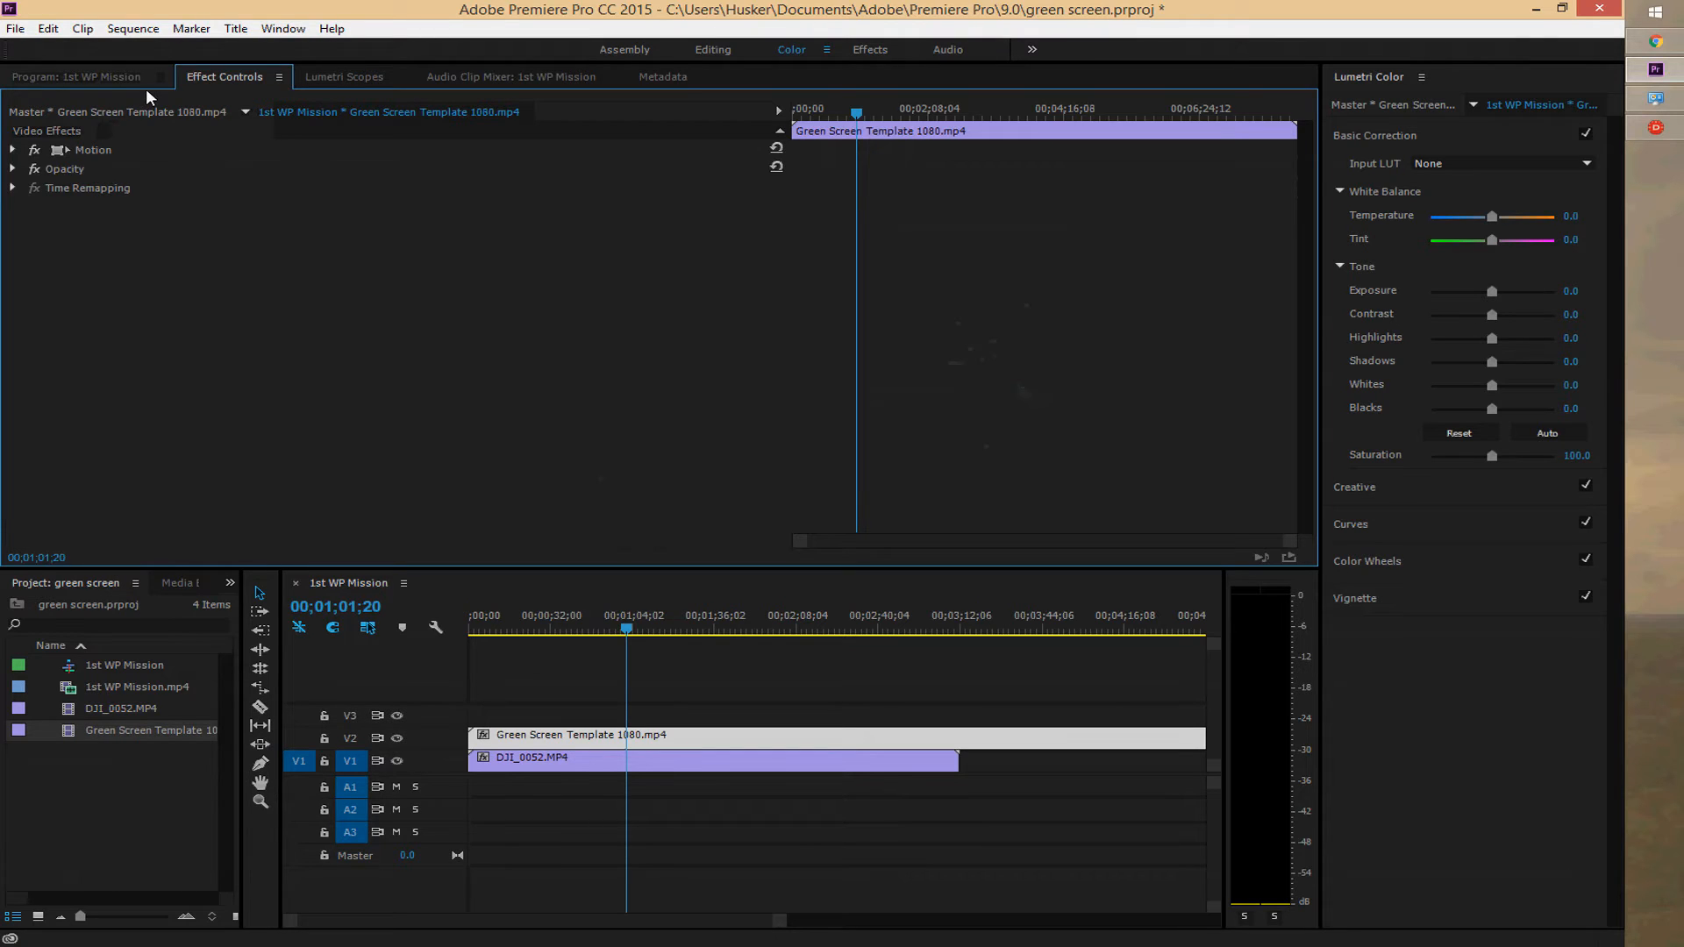
pyautogui.click(13, 150)
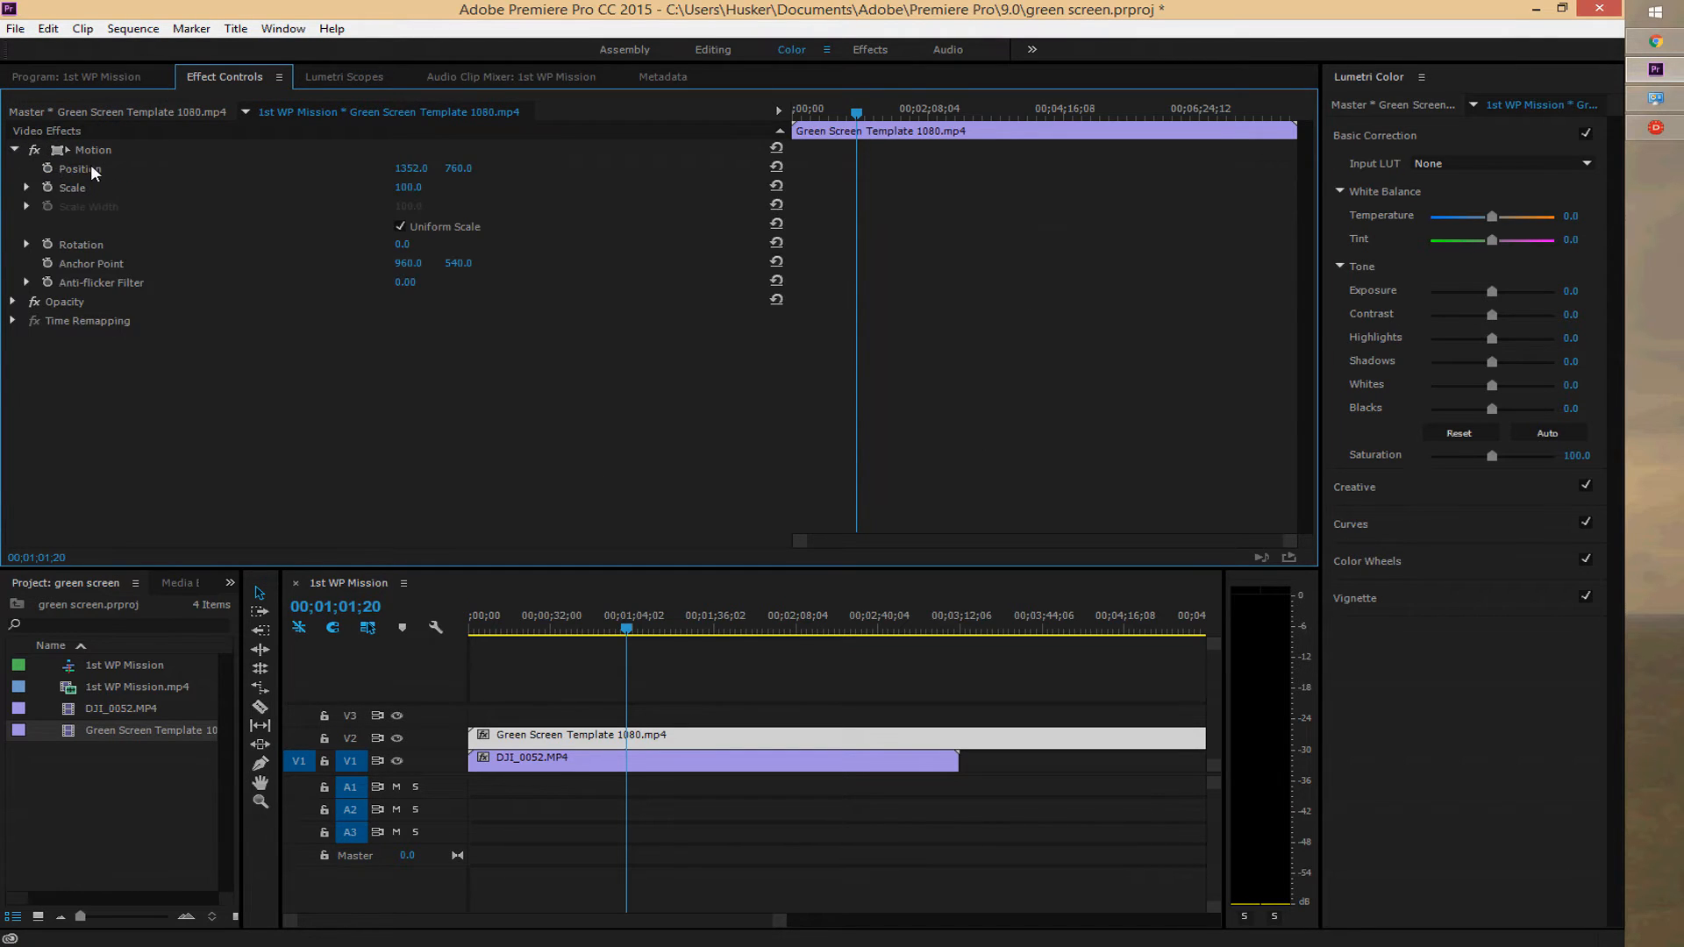
pyautogui.click(109, 75)
pyautogui.click(160, 77)
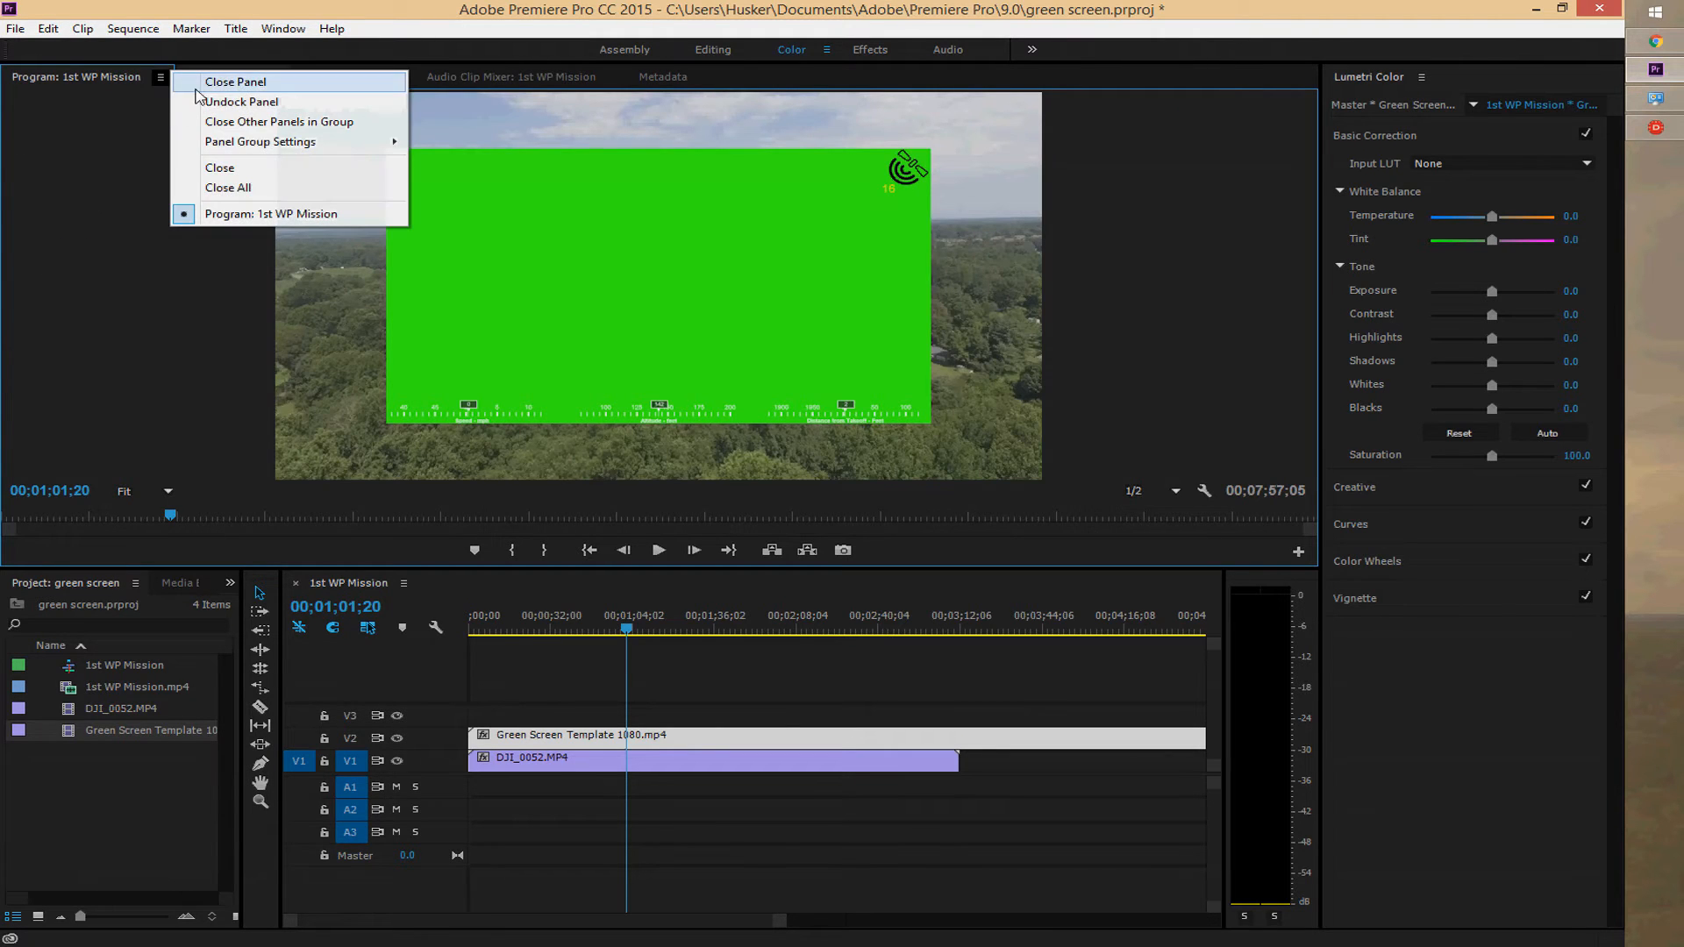
pyautogui.click(237, 101)
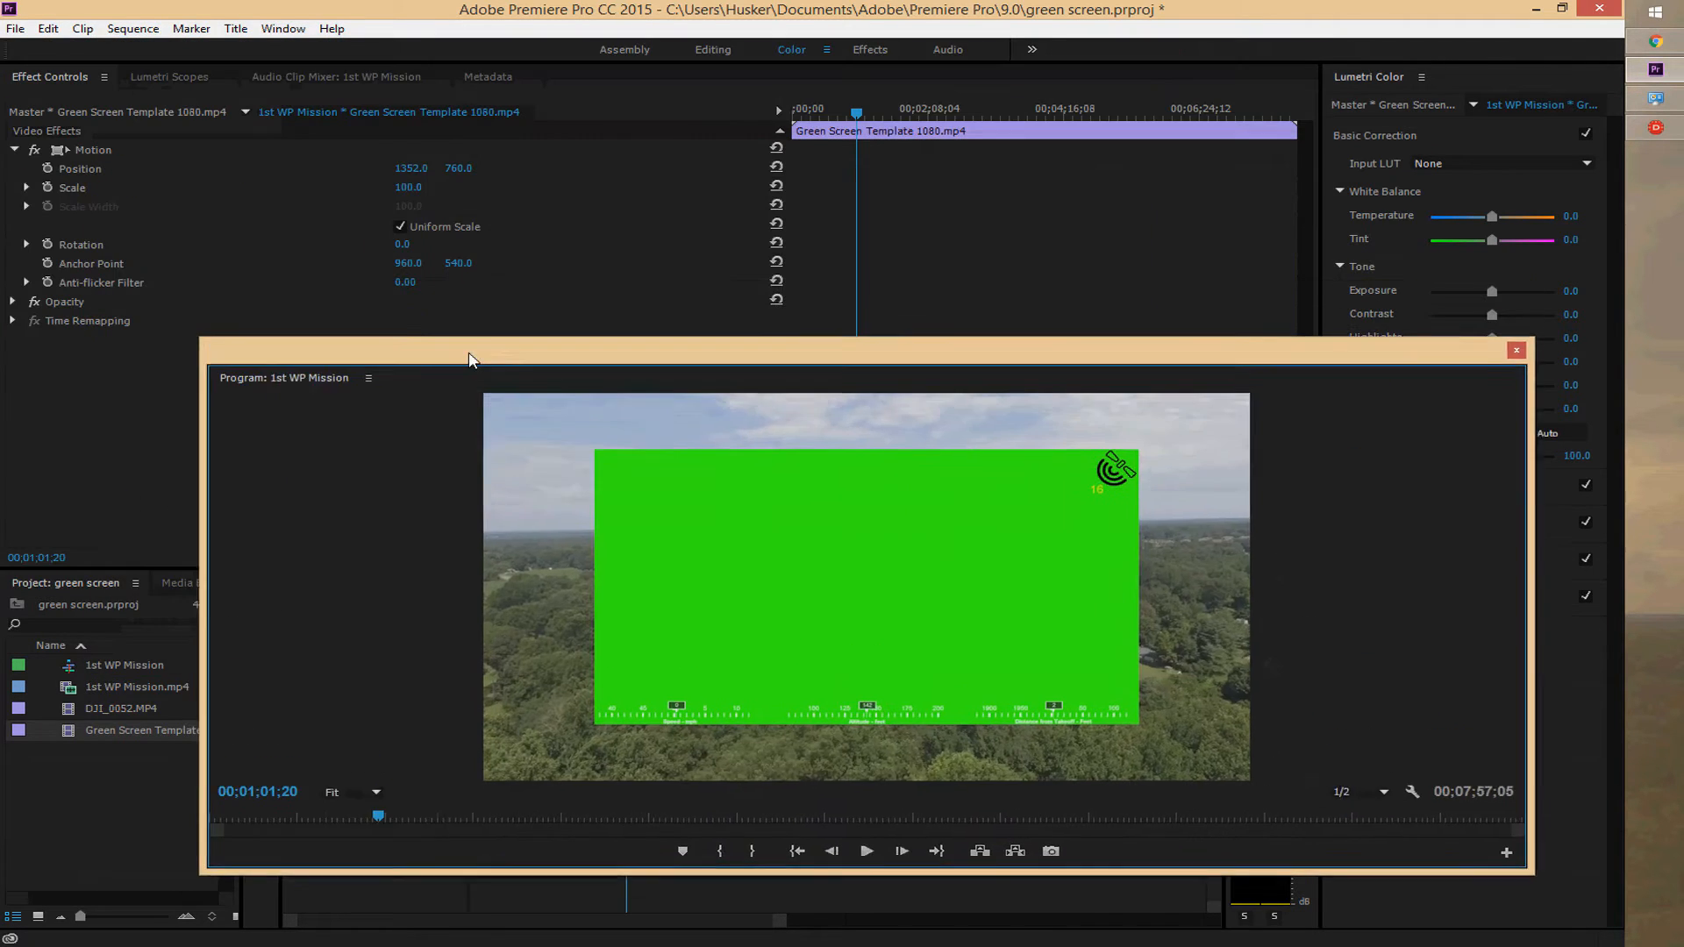
pyautogui.moveTo(477, 353); pyautogui.dragTo(302, 410)
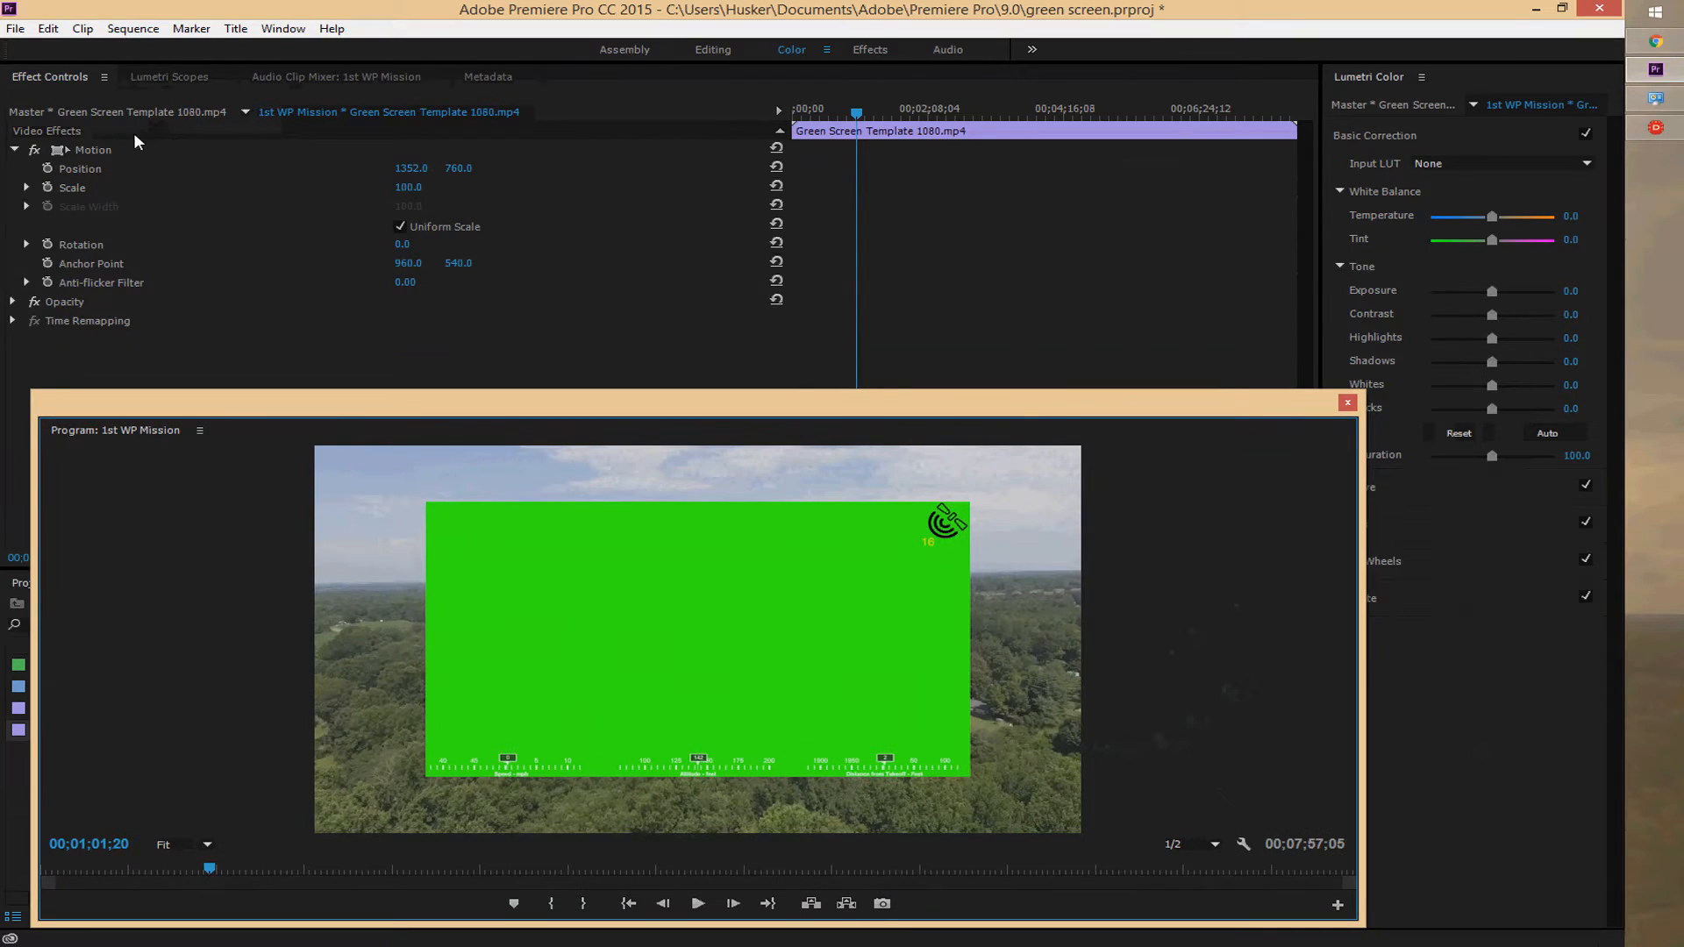
# Scale the green-screen clip to 142 so it fills the frame, and dock the Program monitor back in its original group
pyautogui.click(119, 150)
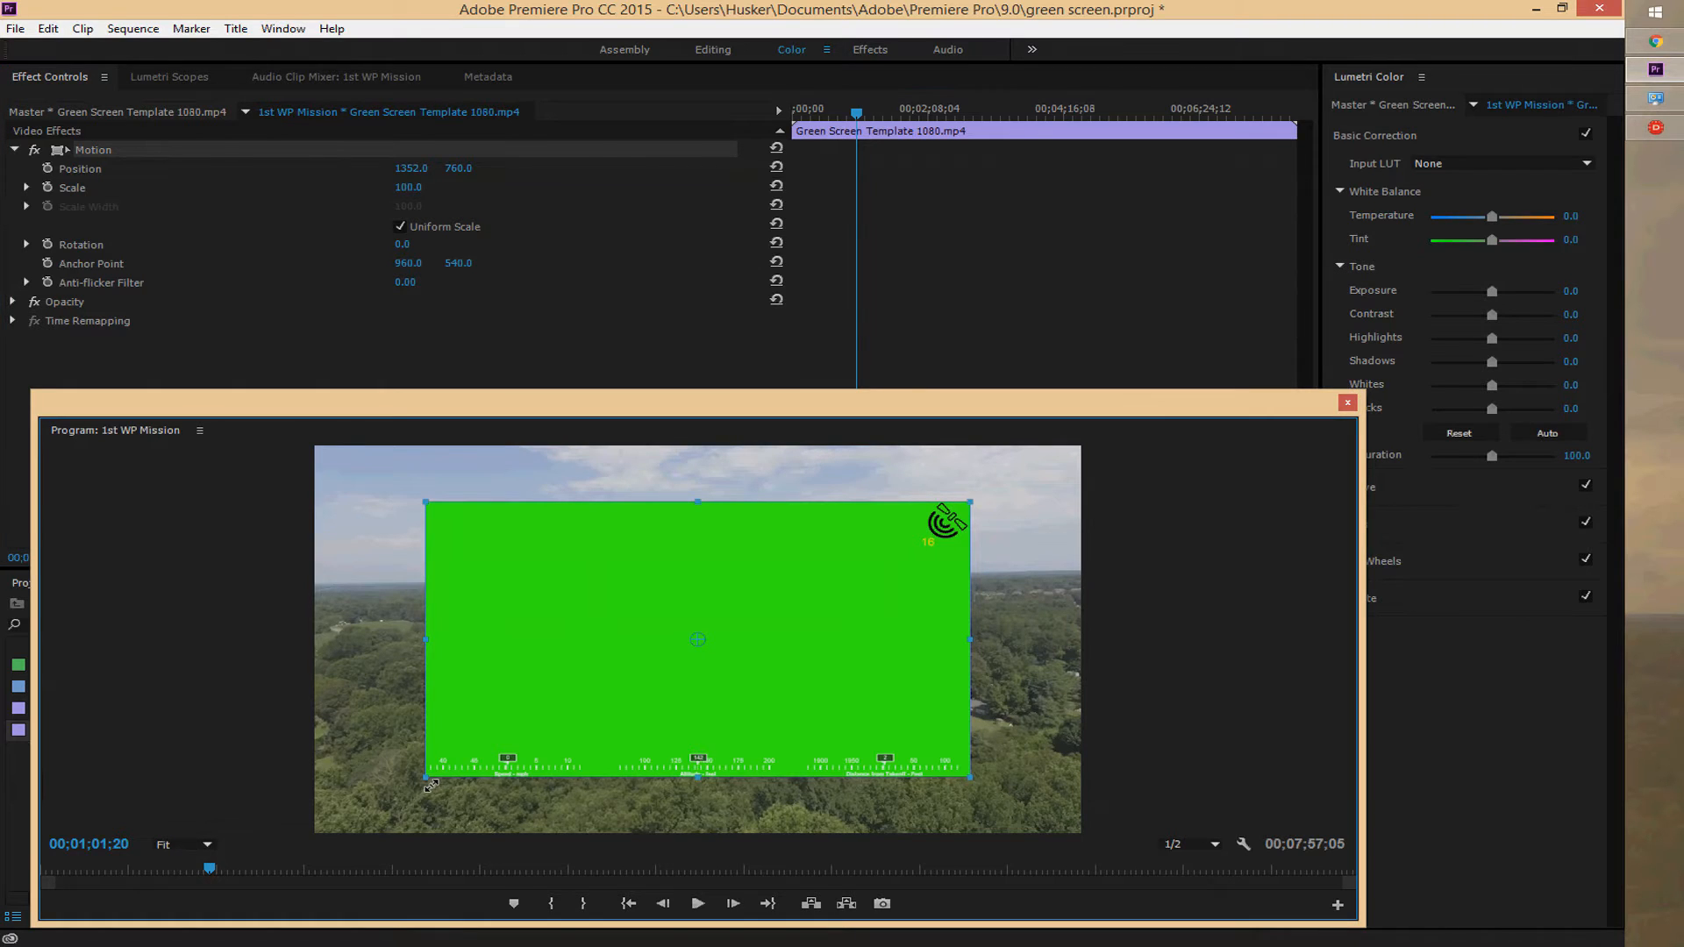
pyautogui.moveTo(430, 785); pyautogui.dragTo(339, 843)
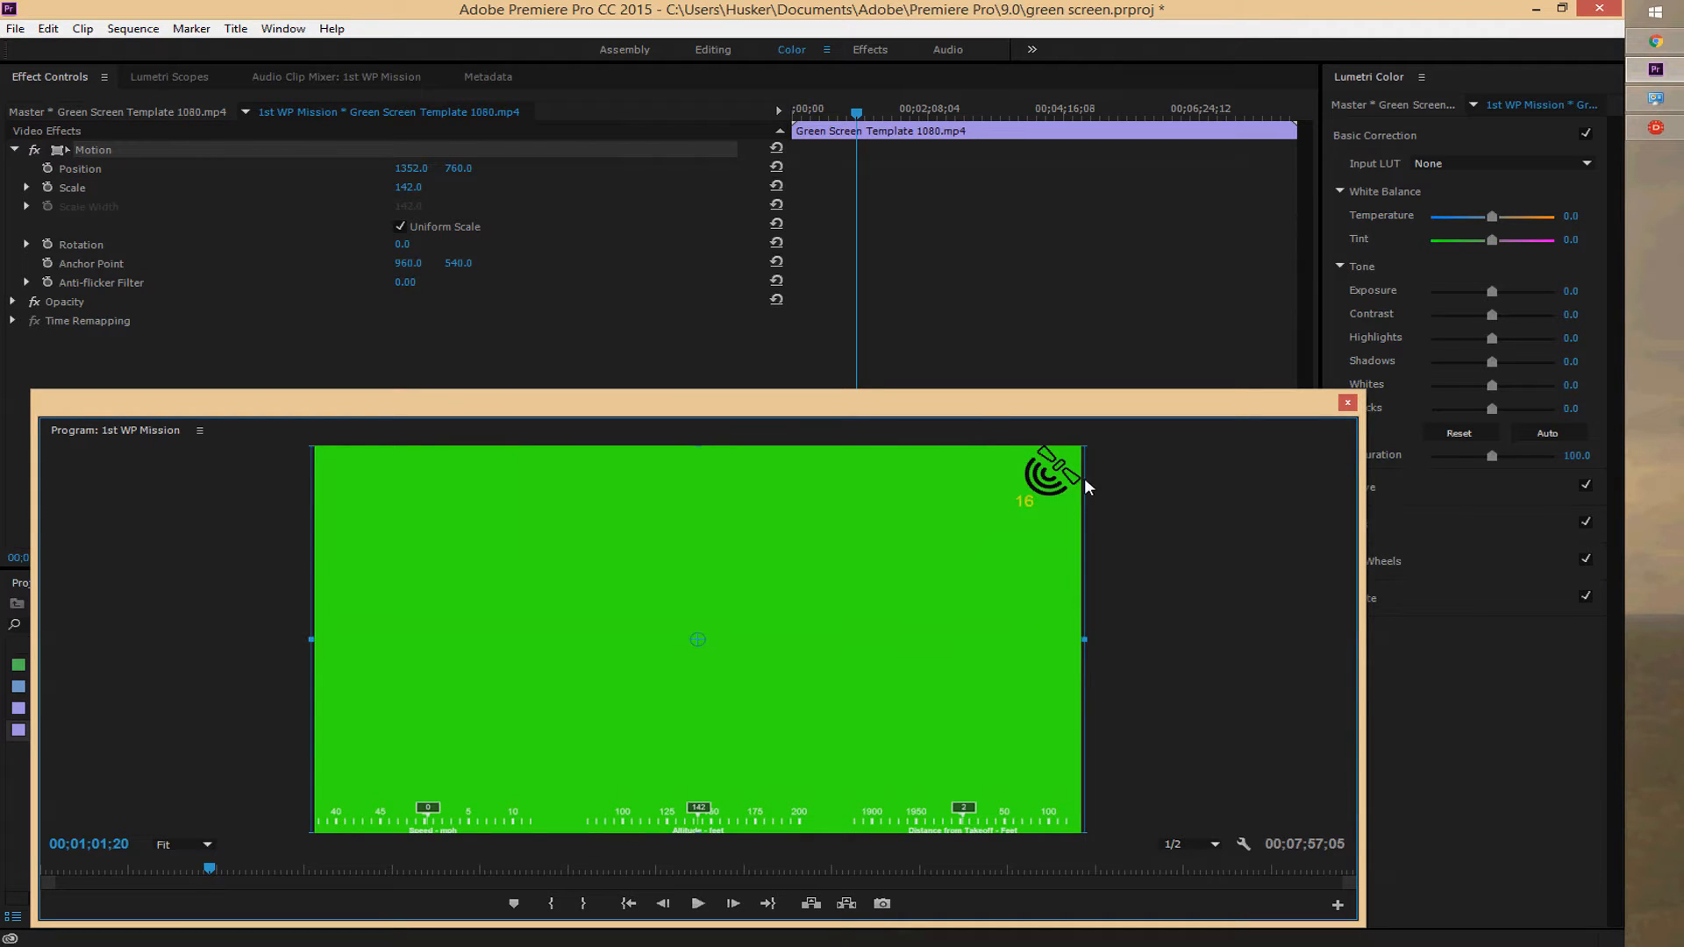
pyautogui.moveTo(962, 416); pyautogui.dragTo(1065, 323)
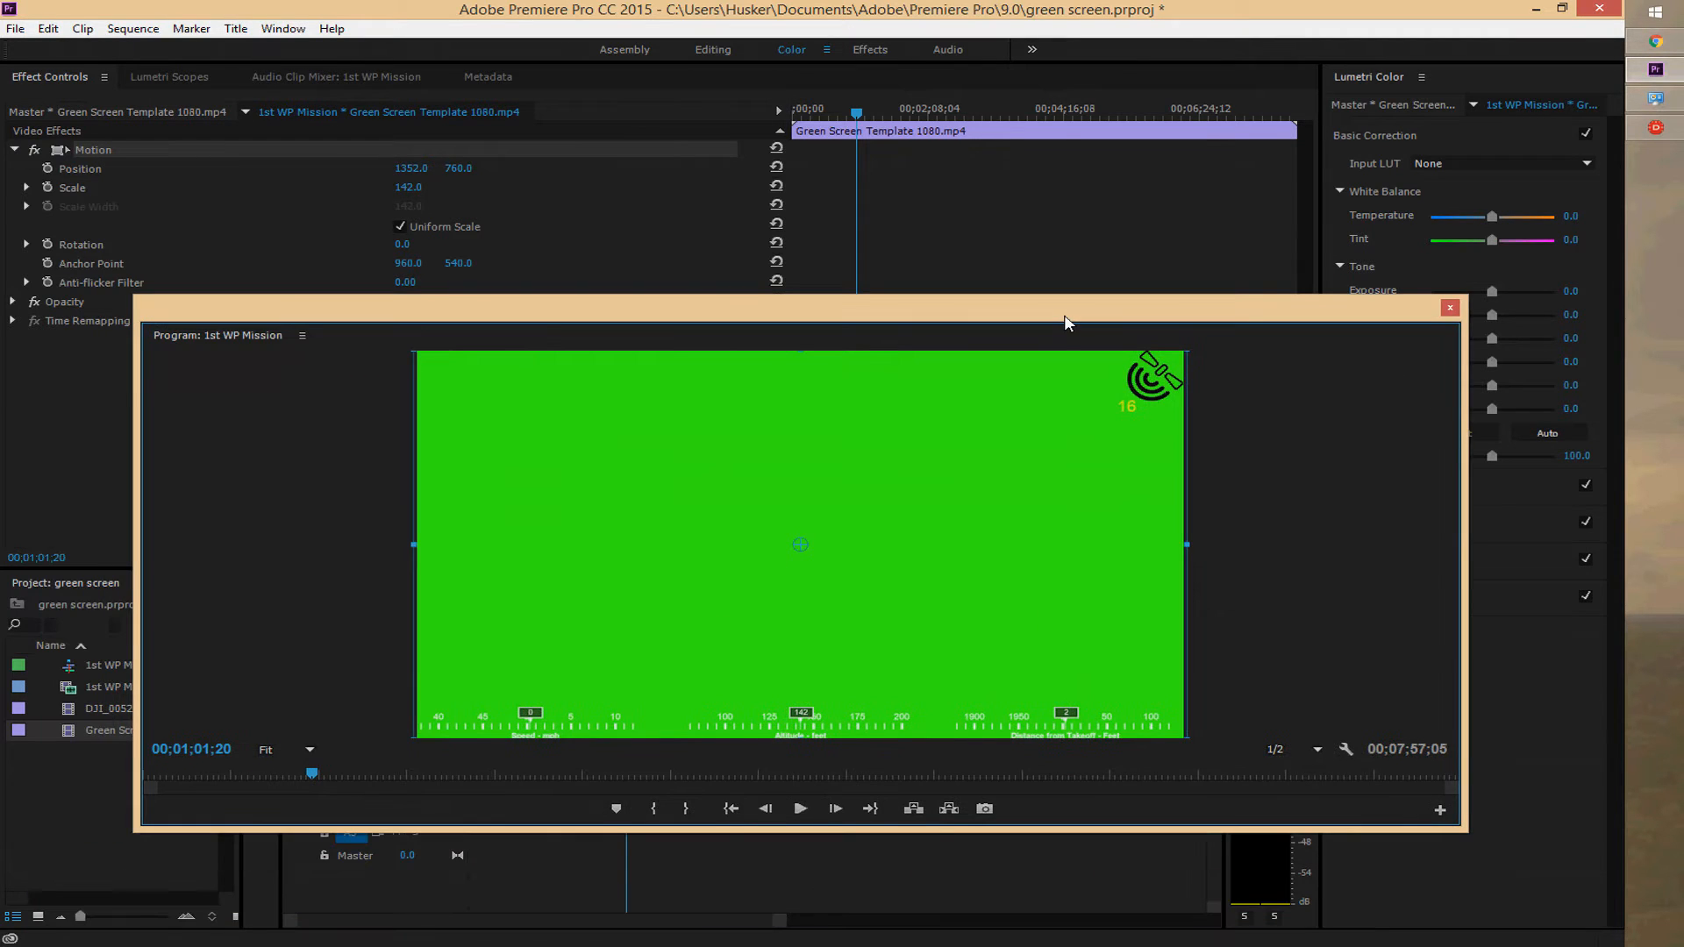
pyautogui.moveTo(229, 335); pyautogui.dragTo(75, 87)
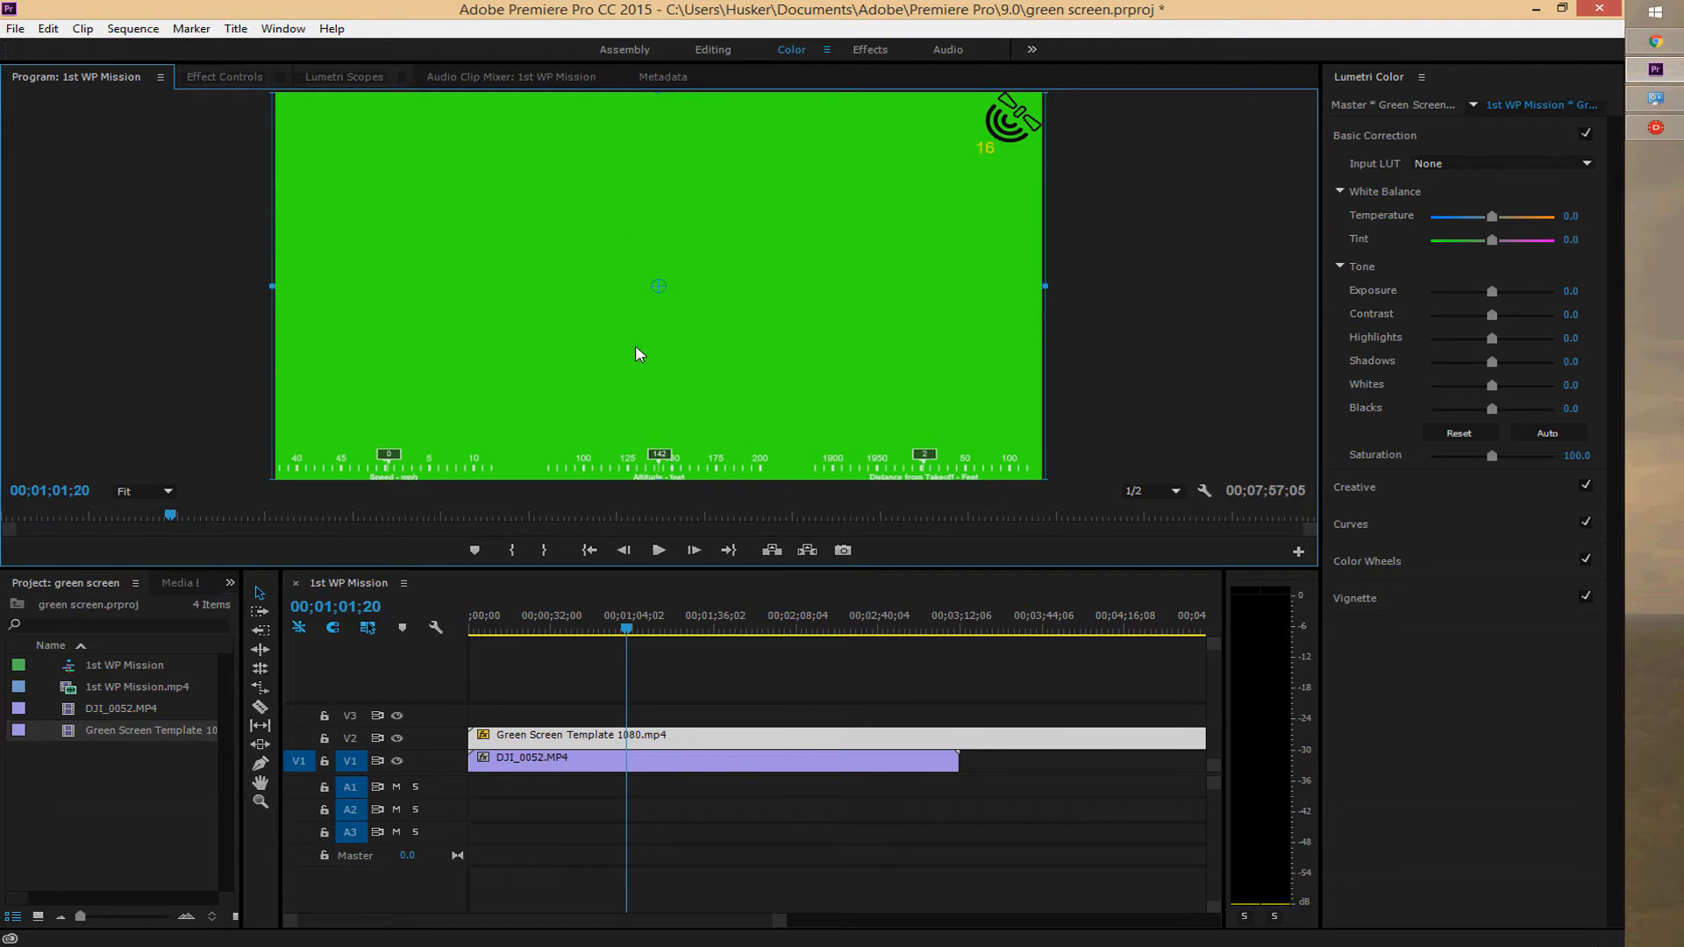
# Toggle V2's visibility off and on to check the footage below, and apply the Ultra Key effect to the green-screen clip
pyautogui.click(400, 737)
pyautogui.click(400, 737)
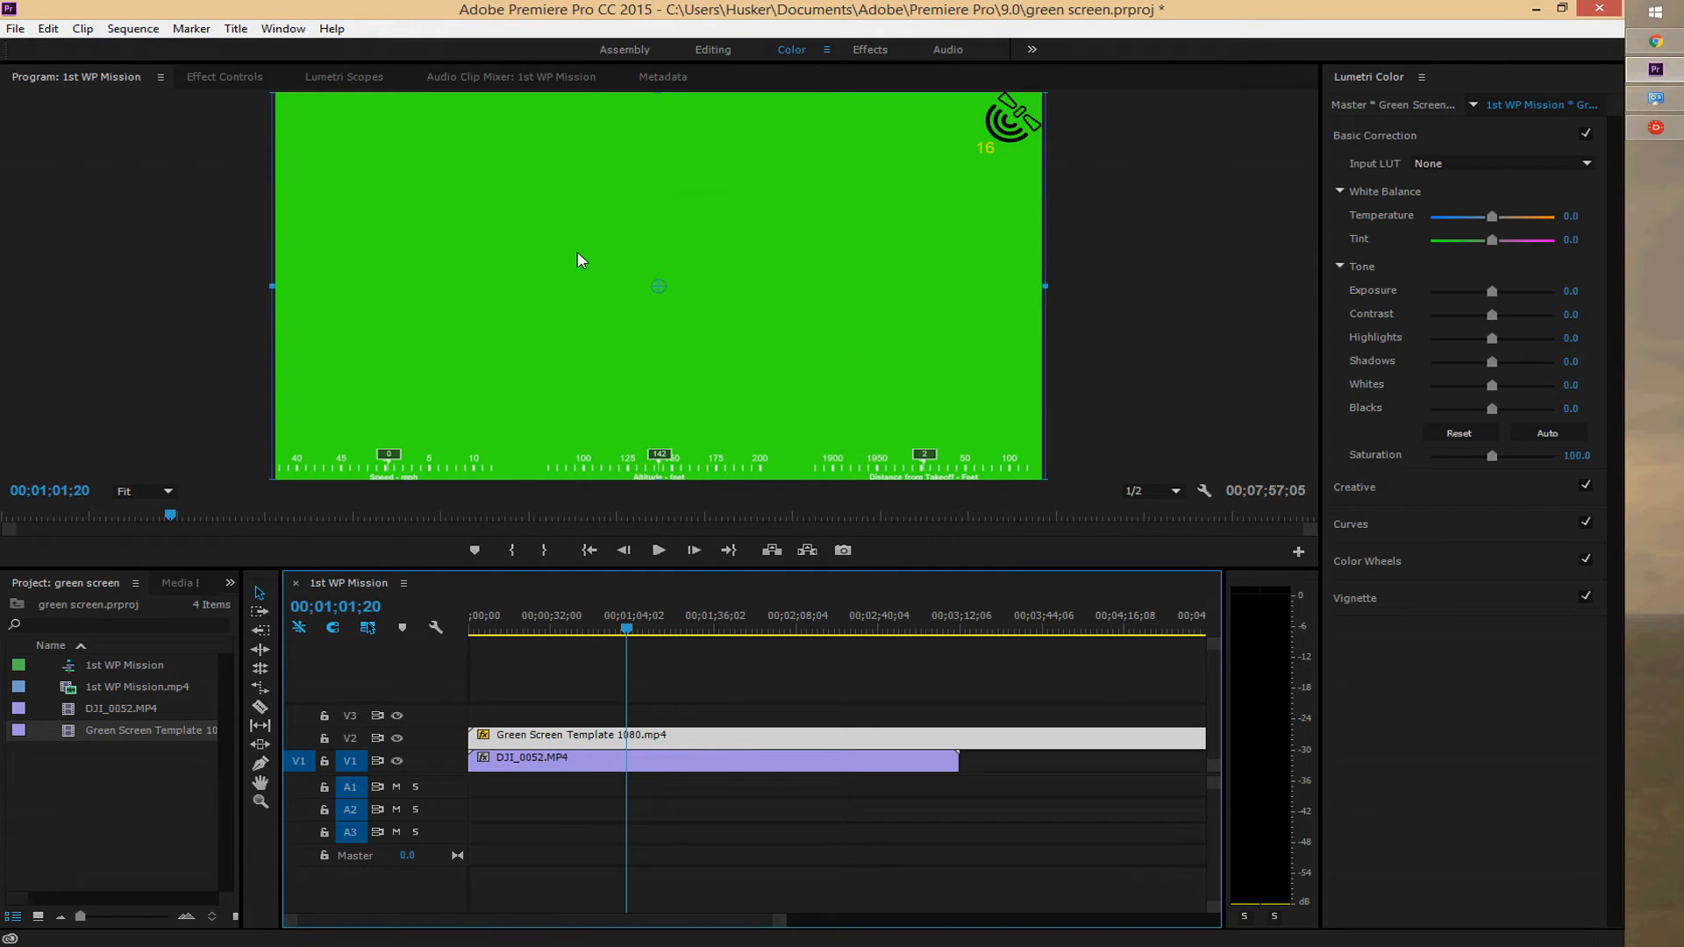
pyautogui.click(231, 584)
pyautogui.click(254, 674)
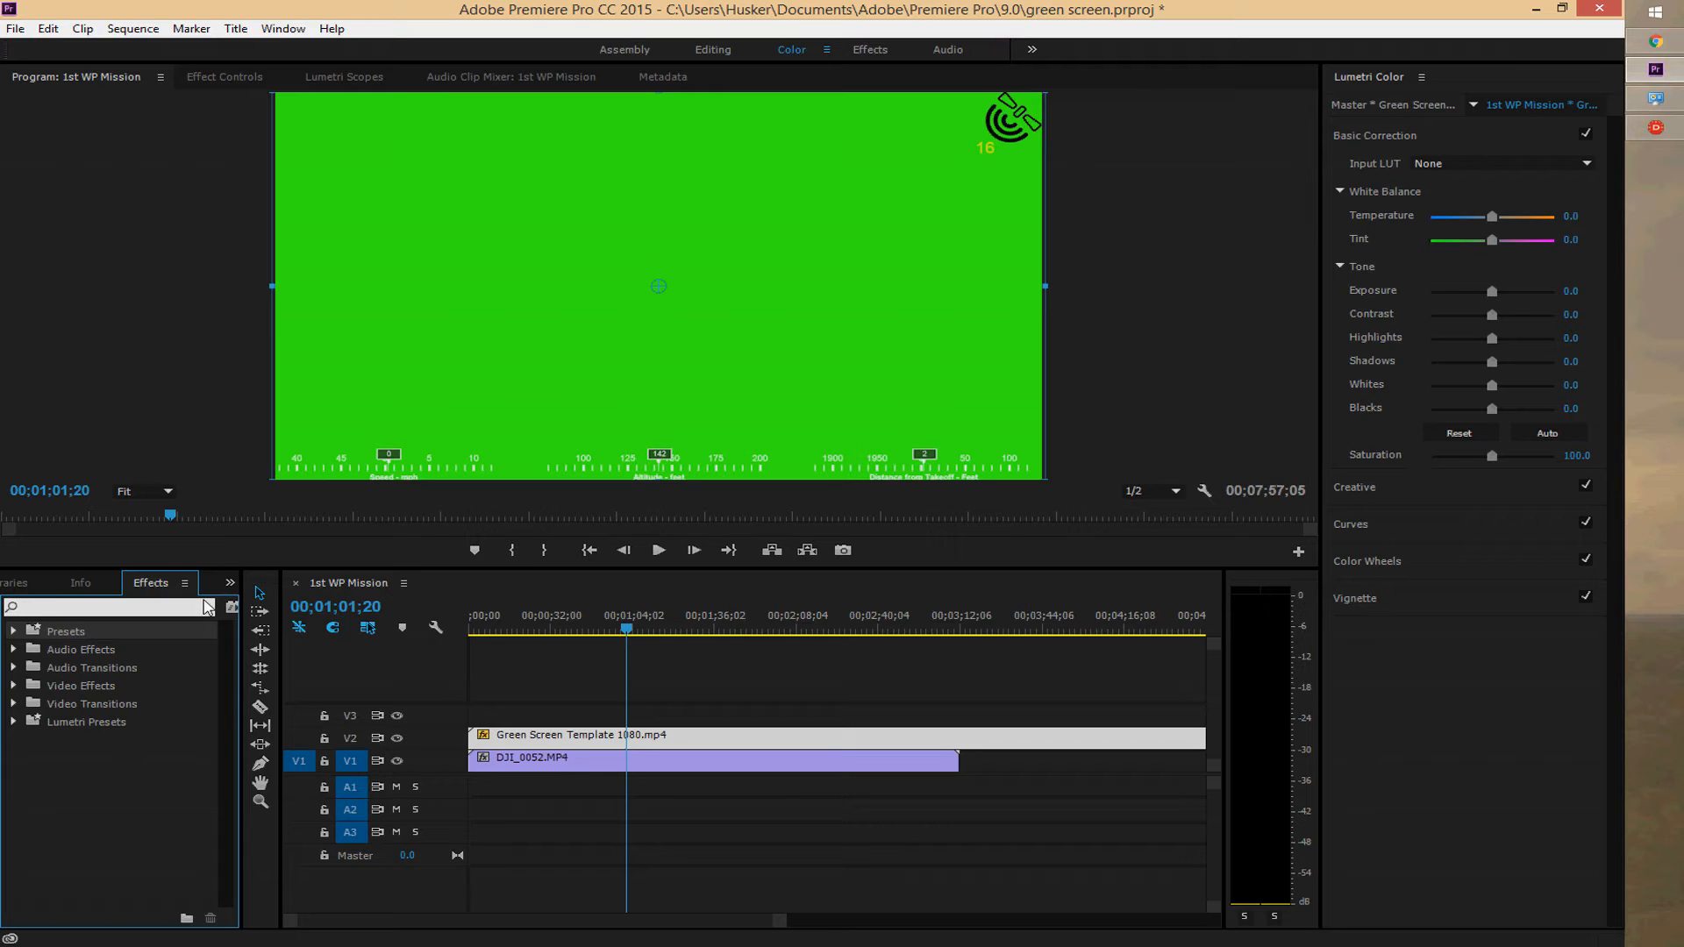
pyautogui.write('ultra')
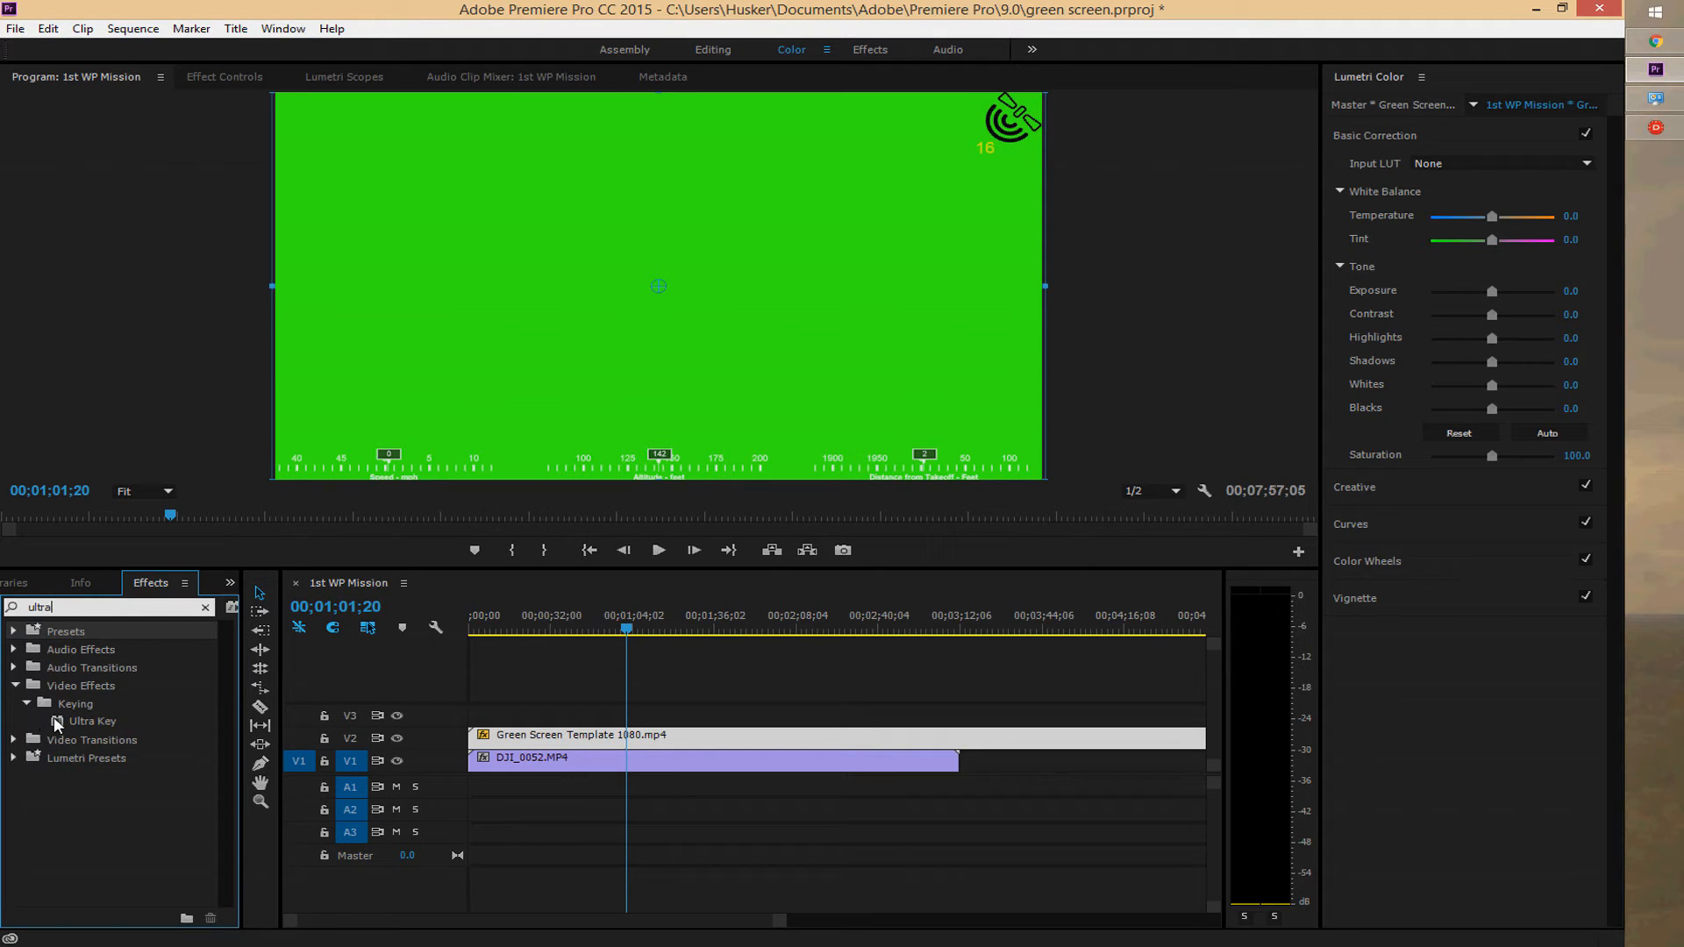
pyautogui.moveTo(54, 718); pyautogui.dragTo(547, 741)
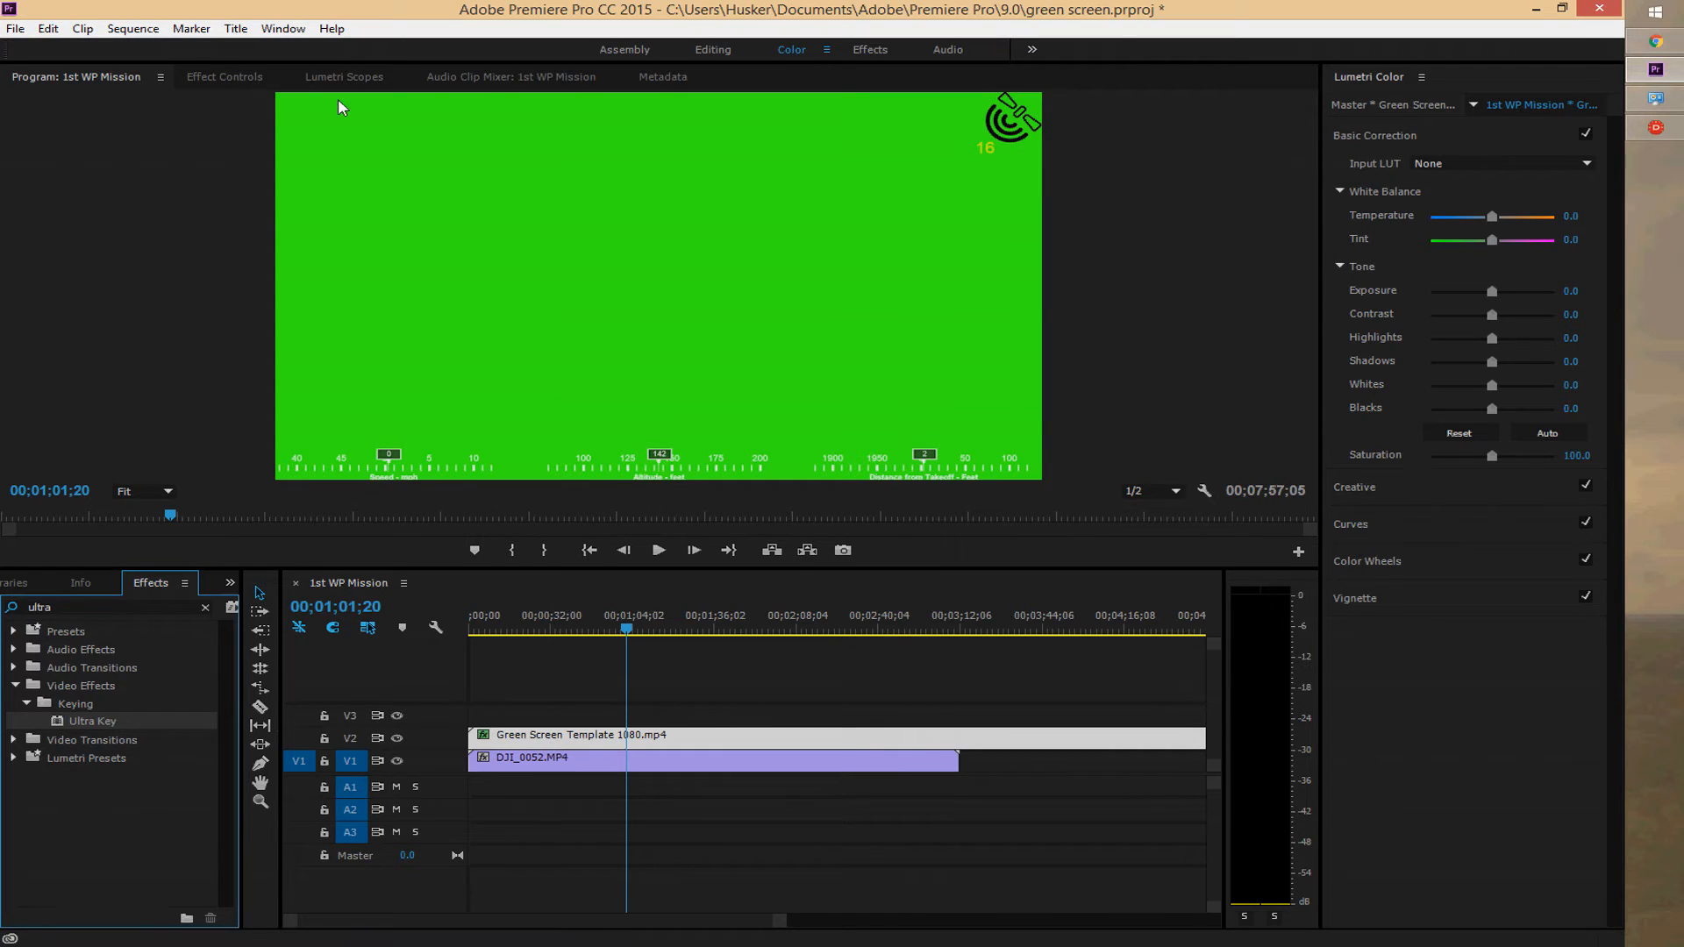
# Float the Program monitor below the green-screen clip's effect settings and collapse its Motion settings
pyautogui.click(161, 79)
pyautogui.click(386, 101)
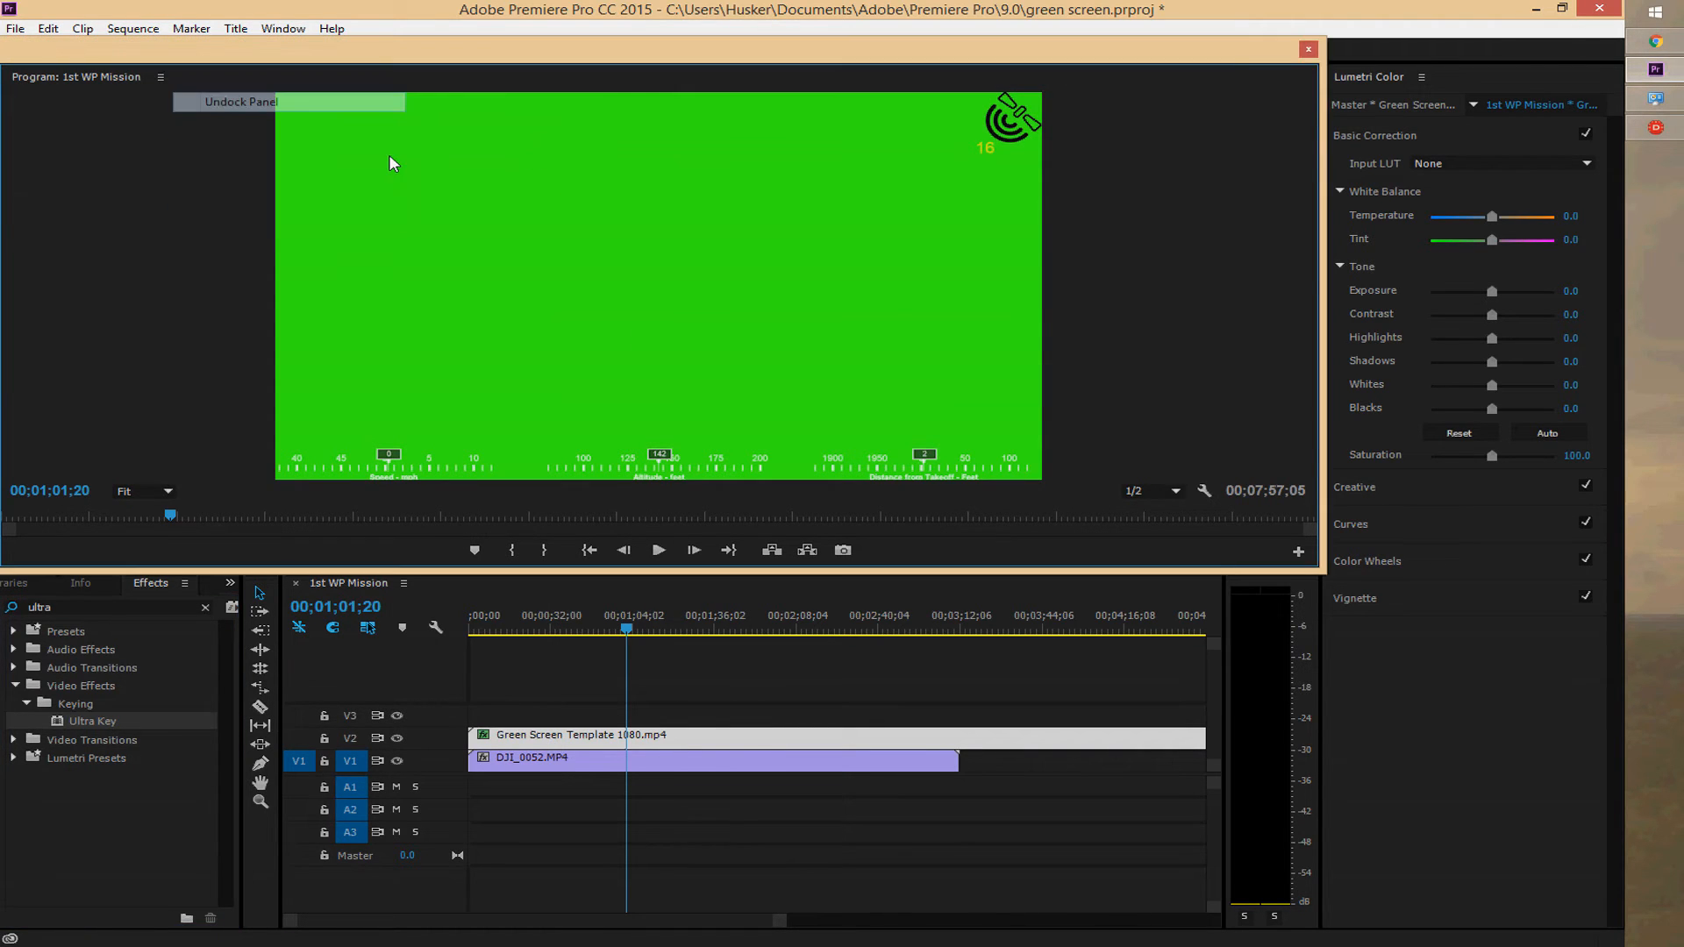
pyautogui.moveTo(414, 58); pyautogui.dragTo(430, 421)
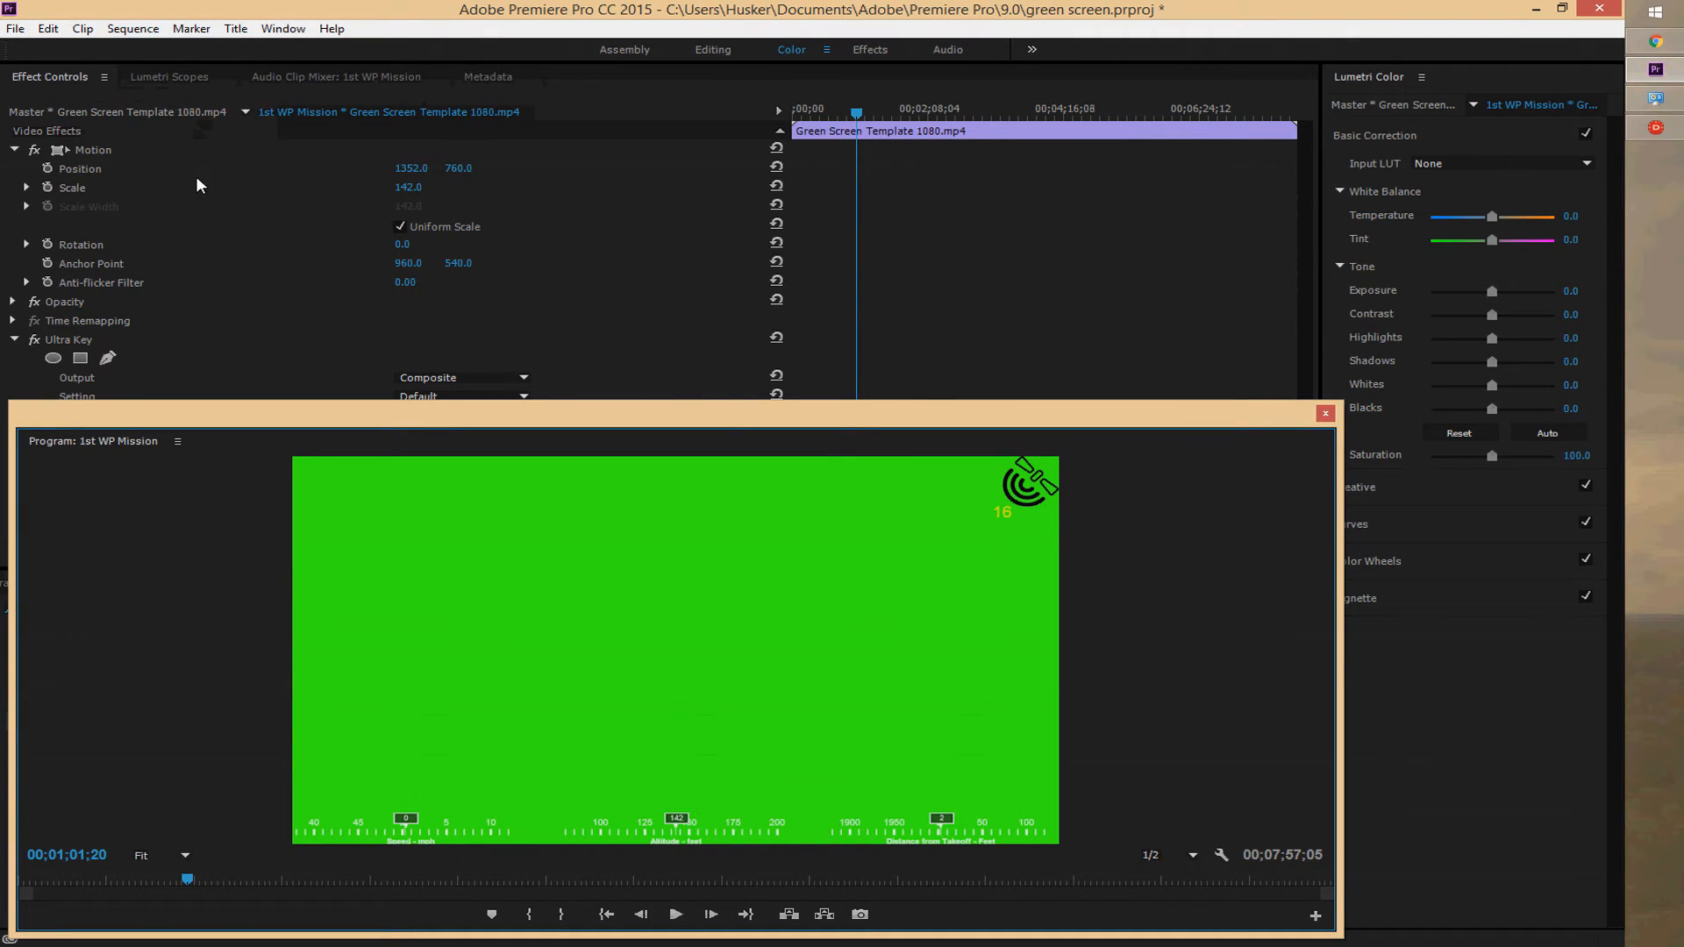
pyautogui.click(15, 150)
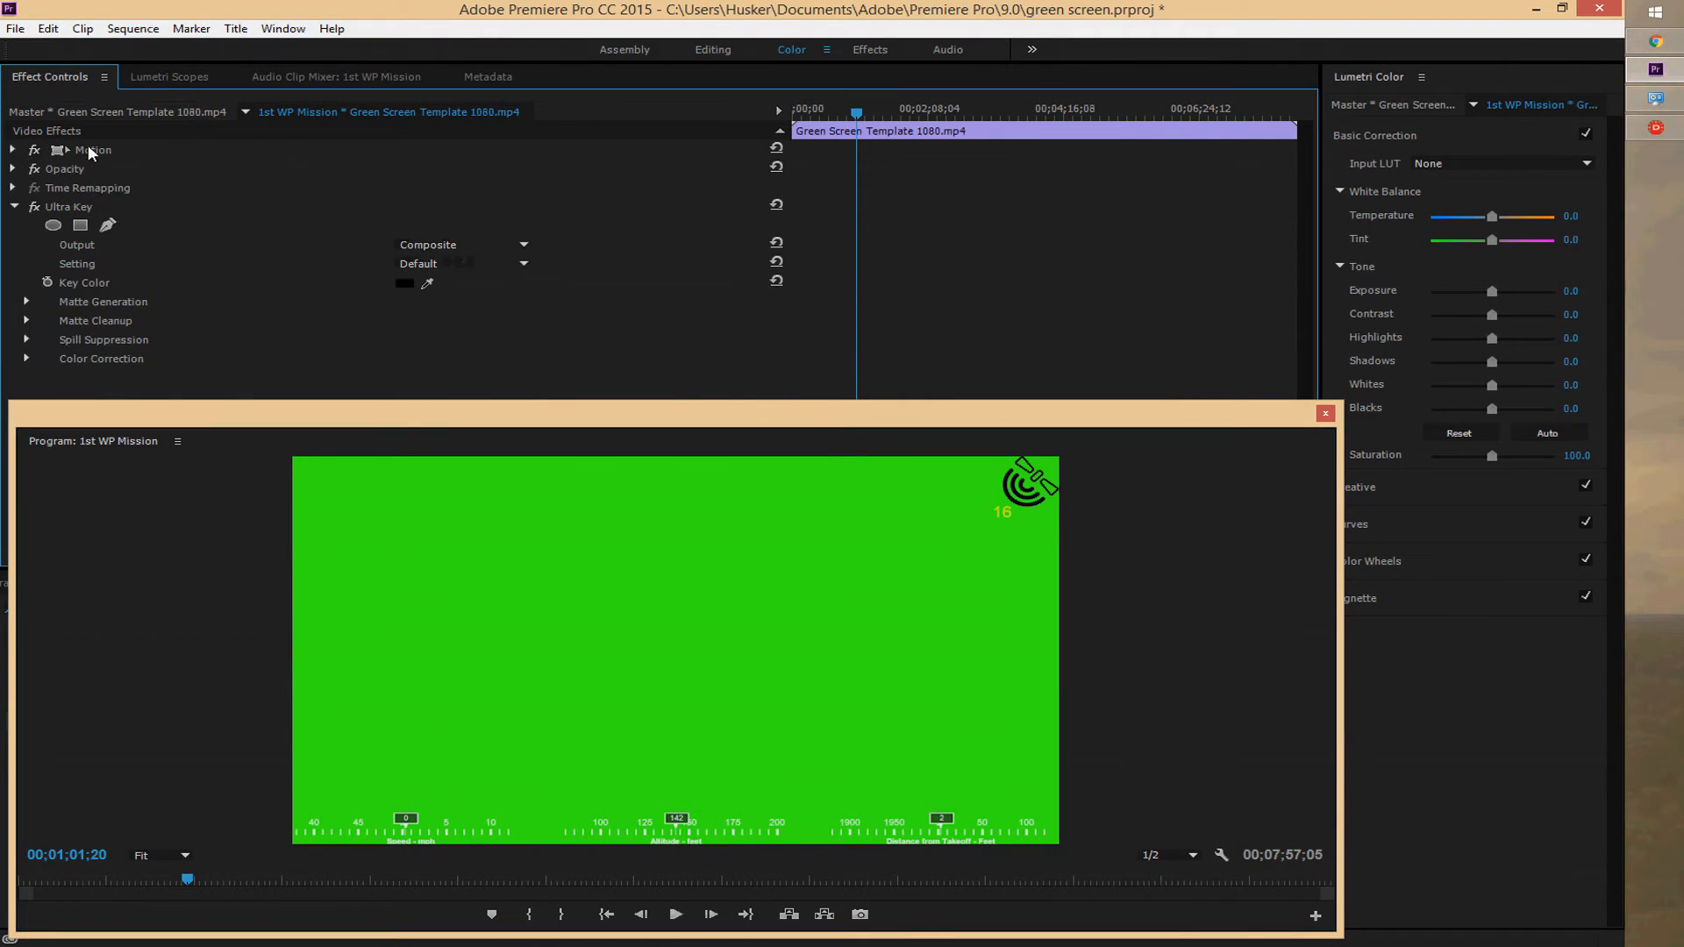
# Set Ultra Key's Key Color by sampling the green background in the Program monitor
pyautogui.click(118, 209)
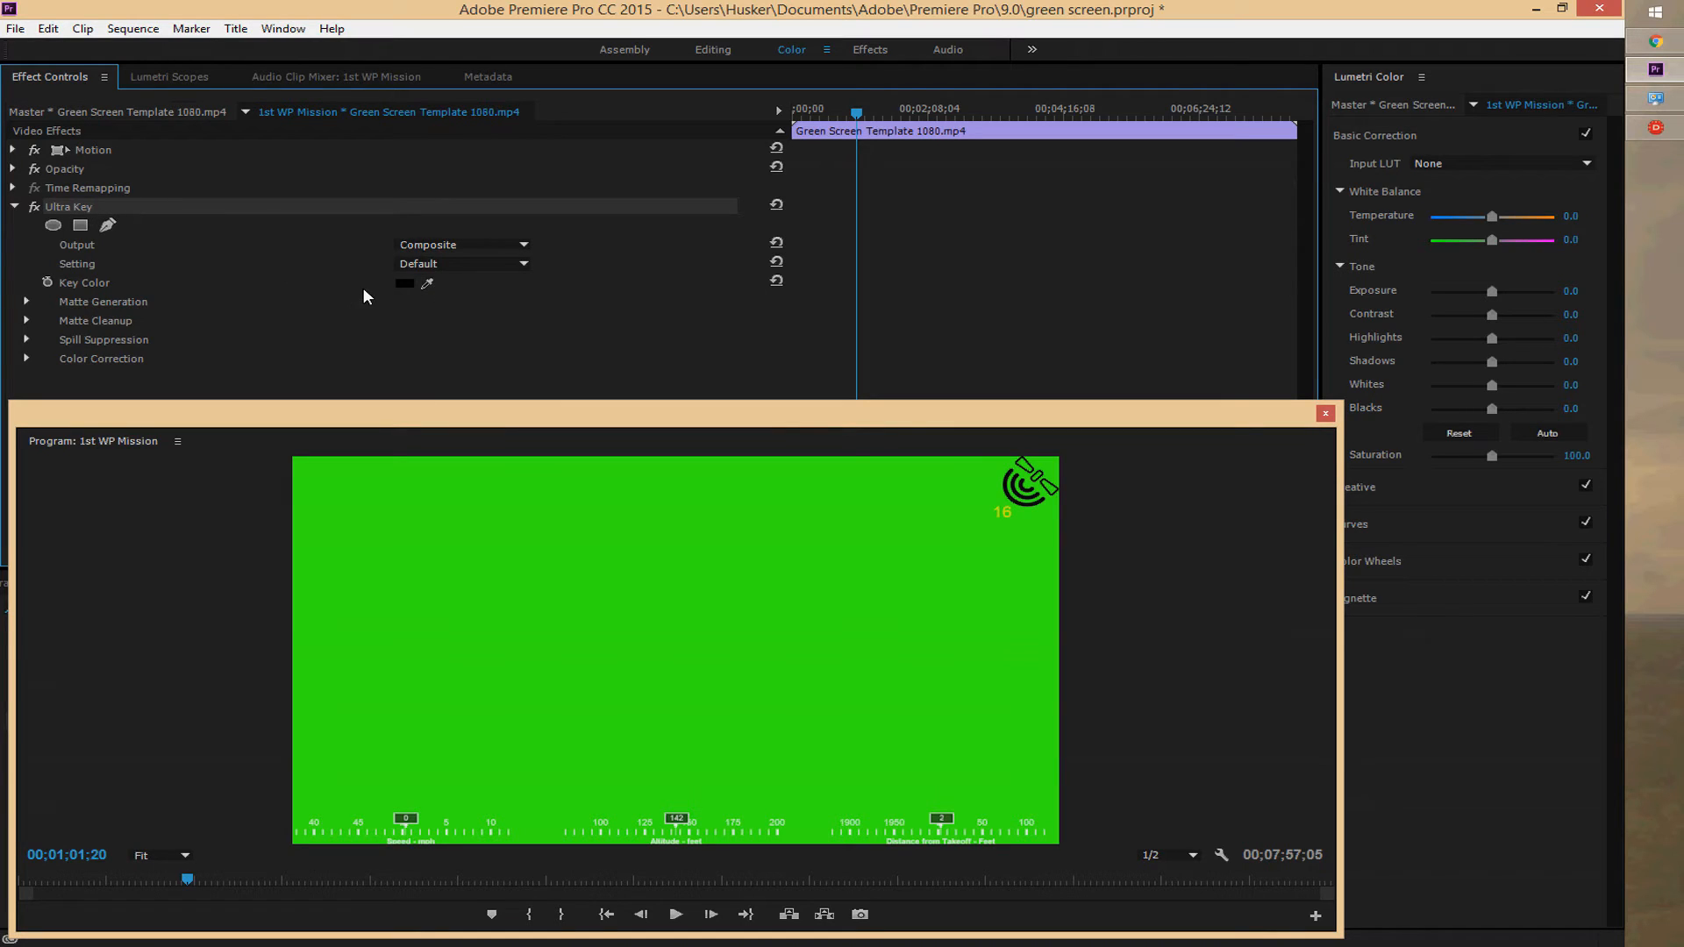
pyautogui.click(427, 283)
pyautogui.click(697, 585)
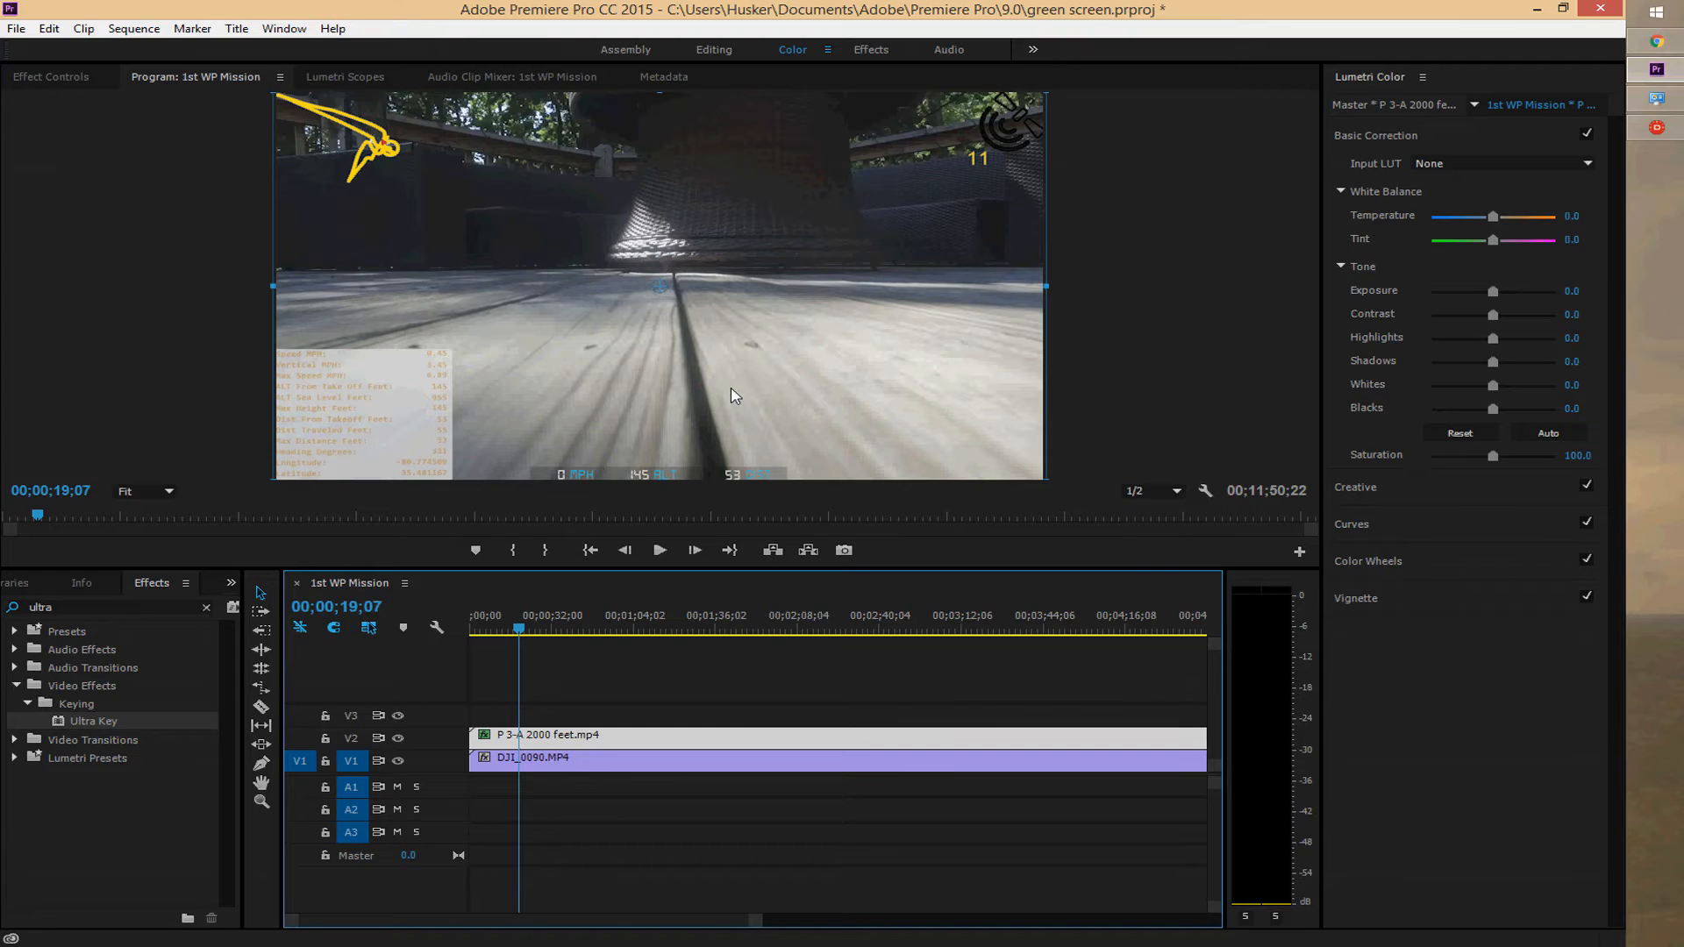
# Hide V1 and trim the start of P 3-A 2000 feet.mp4 on V2 to 00;00;03;25
pyautogui.click(400, 761)
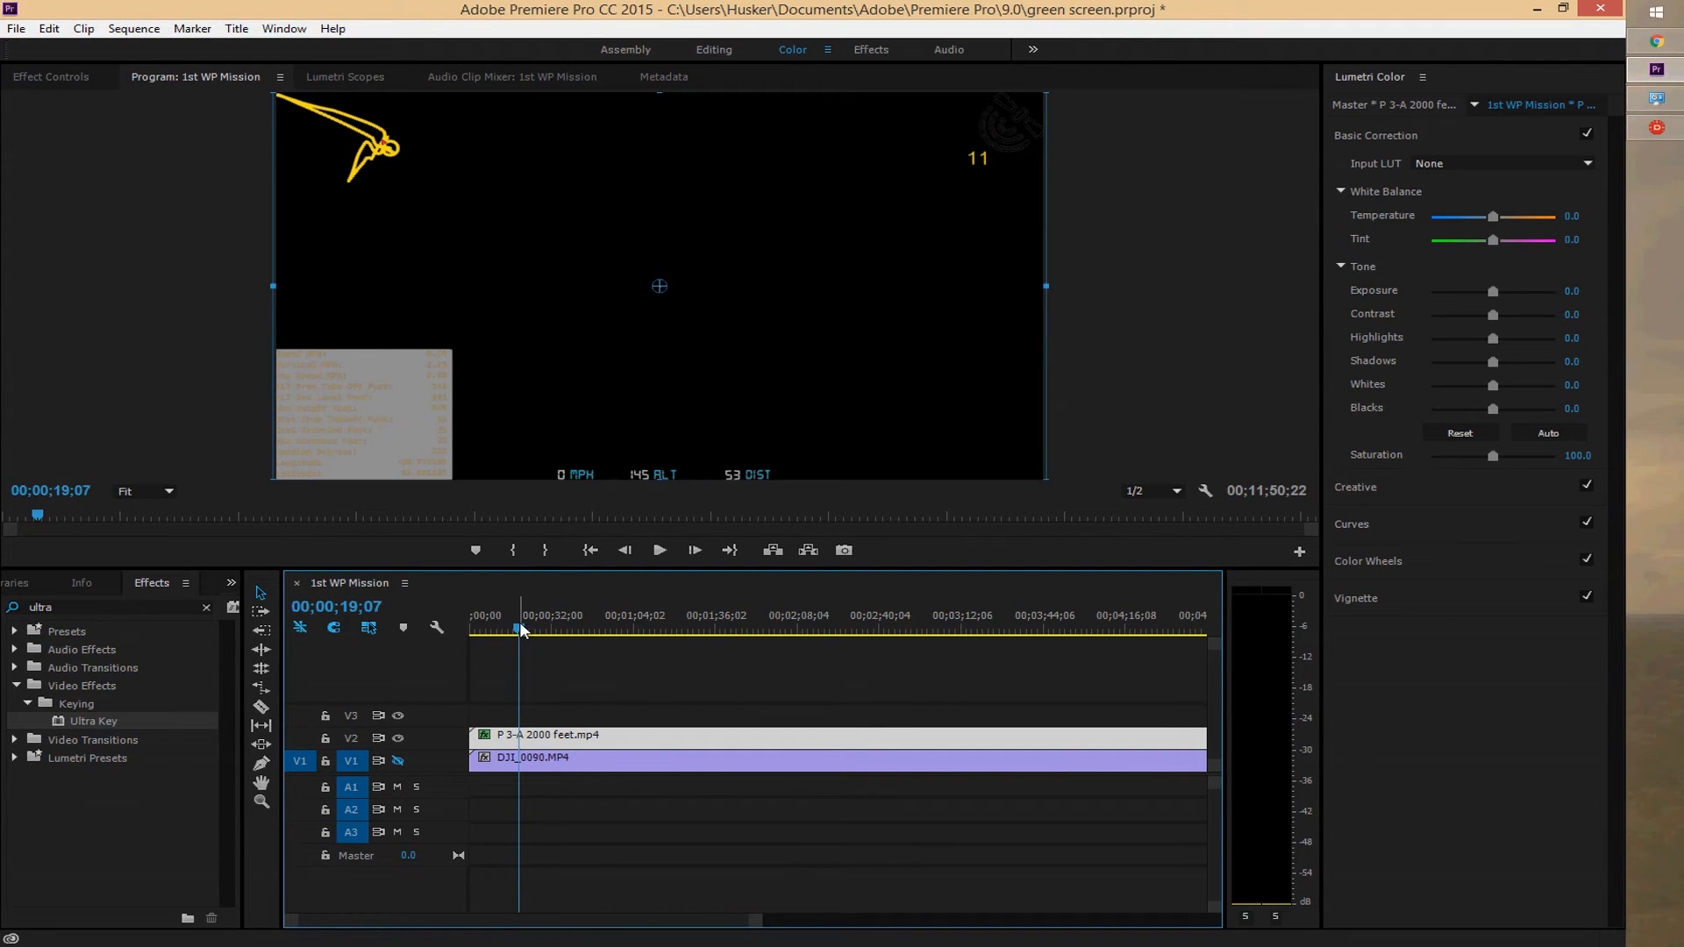
pyautogui.moveTo(519, 621); pyautogui.dragTo(476, 628)
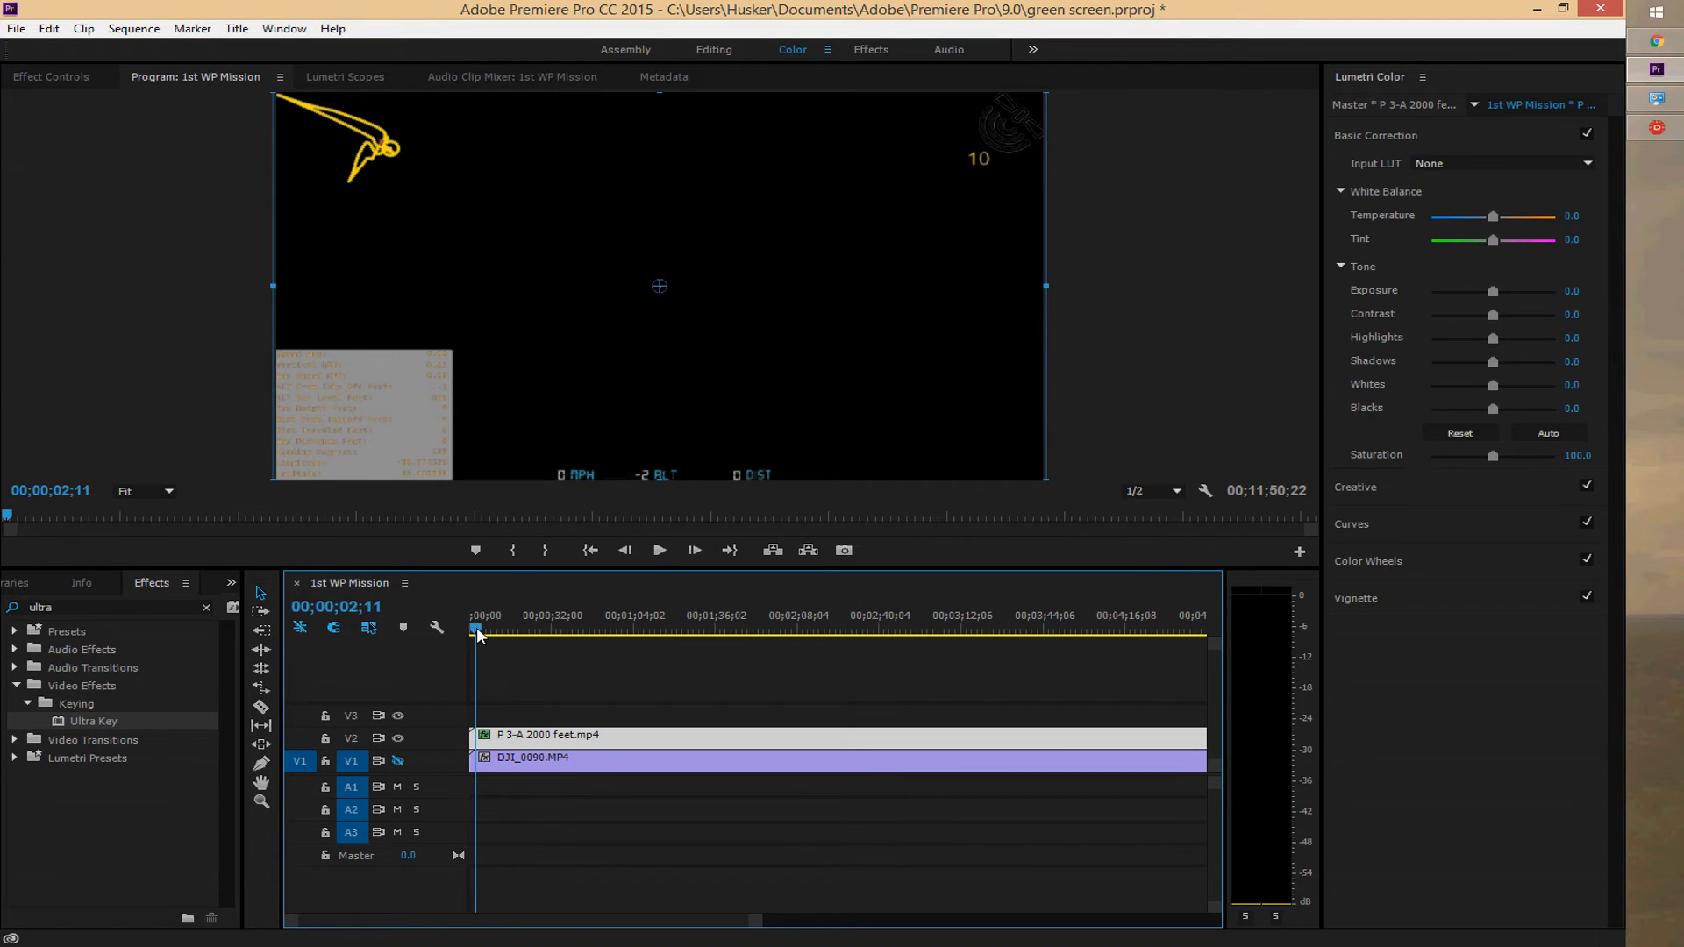
pyautogui.press('=')
pyautogui.press('=')
pyautogui.press('=')
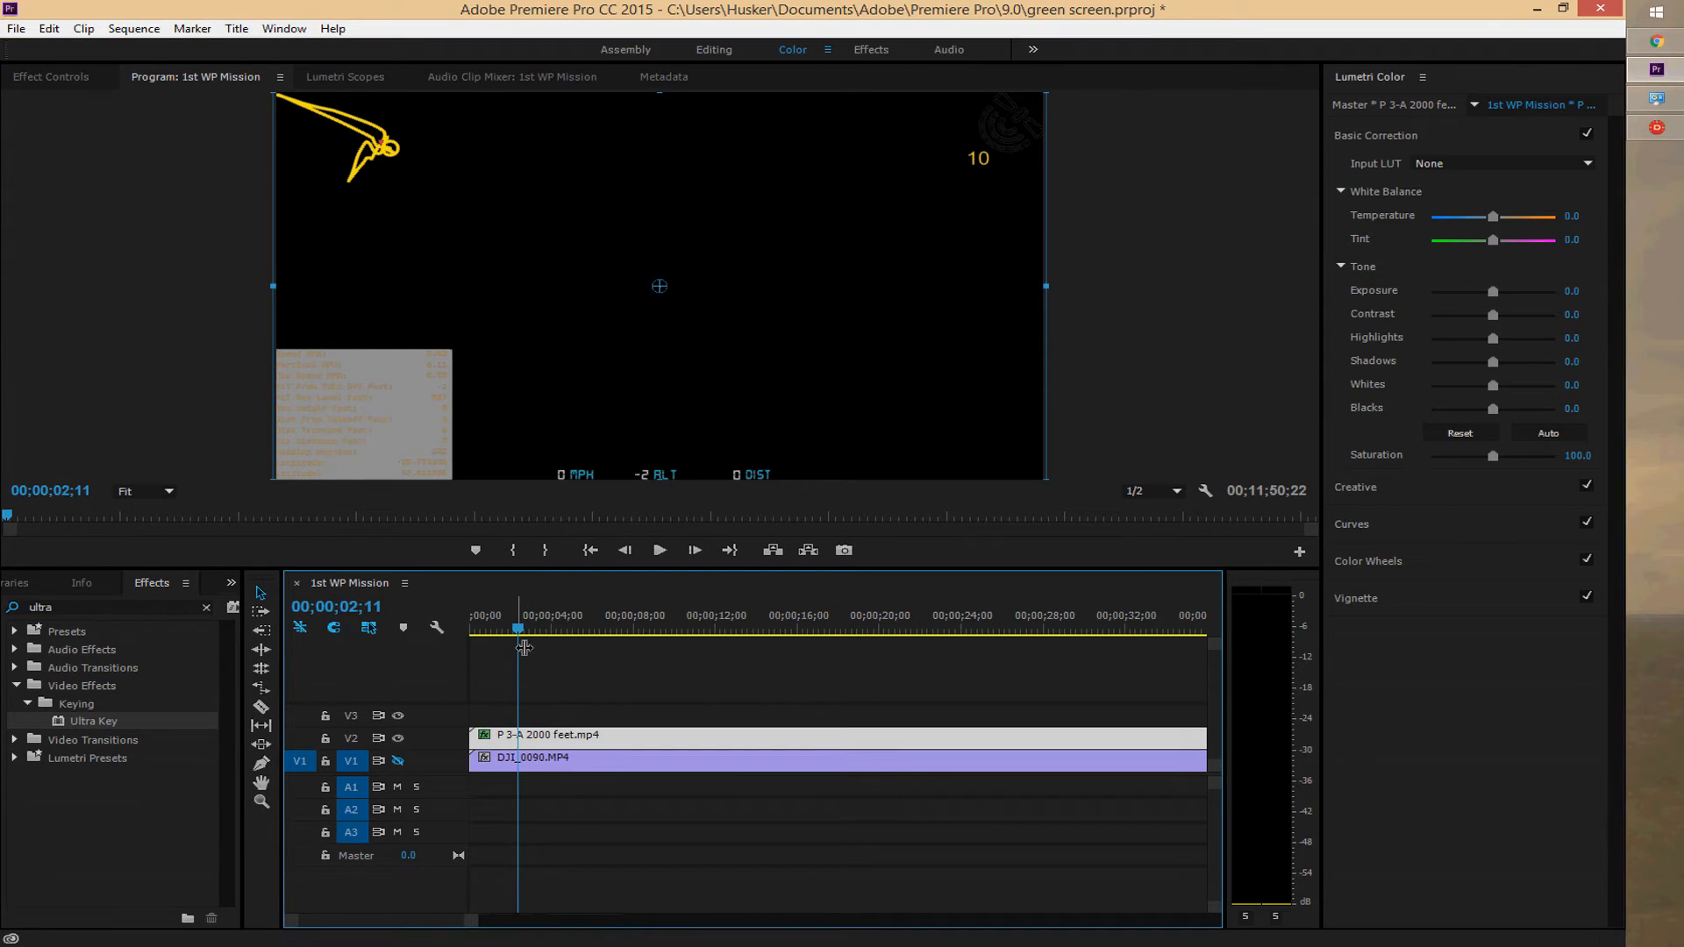
pyautogui.moveTo(514, 629); pyautogui.dragTo(547, 629)
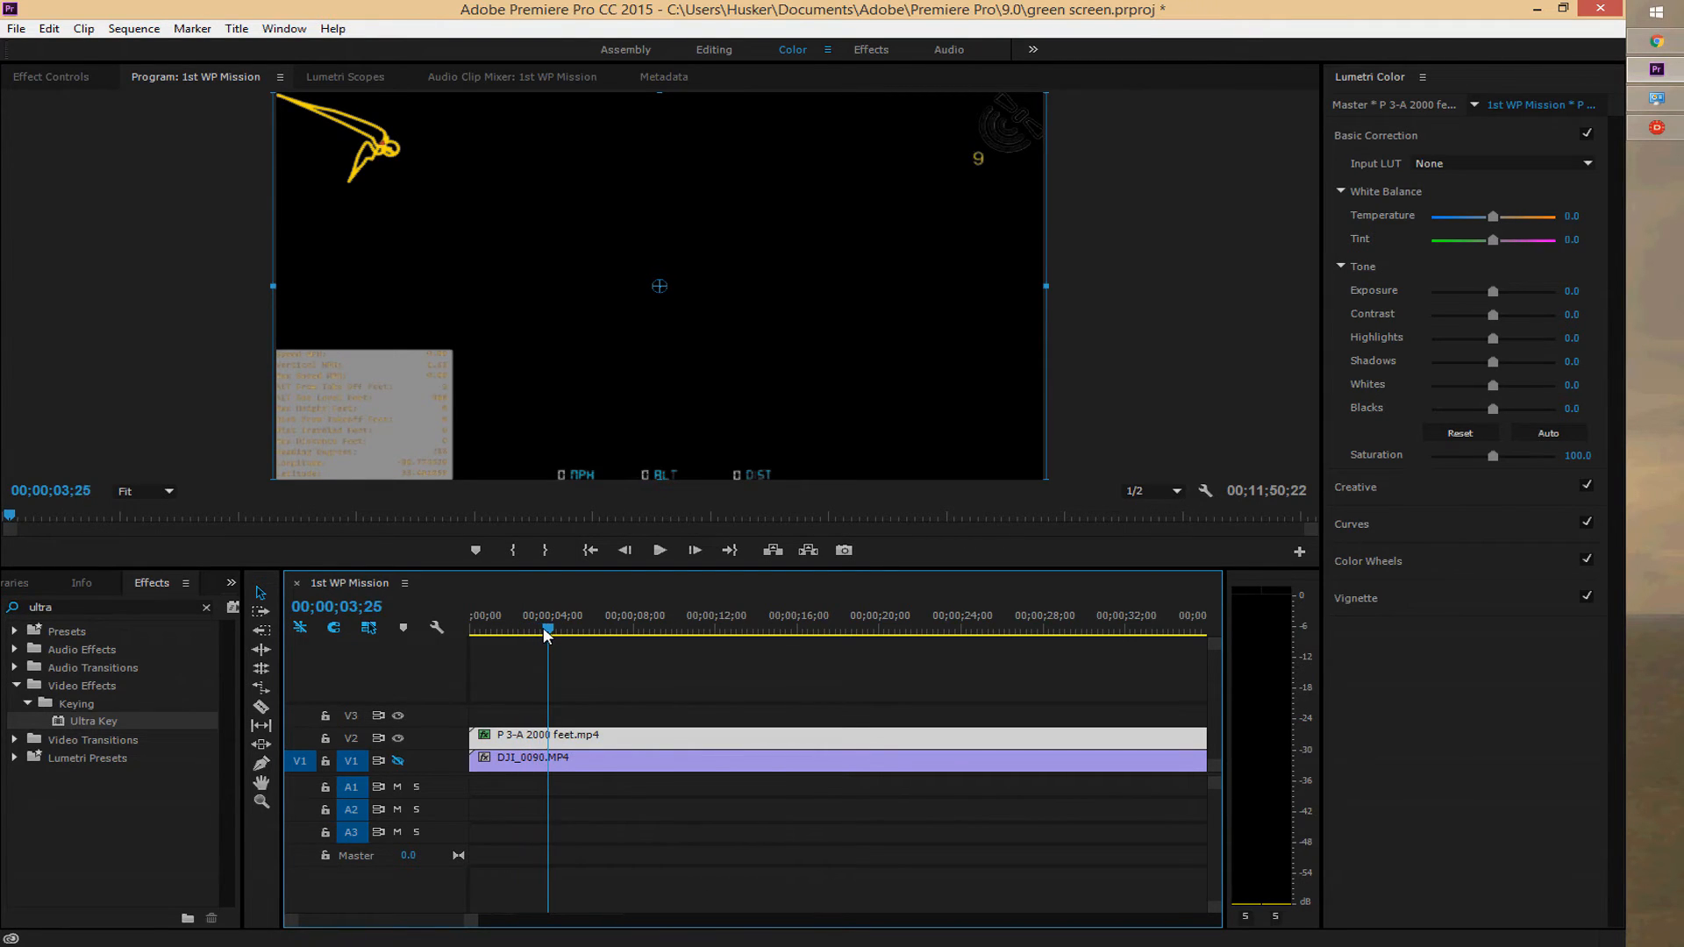
pyautogui.moveTo(474, 738); pyautogui.dragTo(549, 741)
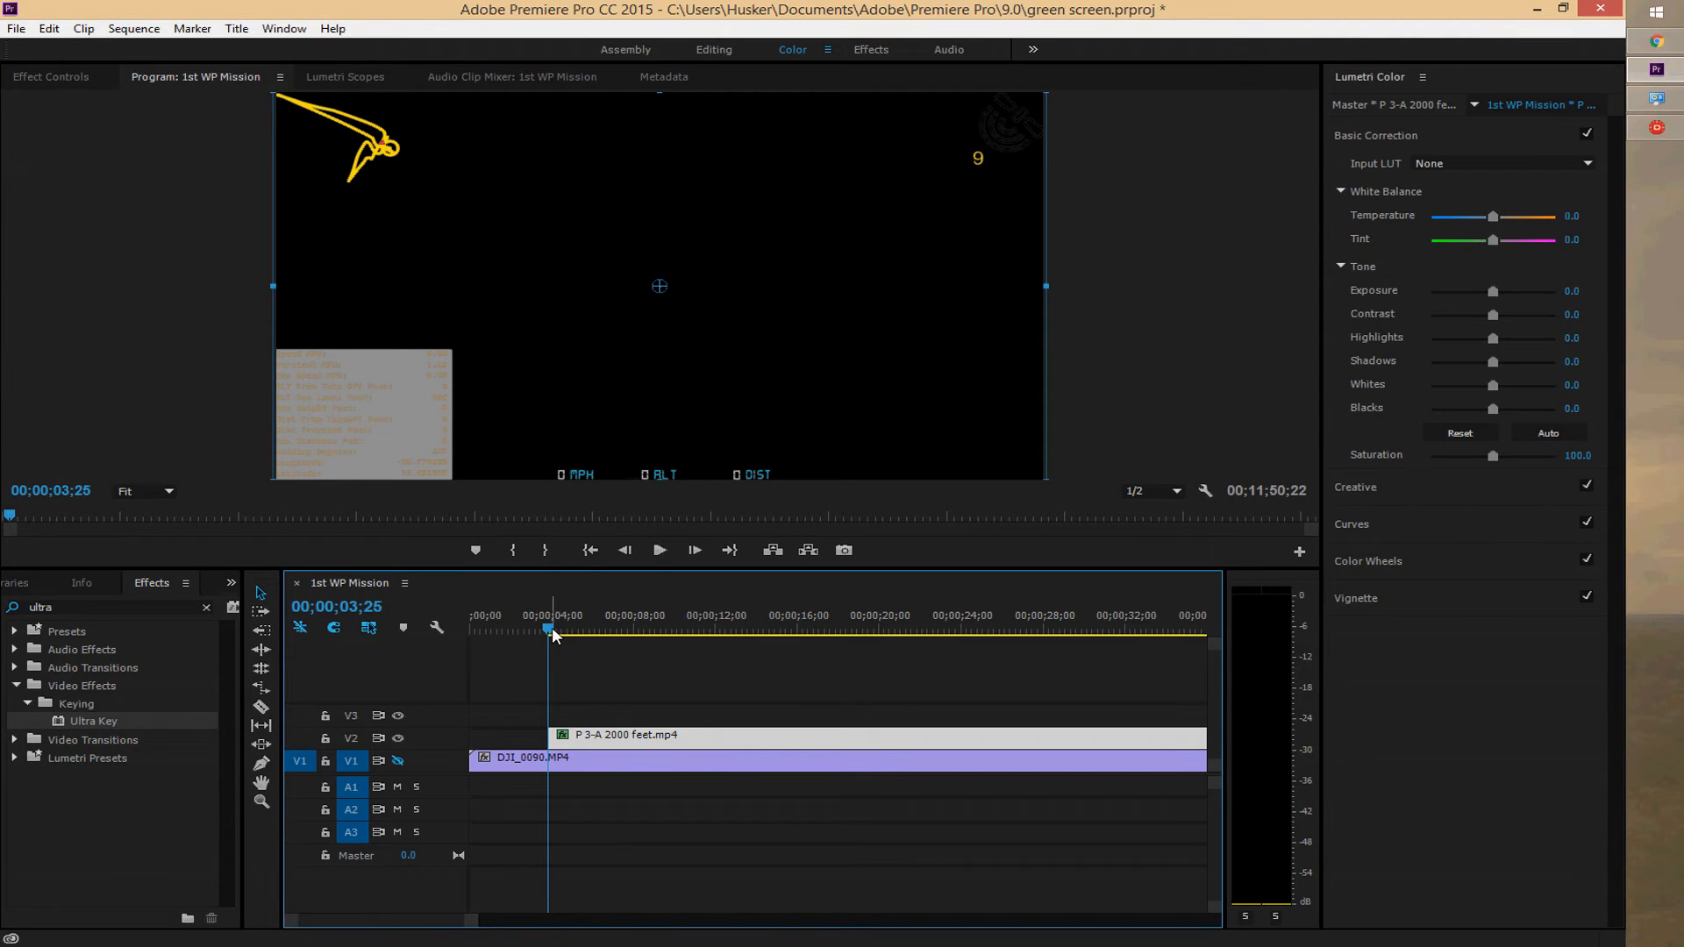
# Split P 3-A 2000 feet.mp4 on V2 at 00;00;04;09, where the altitude gauge starts changing, and delete the piece before the cut
pyautogui.moveTo(551, 629)
pyautogui.mouseDown()
pyautogui.moveTo(618, 629)
pyautogui.moveTo(557, 643)
pyautogui.mouseUp()
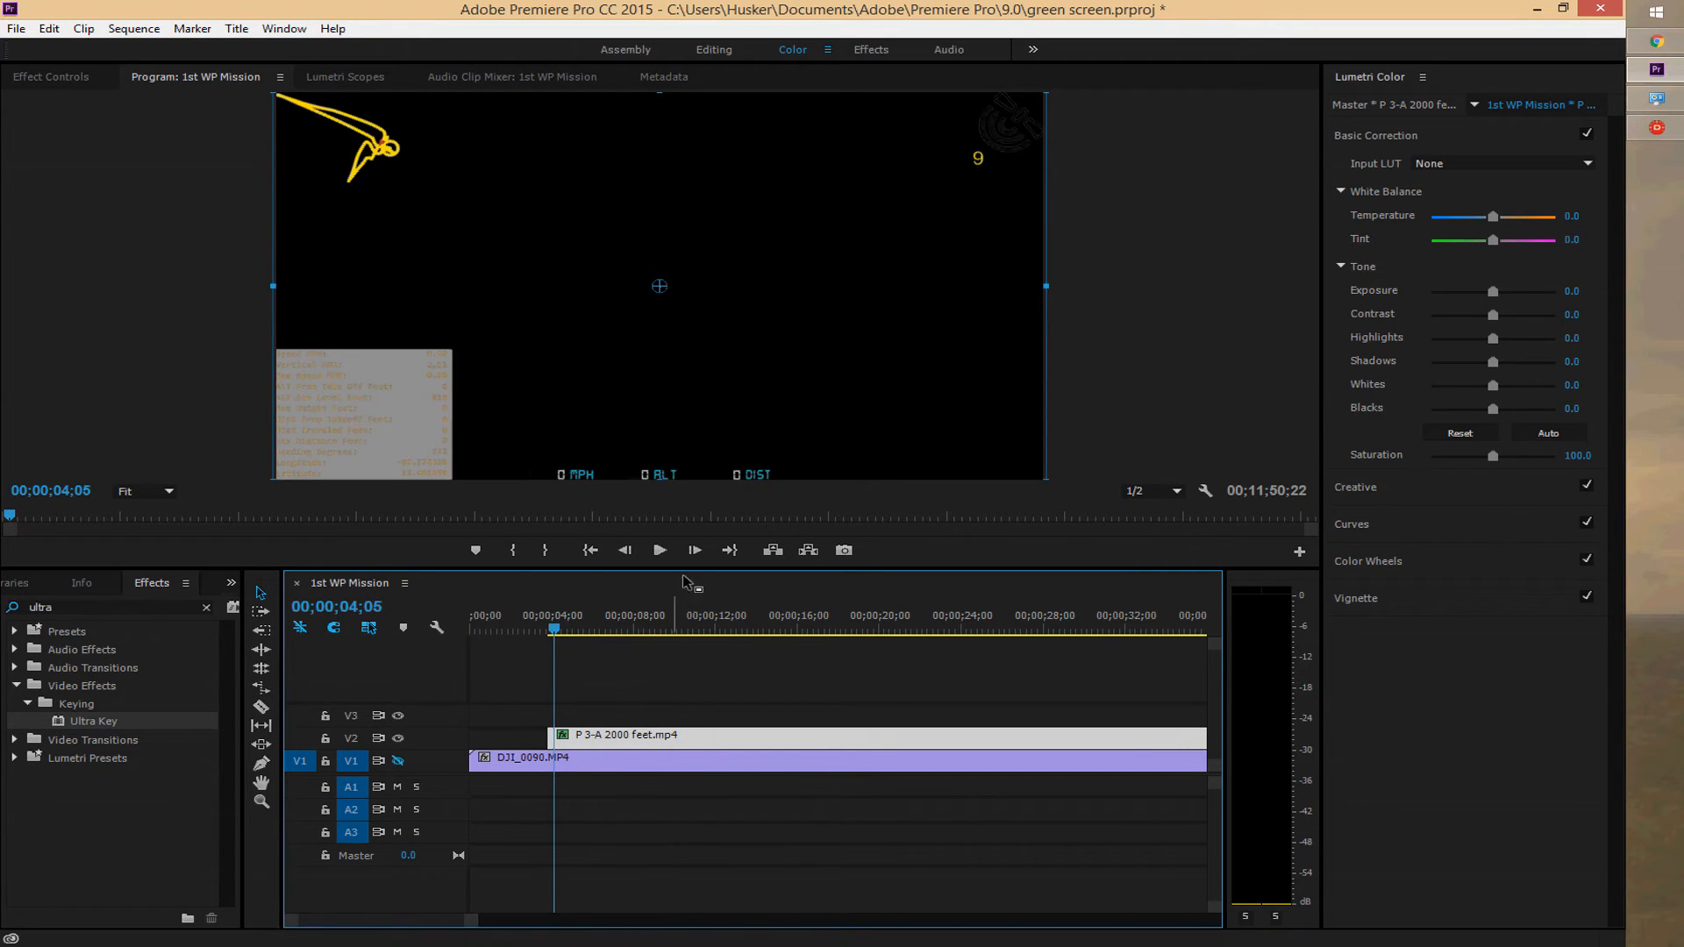
pyautogui.click(697, 552)
pyautogui.click(697, 550)
pyautogui.click(696, 550)
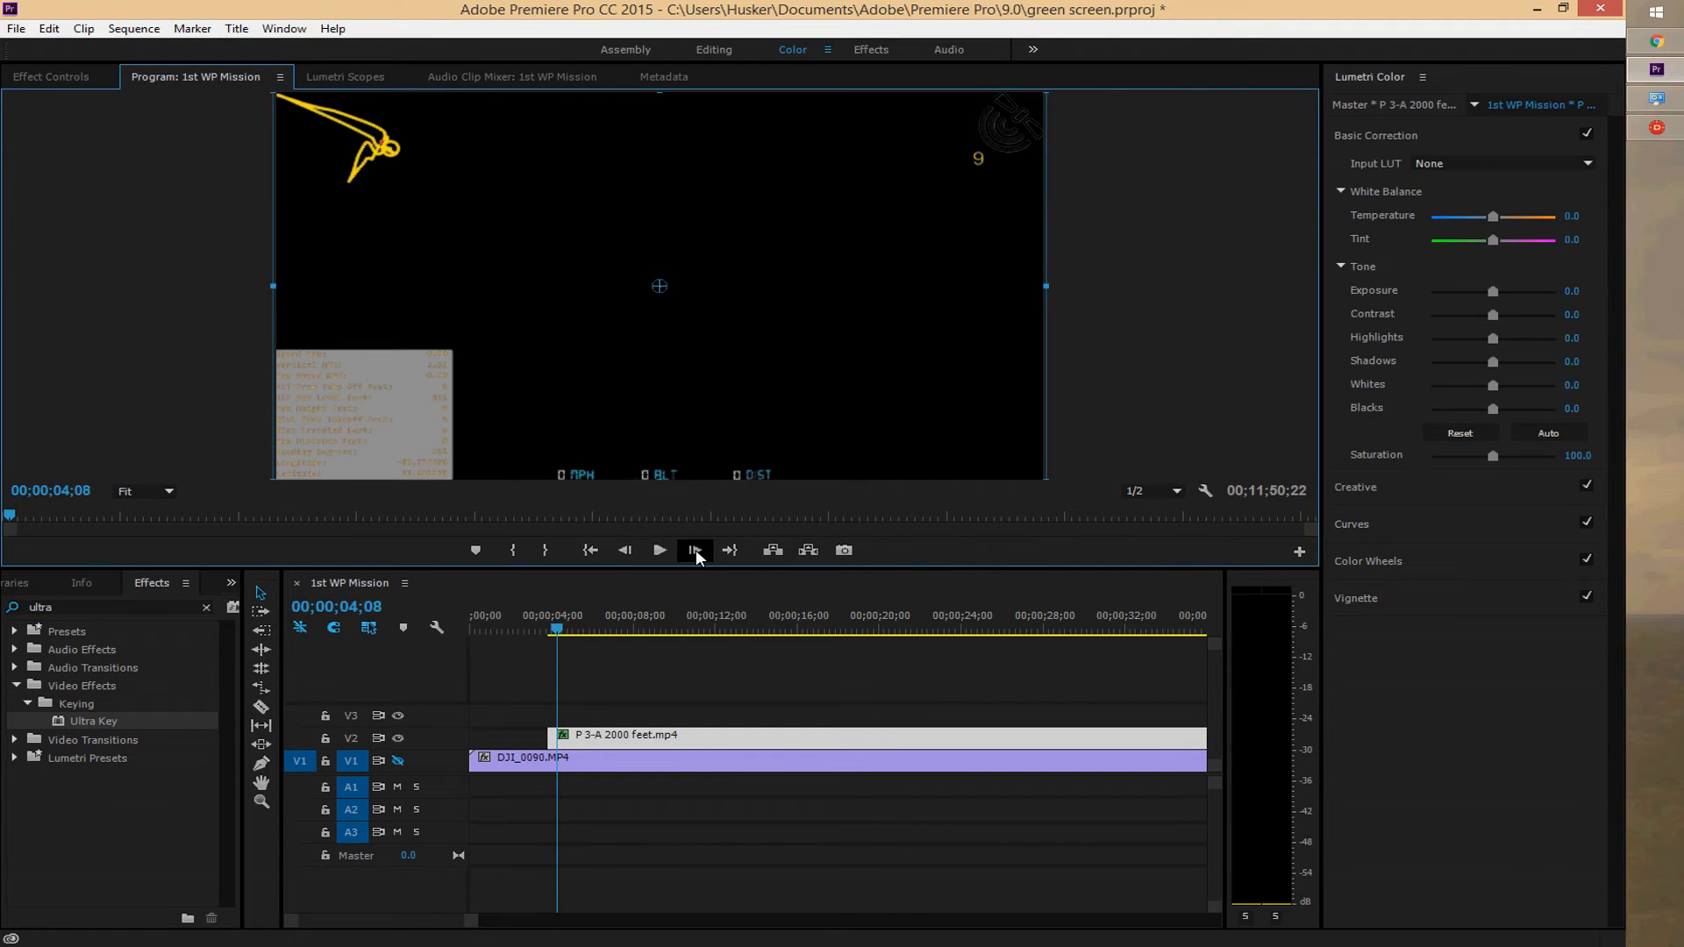
pyautogui.click(697, 550)
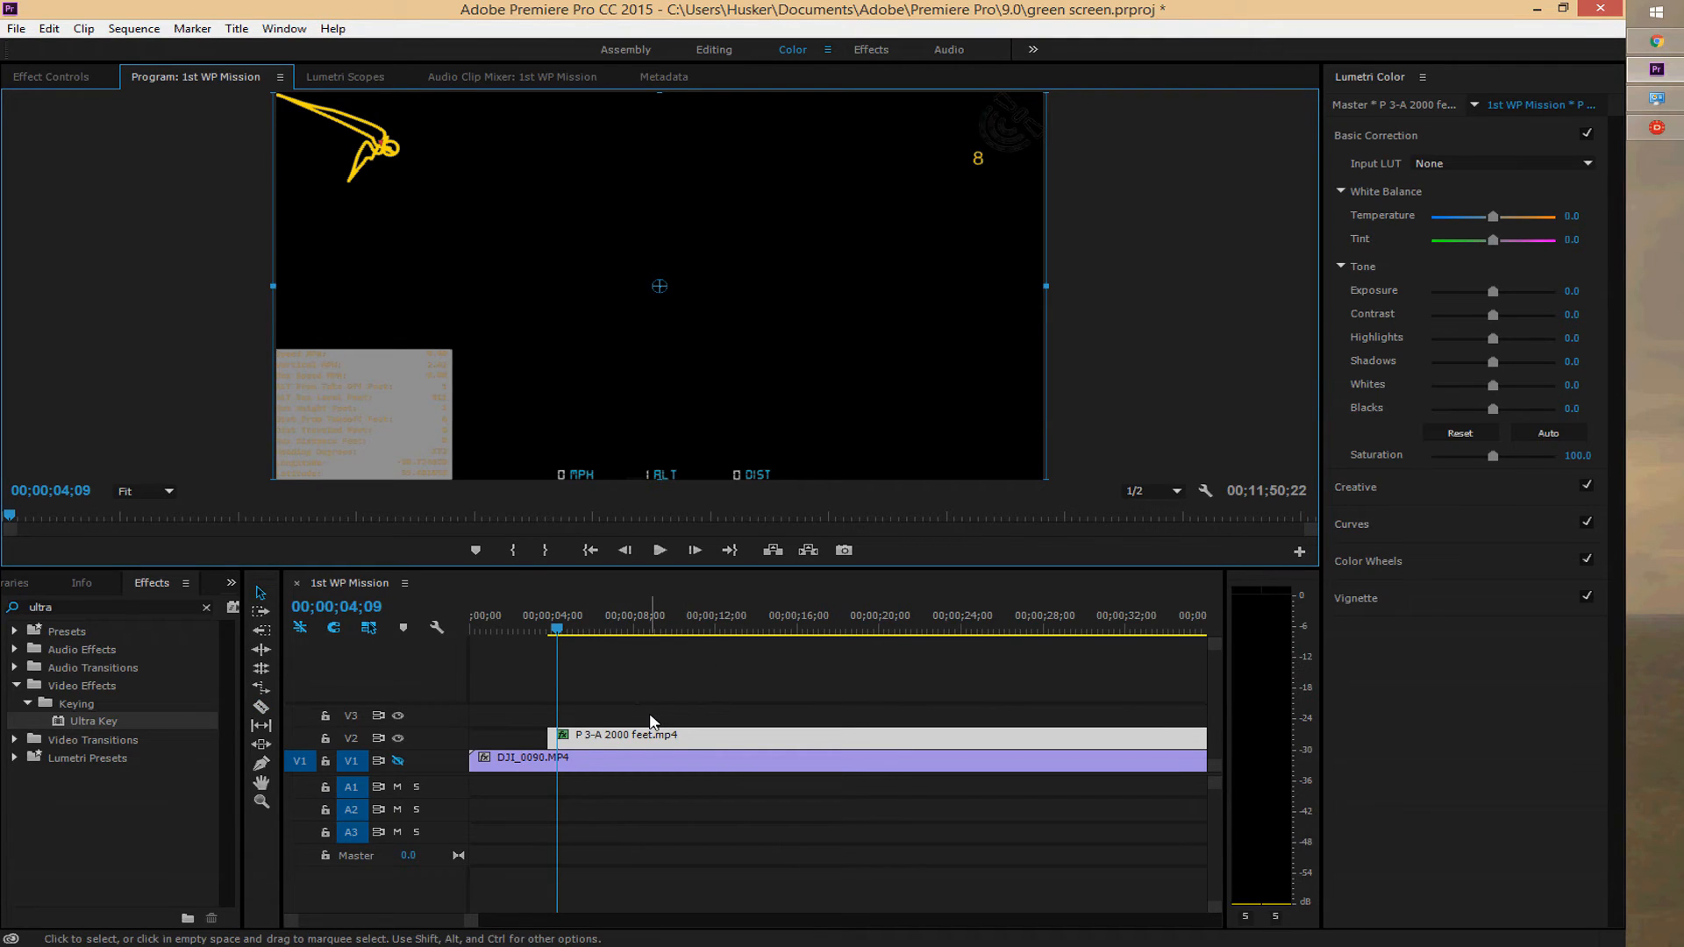
pyautogui.press('c')
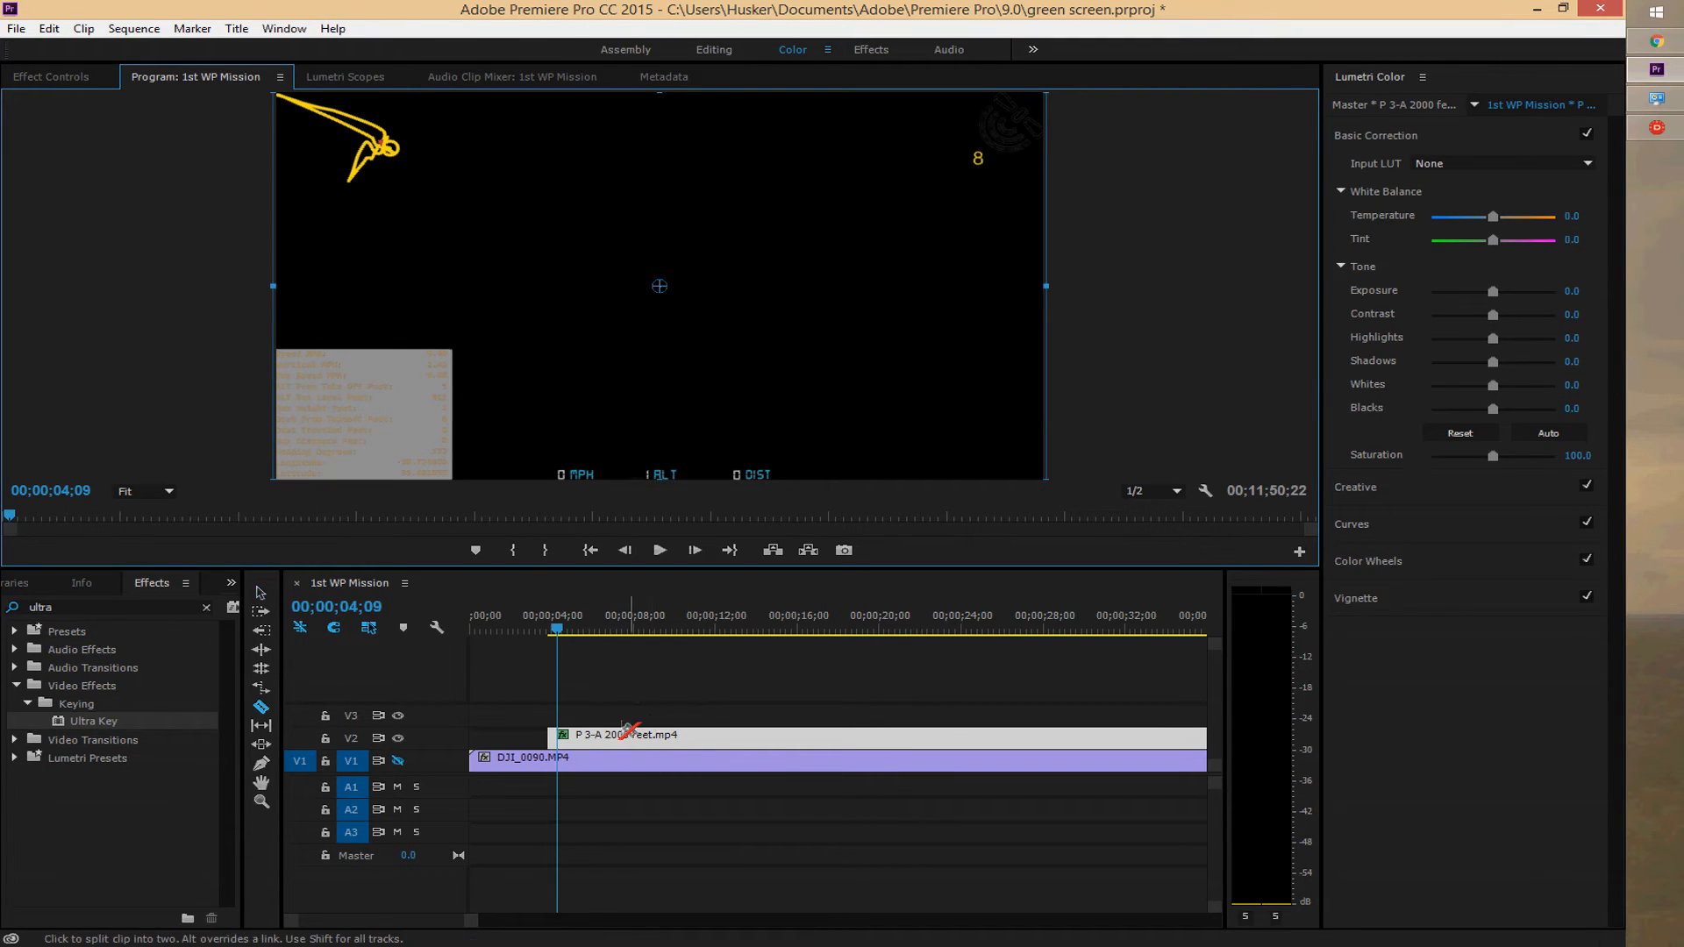
pyautogui.click(563, 740)
pyautogui.press('v')
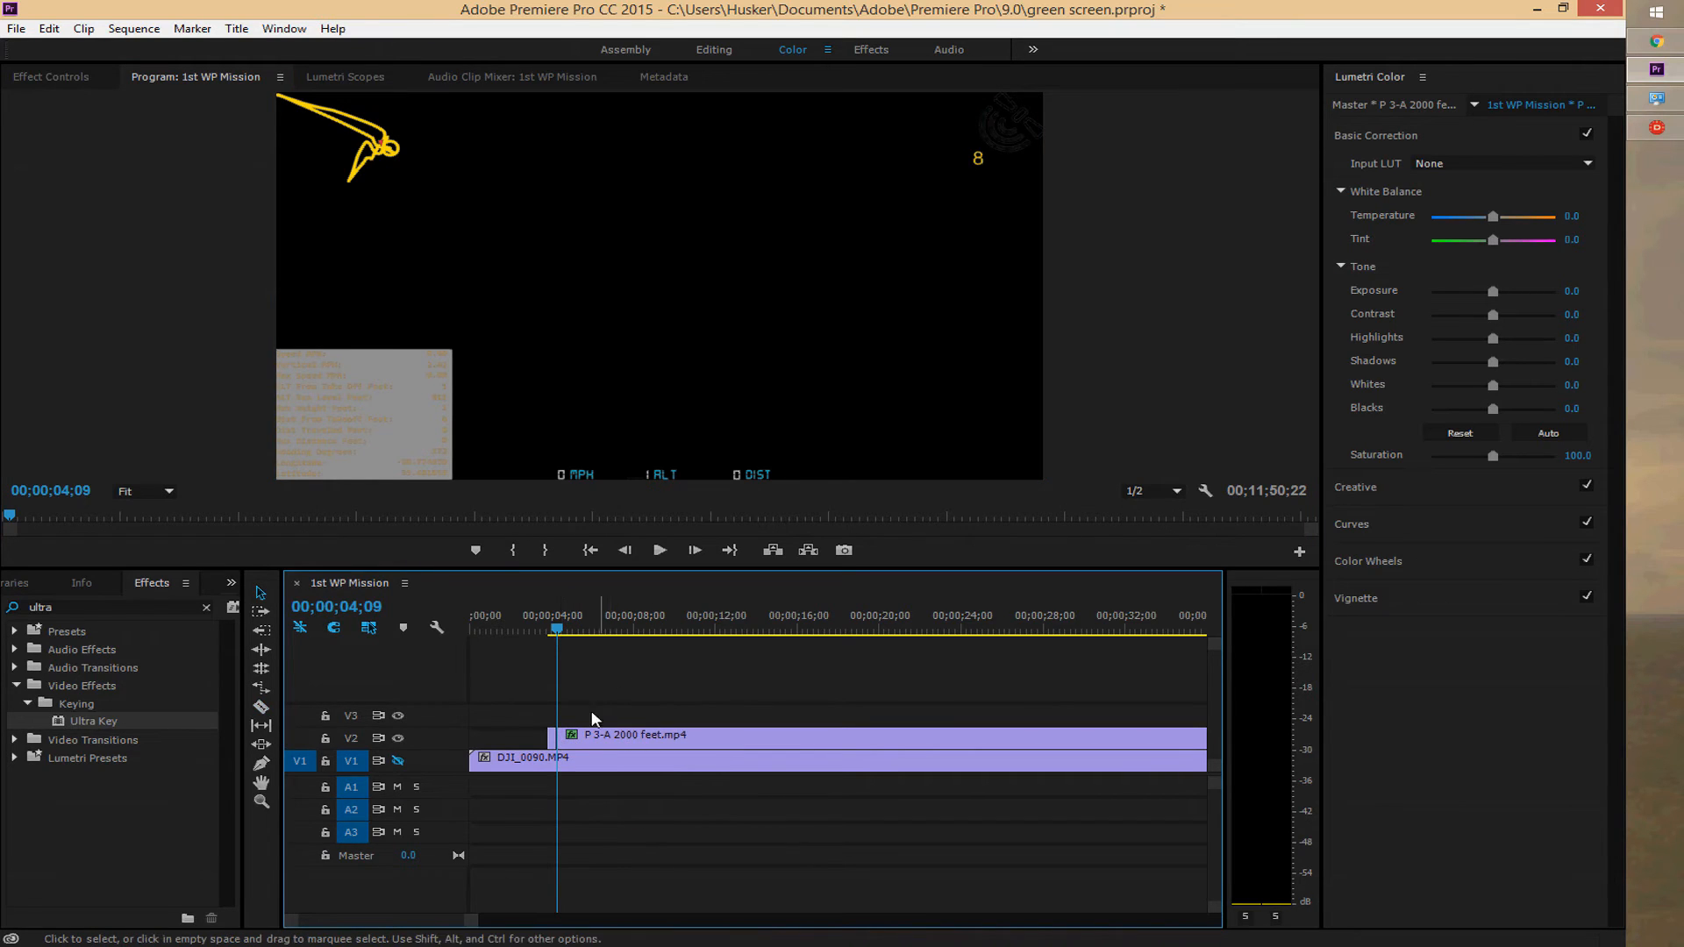
pyautogui.click(554, 744)
pyautogui.press('Delete')
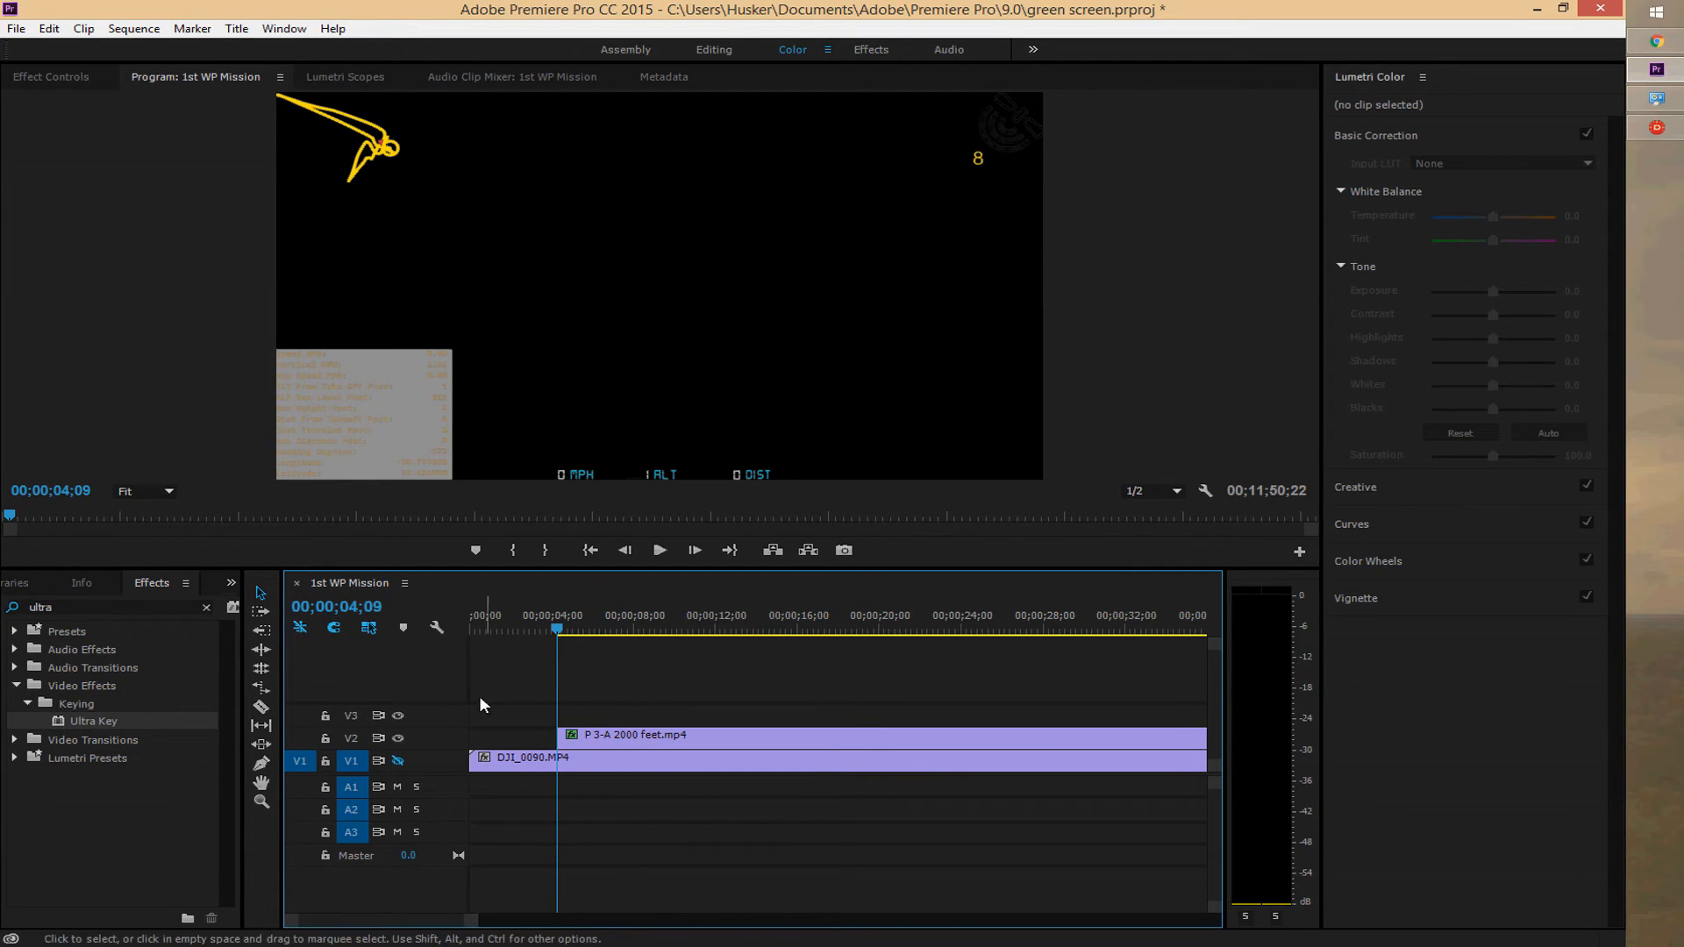
# Hide V2, show V1, and advance the playhead frame by frame to the drone's lift-off at 00;00;25;16
pyautogui.click(399, 738)
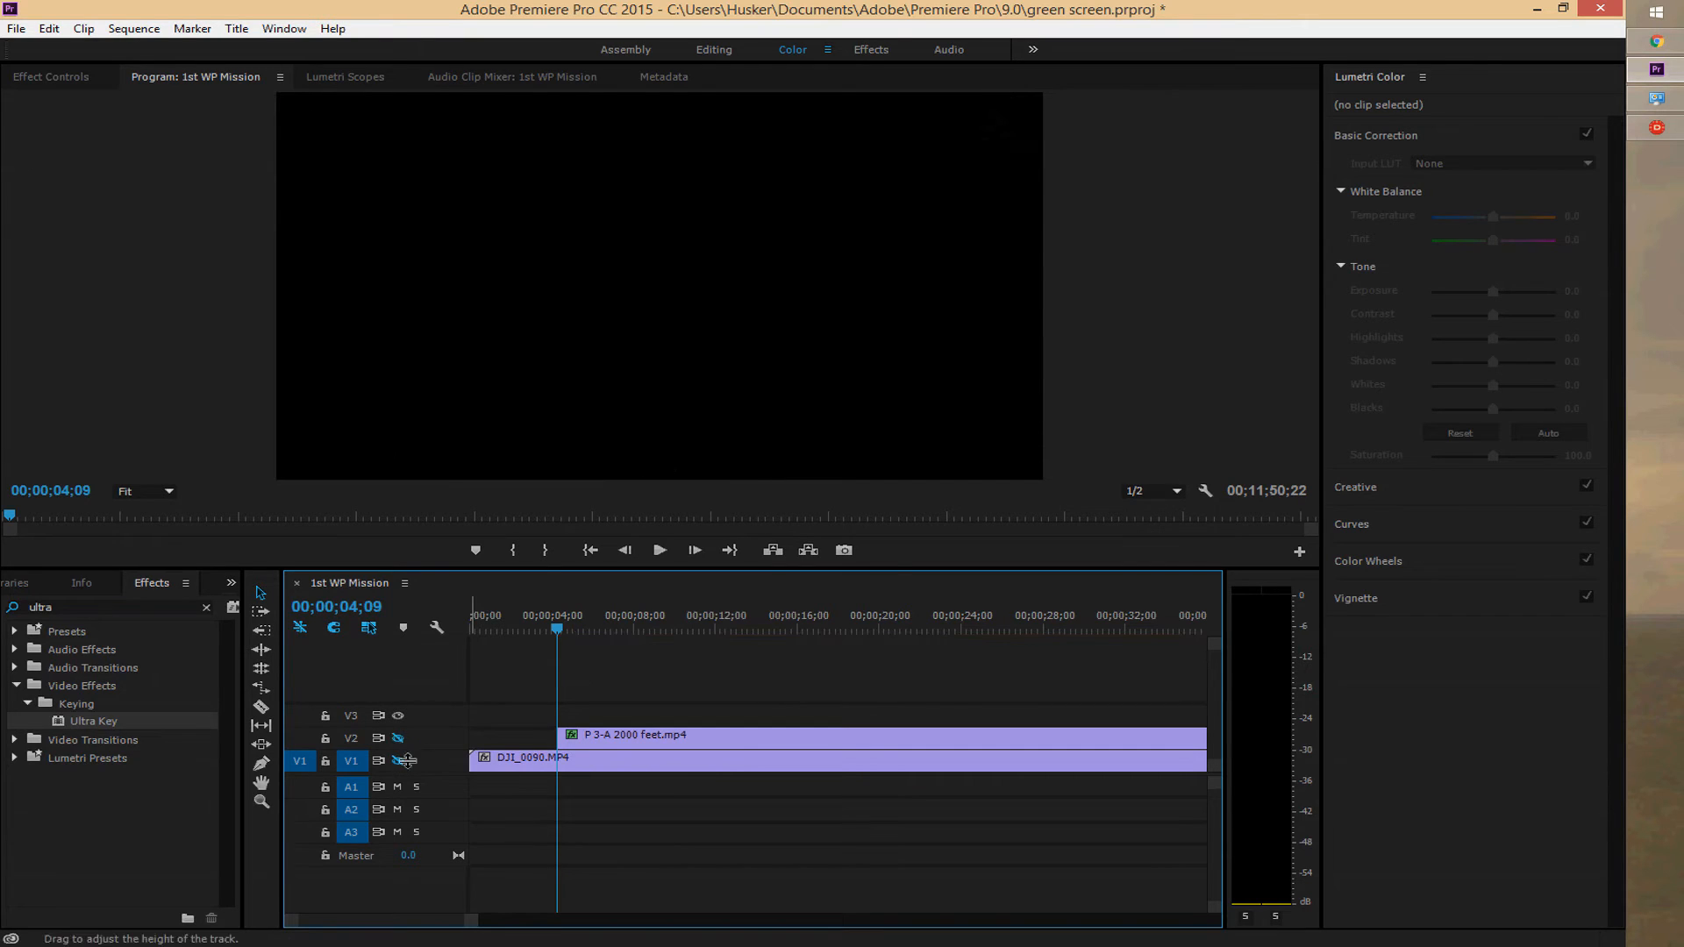
pyautogui.click(399, 760)
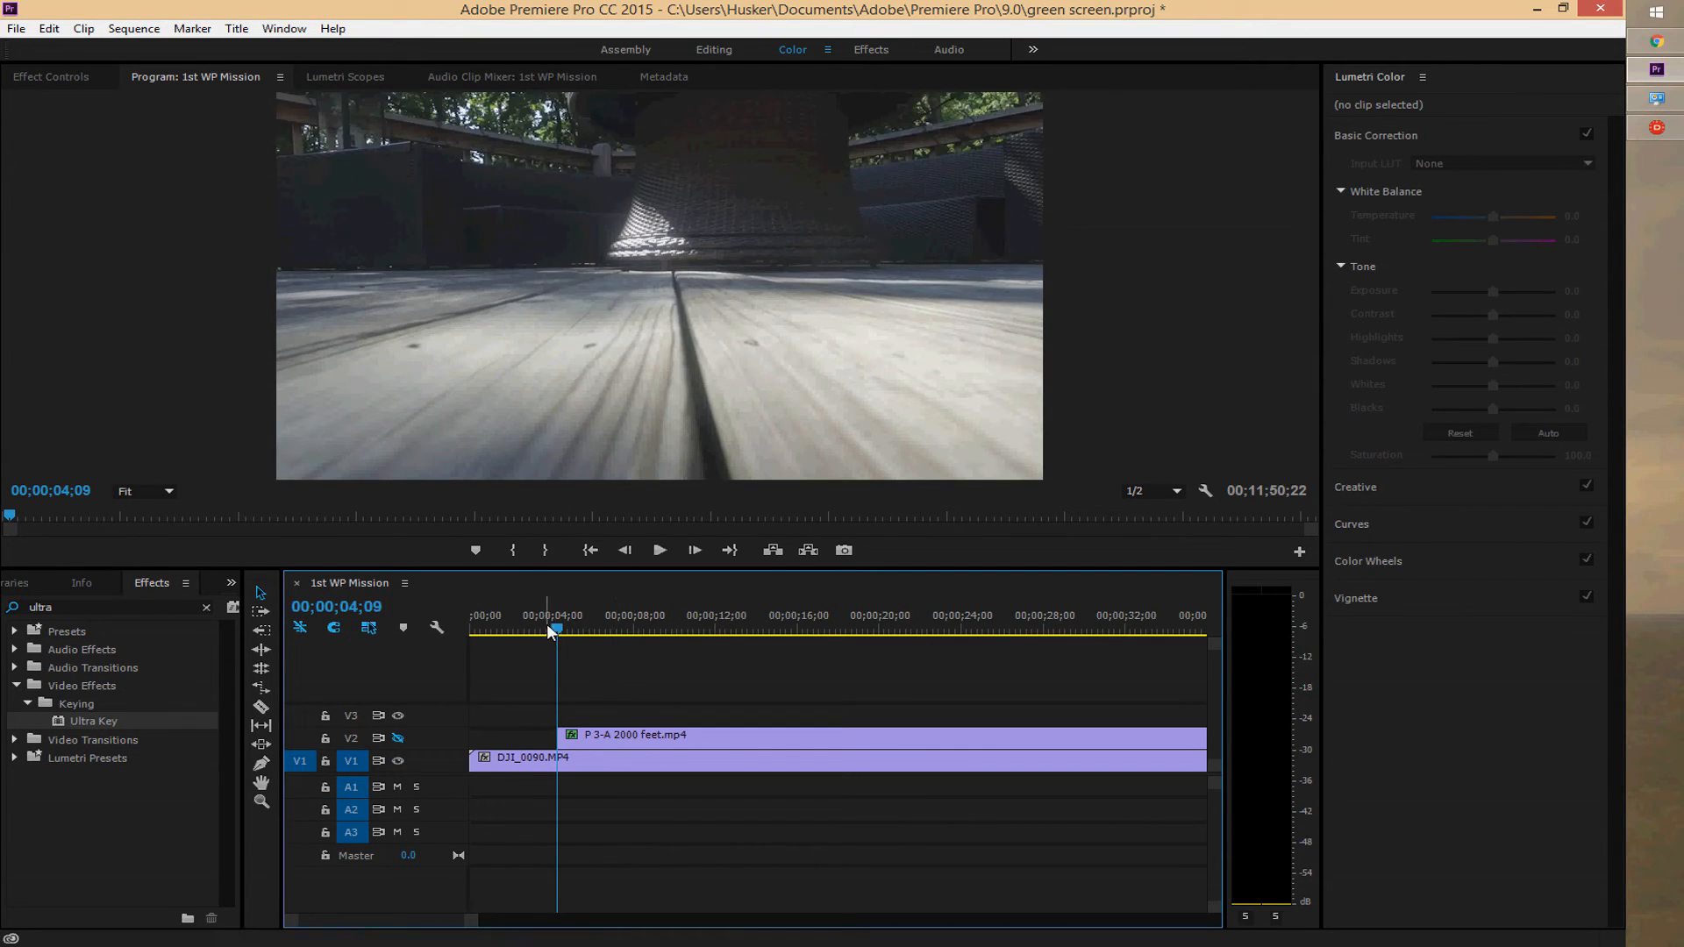
pyautogui.moveTo(551, 630); pyautogui.dragTo(951, 651)
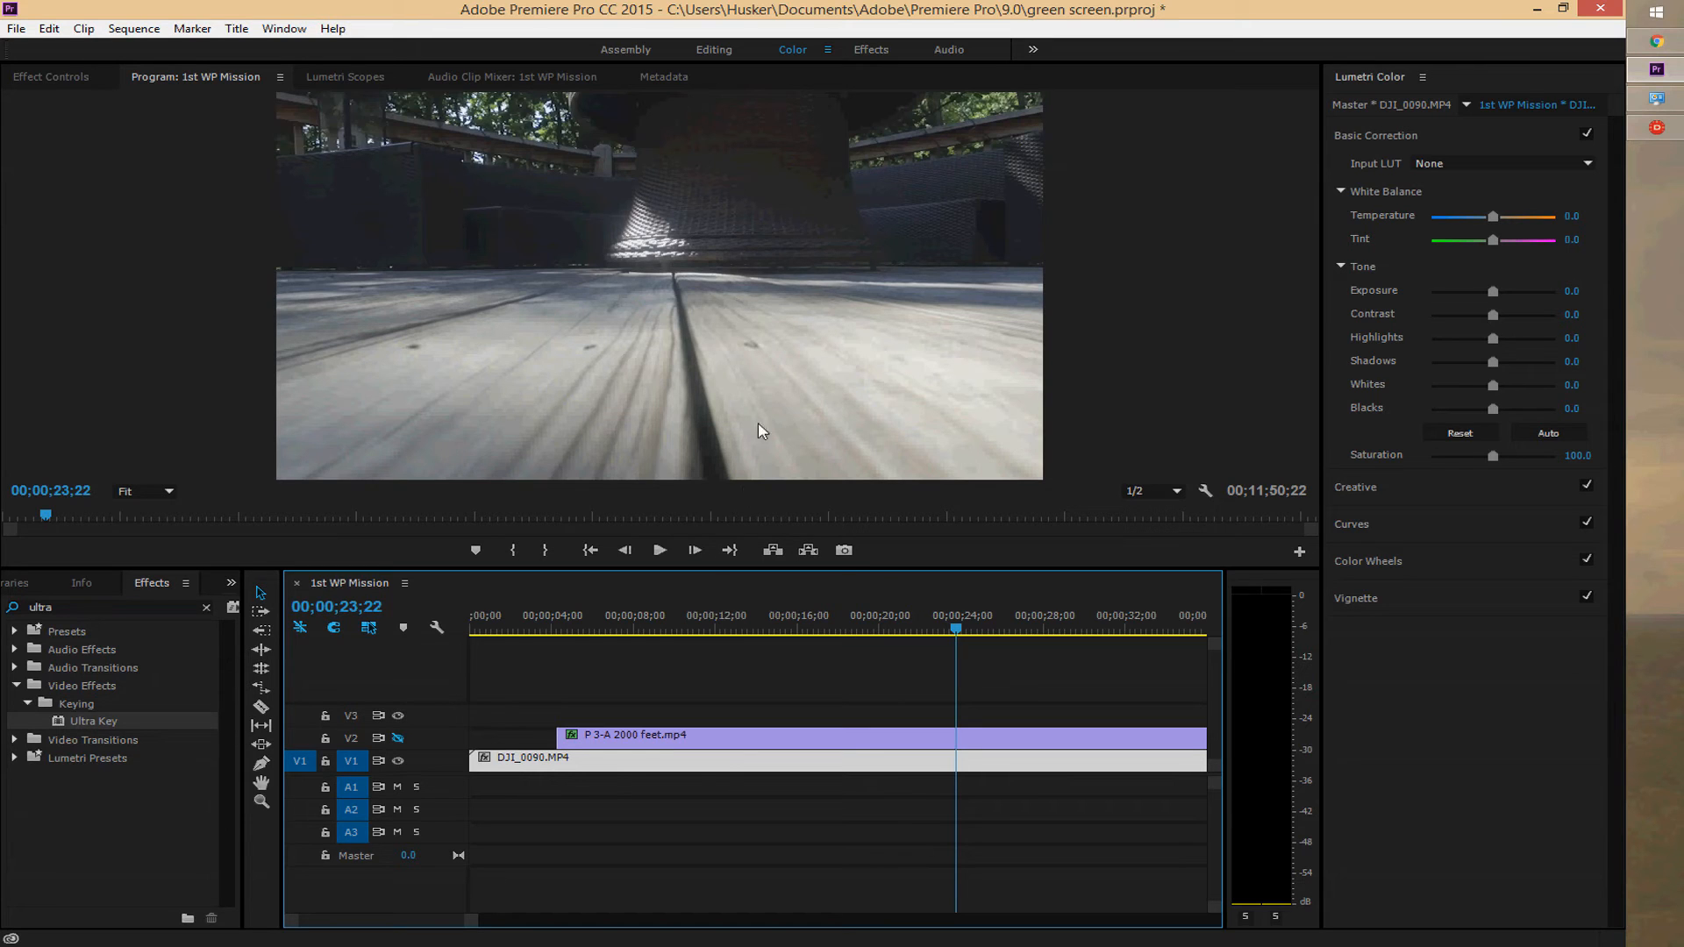
pyautogui.click(703, 550)
pyautogui.click(703, 550)
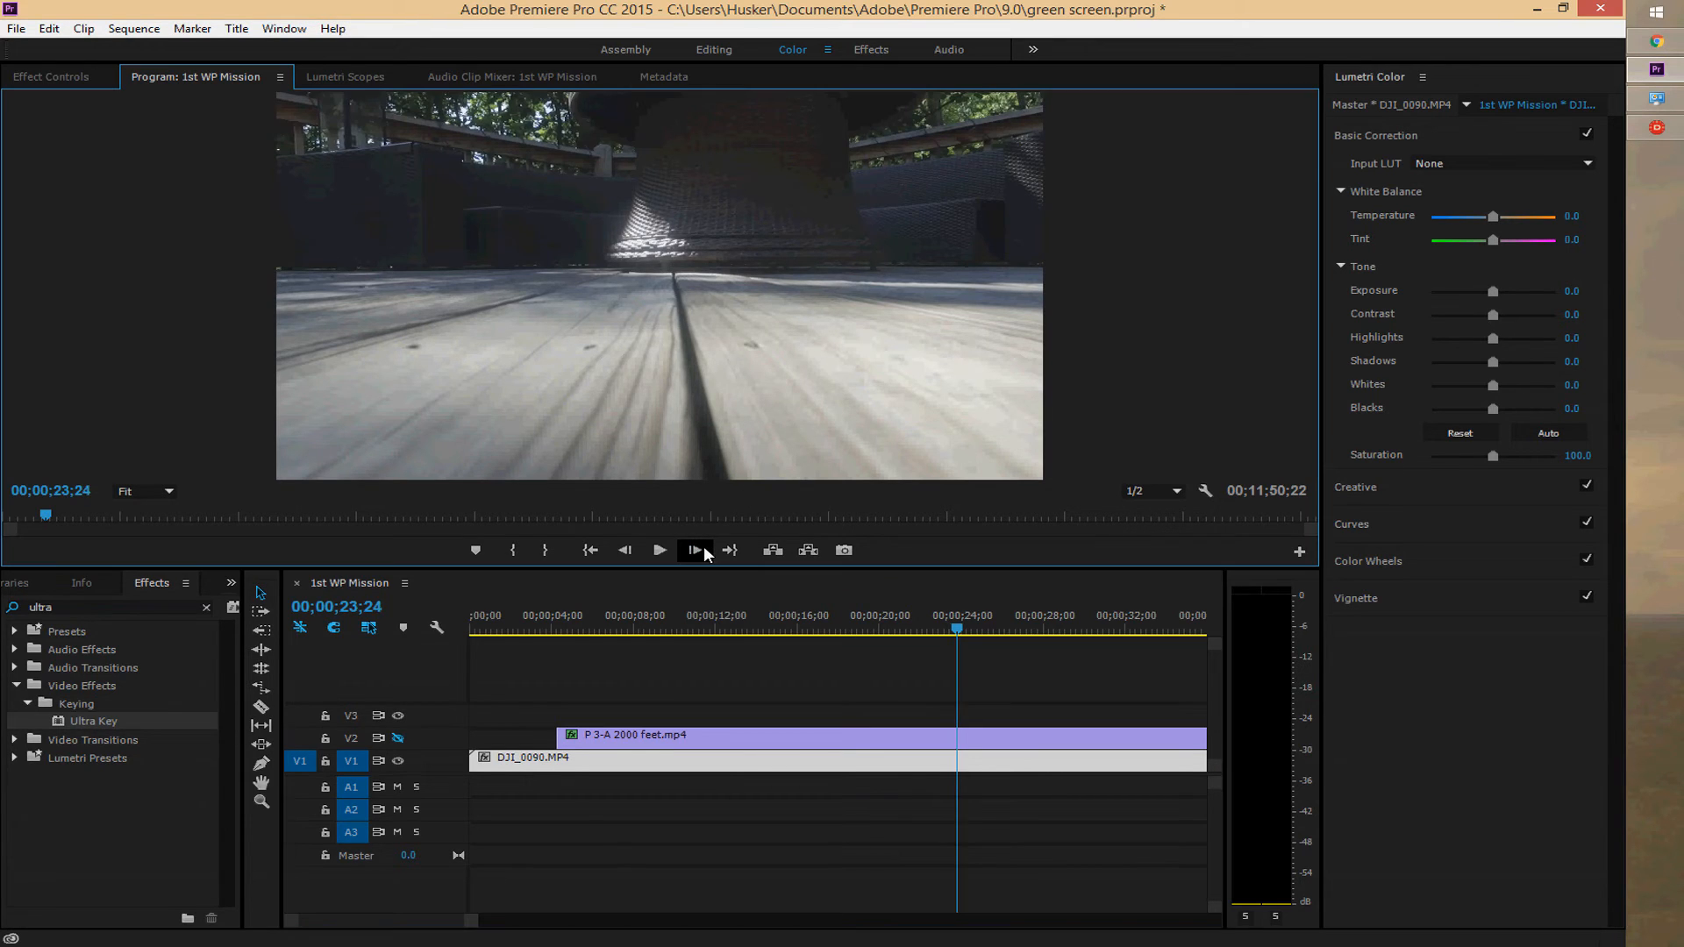
pyautogui.click(704, 550)
pyautogui.click(703, 550)
pyautogui.click(703, 550)
pyautogui.click(704, 550)
pyautogui.click(703, 550)
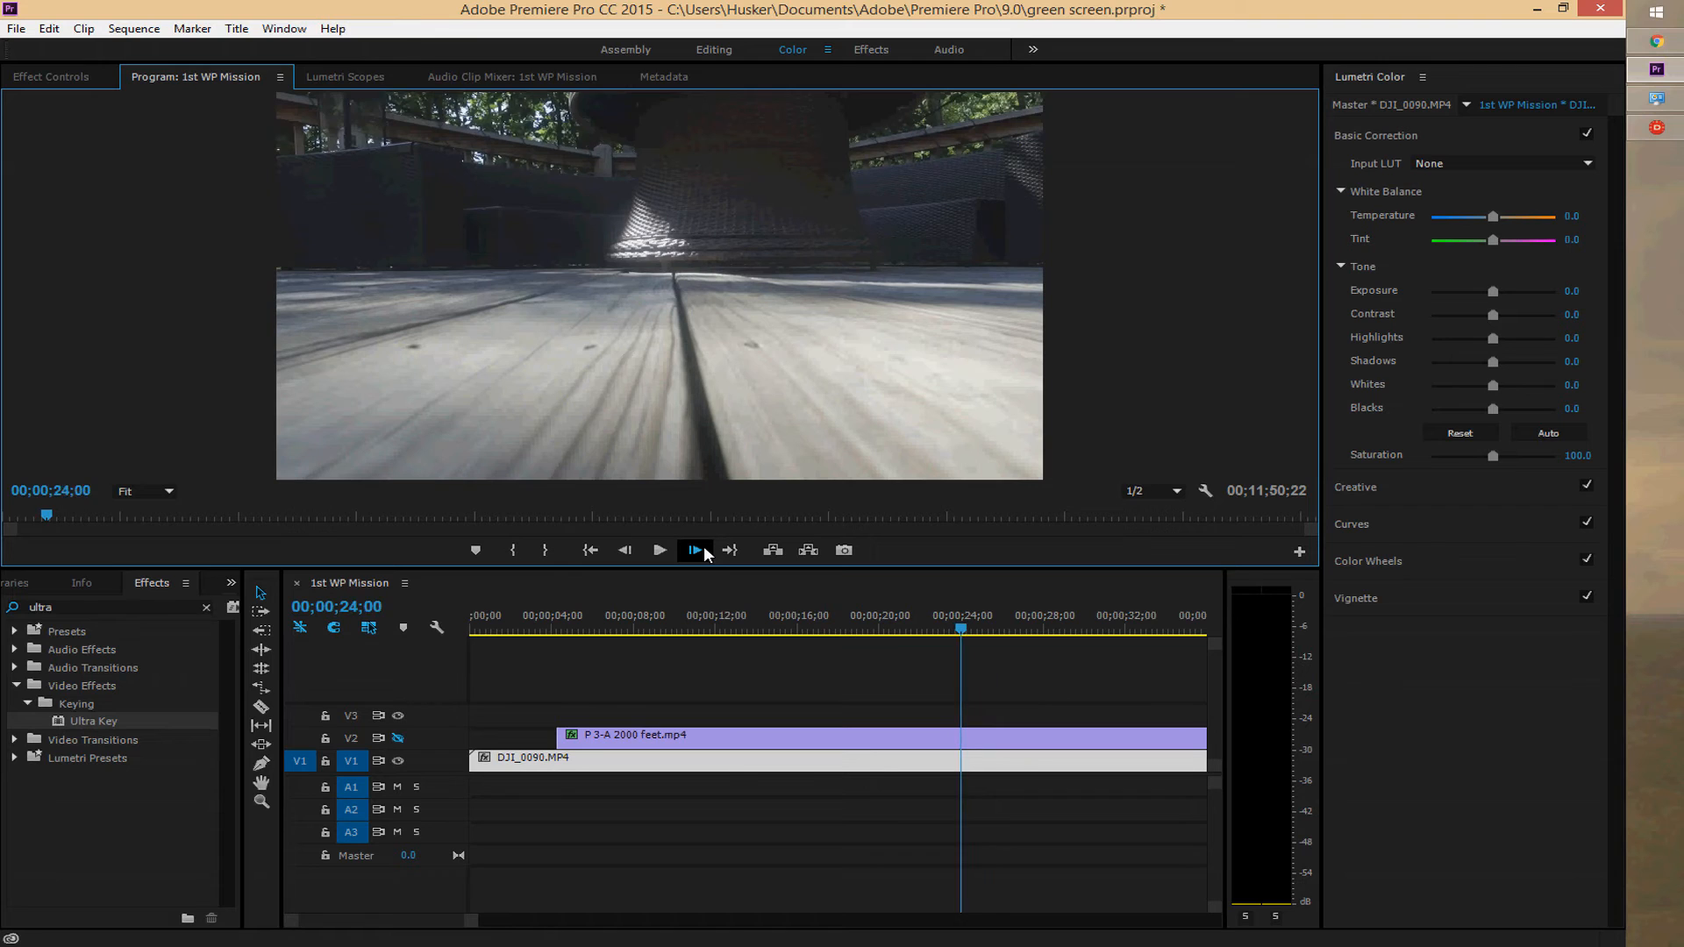
pyautogui.click(704, 550)
pyautogui.click(704, 550)
pyautogui.click(703, 550)
pyautogui.click(704, 550)
pyautogui.click(703, 550)
pyautogui.click(704, 550)
pyautogui.click(703, 550)
pyautogui.click(703, 550)
pyautogui.click(704, 550)
pyautogui.click(703, 550)
pyautogui.click(703, 550)
pyautogui.click(704, 550)
pyautogui.click(703, 550)
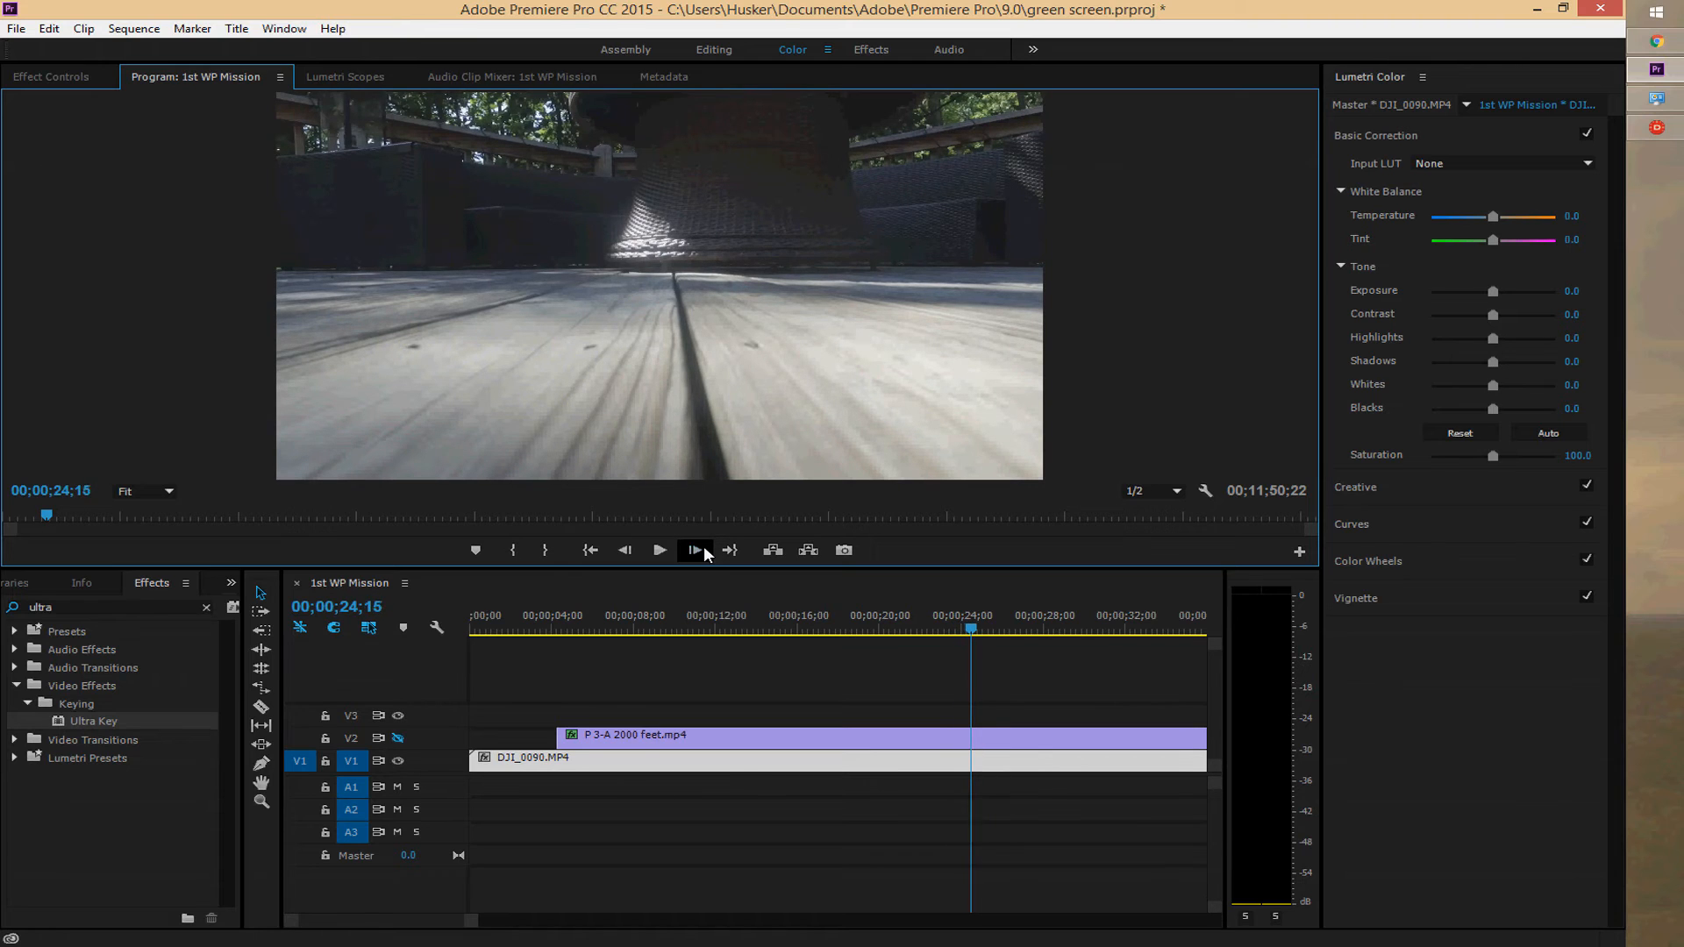
pyautogui.click(704, 550)
pyautogui.click(703, 550)
pyautogui.click(703, 550)
pyautogui.click(704, 550)
pyautogui.click(703, 550)
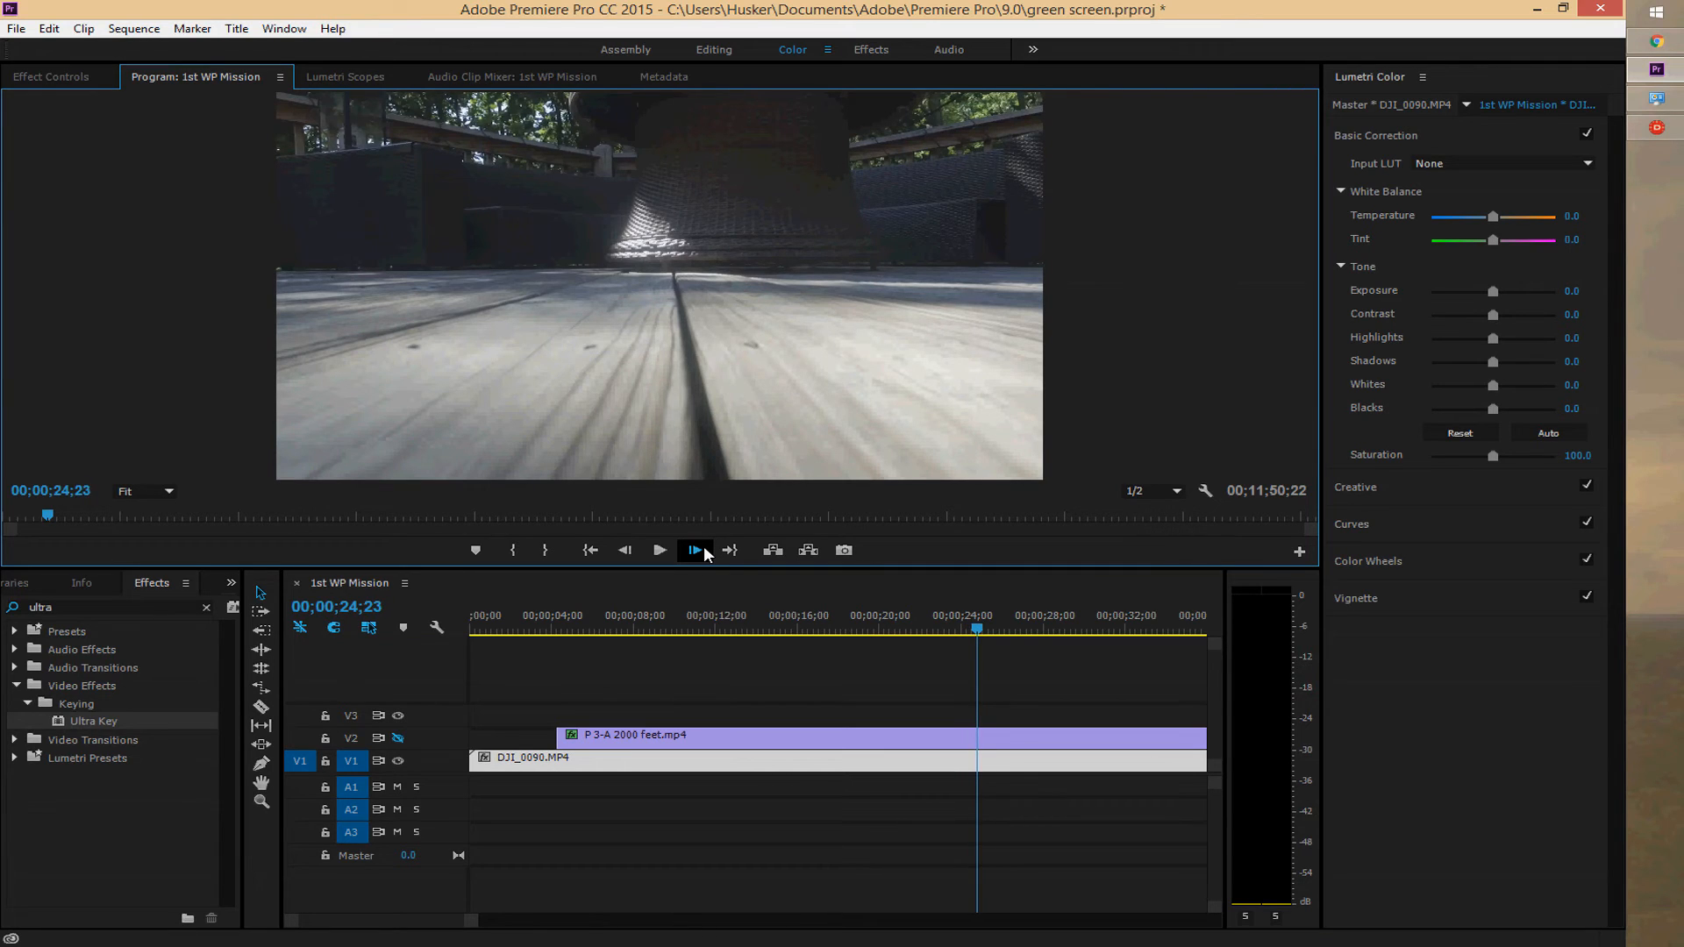
pyautogui.click(704, 550)
pyautogui.click(703, 550)
pyautogui.click(704, 550)
pyautogui.click(704, 550)
pyautogui.click(704, 550)
pyautogui.click(703, 550)
pyautogui.click(704, 550)
pyautogui.click(703, 550)
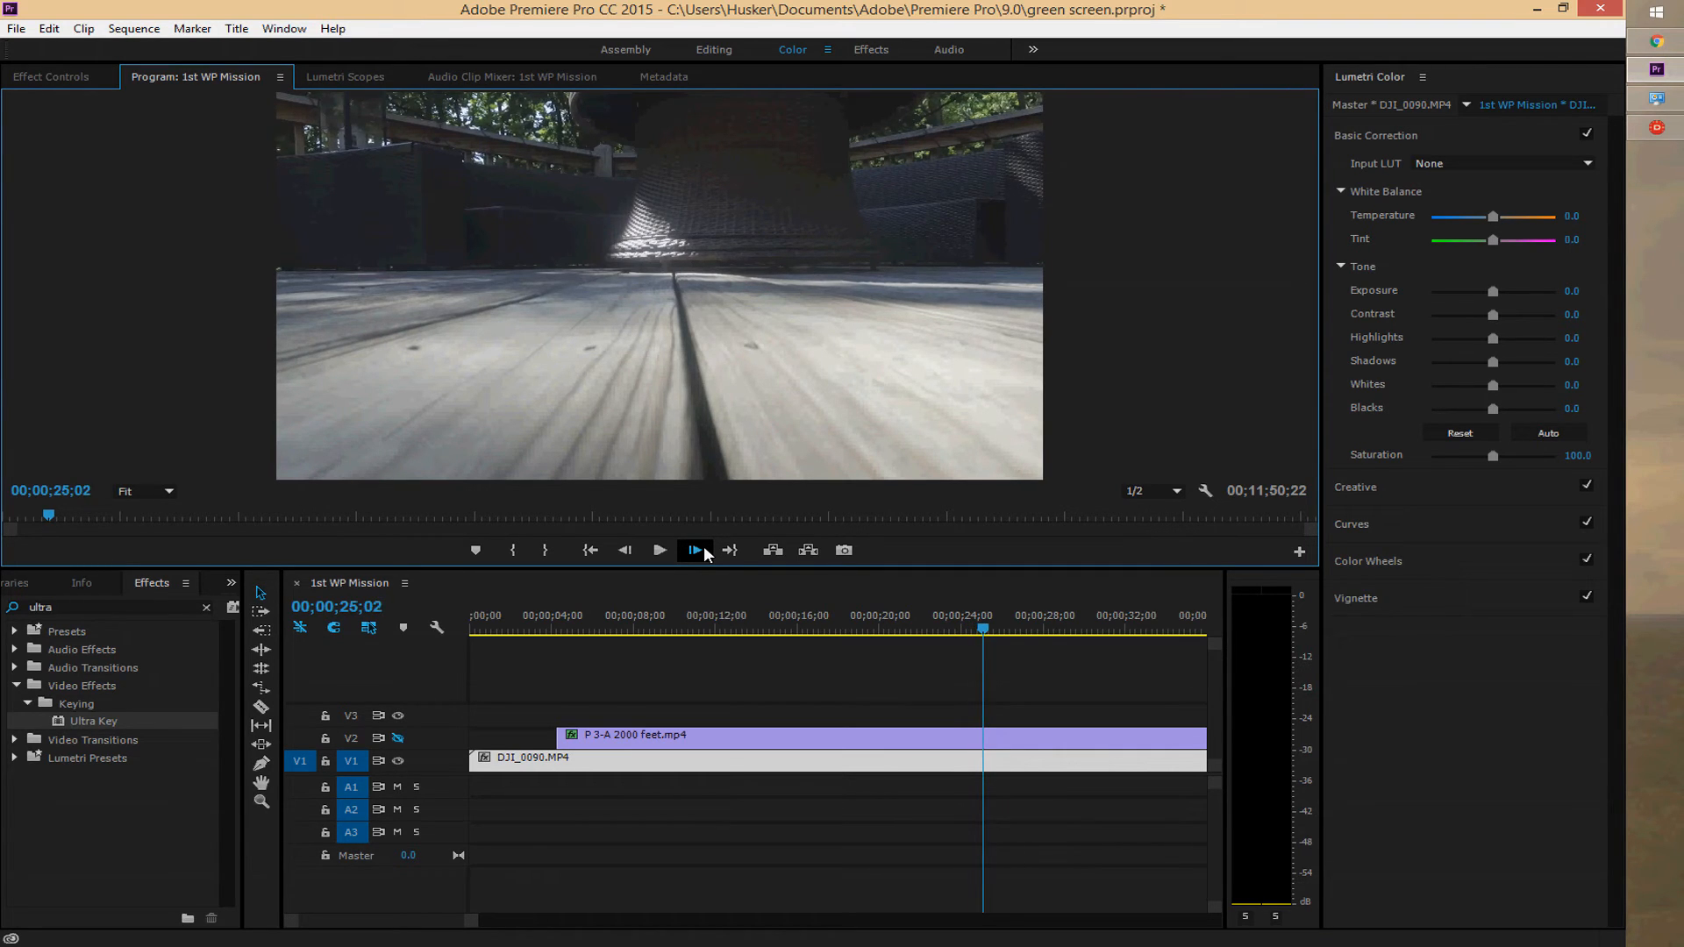
pyautogui.click(703, 550)
pyautogui.click(703, 549)
pyautogui.click(704, 550)
pyautogui.click(703, 550)
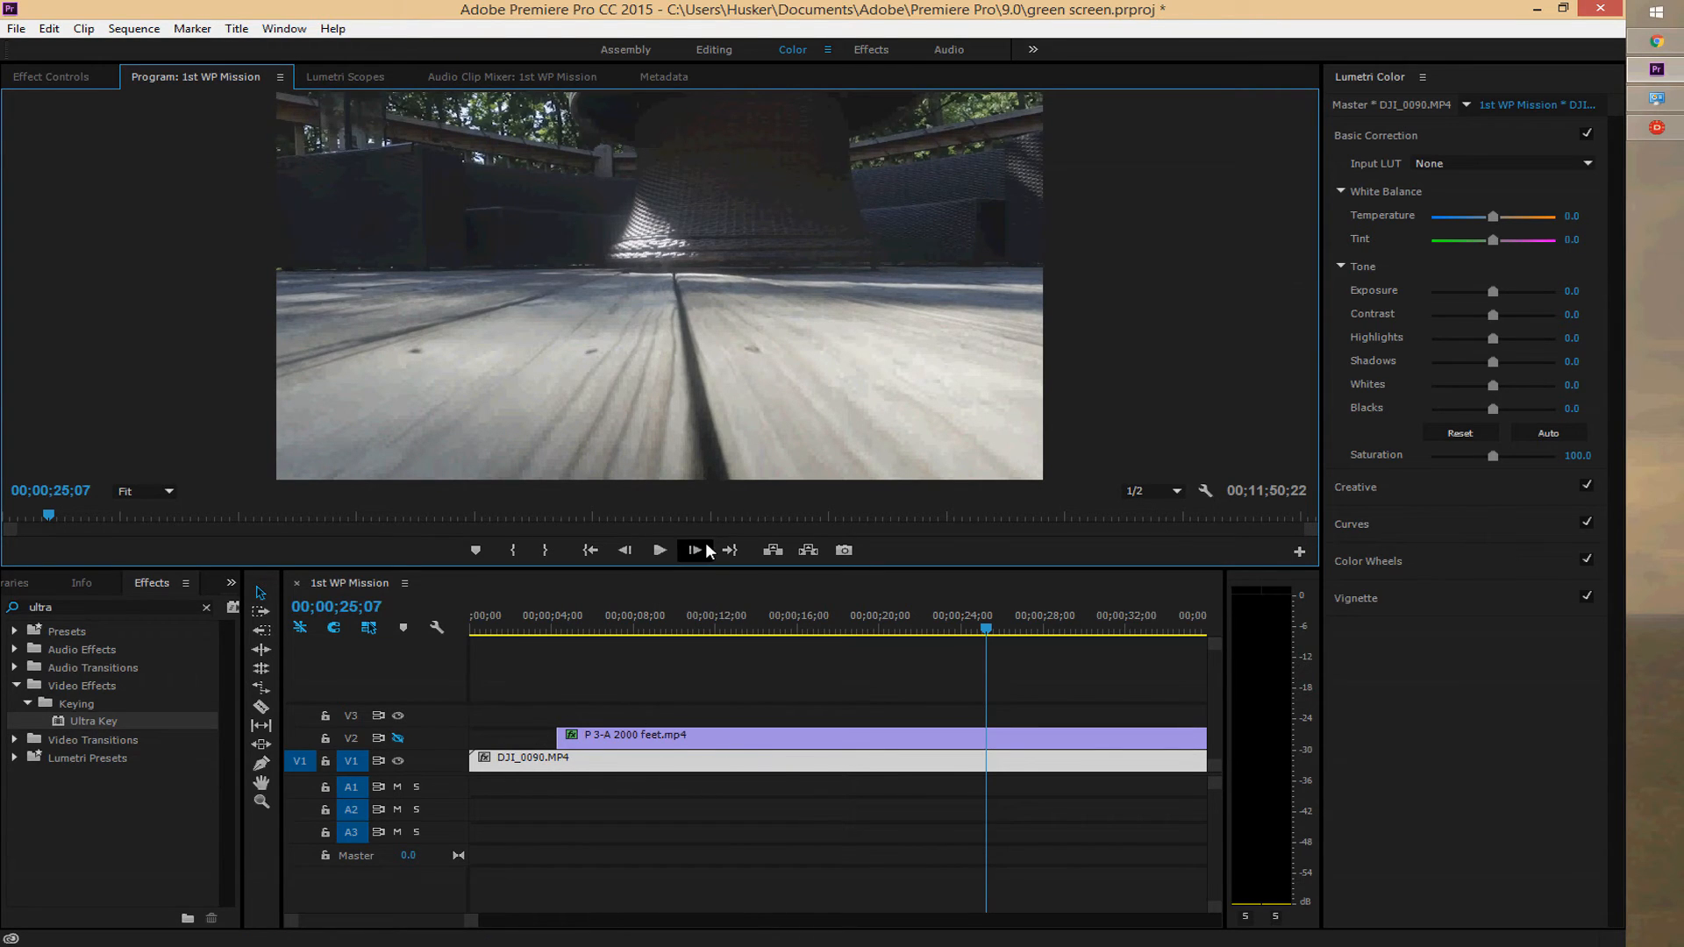
pyautogui.click(706, 548)
pyautogui.click(706, 548)
pyautogui.click(706, 549)
pyautogui.click(706, 548)
pyautogui.click(706, 547)
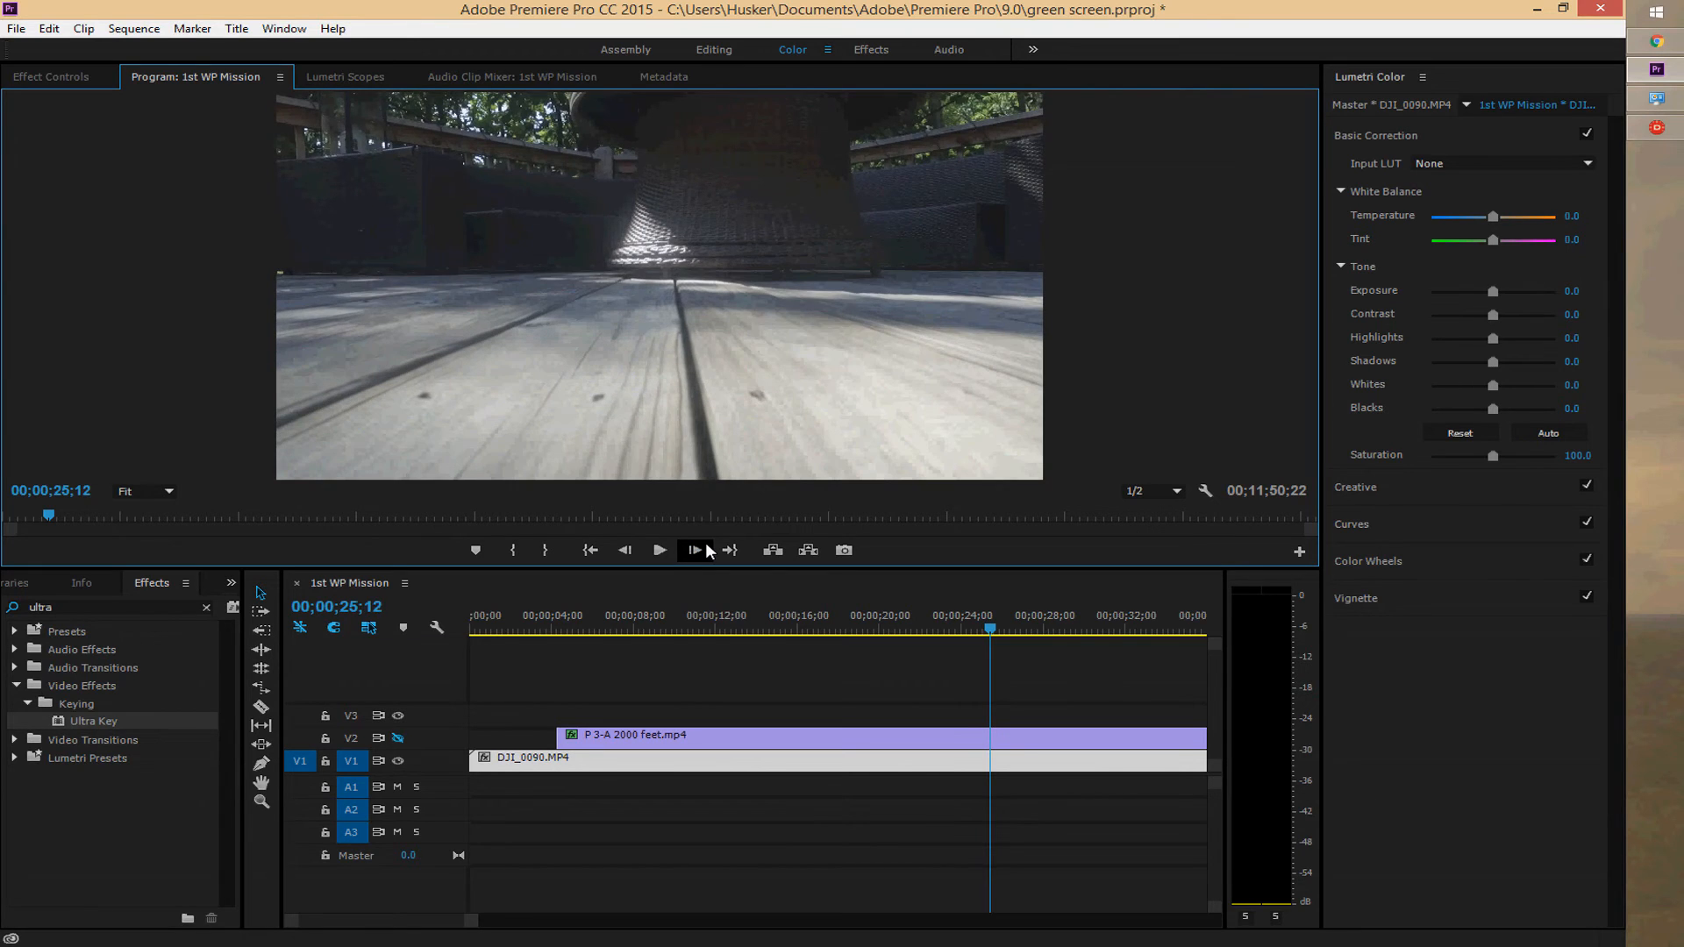
pyautogui.click(706, 547)
pyautogui.click(706, 547)
pyautogui.click(706, 547)
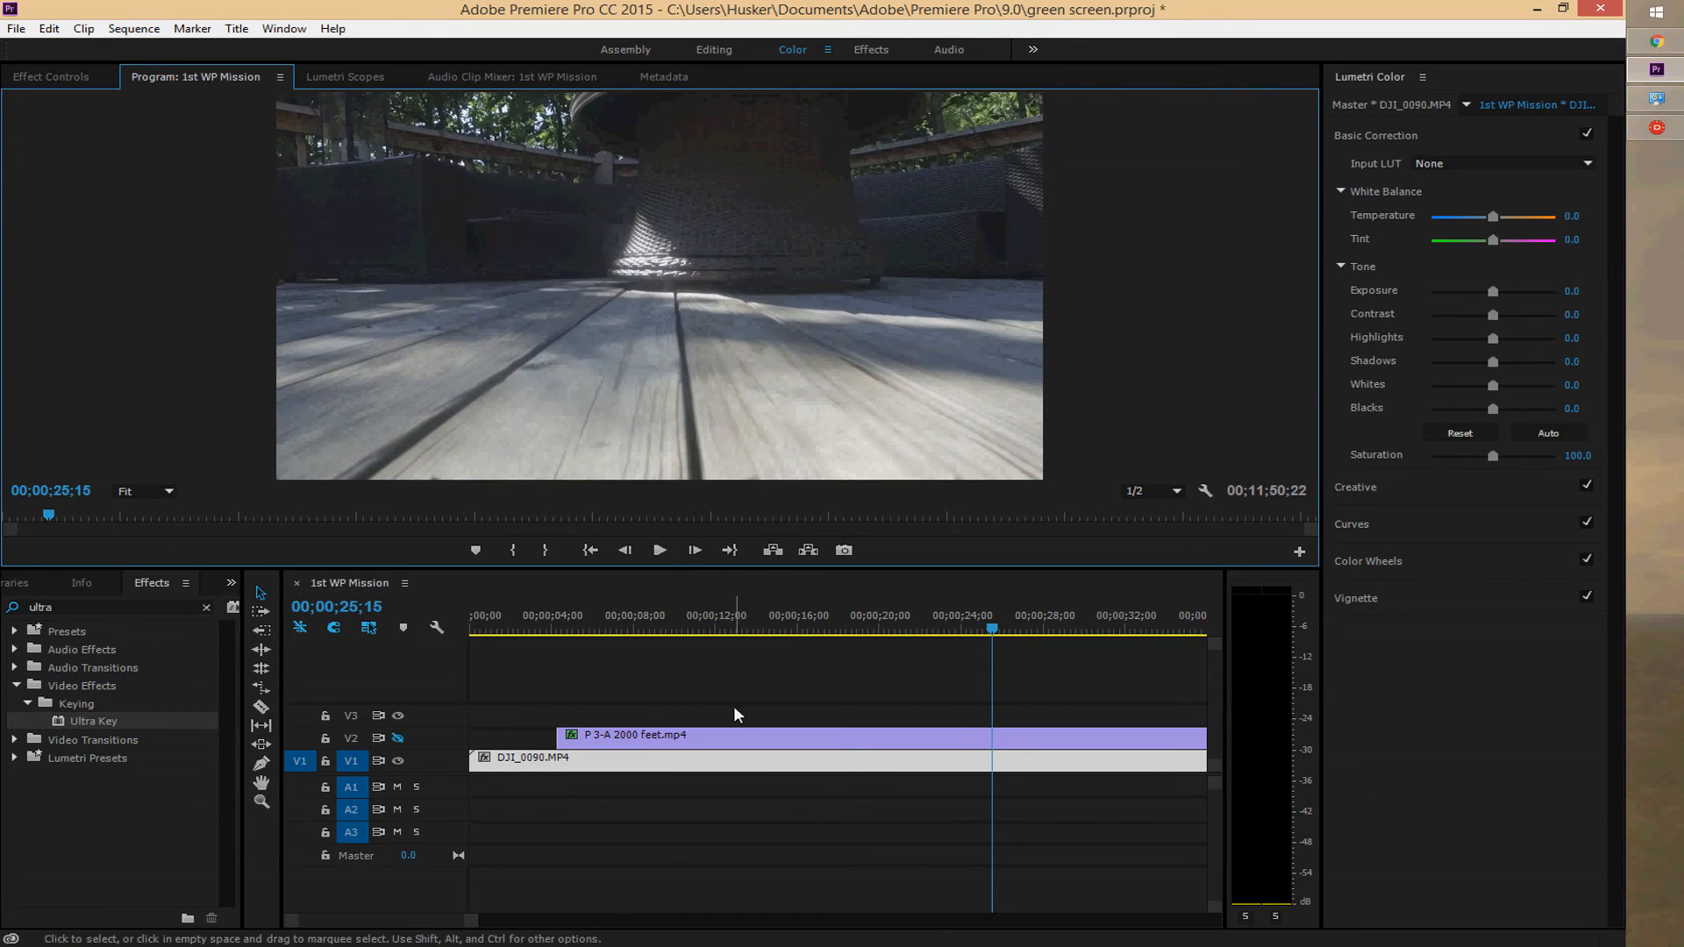
pyautogui.click(675, 551)
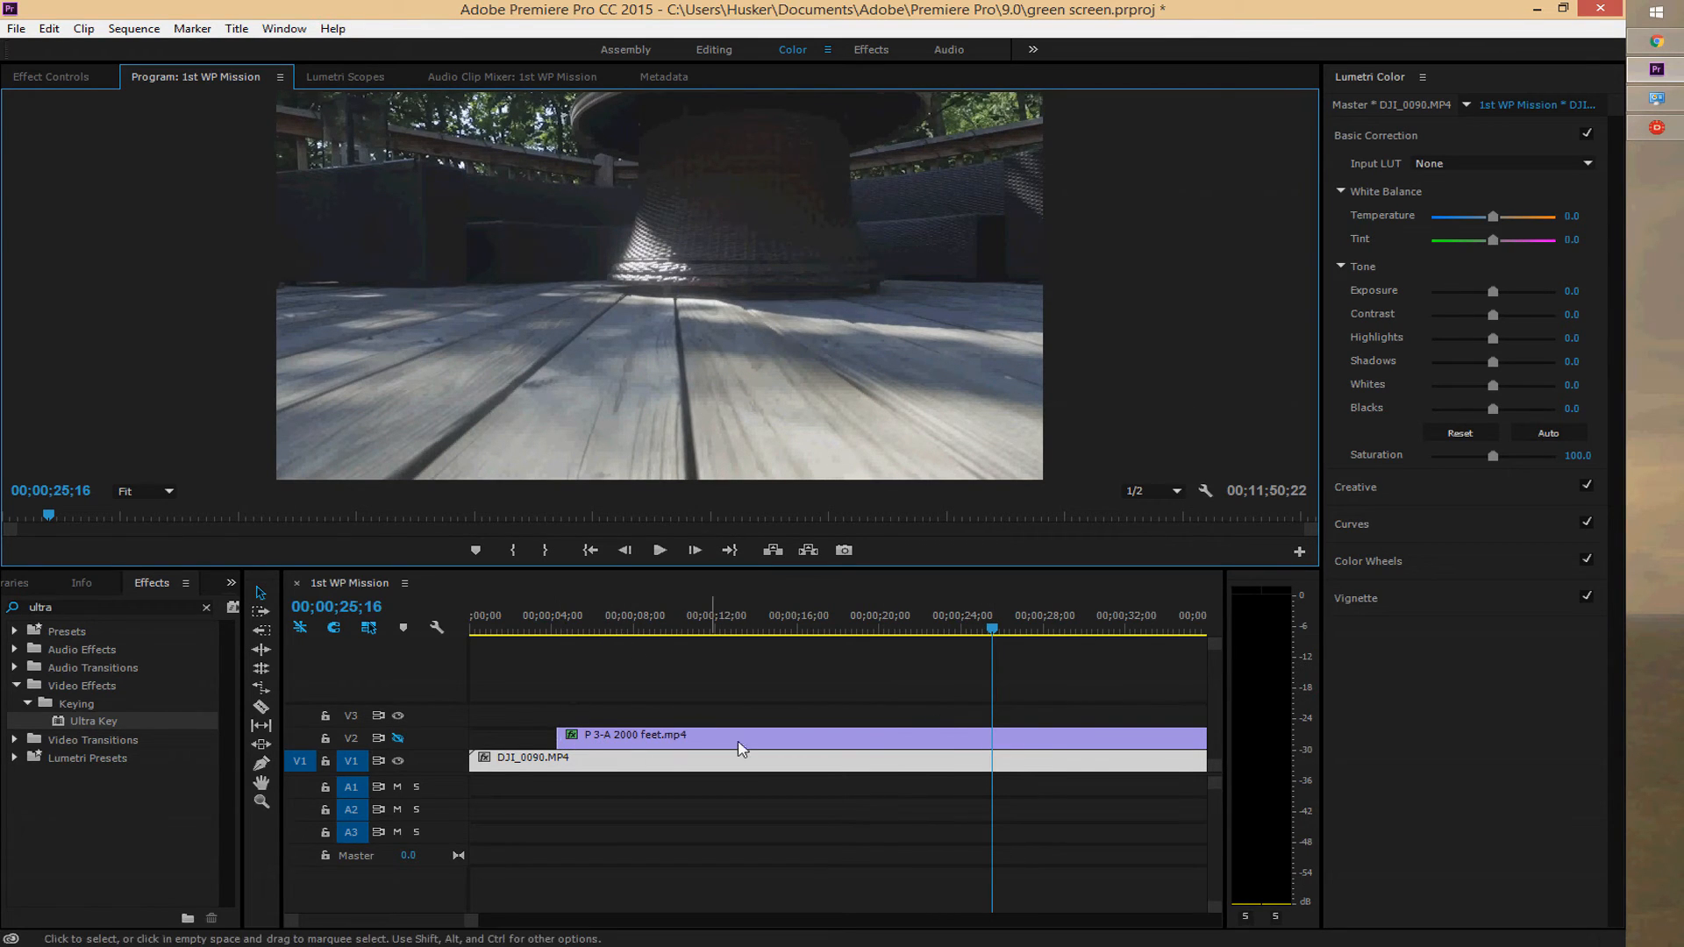
# Split DJI_0090.MP4 on V1 at 00;00;25;16 and delete the part before the cut
pyautogui.press('c')
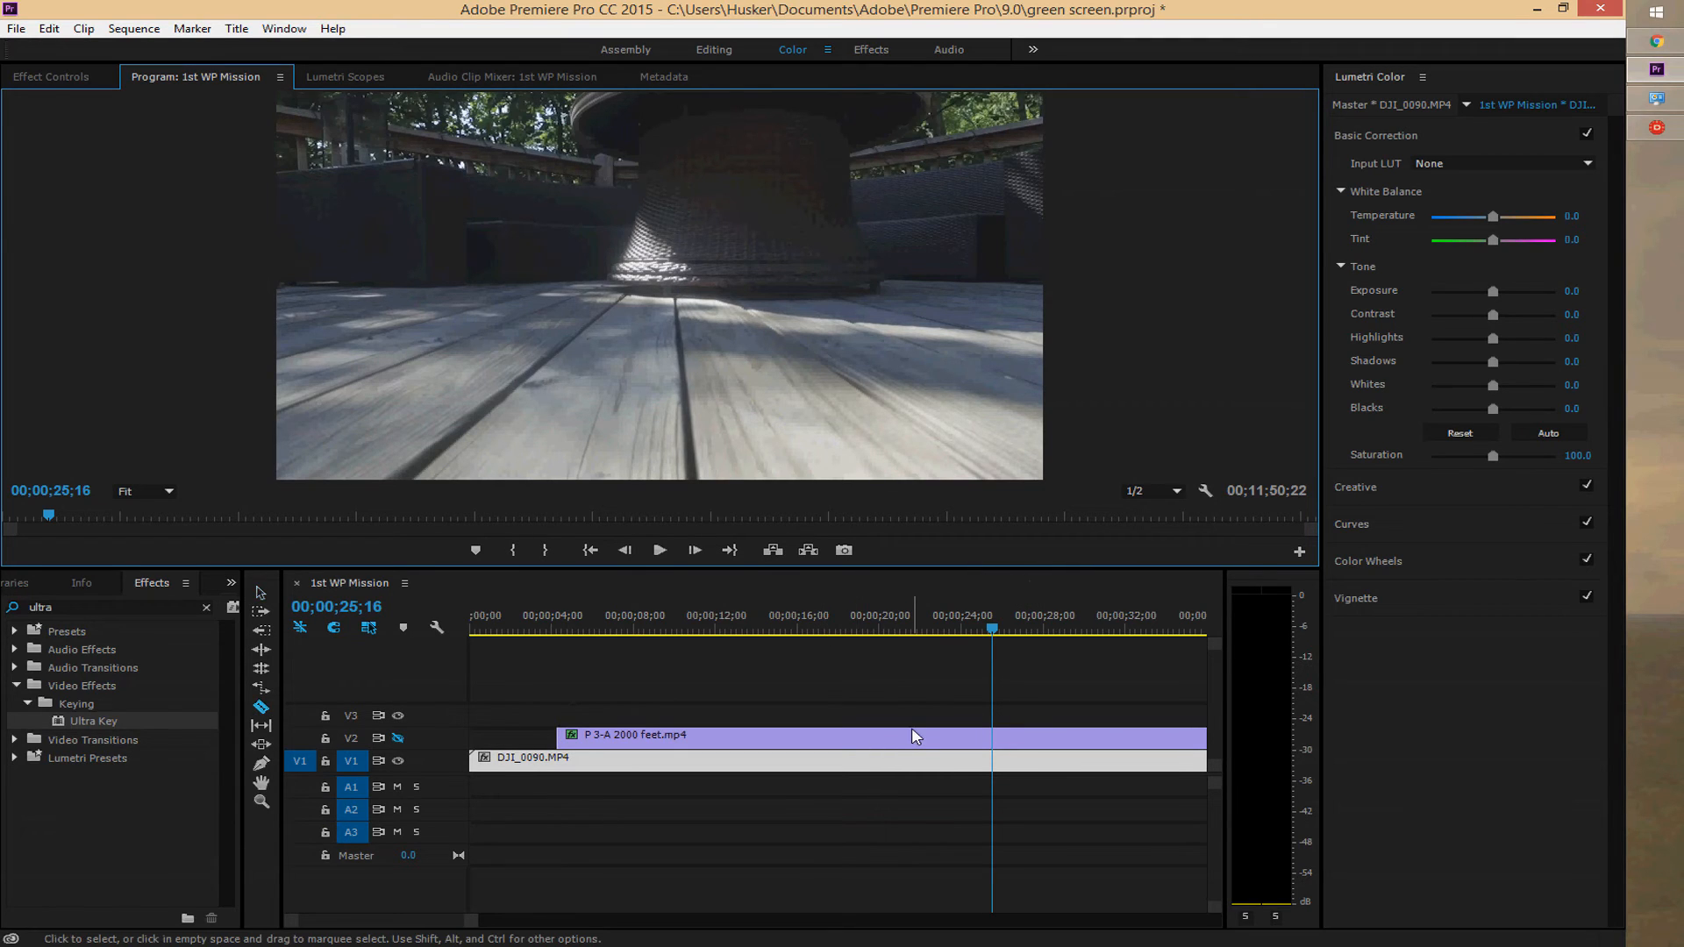
pyautogui.click(997, 768)
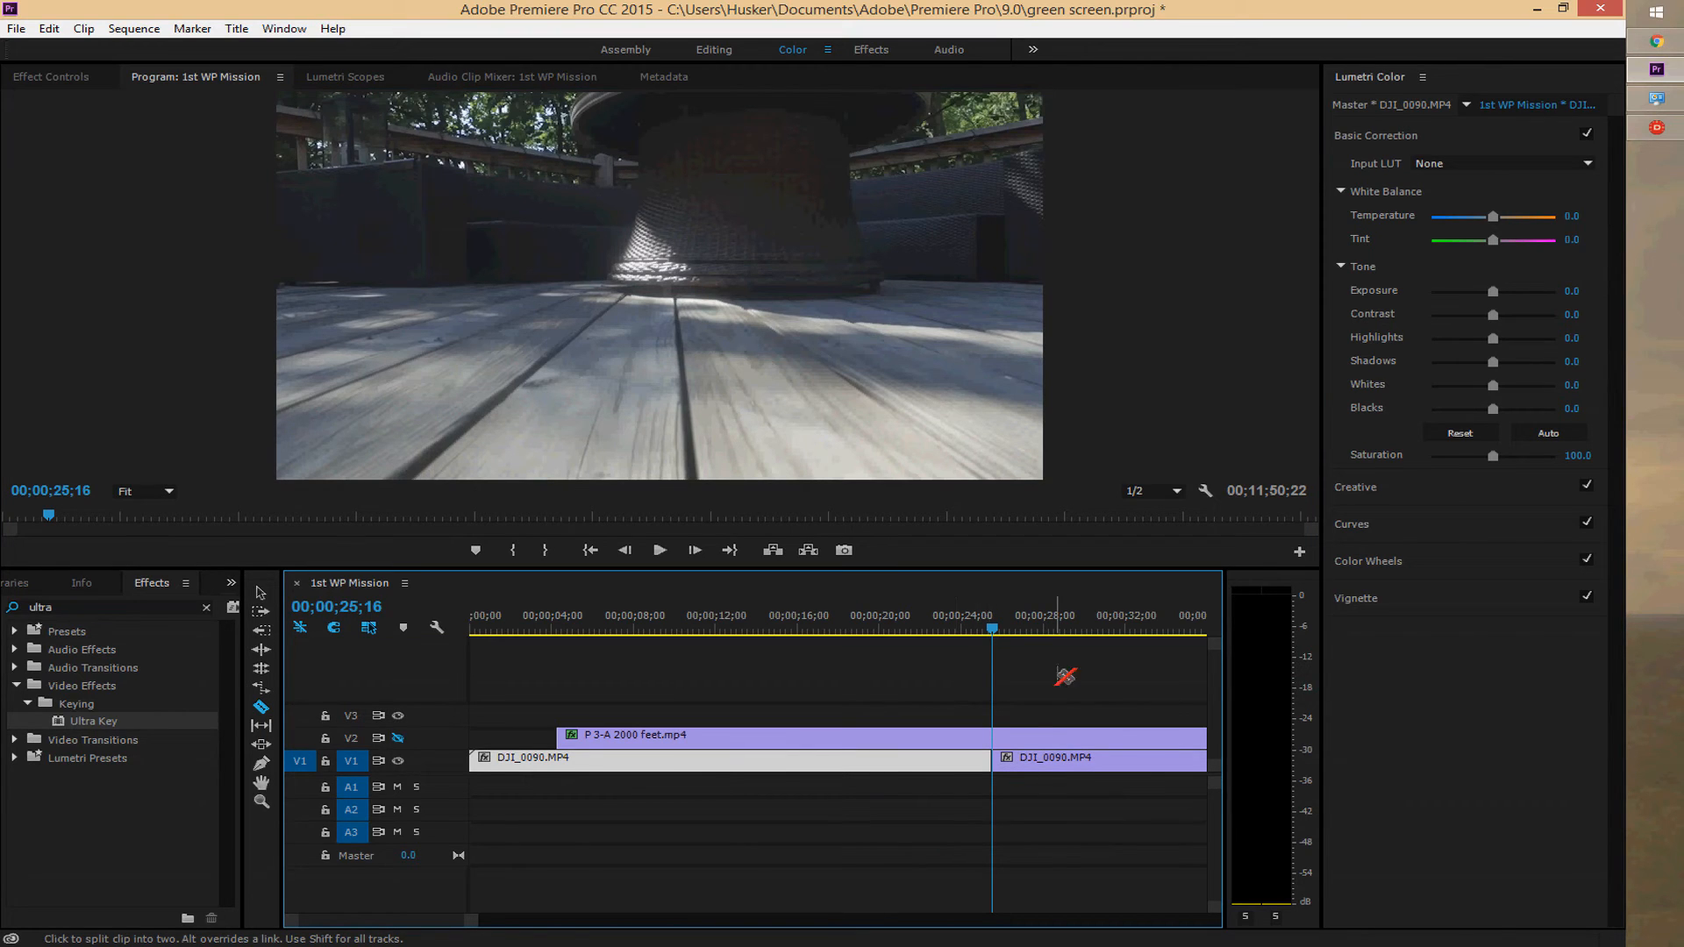
pyautogui.press('v')
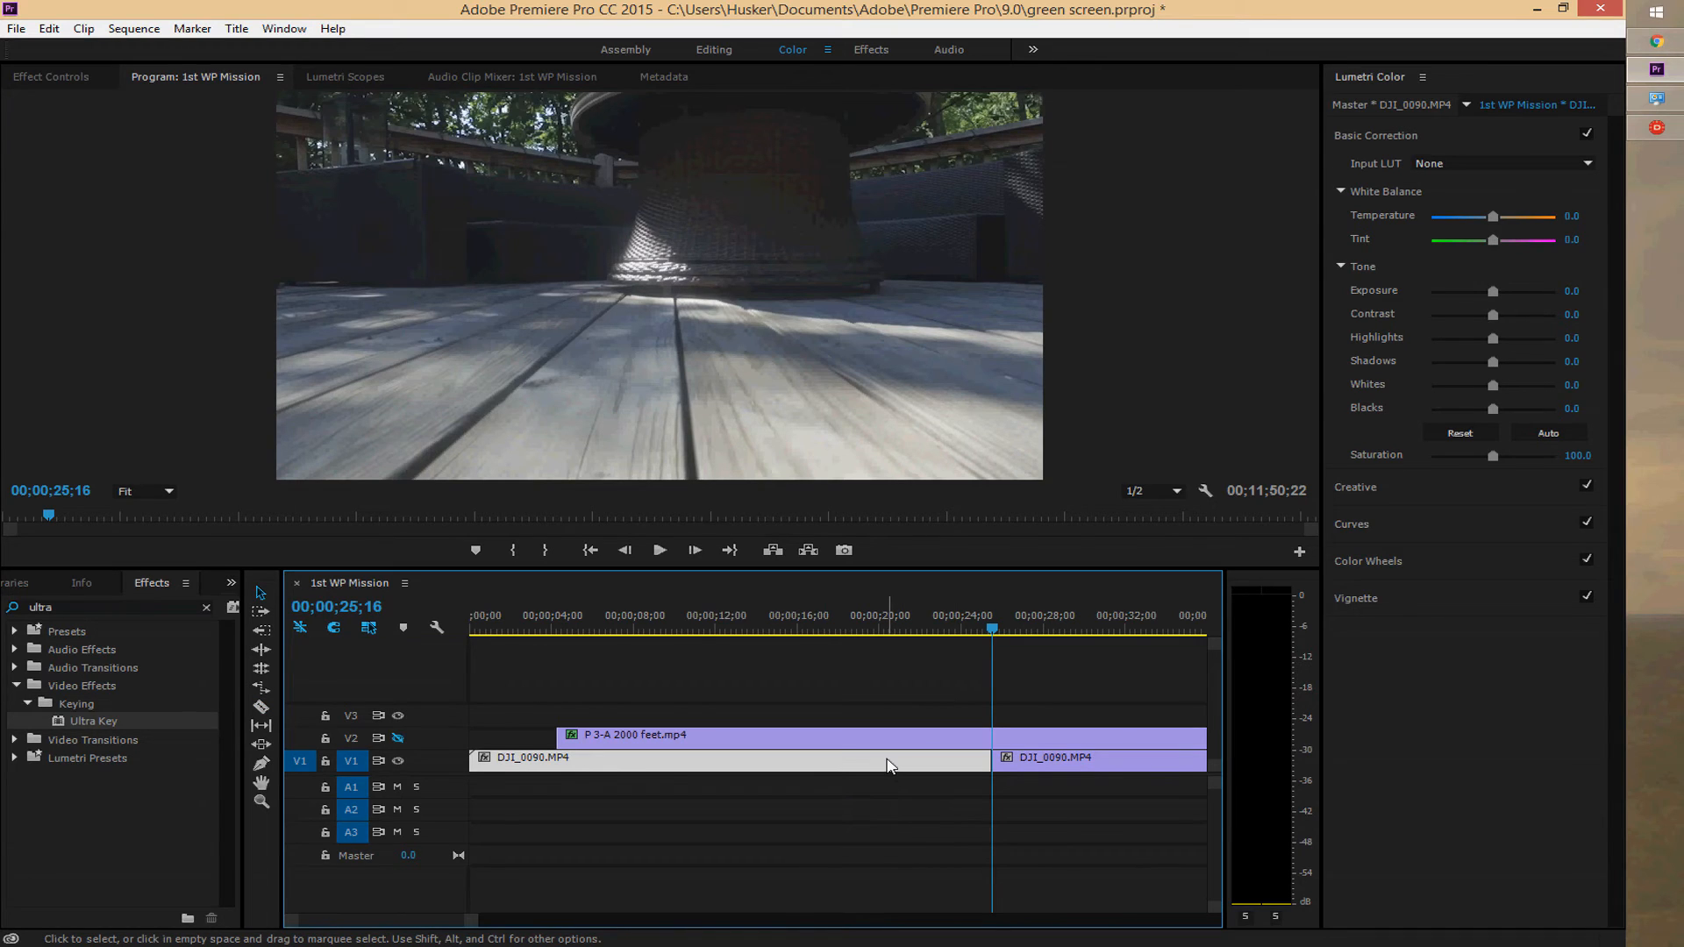
pyautogui.press('Delete')
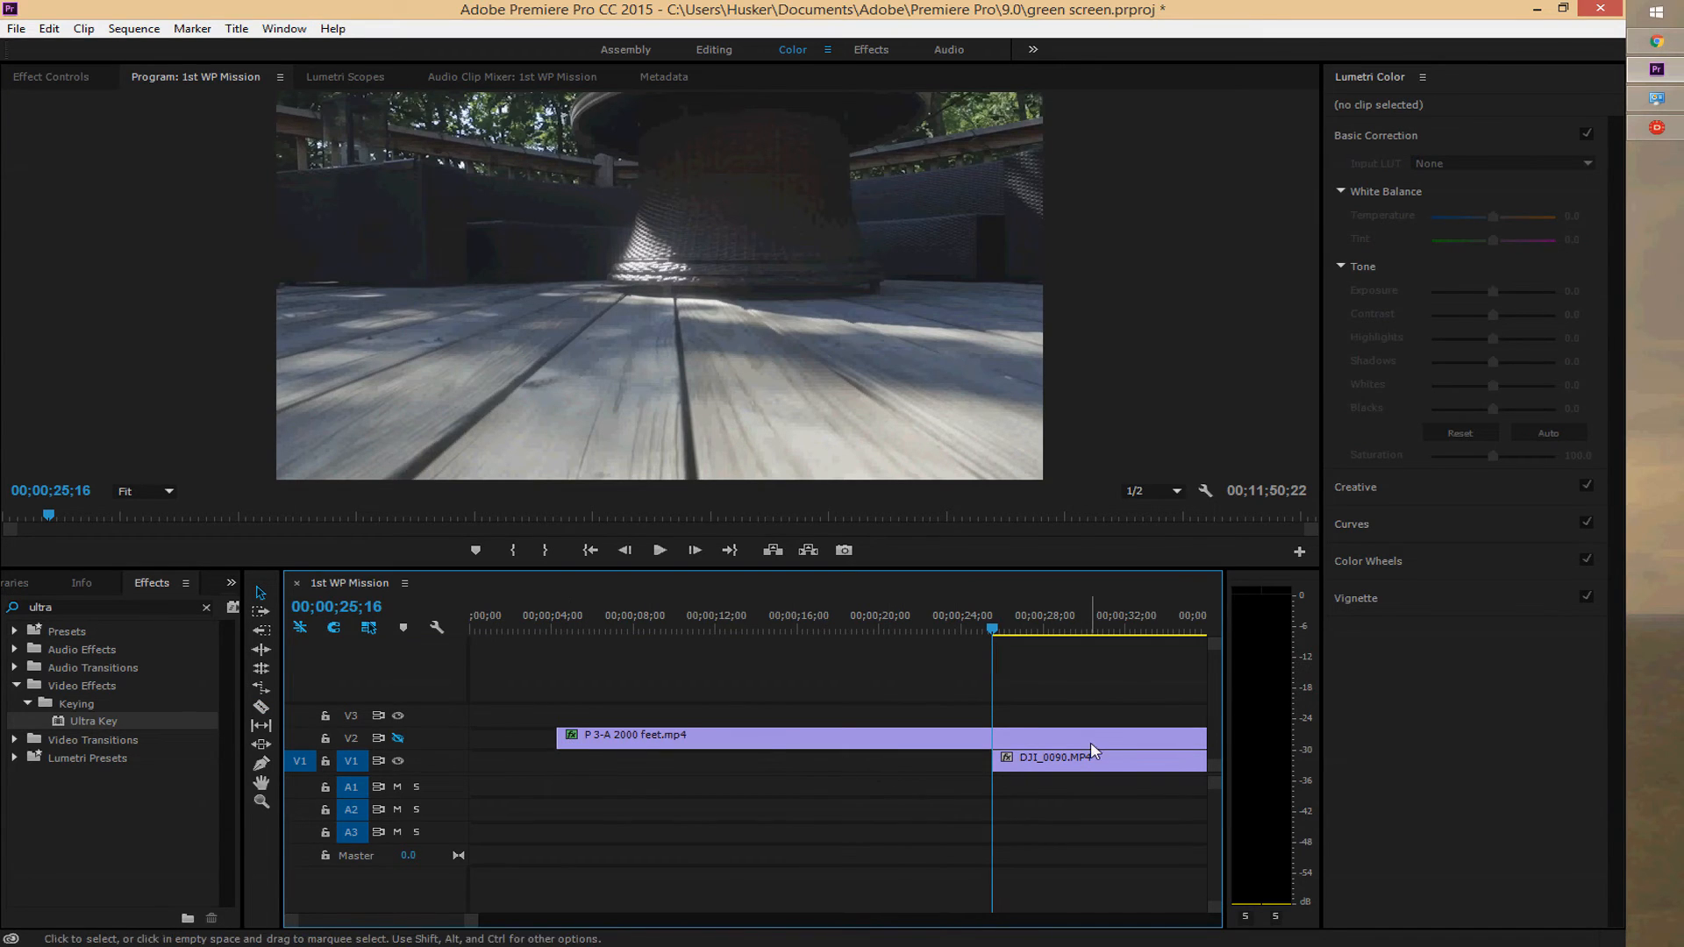
# Align the start of DJI_0090.MP4 with the V2 clip at 00;00;04;09, return the playhead there and show V2
pyautogui.moveTo(1091, 761); pyautogui.dragTo(662, 769)
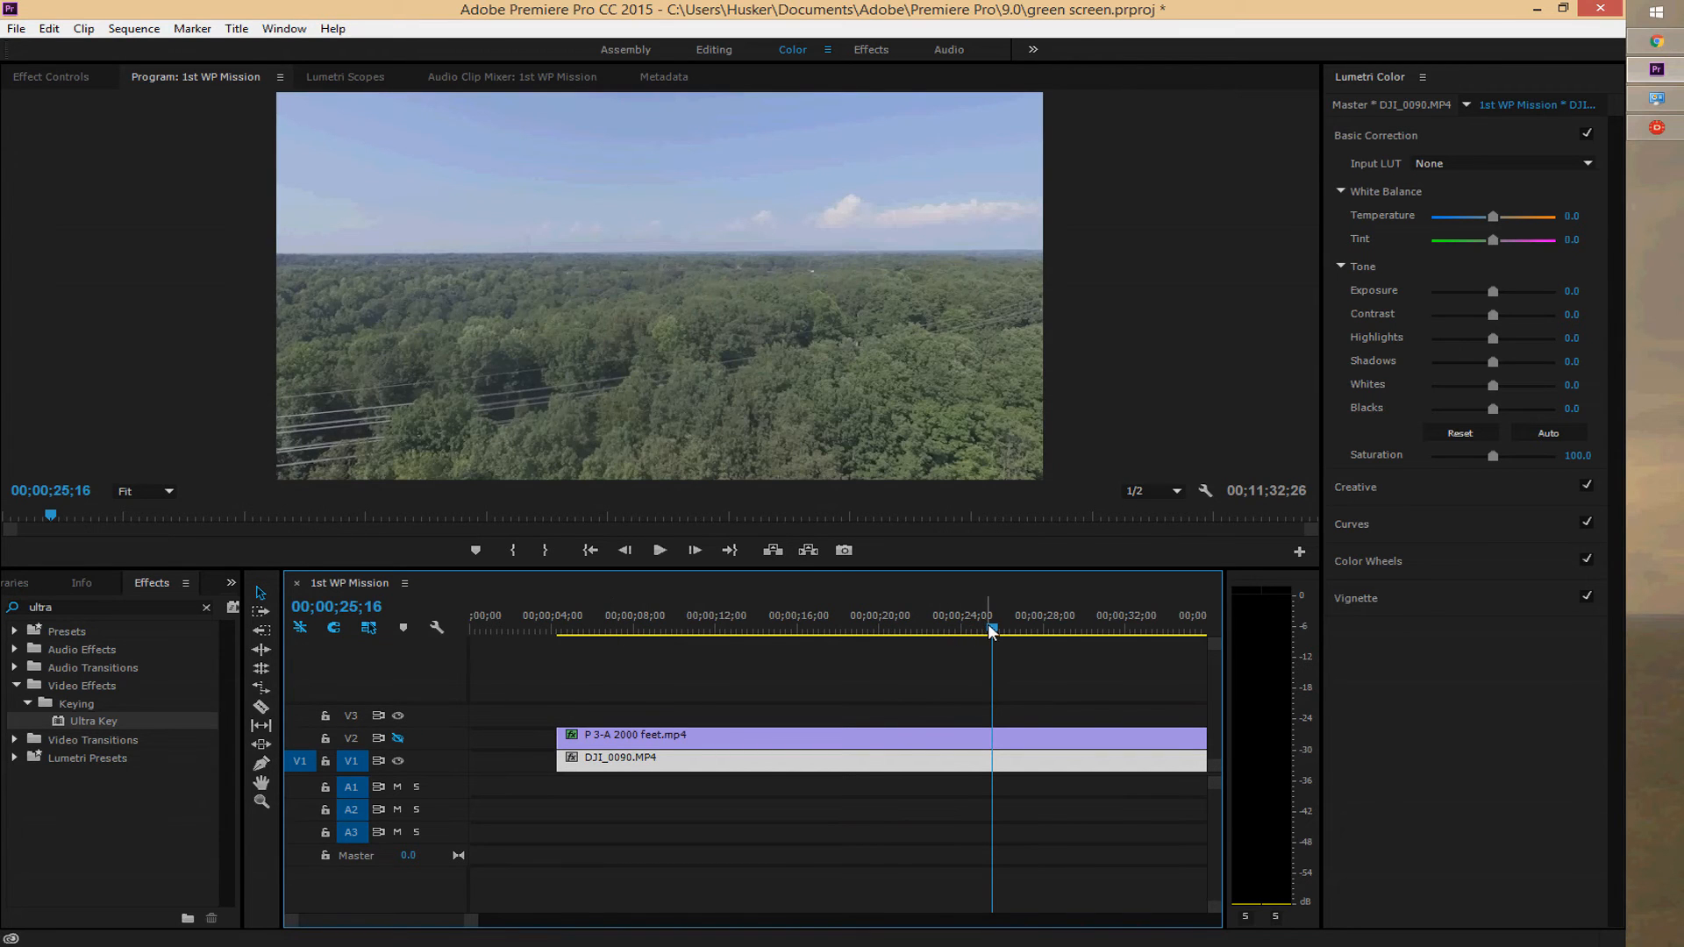
pyautogui.moveTo(992, 631); pyautogui.dragTo(565, 640)
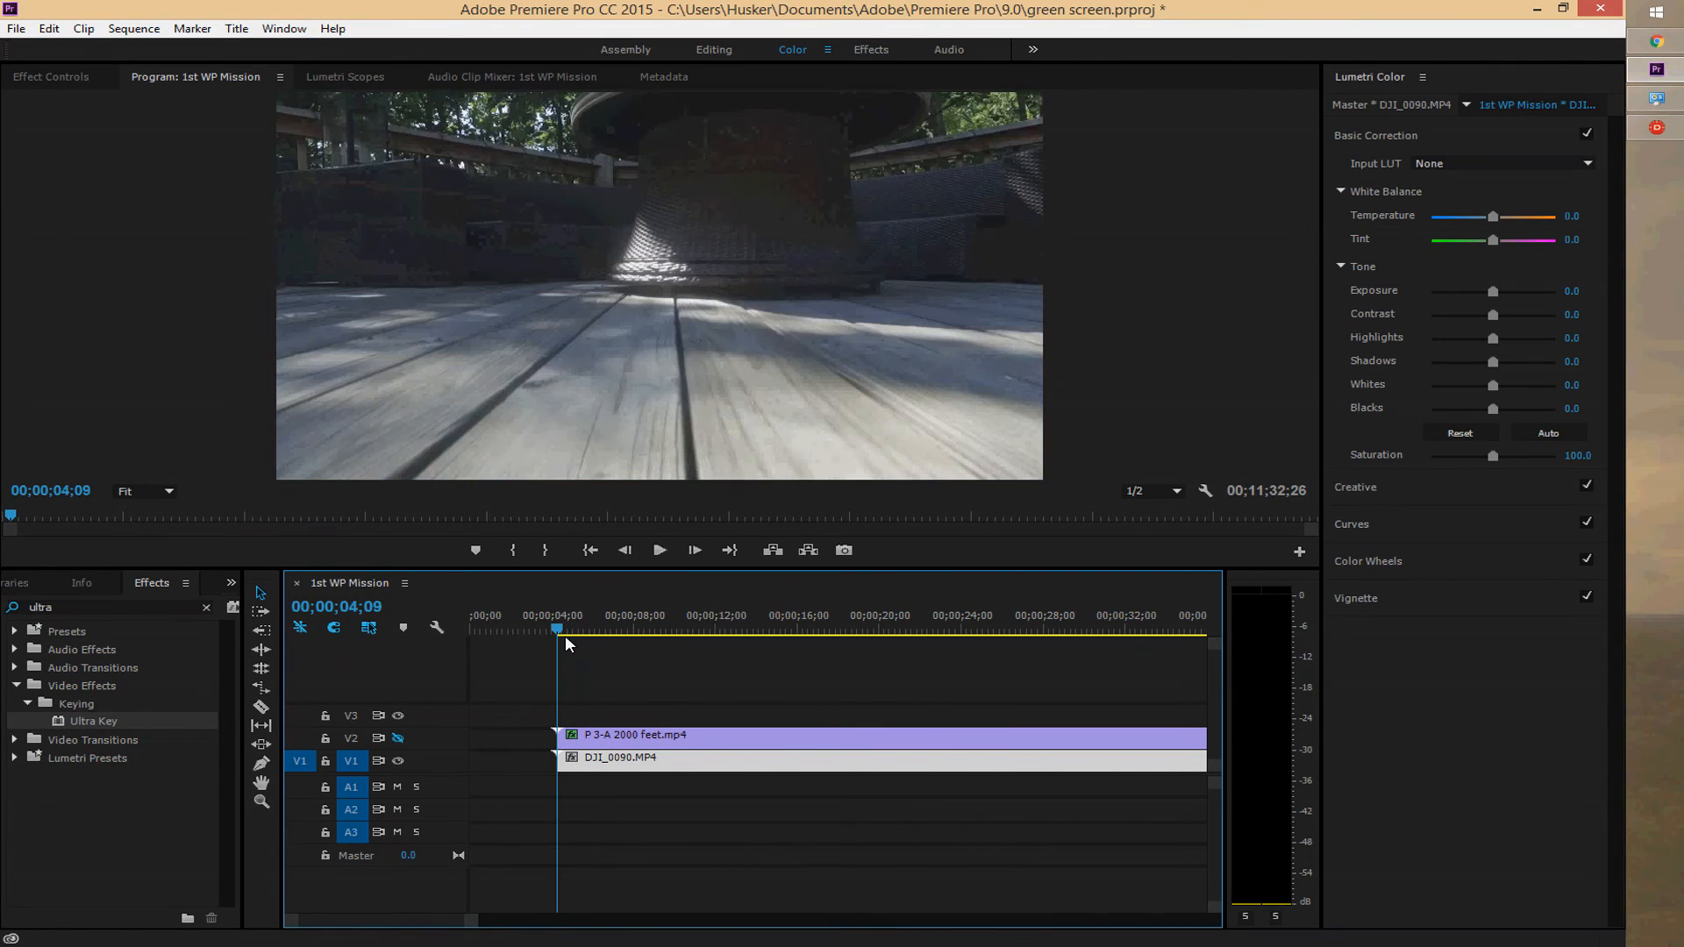
pyautogui.click(397, 739)
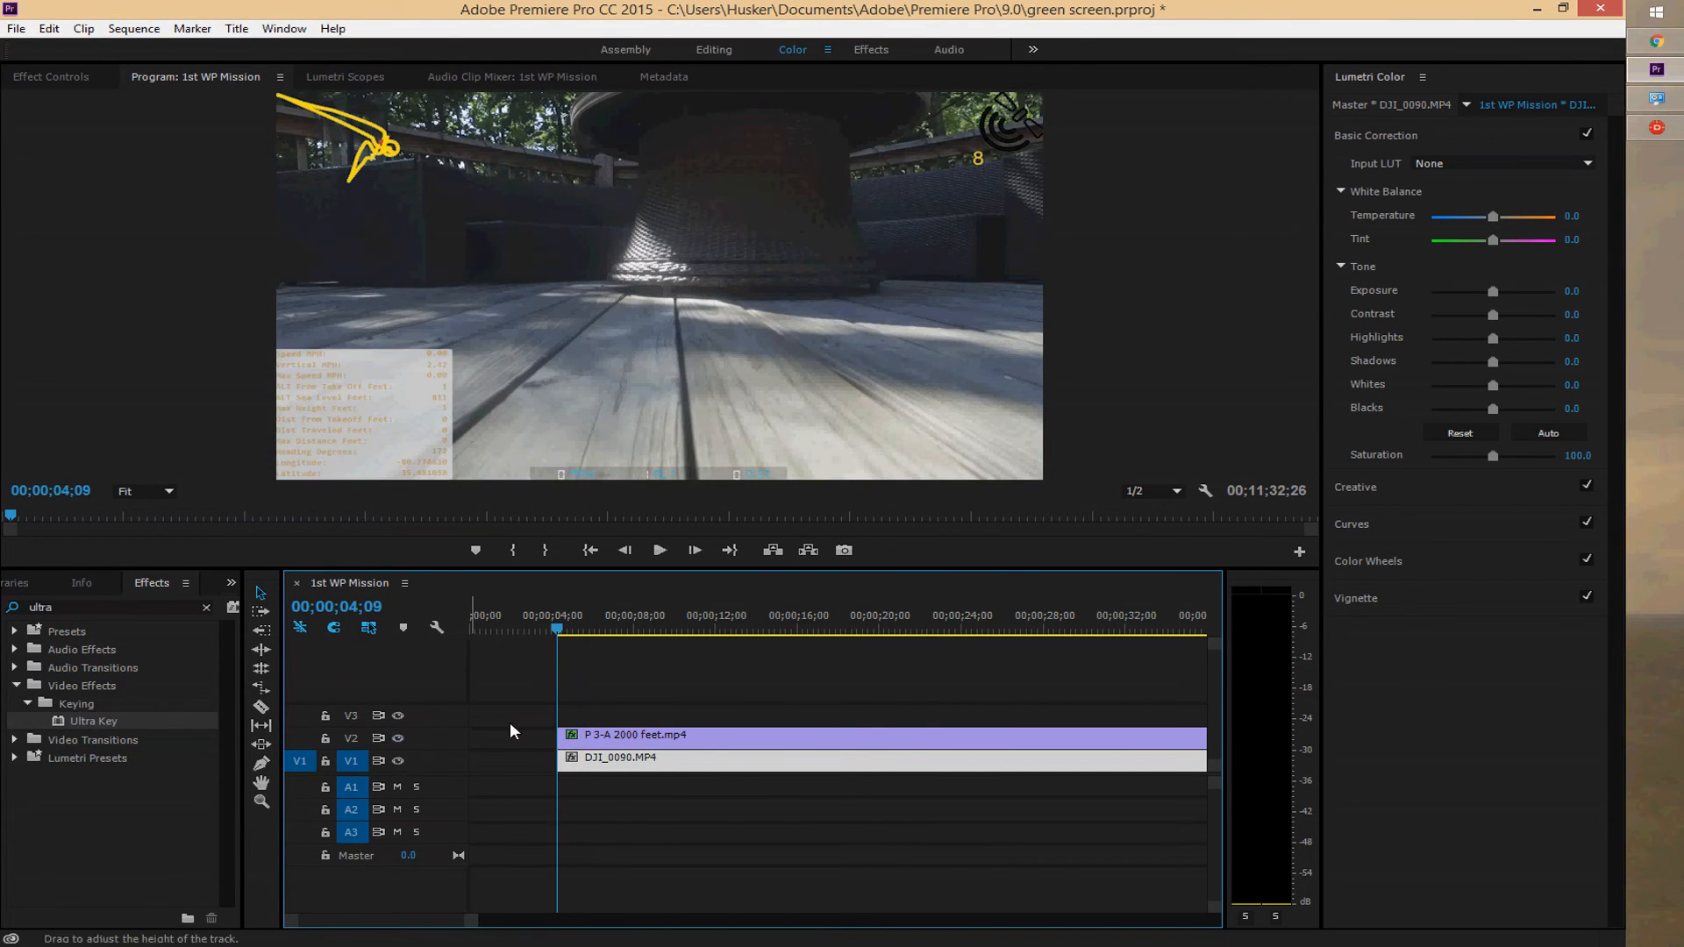
# Play the synced clips from 00;00;04;09 and scrub back through the lift-off to compare the gauges with the footage
pyautogui.click(659, 551)
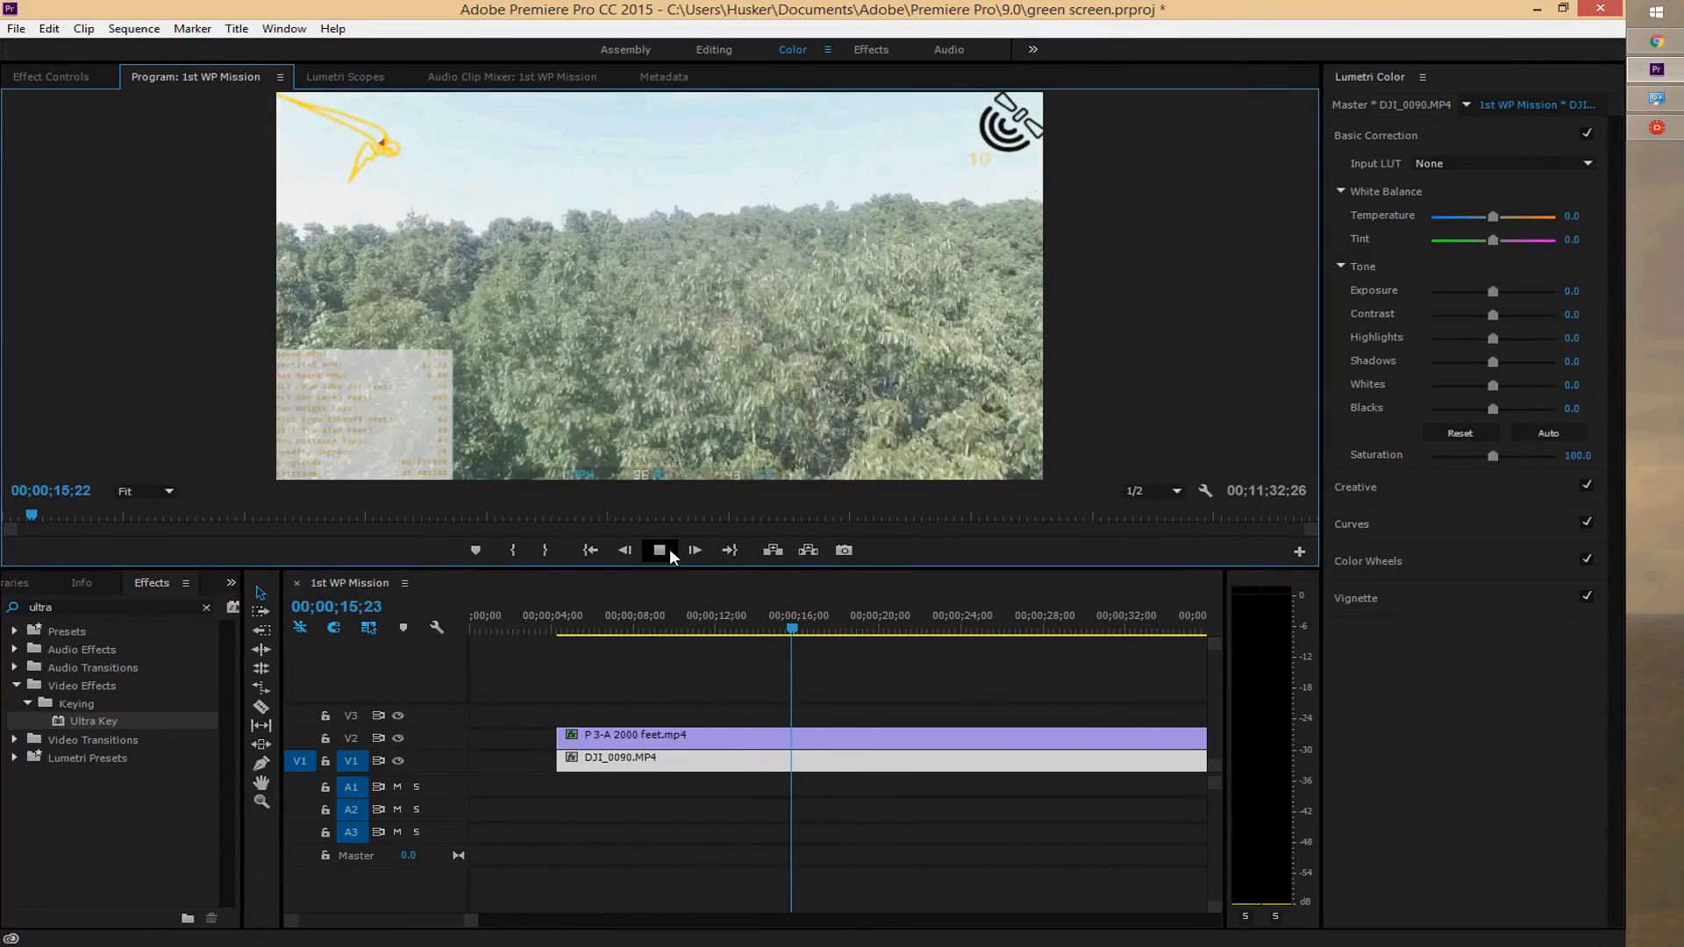
pyautogui.click(667, 549)
pyautogui.click(802, 624)
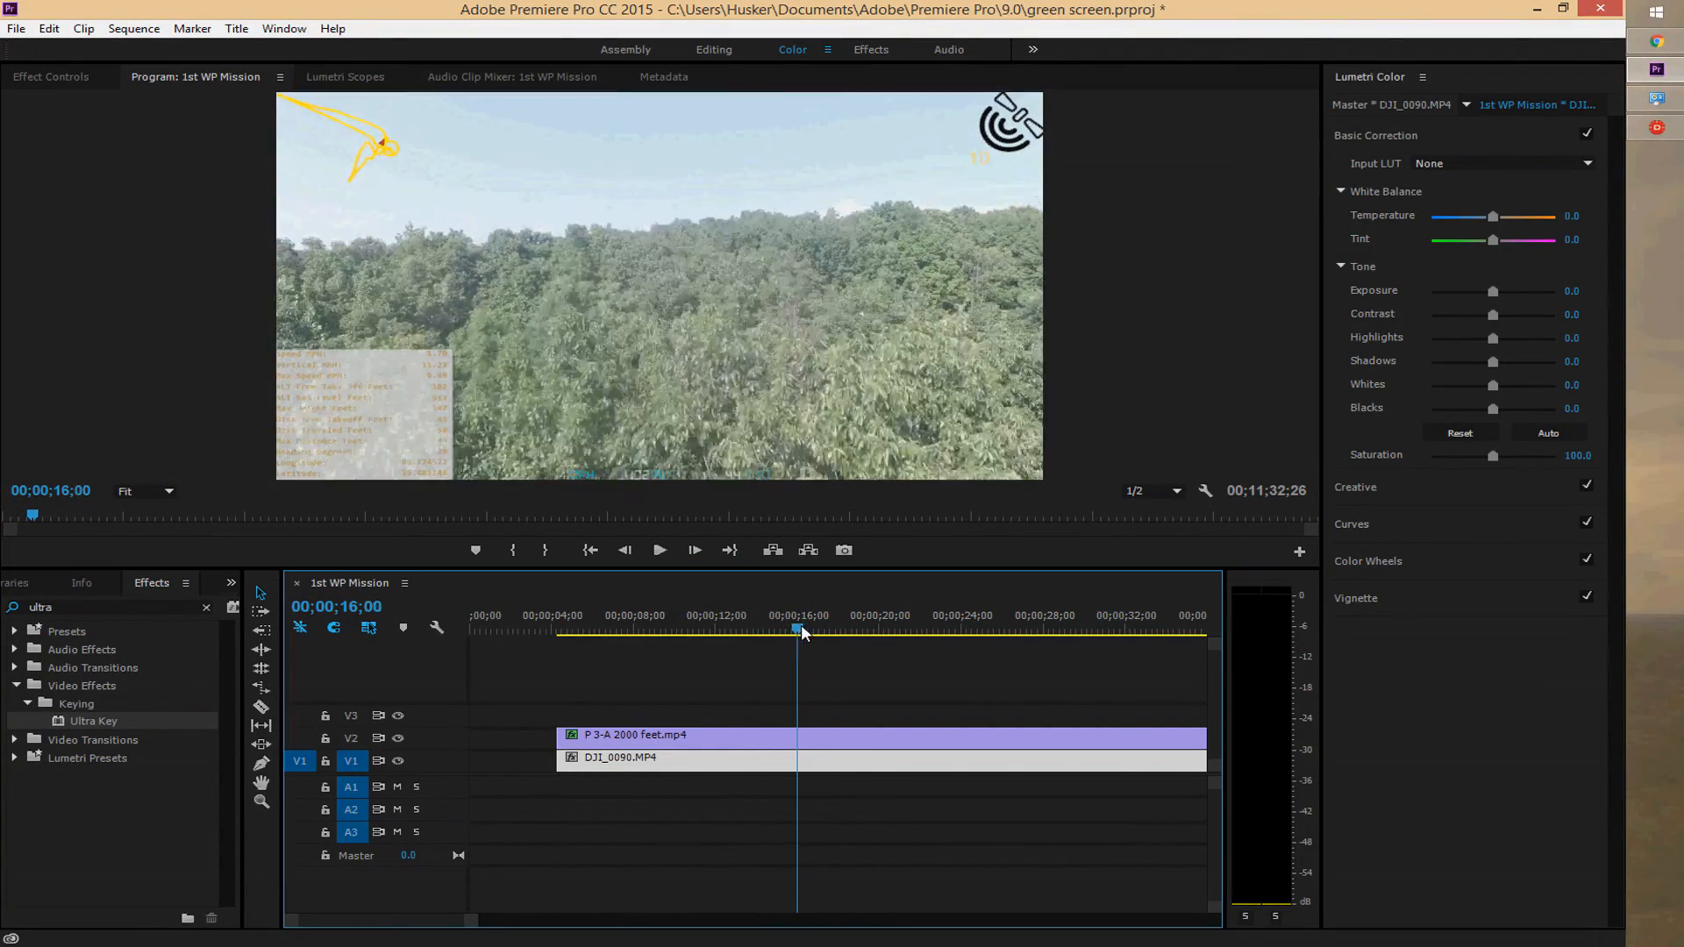
pyautogui.moveTo(801, 624); pyautogui.dragTo(594, 611)
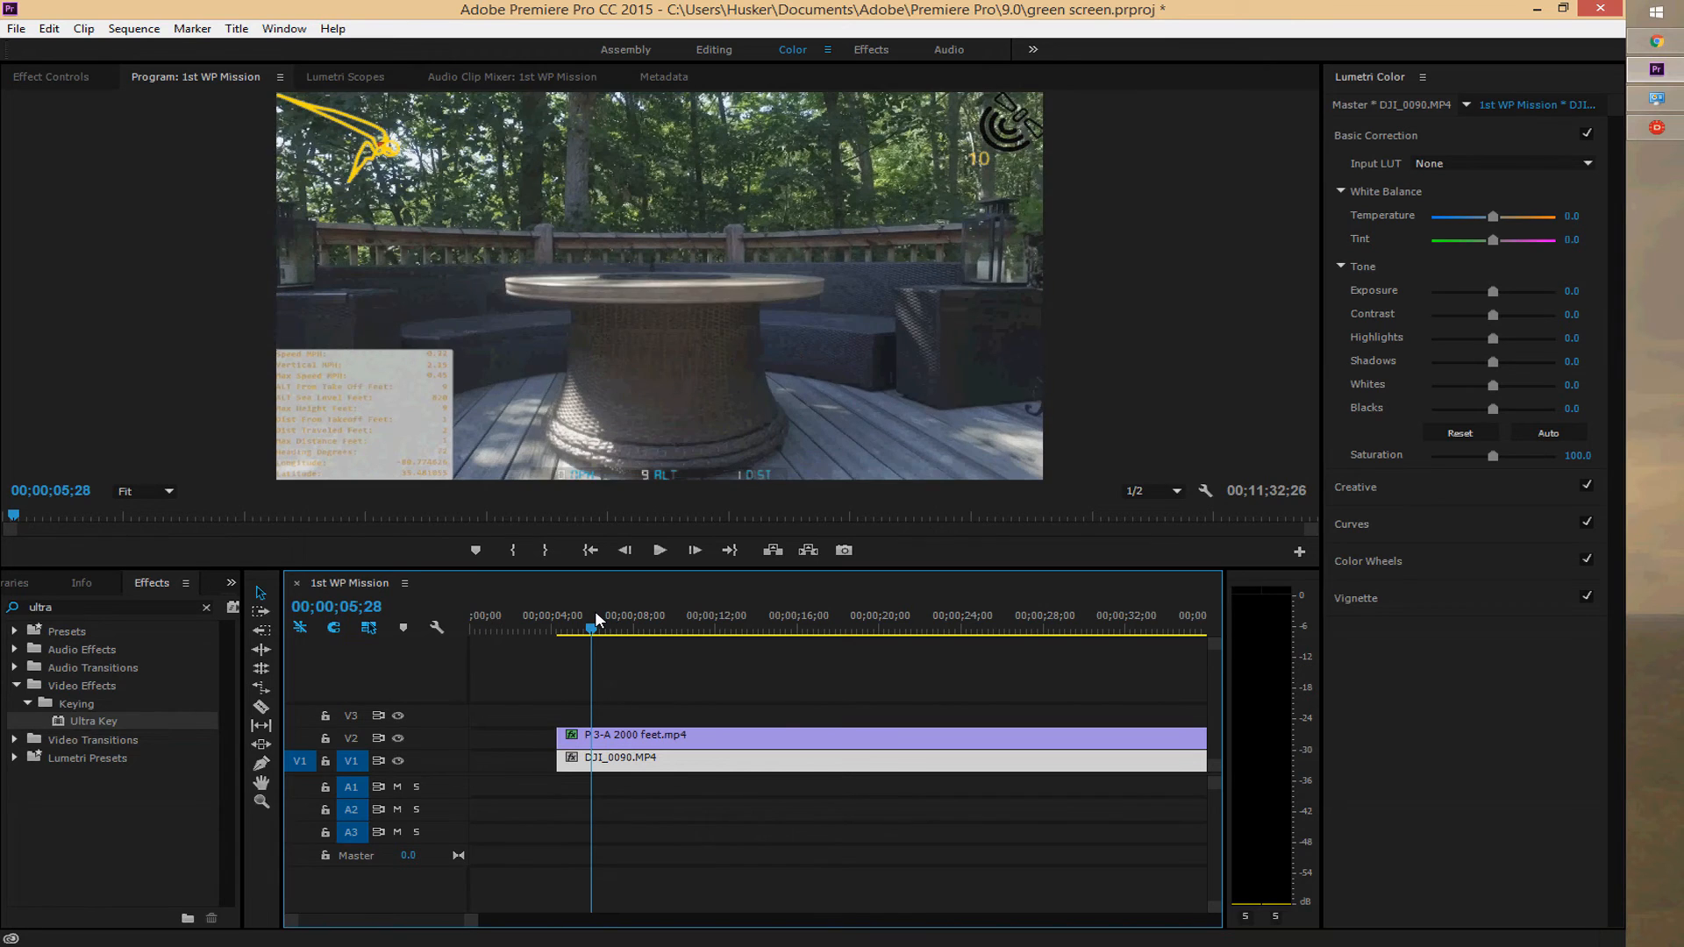
pyautogui.moveTo(607, 621); pyautogui.dragTo(676, 629)
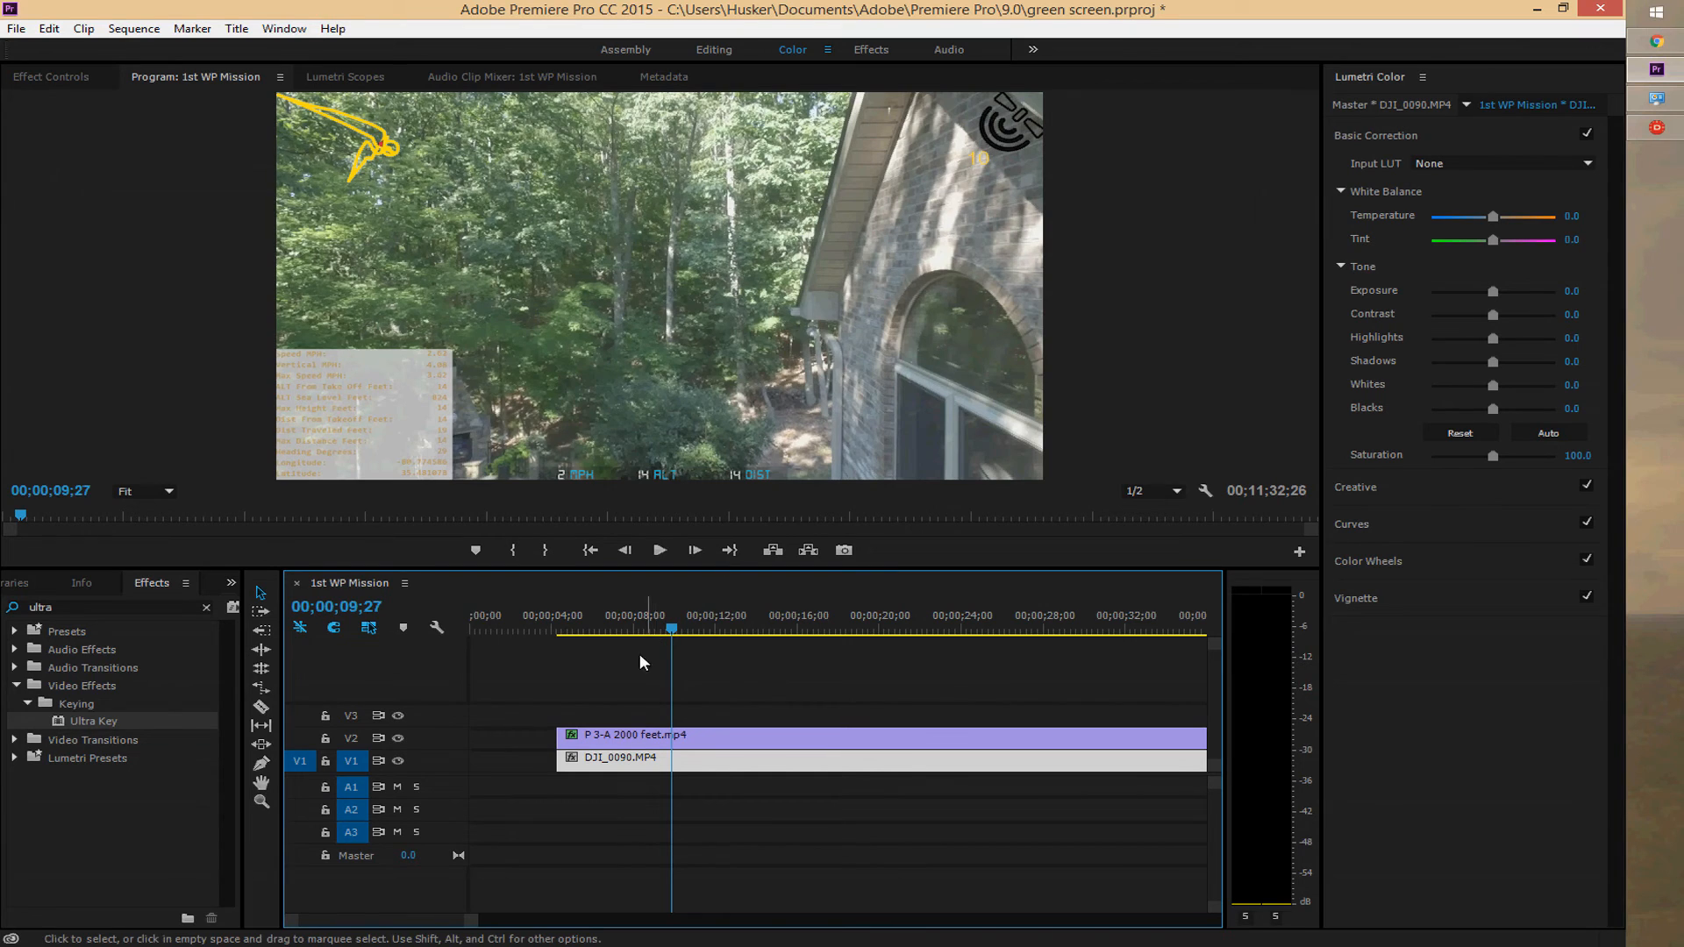
# Delay the gauges of P 3-A 2000 feet.mp4 on V2 by about 24 frames, keeping both clip starts aligned, and replay the lift-off
pyautogui.click(614, 736)
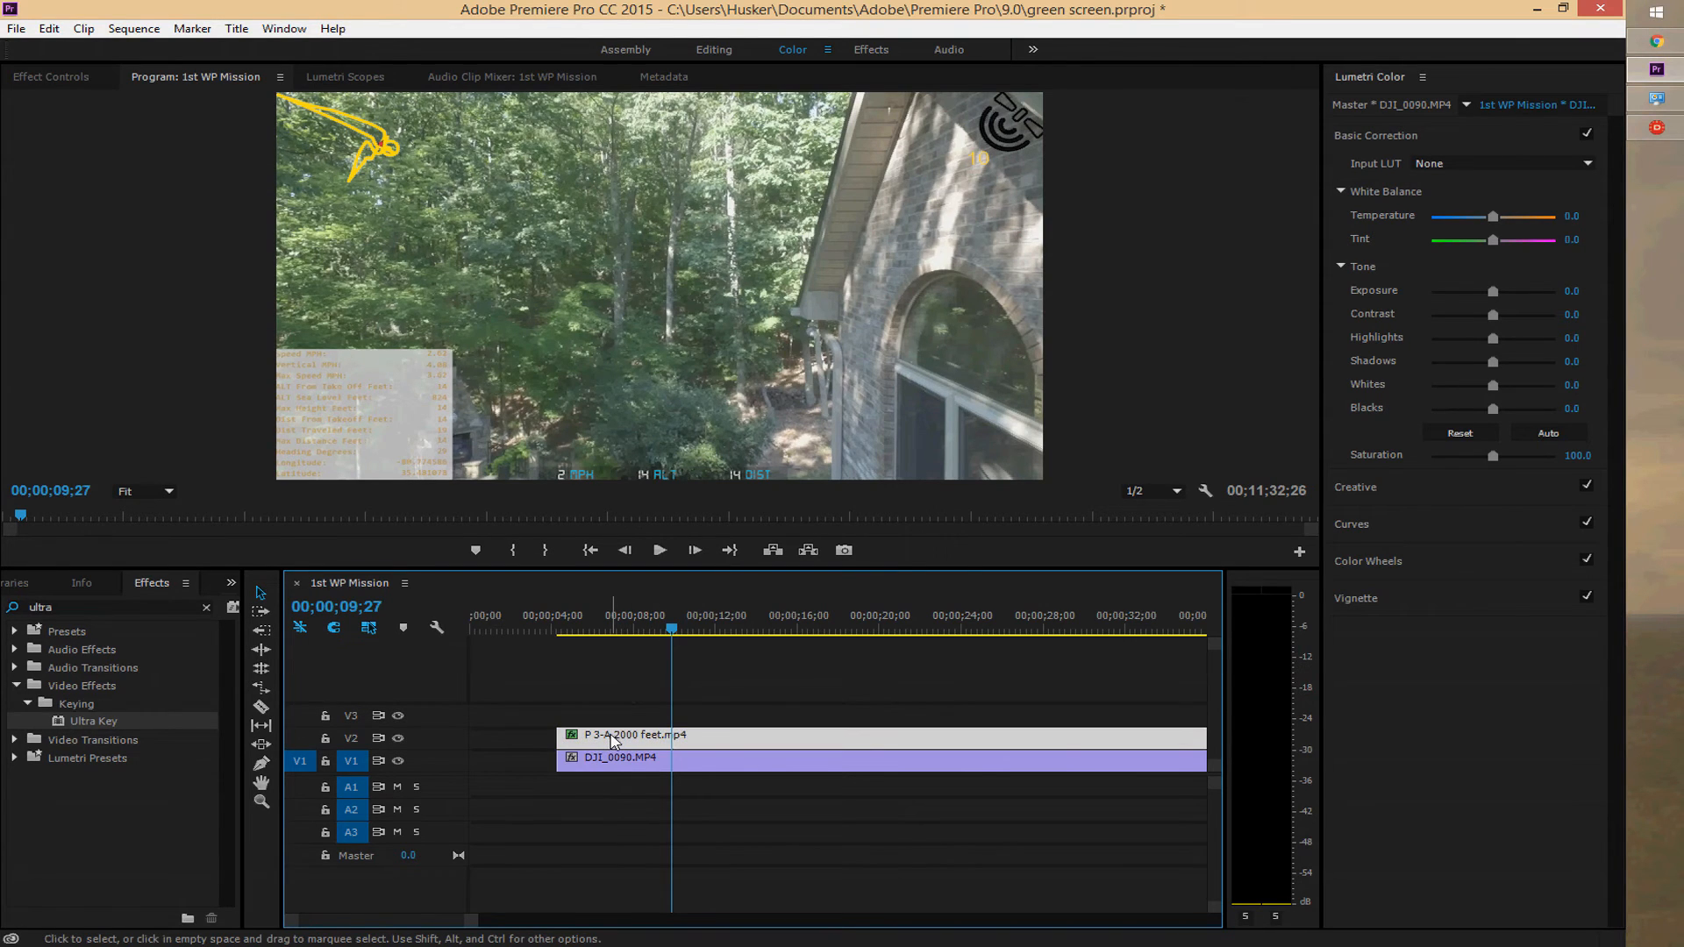
pyautogui.moveTo(612, 738)
pyautogui.mouseDown()
pyautogui.moveTo(634, 736)
pyautogui.moveTo(582, 746)
pyautogui.mouseUp()
pyautogui.moveTo(677, 626); pyautogui.dragTo(555, 633)
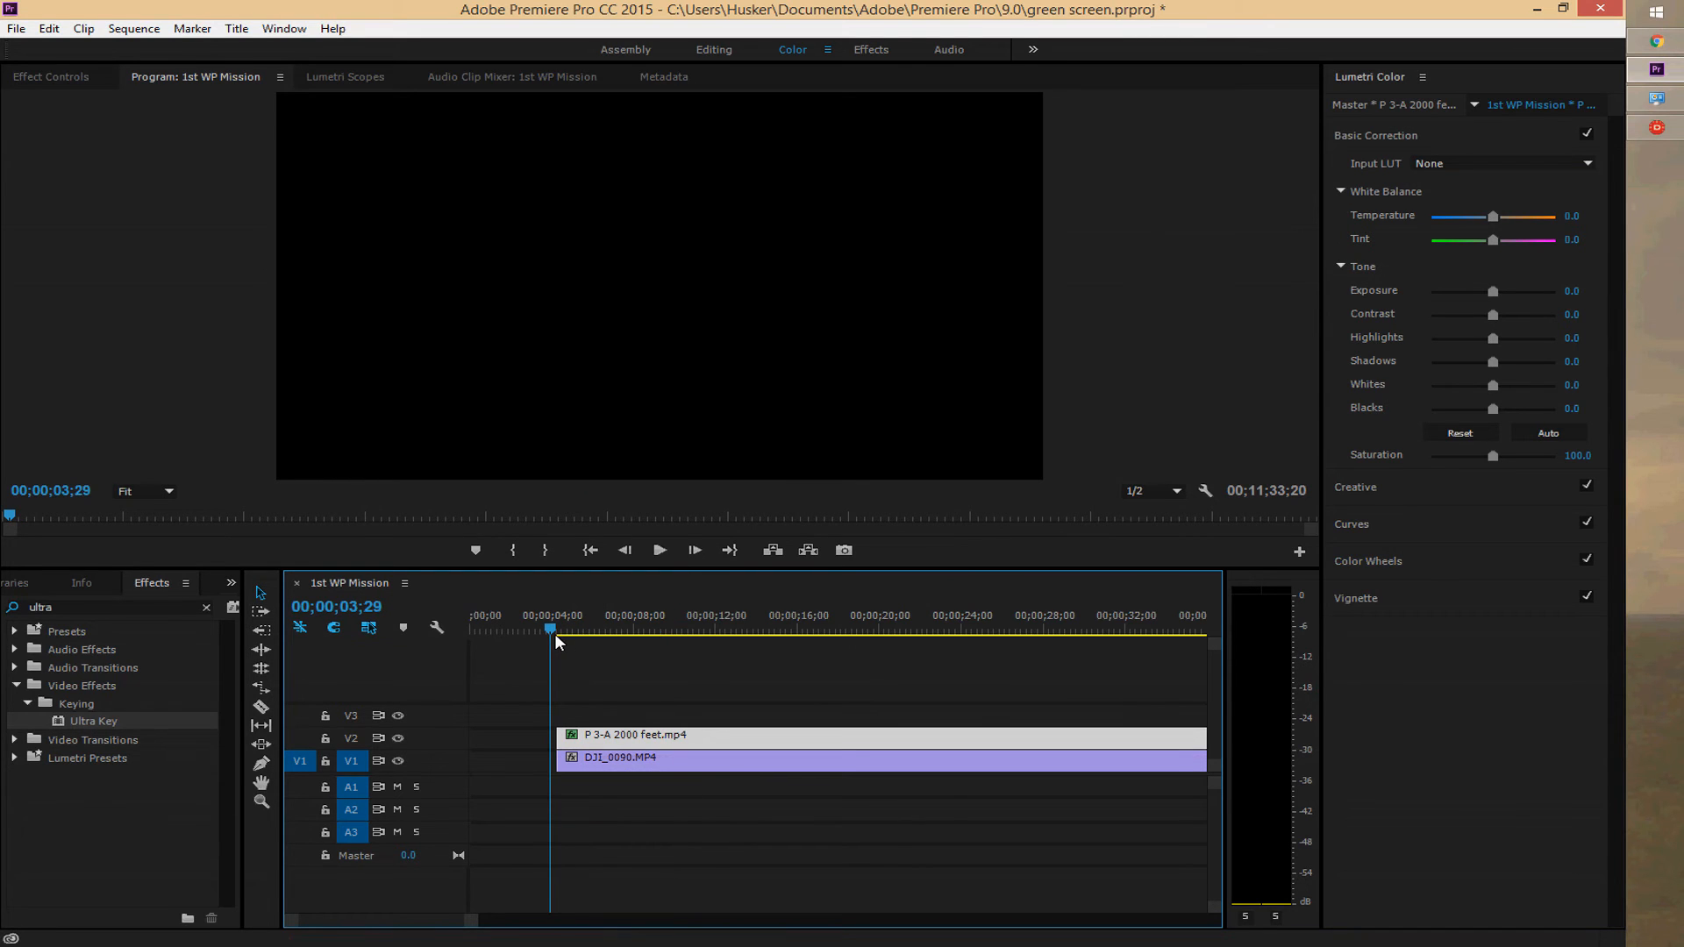
pyautogui.click(660, 550)
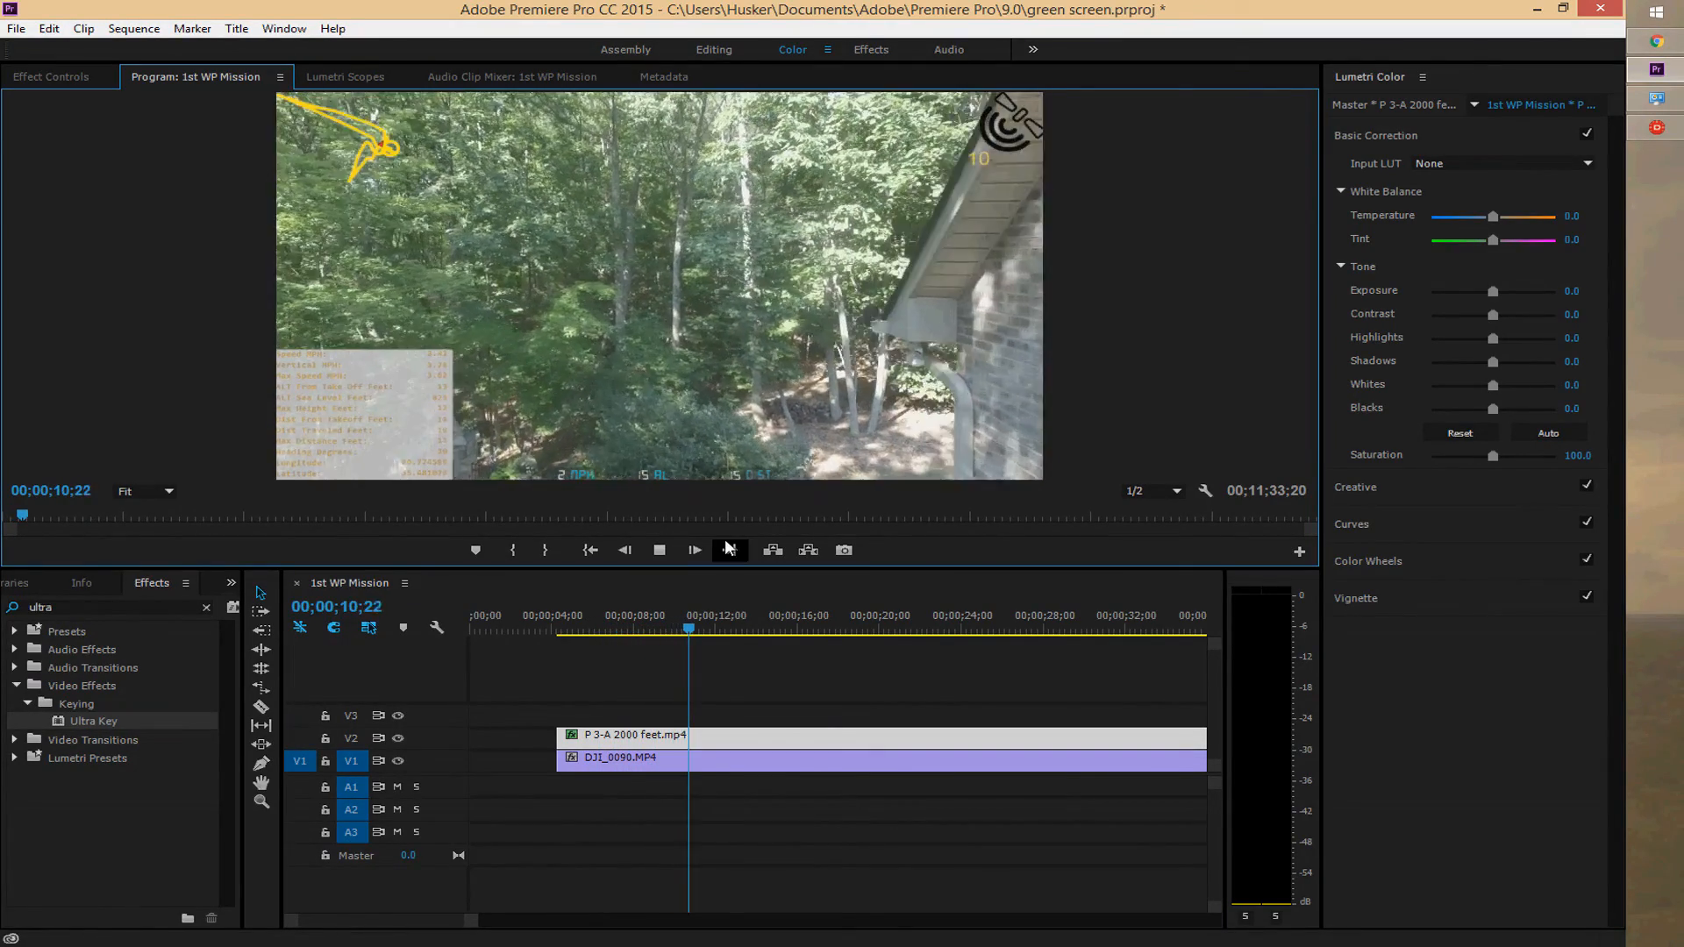
pyautogui.click(666, 550)
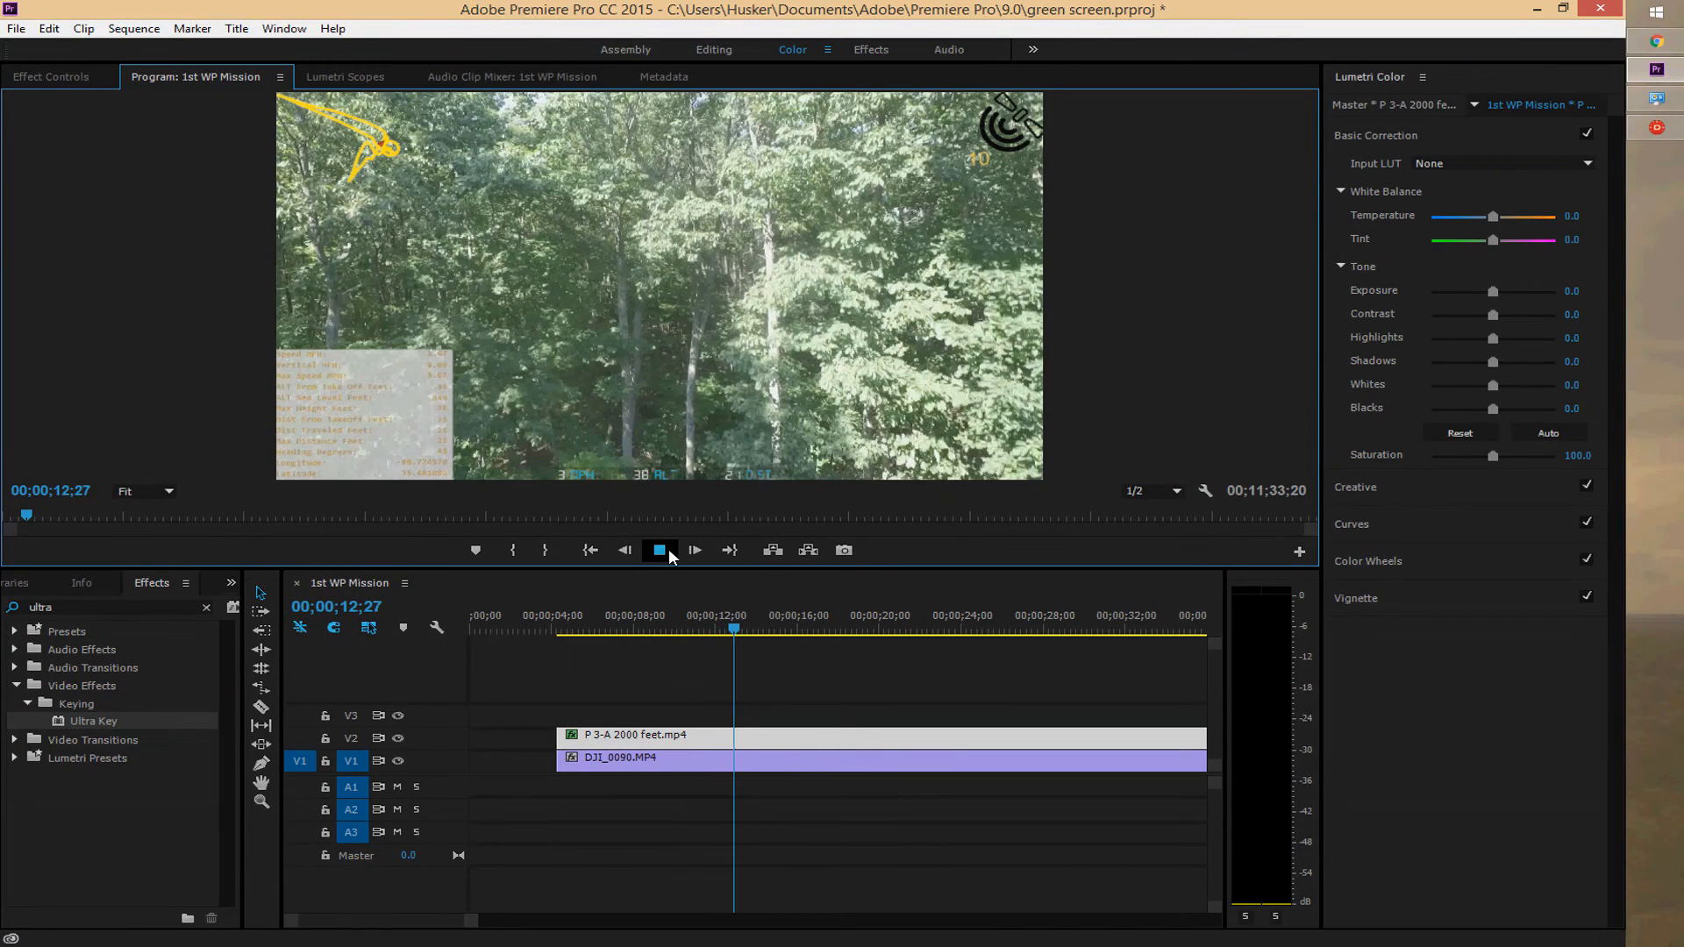
# Delay the V2 gauges by about another 19 frames, keeping both clip starts aligned, and play from 00;00;04;07 to 00;00;34;14
pyautogui.moveTo(650, 746); pyautogui.dragTo(571, 744)
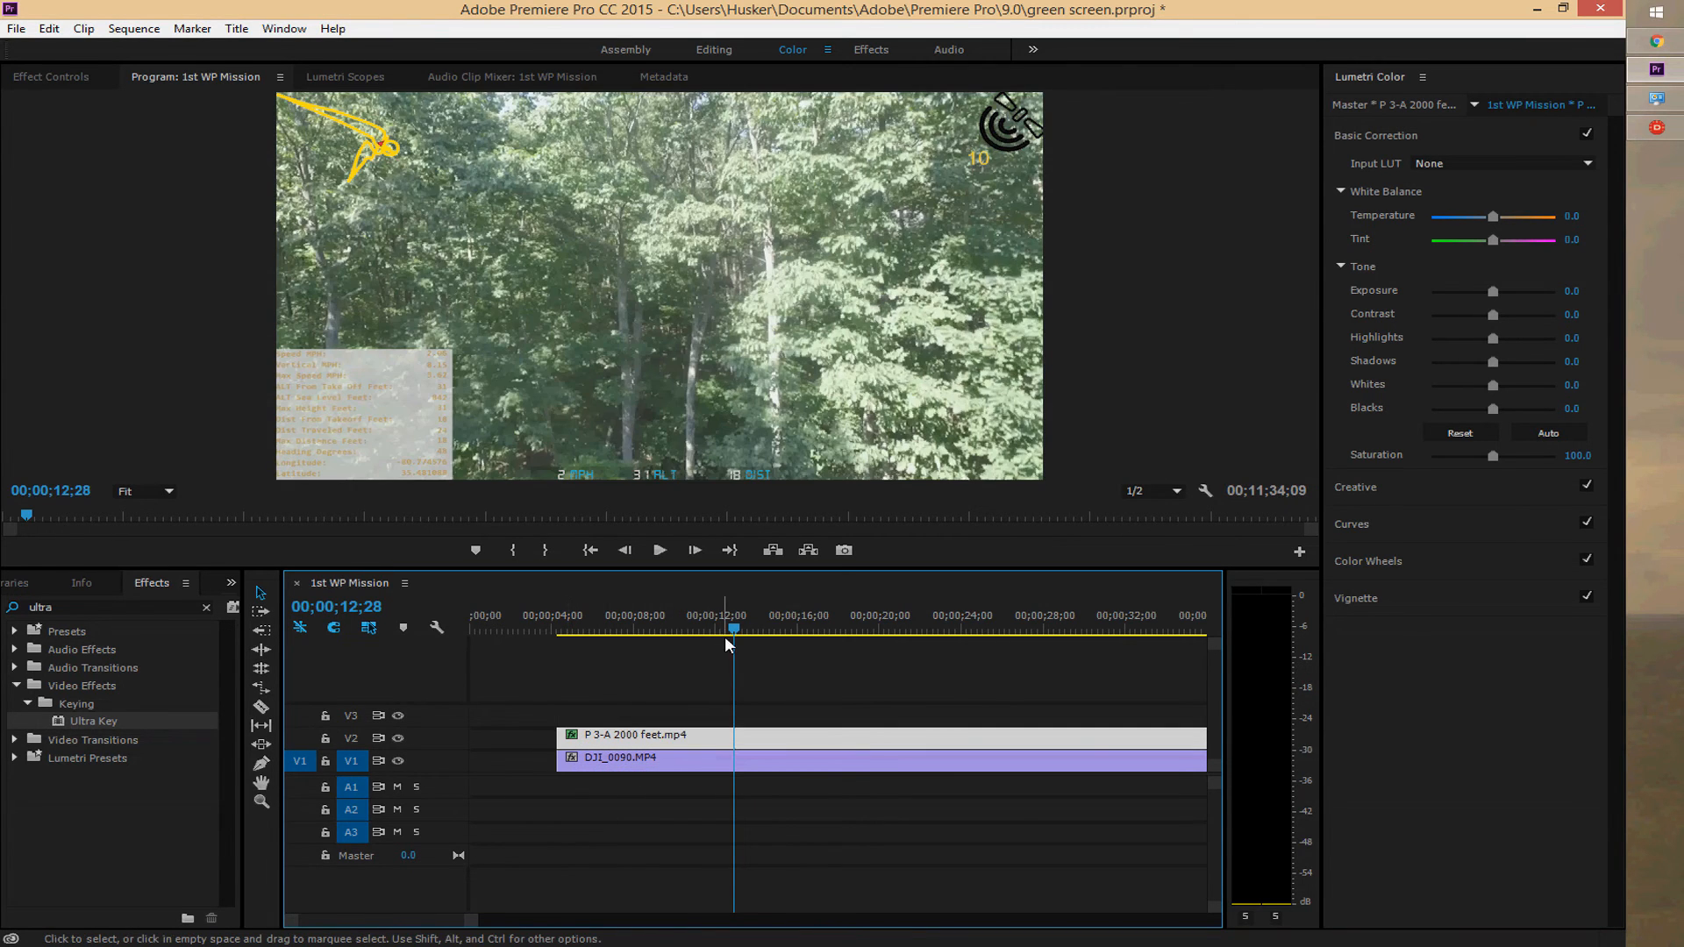
pyautogui.moveTo(730, 628); pyautogui.dragTo(553, 637)
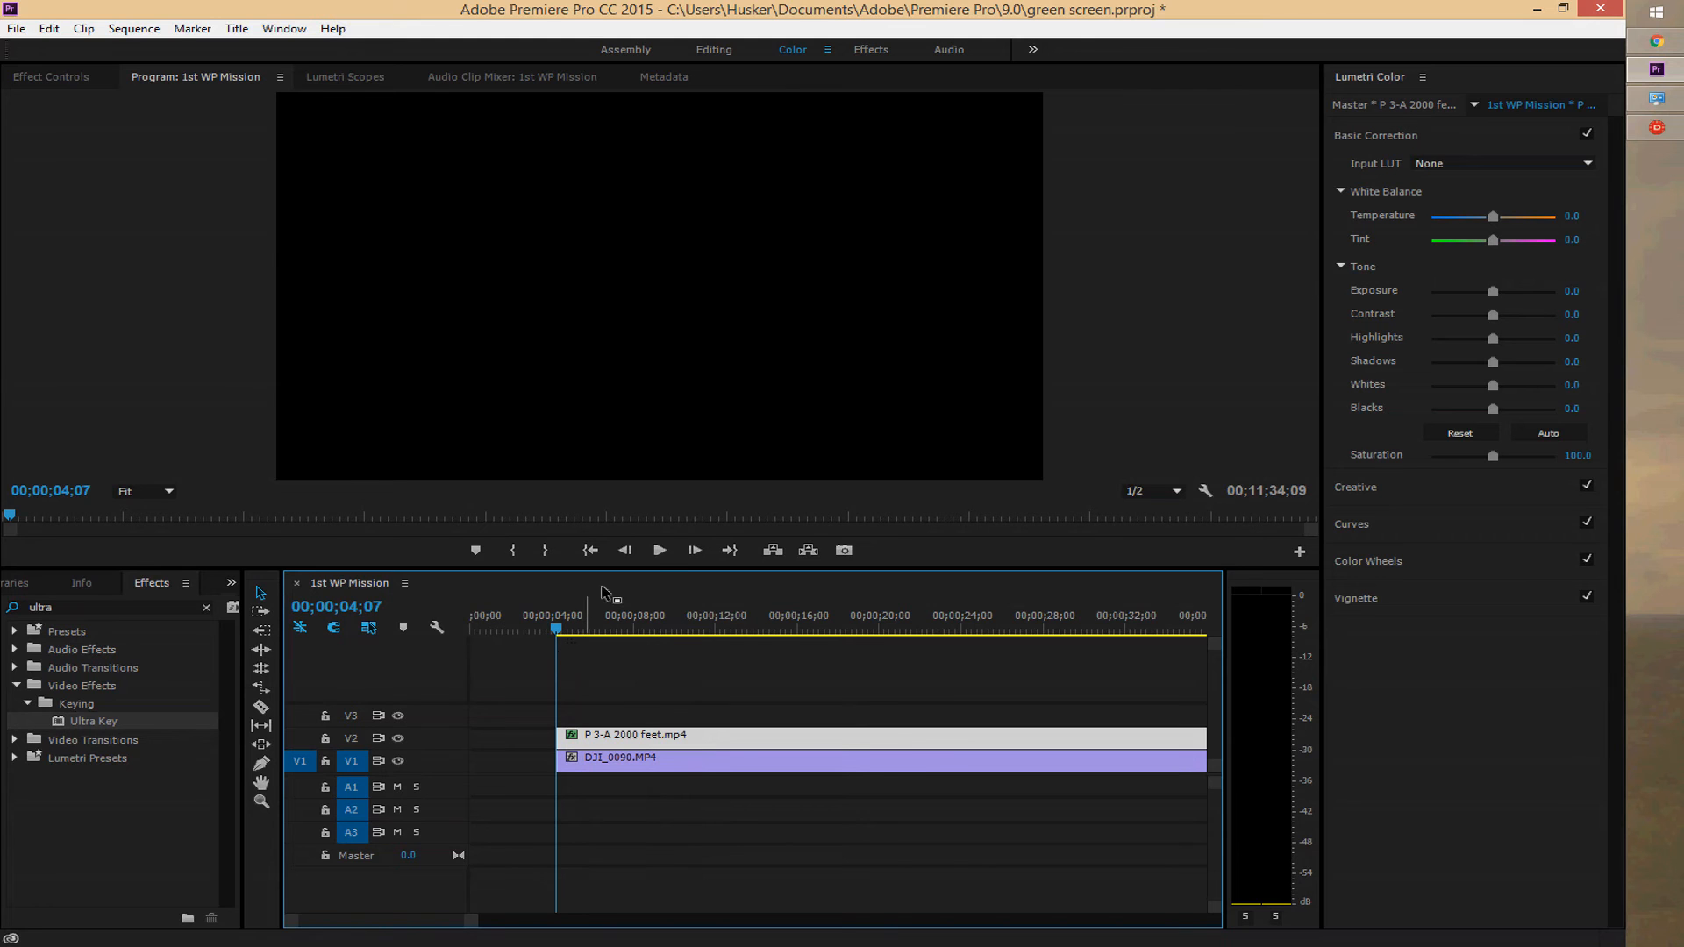
pyautogui.click(657, 550)
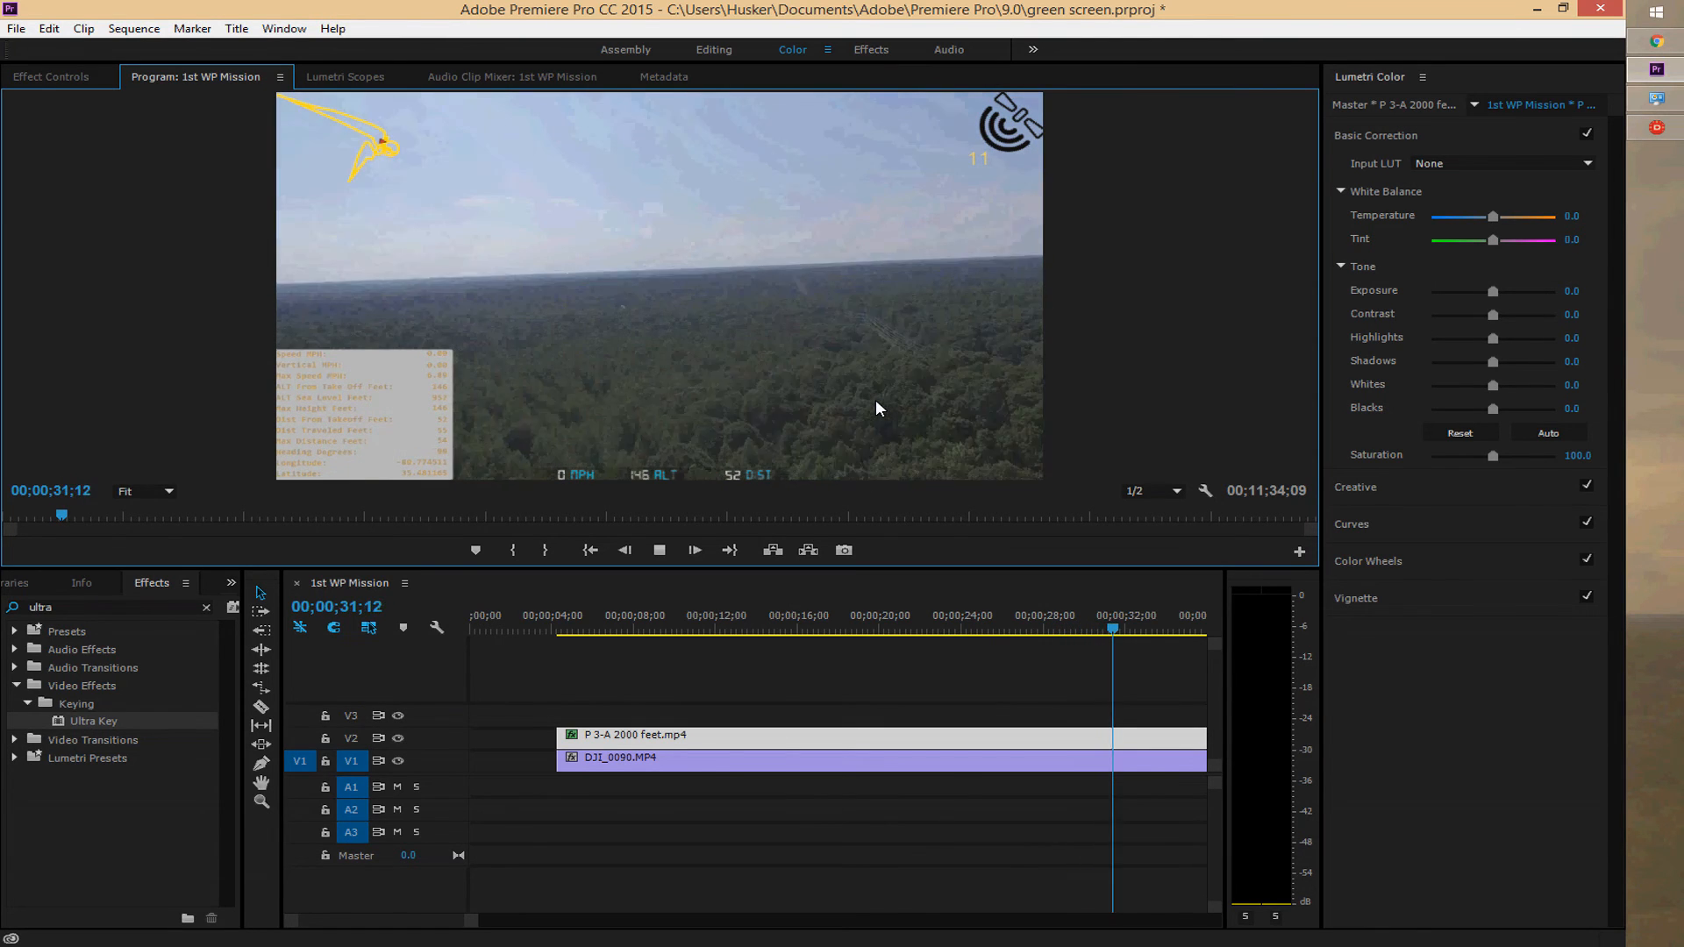
pyautogui.click(651, 549)
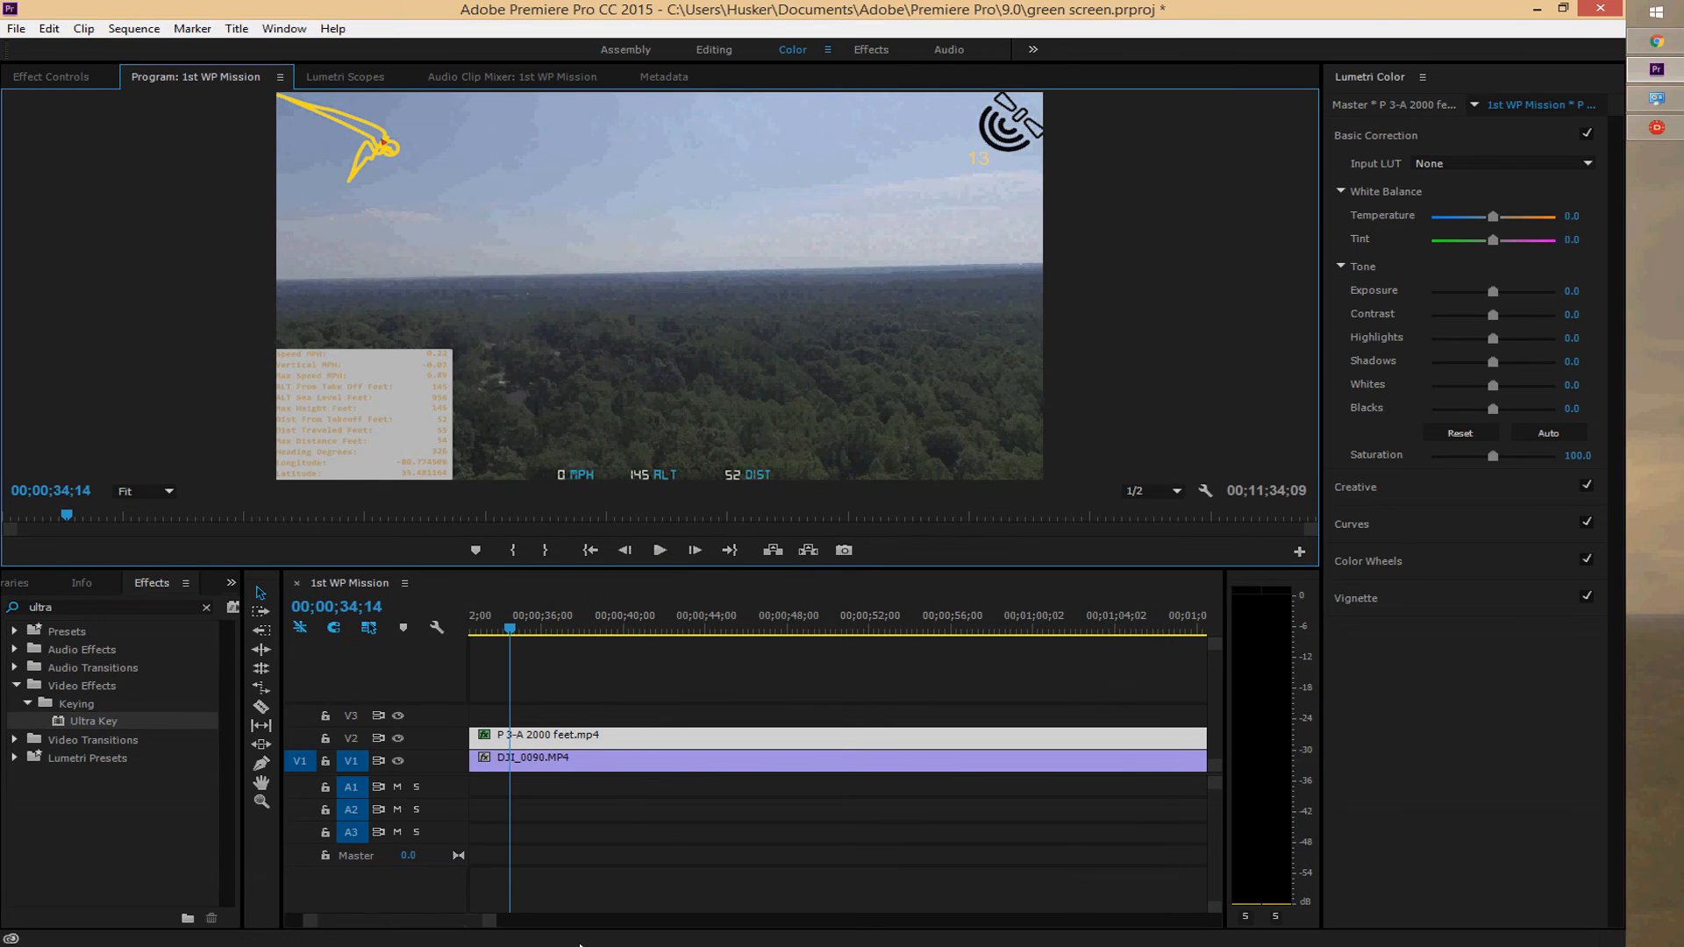
# Extend the V2 clip's start back to the beginning of its media and the start of DJI_0090.MP4 back to 00;00;00;00
pyautogui.moveTo(444, 914); pyautogui.dragTo(426, 914)
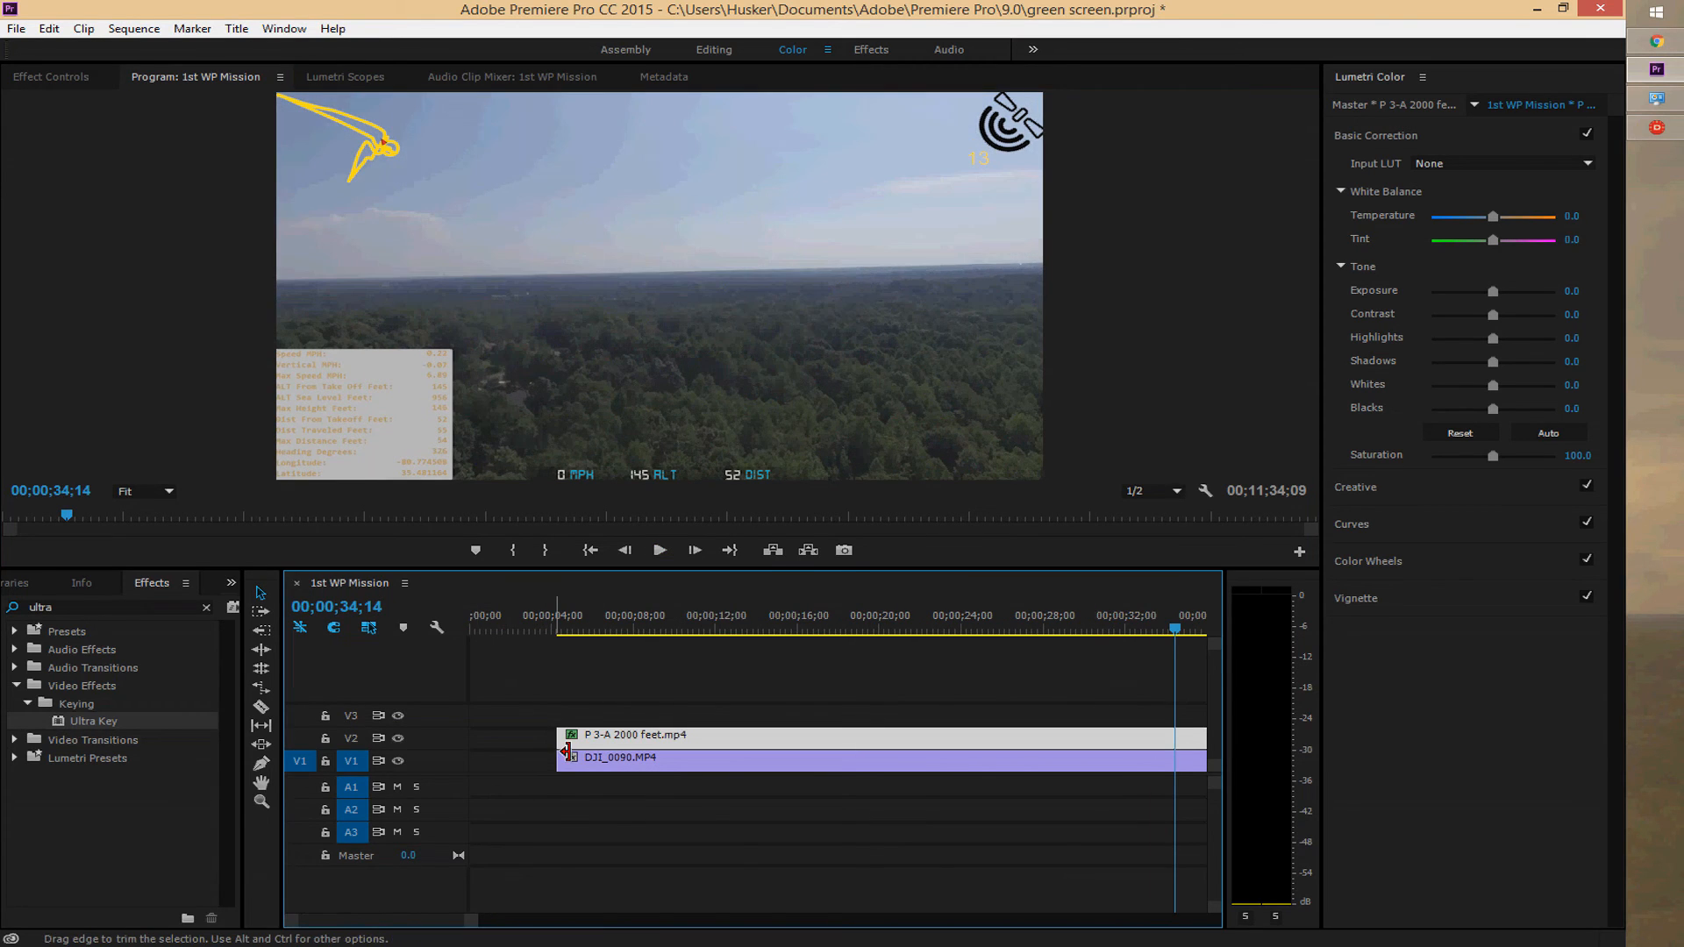
pyautogui.moveTo(557, 736); pyautogui.dragTo(419, 745)
pyautogui.moveTo(564, 765); pyautogui.dragTo(346, 754)
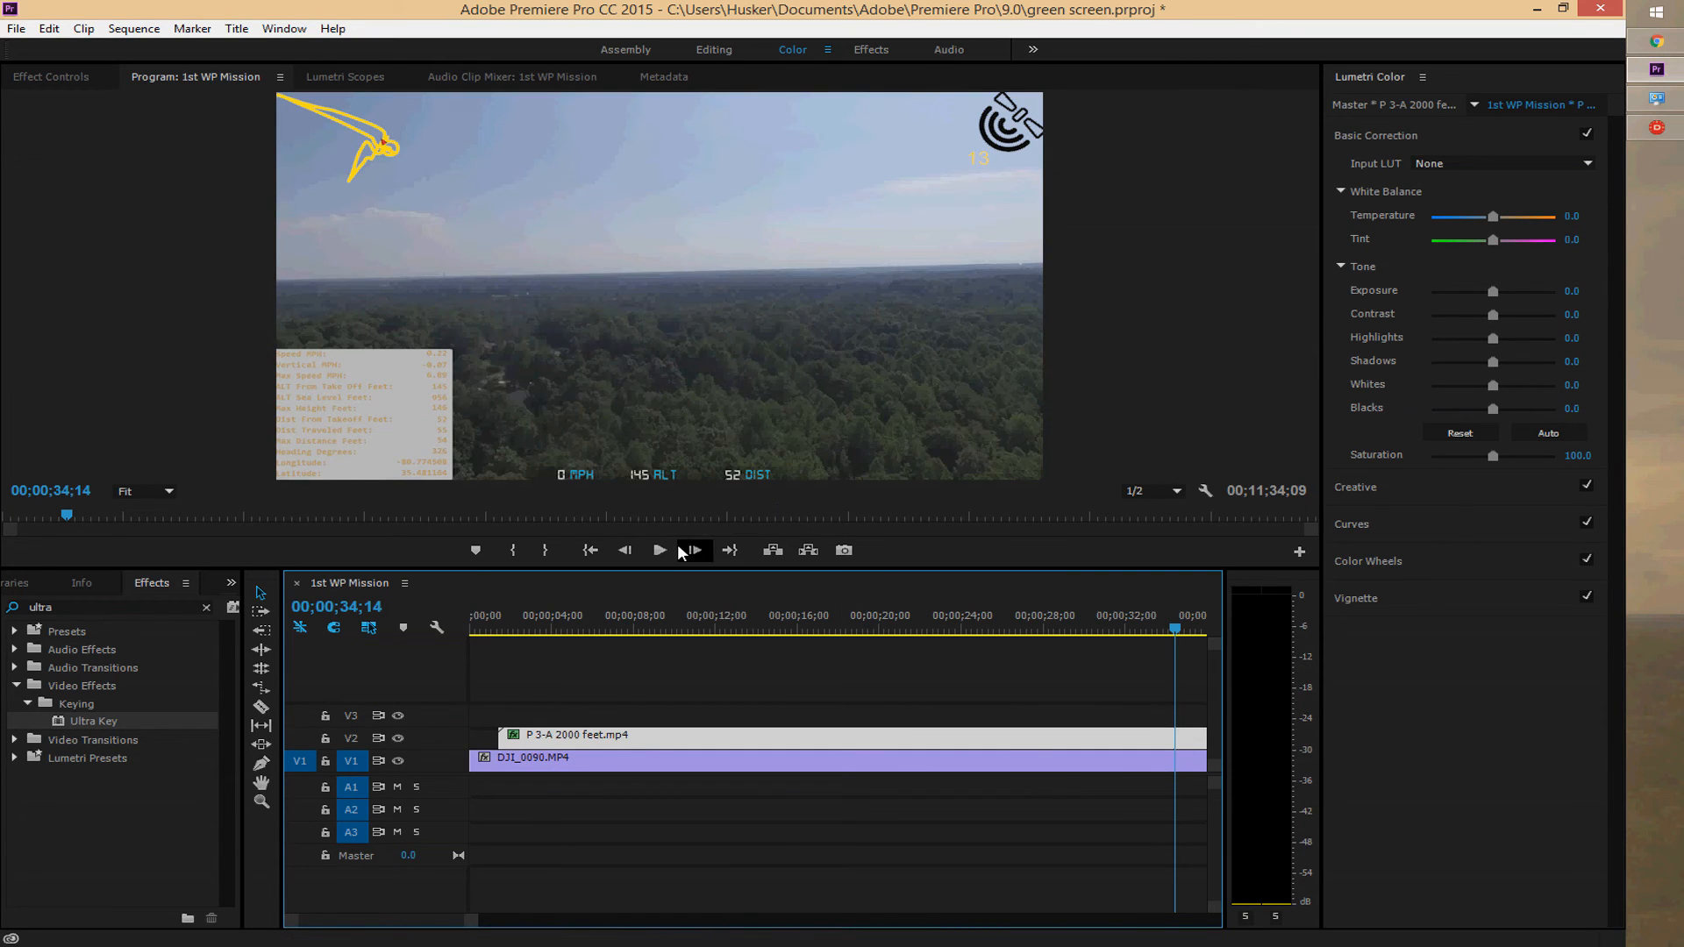
# Play the opening of the sequence through lift-off to 00;00;09;26 to check the gauges against the footage
pyautogui.click(593, 551)
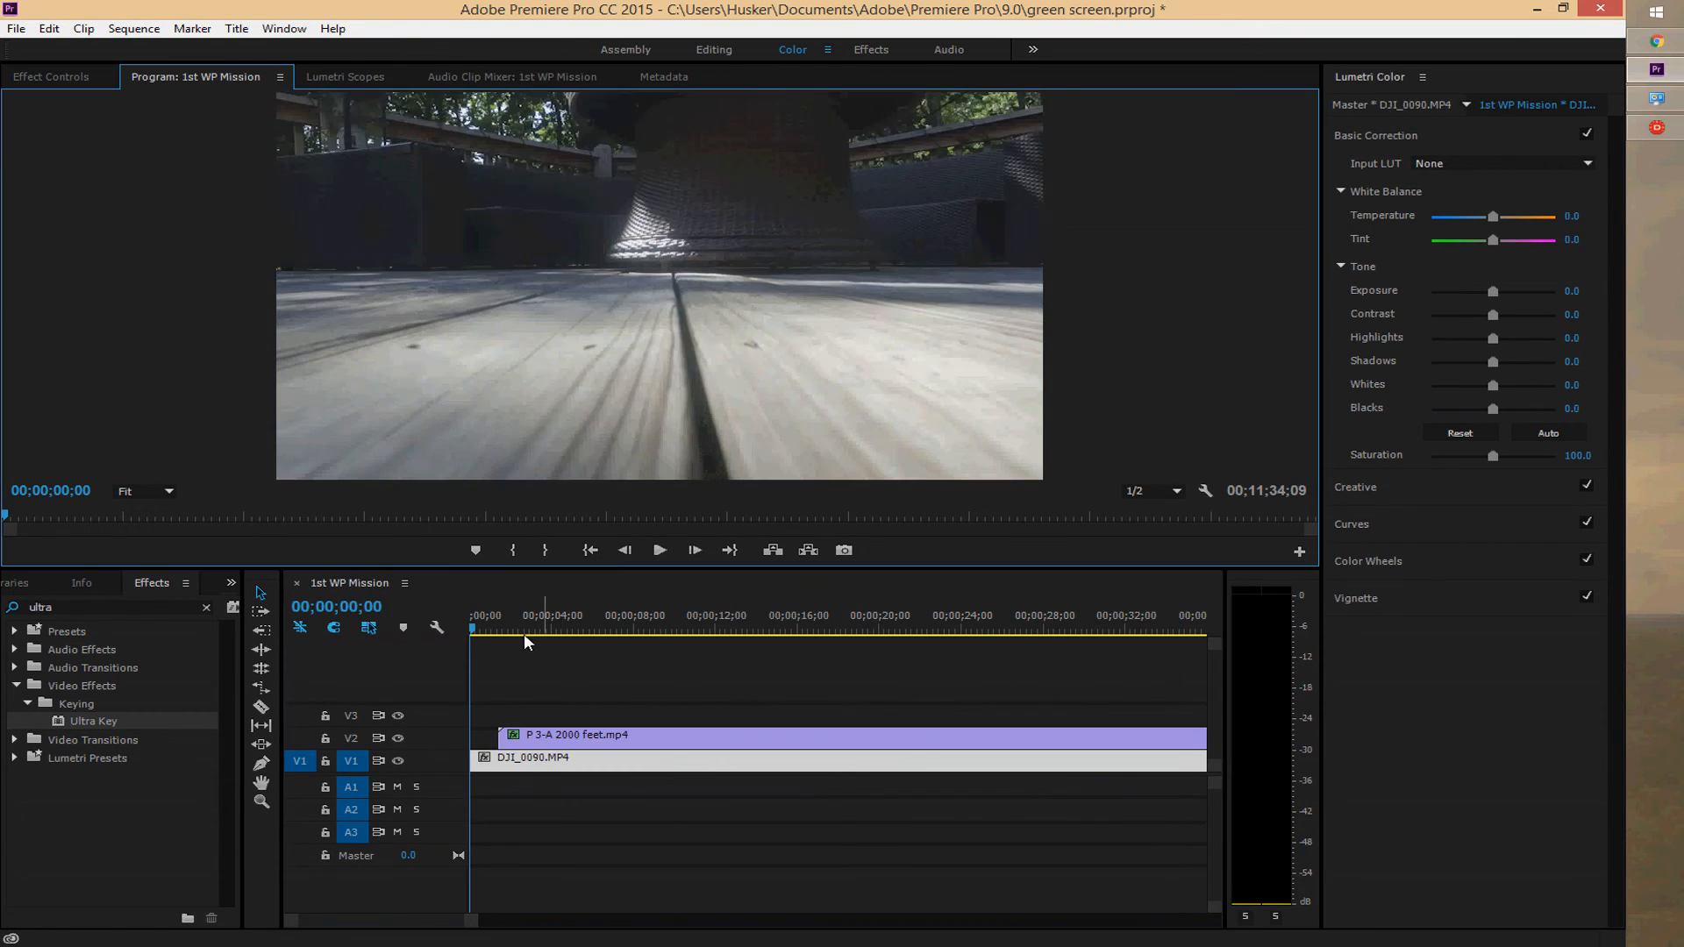
pyautogui.moveTo(480, 625); pyautogui.dragTo(530, 633)
pyautogui.click(664, 555)
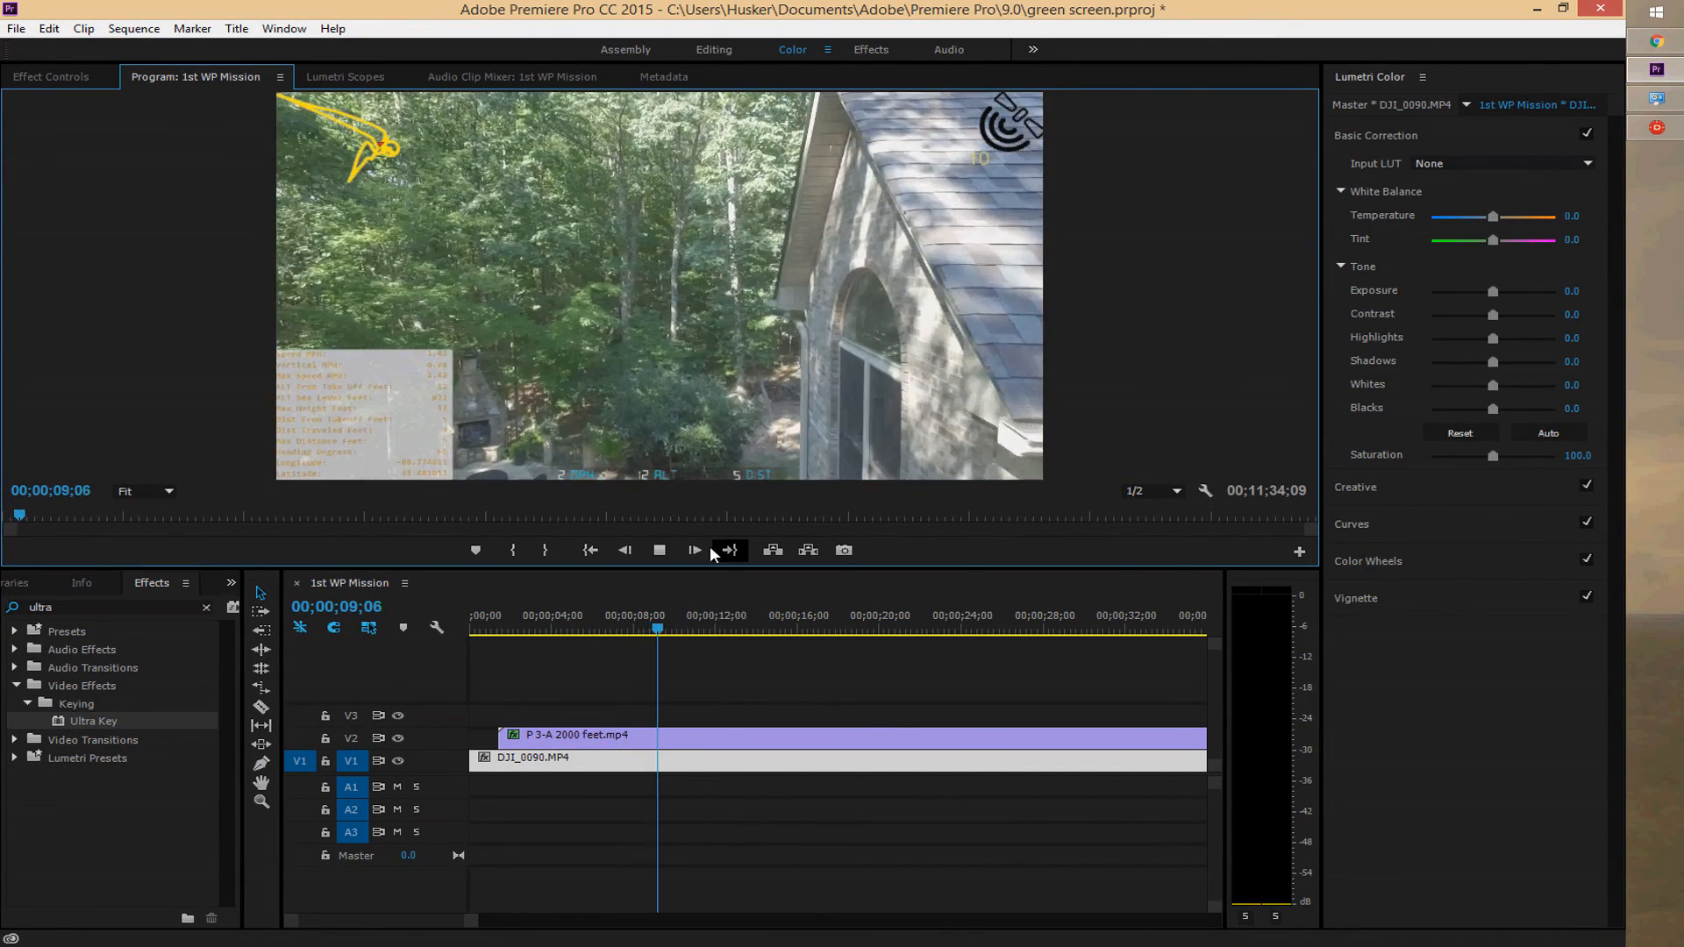
pyautogui.click(671, 550)
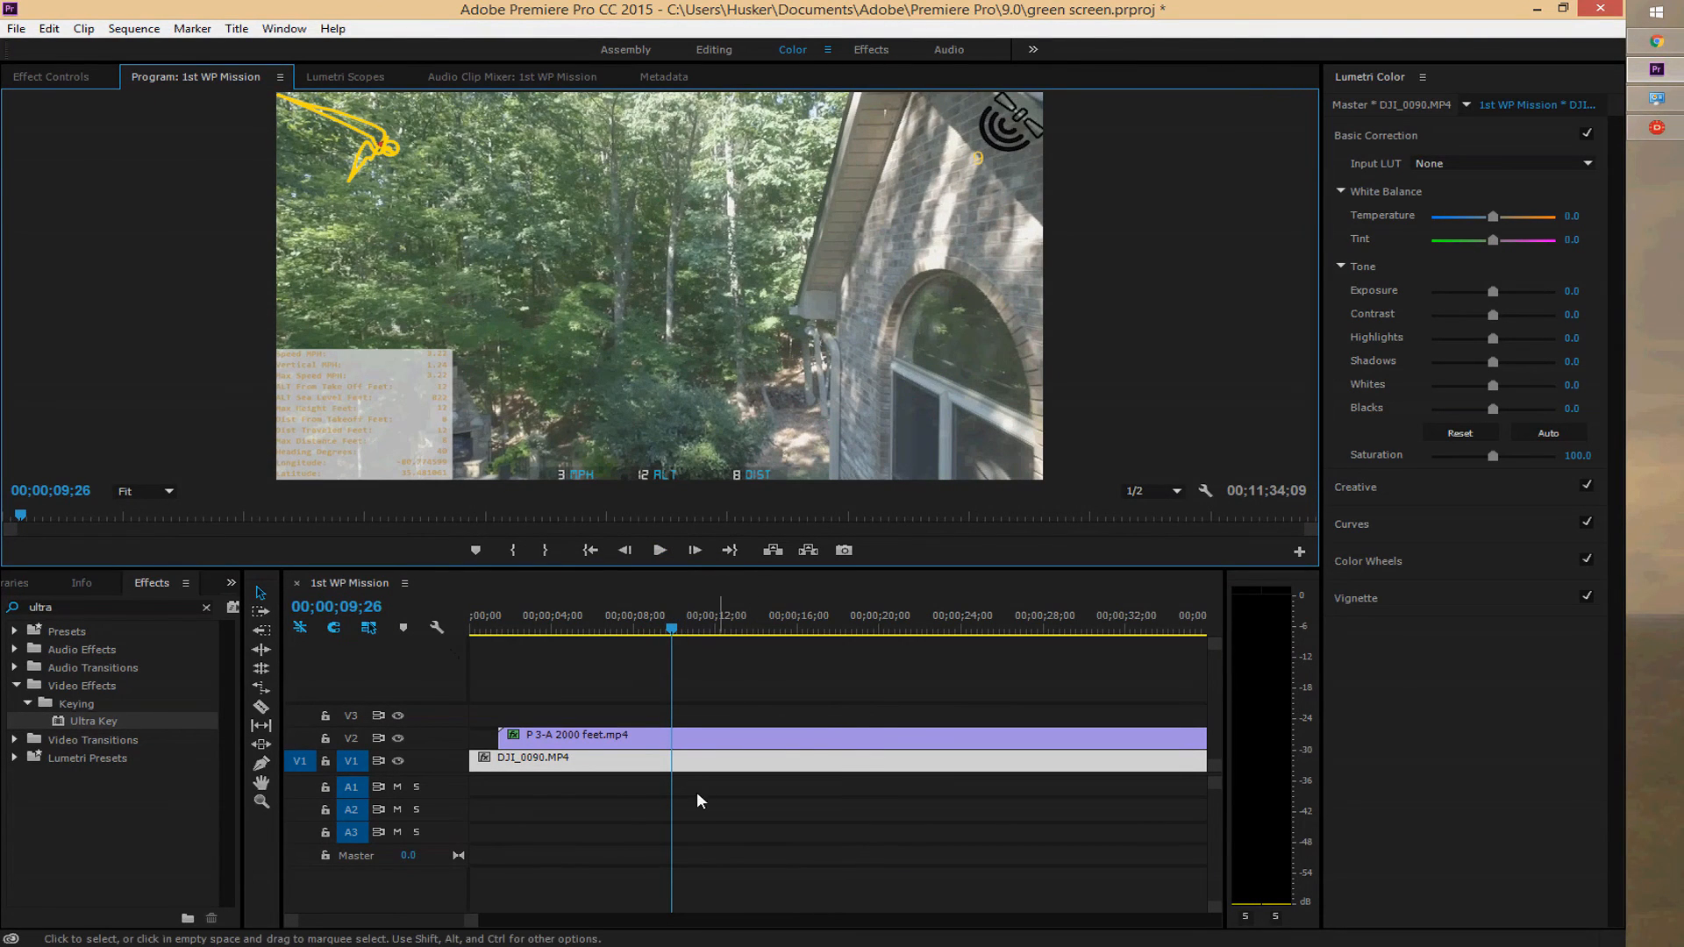
# Play from 00;01;38;12 and from 00;01;54;01 to check gauge sync in flight, and return the playhead to 00;00;04;29
pyautogui.moveTo(400, 921); pyautogui.dragTo(445, 921)
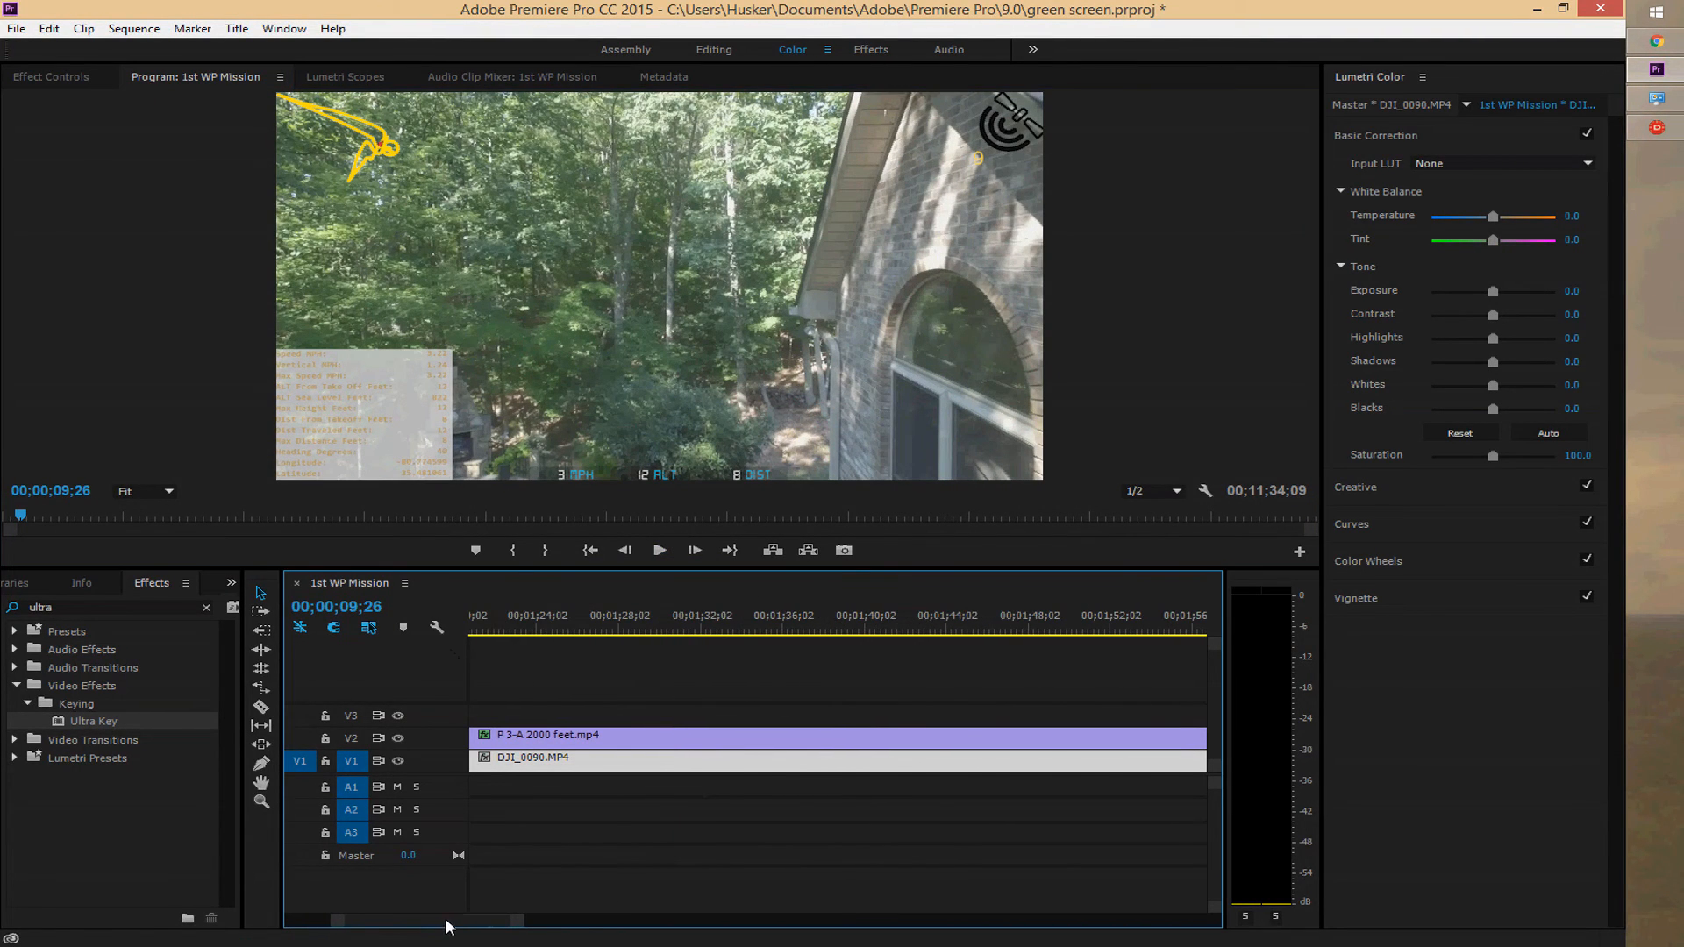
pyautogui.click(831, 626)
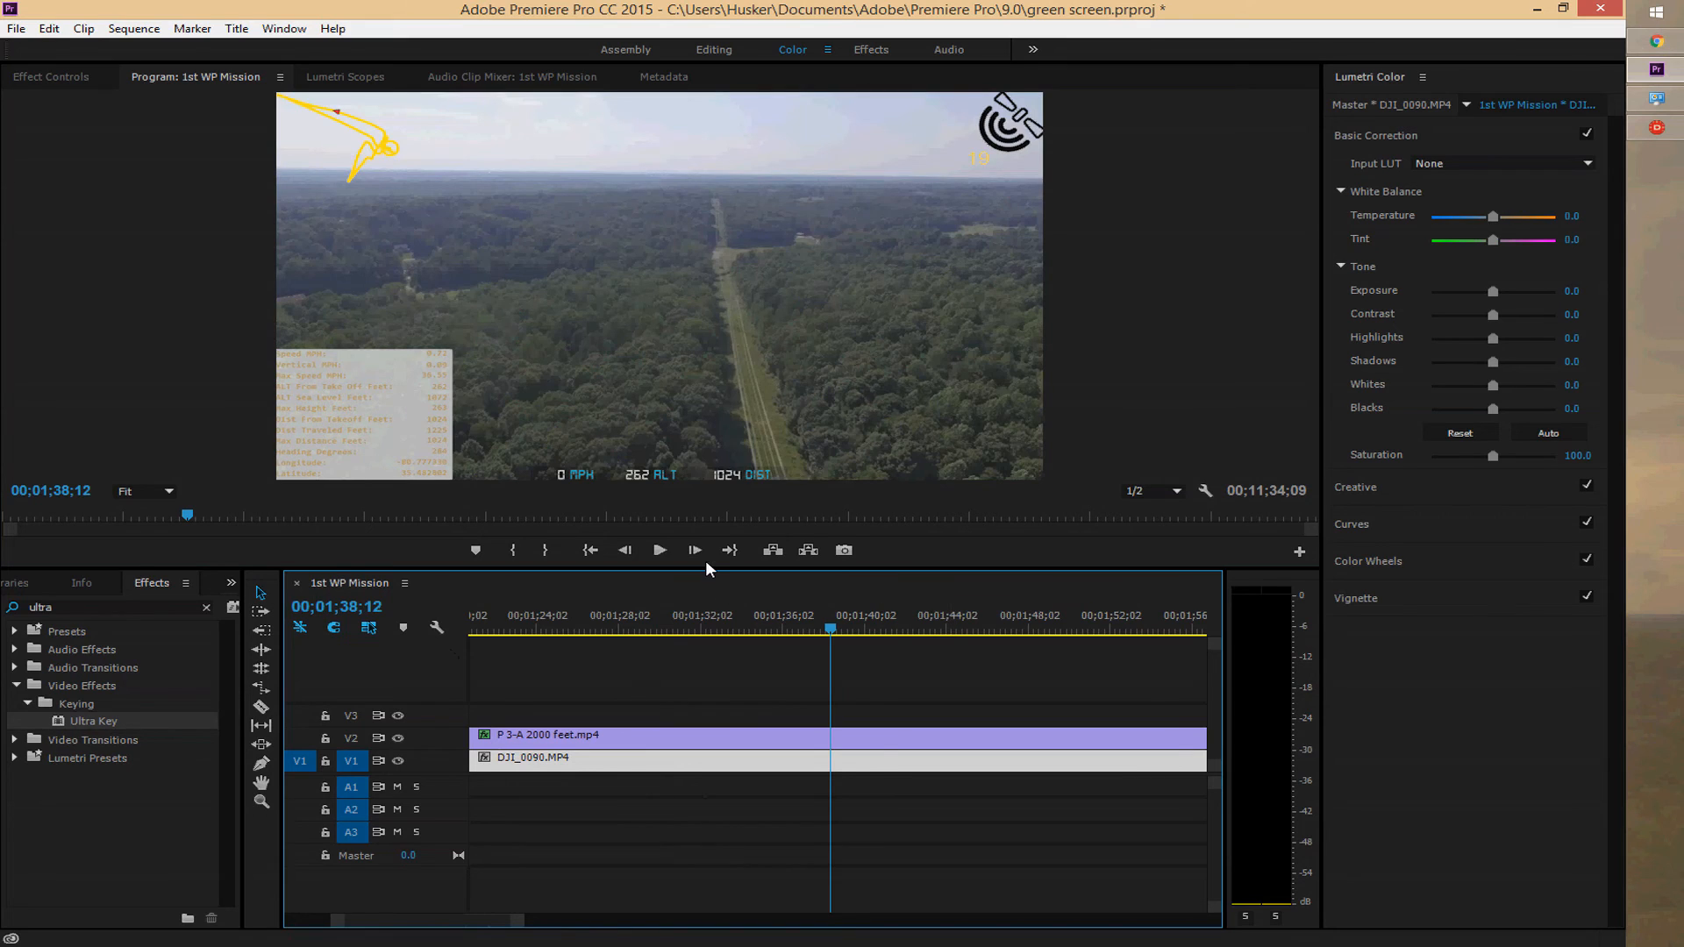
pyautogui.click(664, 551)
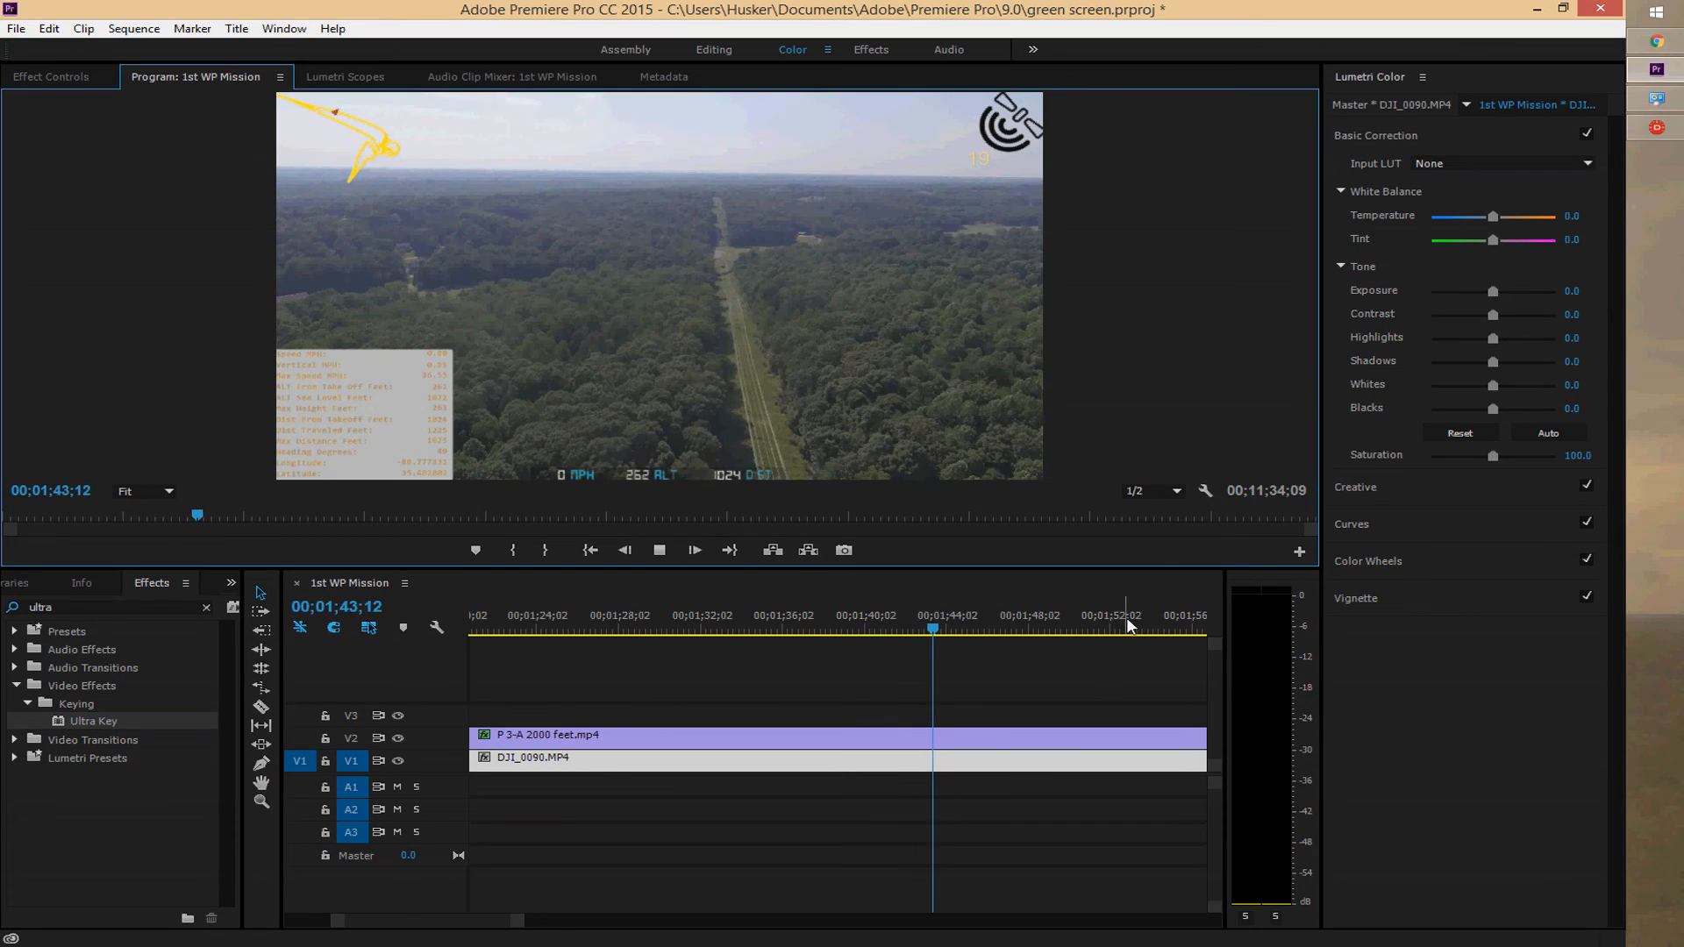
pyautogui.click(1154, 611)
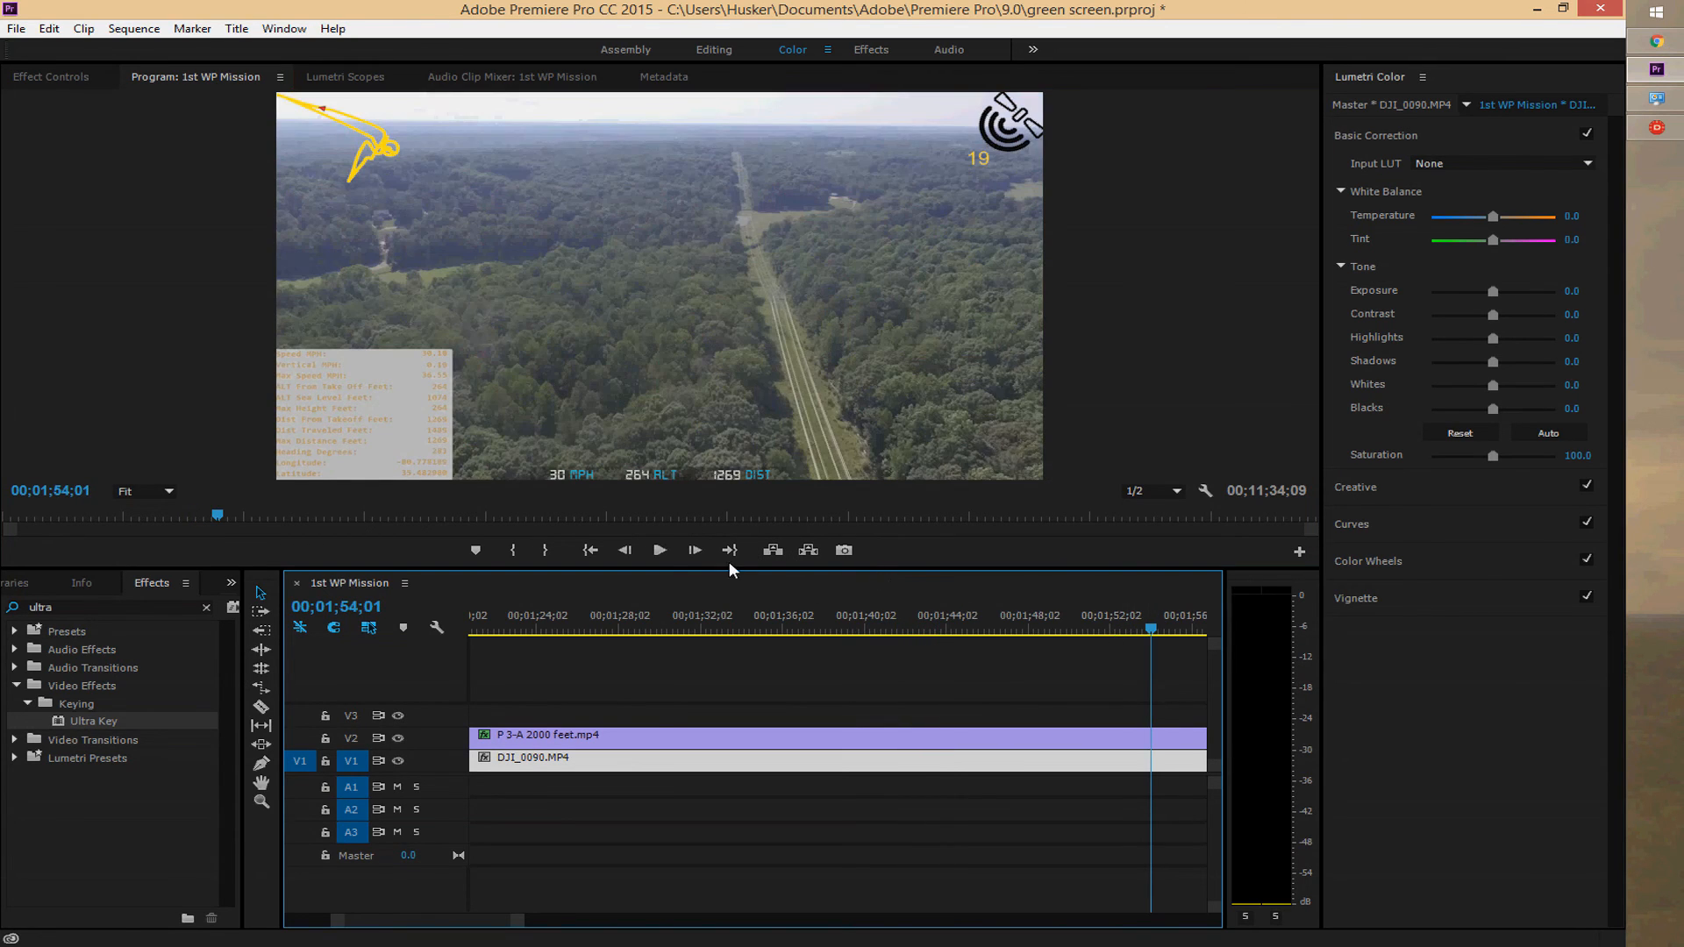
pyautogui.click(659, 550)
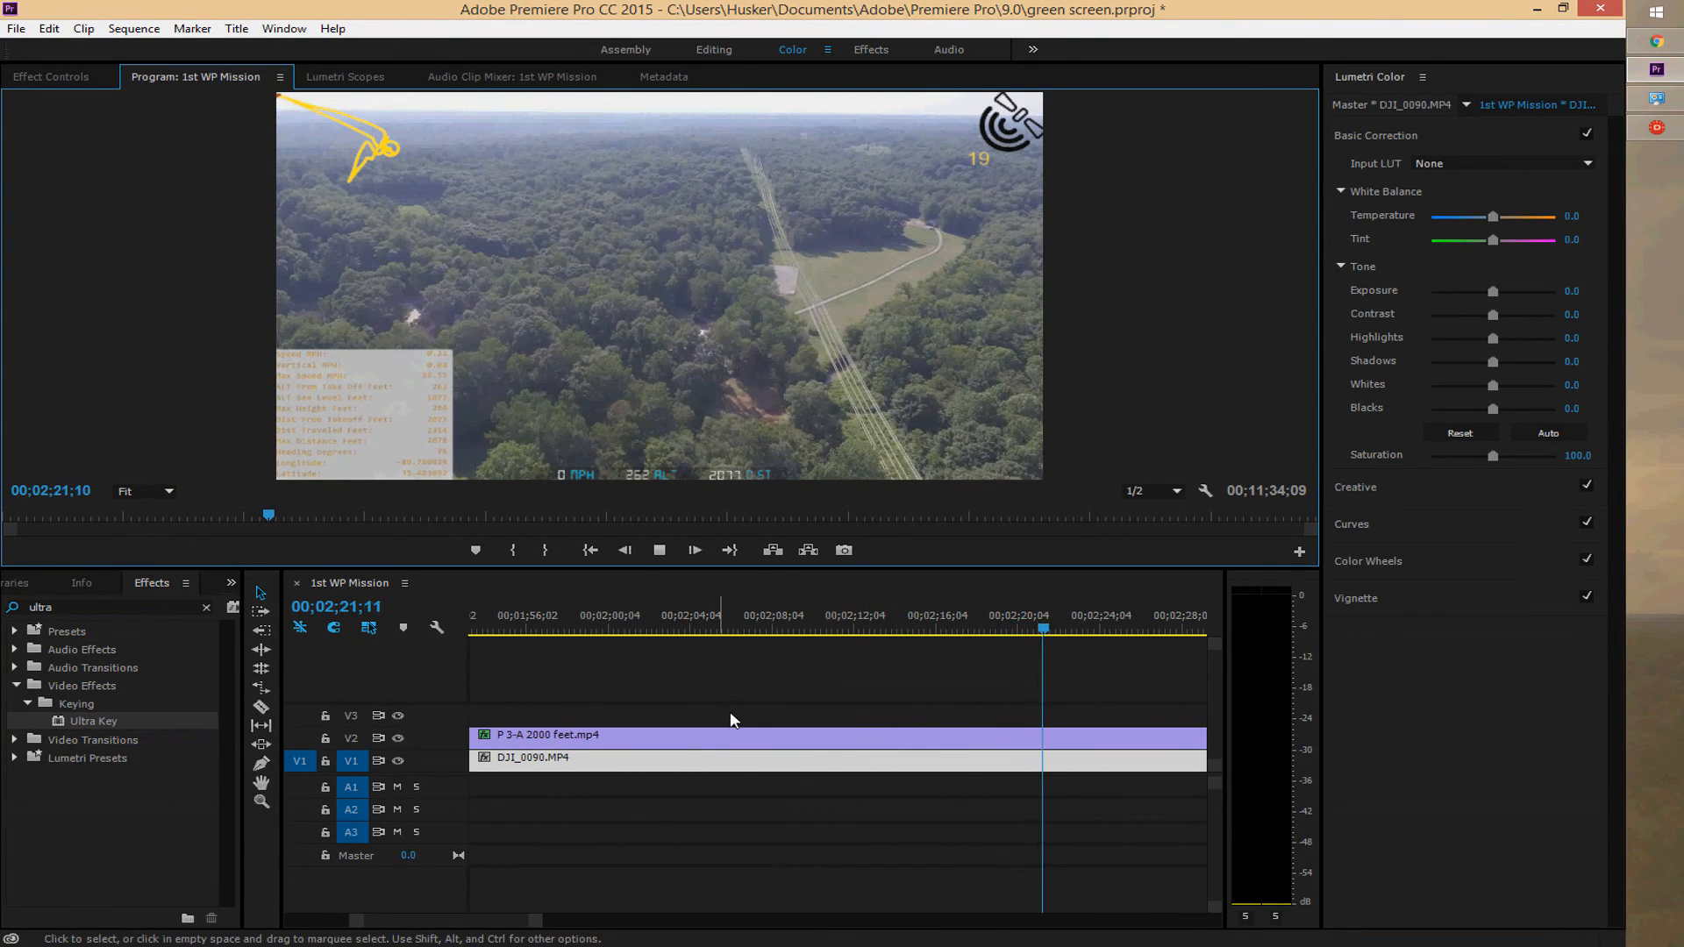
pyautogui.click(597, 556)
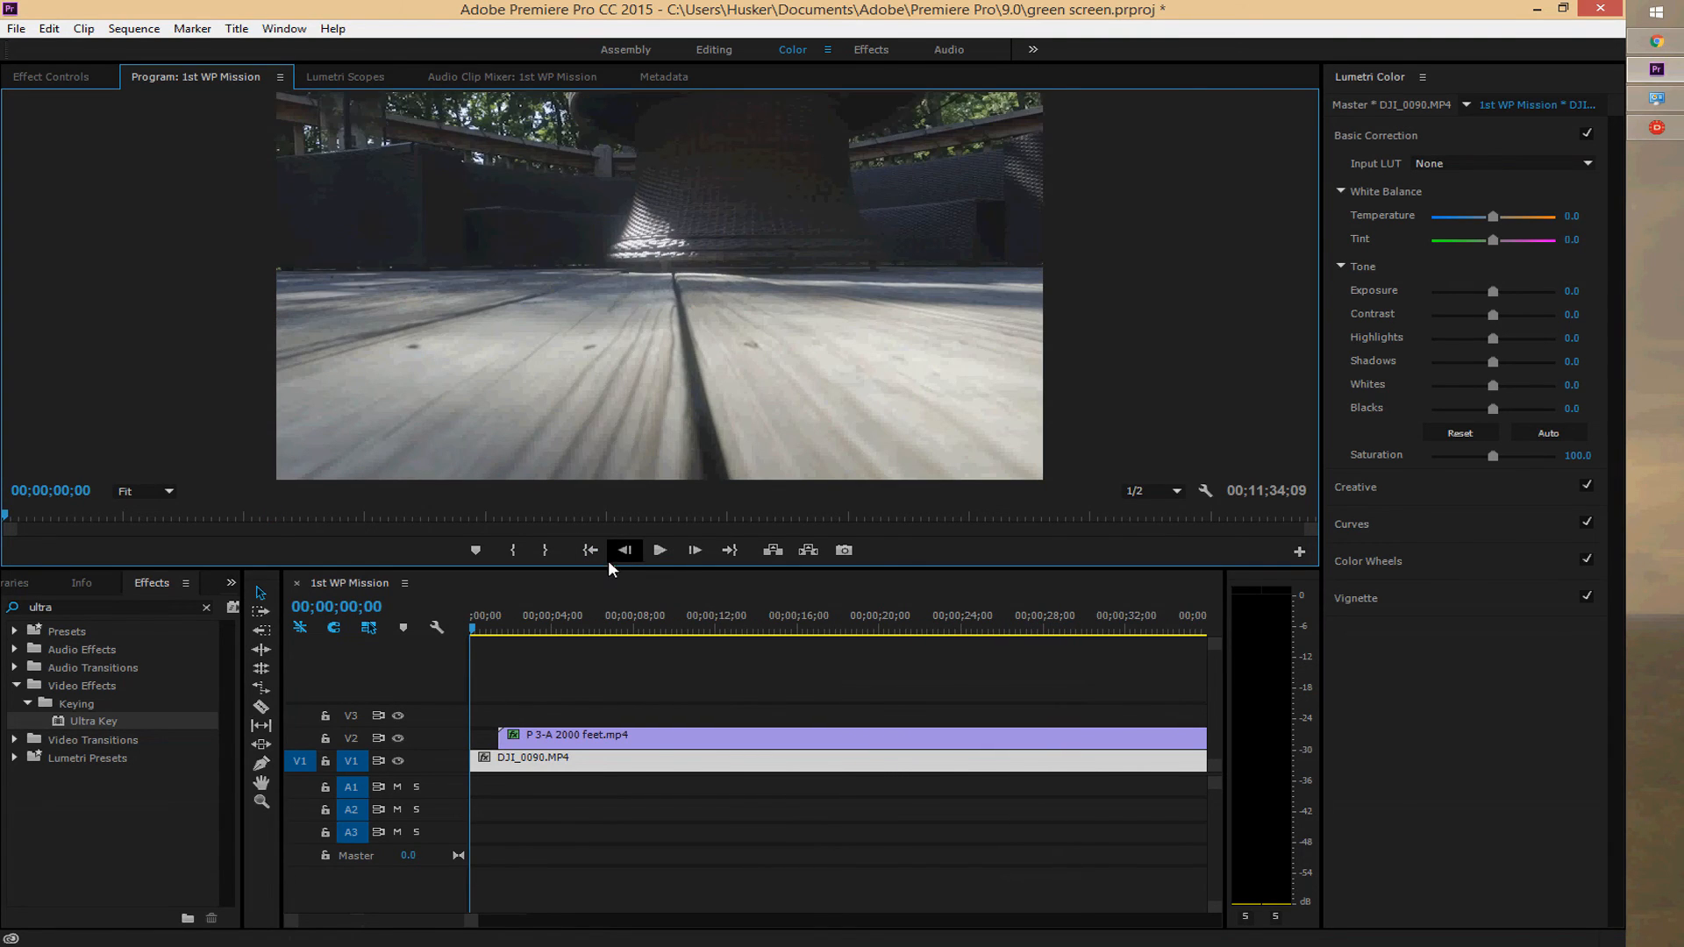
pyautogui.click(571, 627)
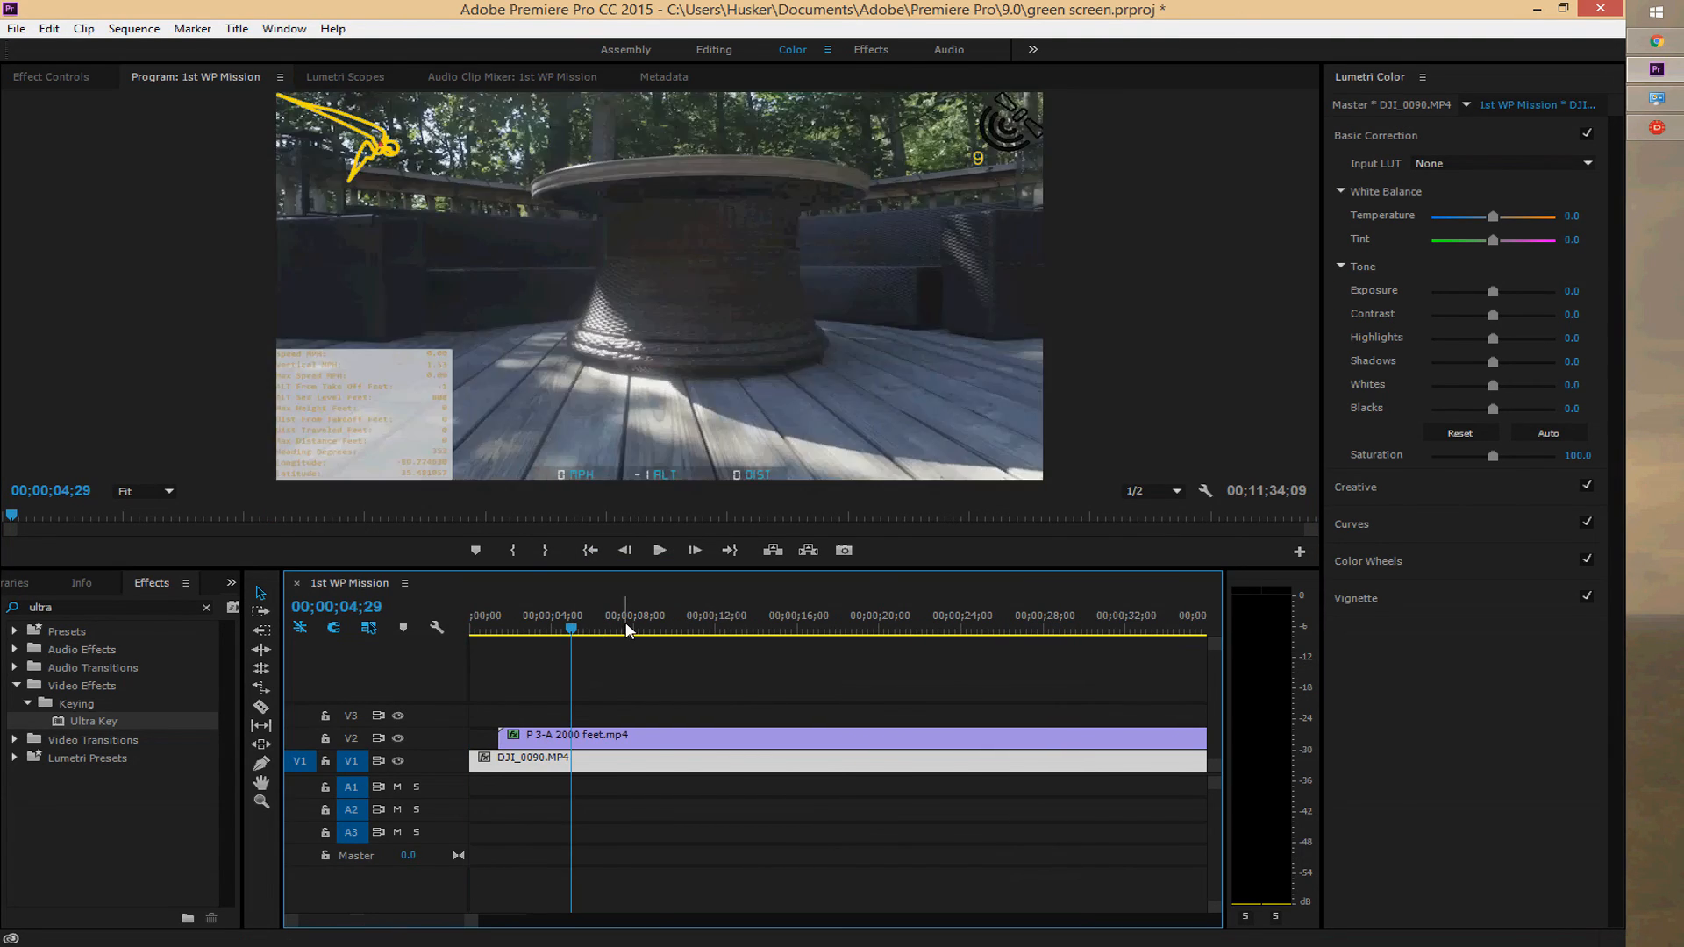